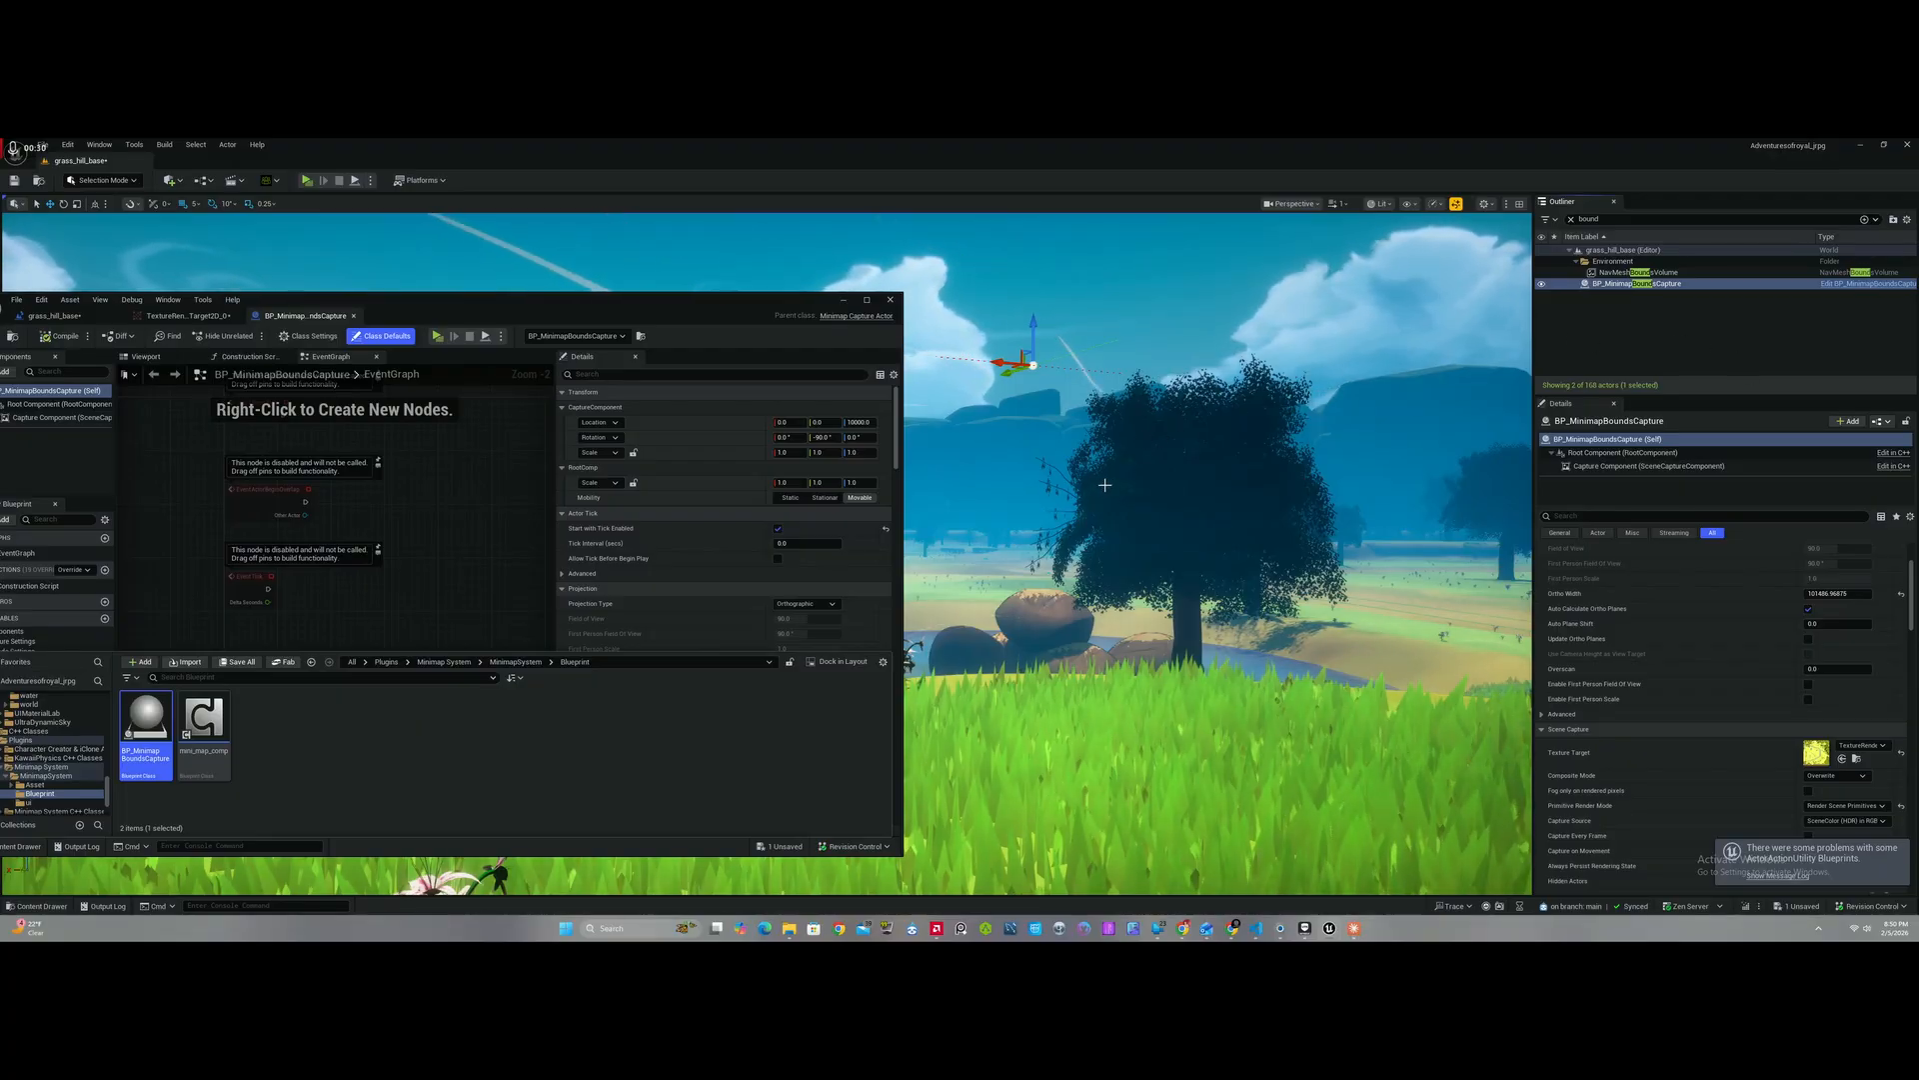
Step: Select the BP_MinimapBoundsCapture actor in the level and minimize the Blueprint editor covering the viewport
{"action": "right_click_drag", "start_coordinate": [1105, 485], "coordinate": [1177, 487]}
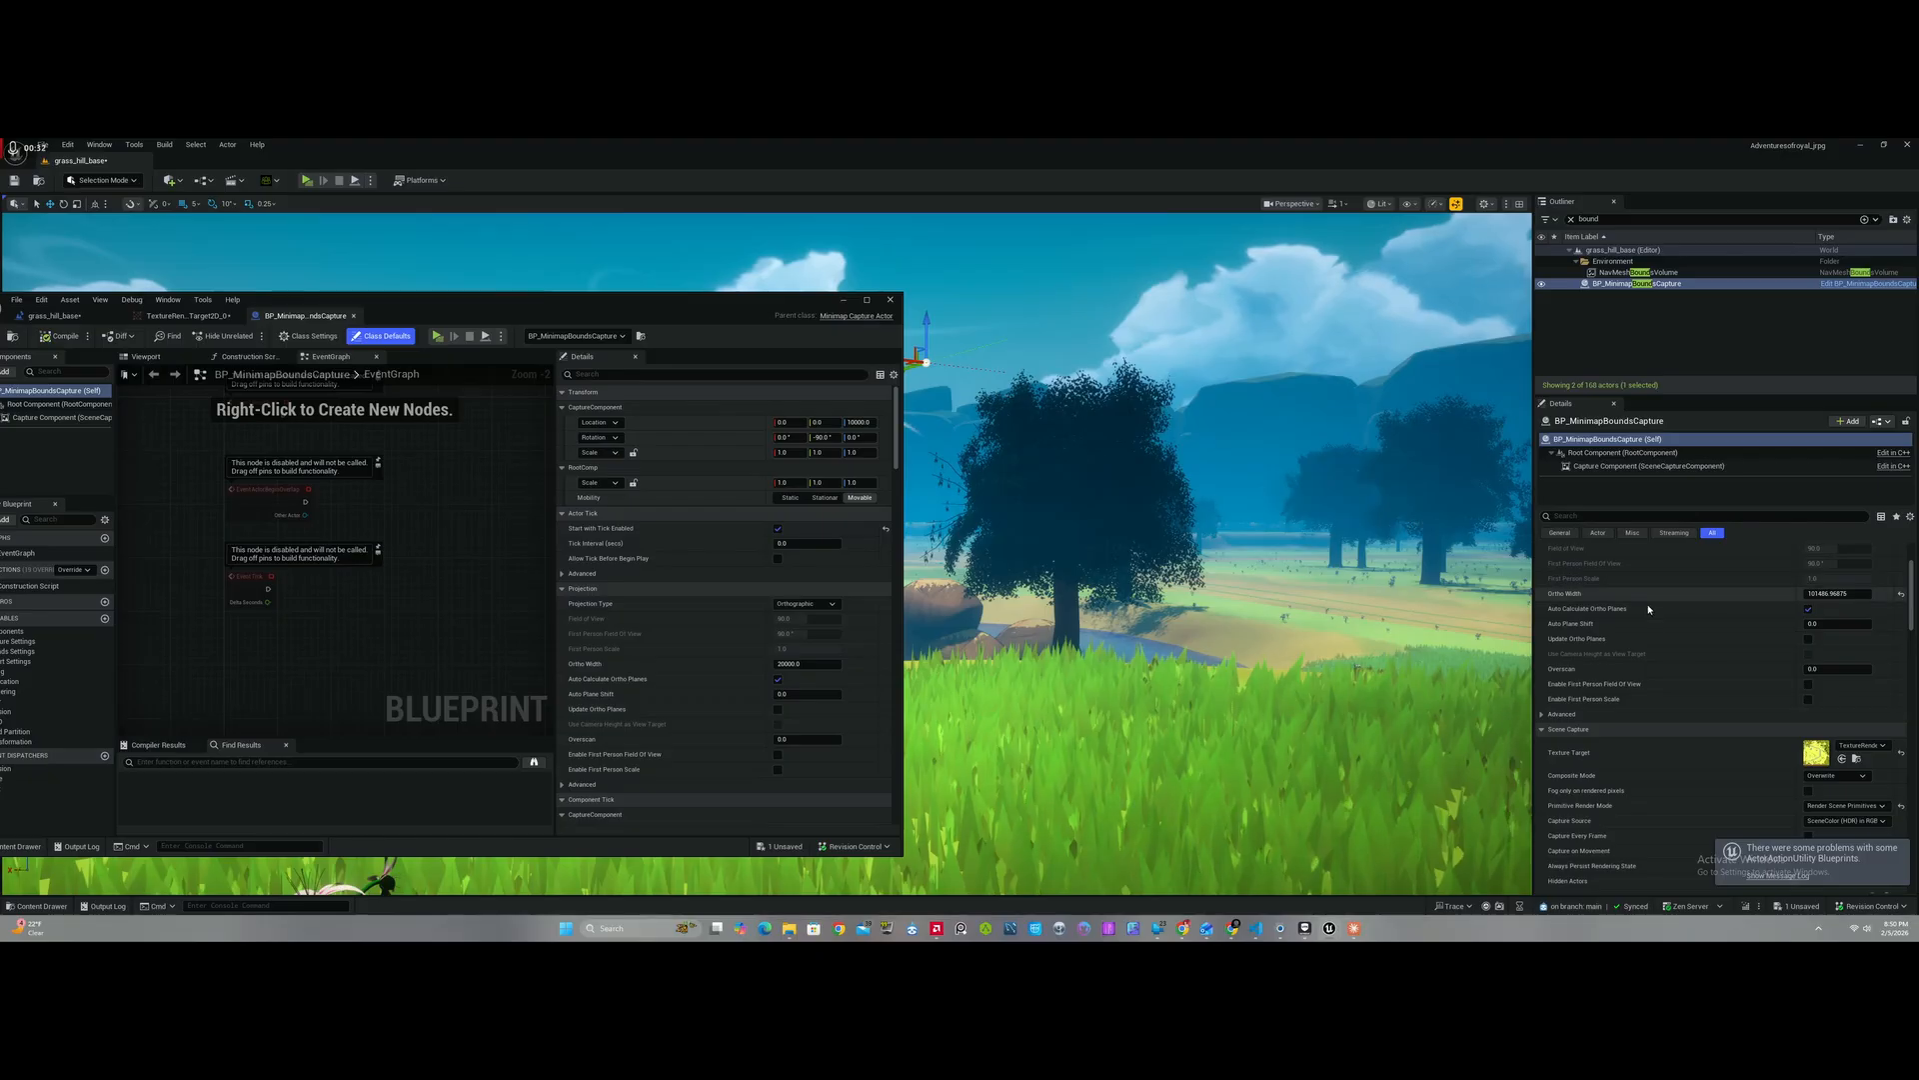
{"action": "scroll", "coordinate": [1665, 629], "scroll_direction": "up", "scroll_amount": 3}
{"action": "right_click_drag", "start_coordinate": [1309, 516], "coordinate": [1204, 517]}
{"action": "key", "text": "w"}
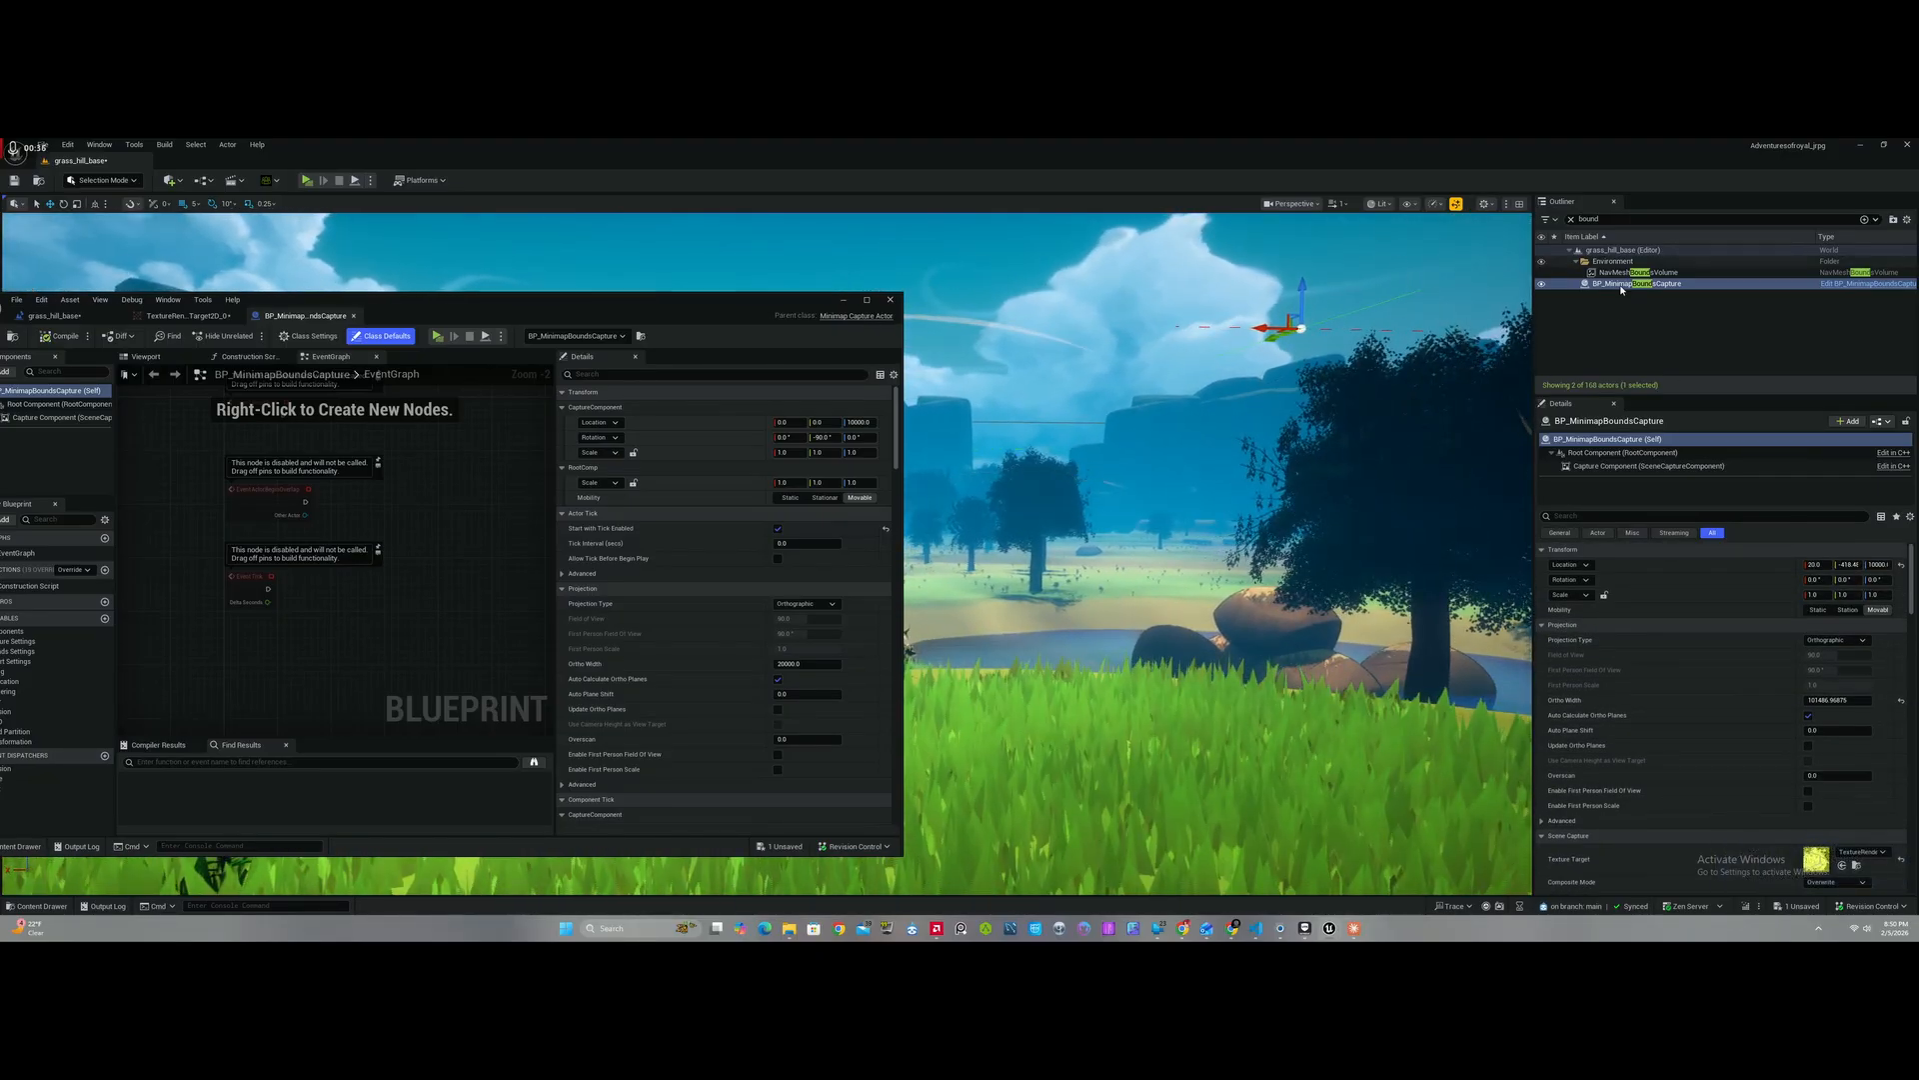
{"action": "left_click", "coordinate": [1632, 284]}
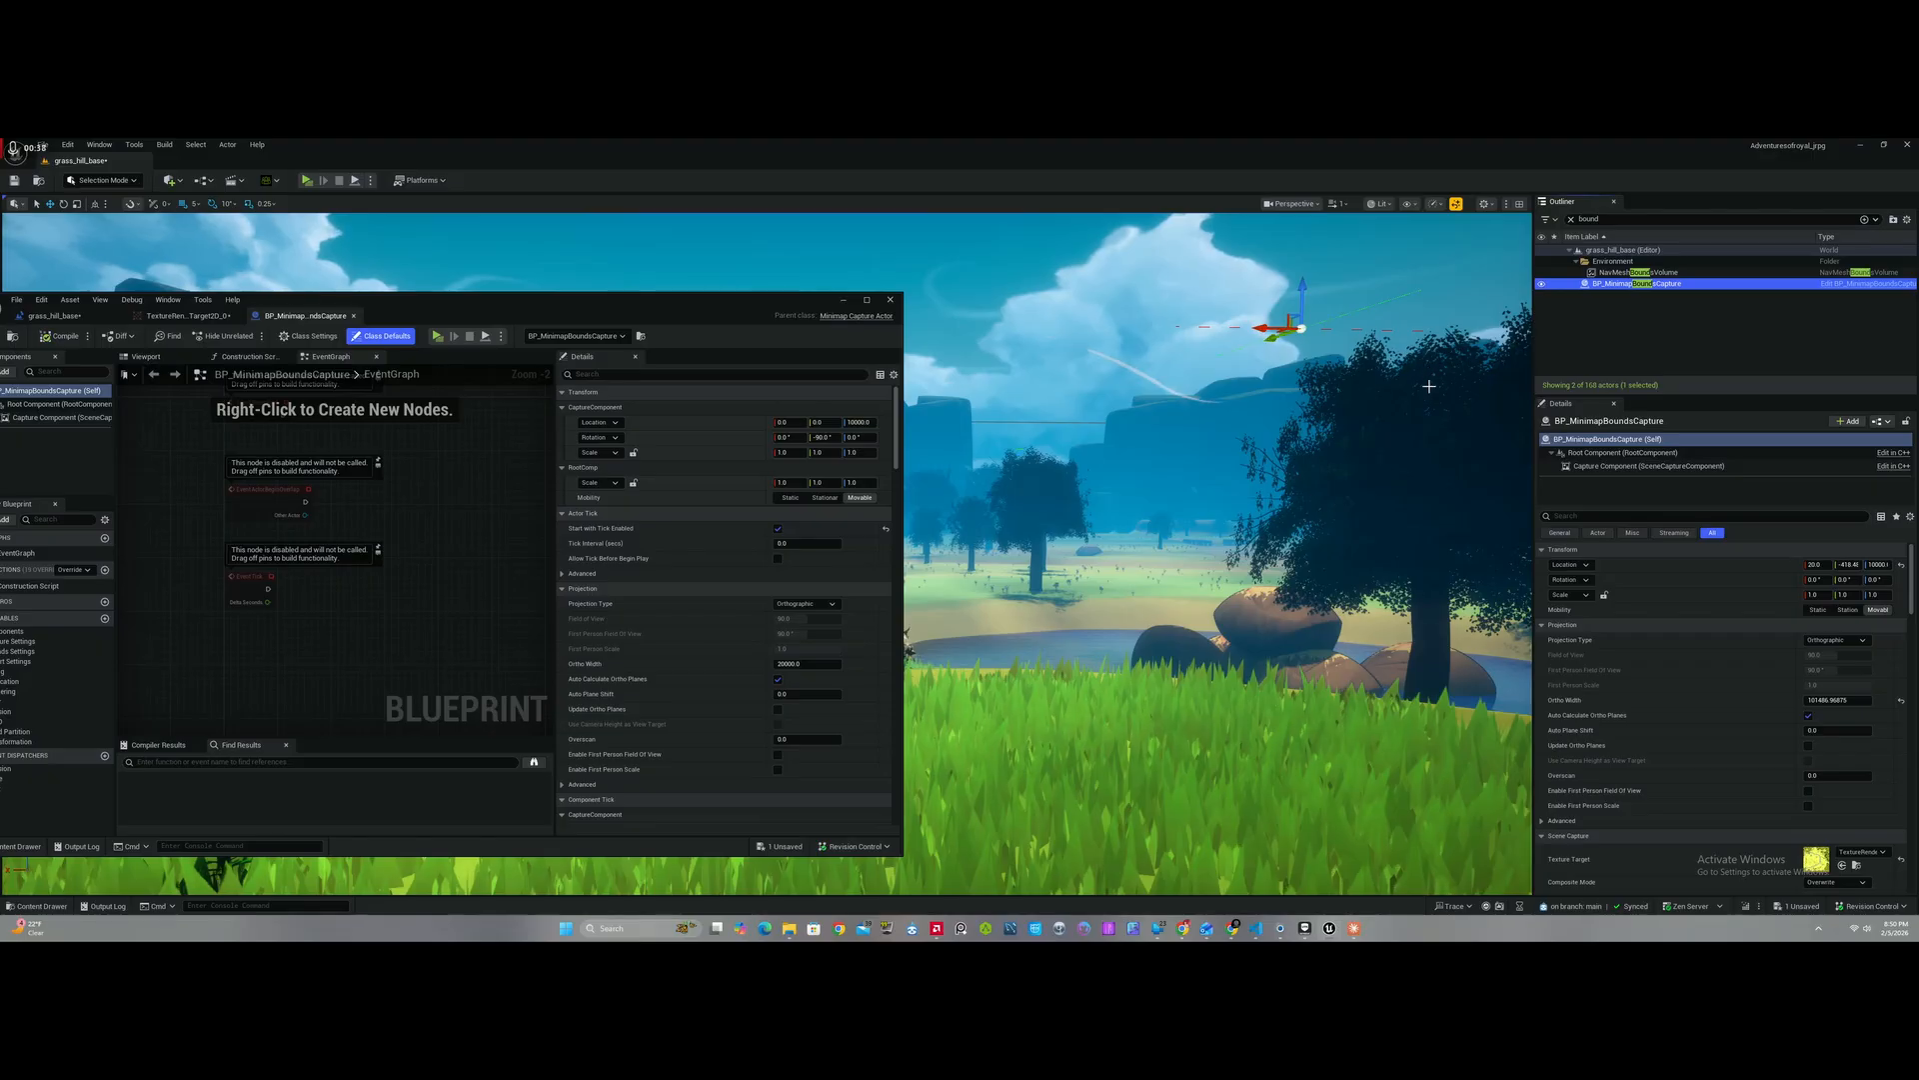
{"action": "right_click_drag", "start_coordinate": [1299, 430], "coordinate": [1371, 374]}
{"action": "right_click_drag", "start_coordinate": [1256, 858], "coordinate": [1255, 860]}
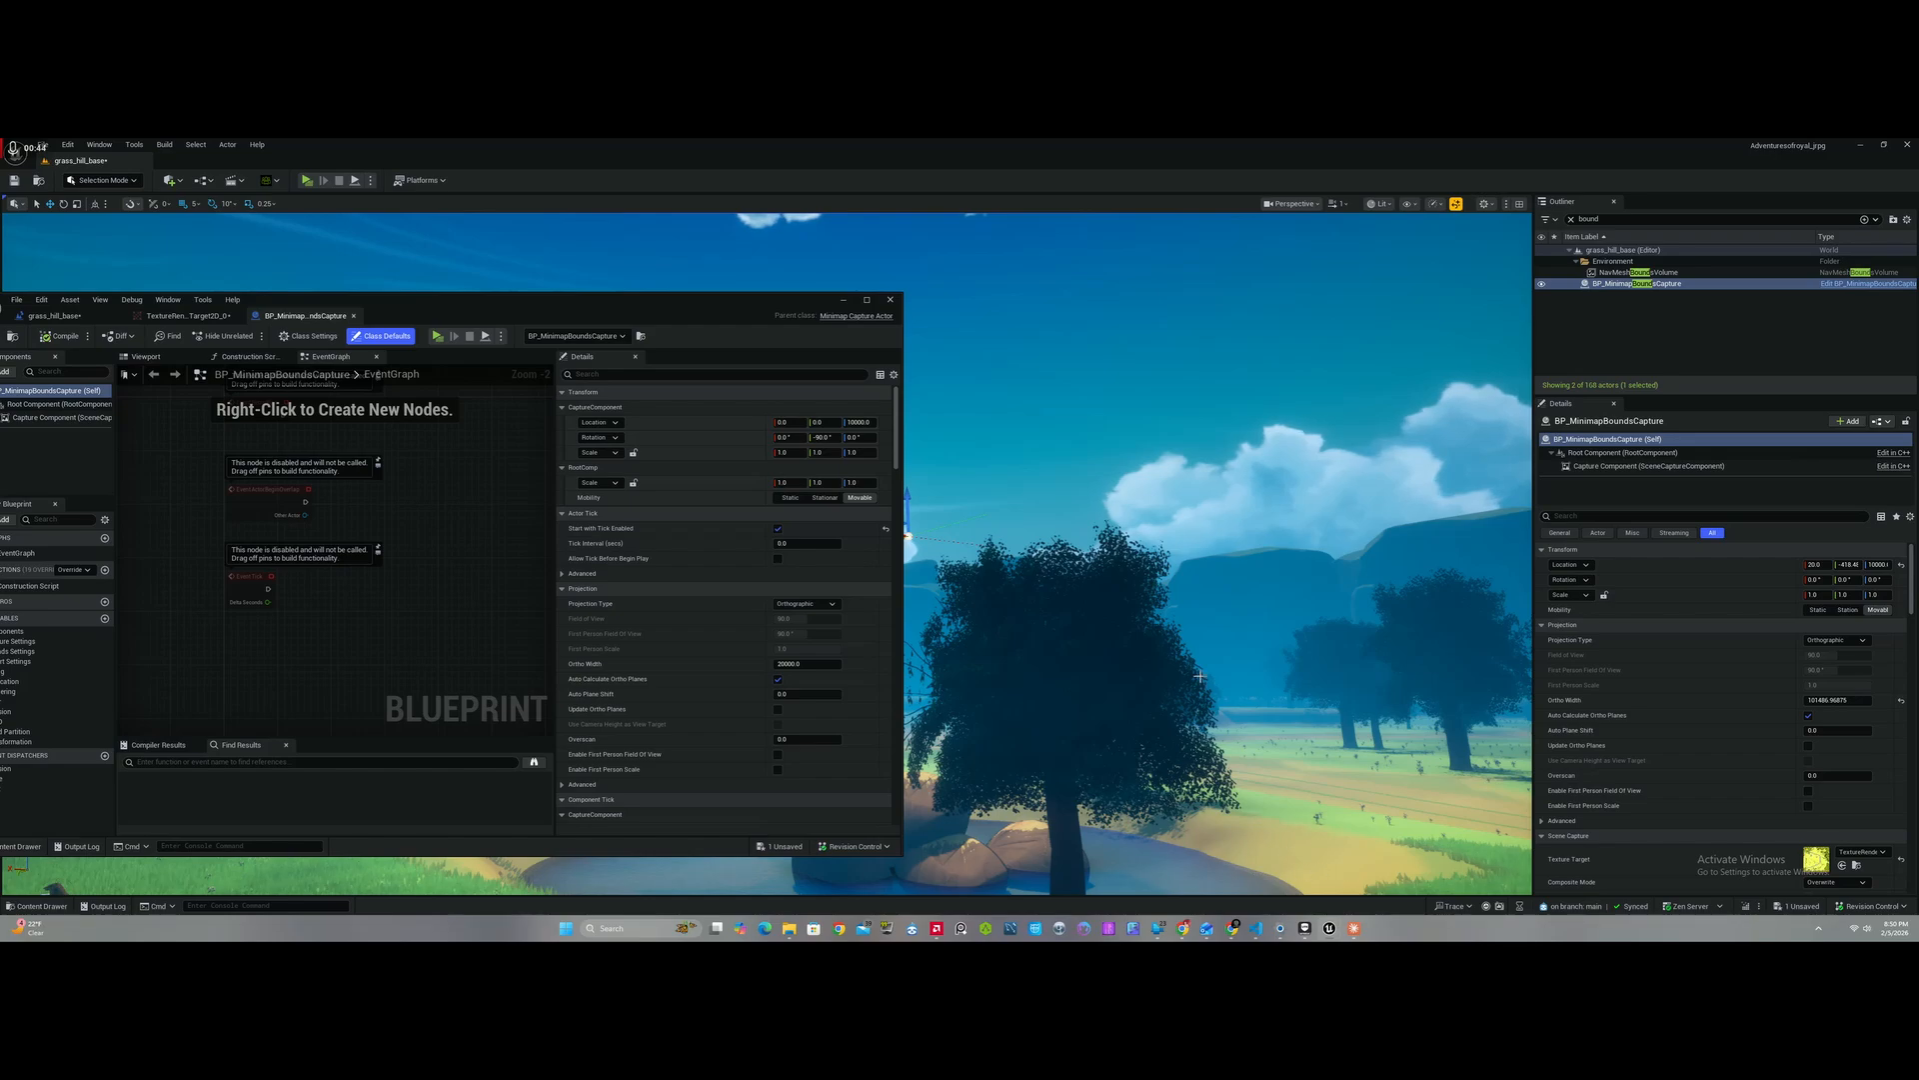
{"action": "key", "text": "ctrl+space"}
{"action": "left_click", "coordinate": [844, 300]}
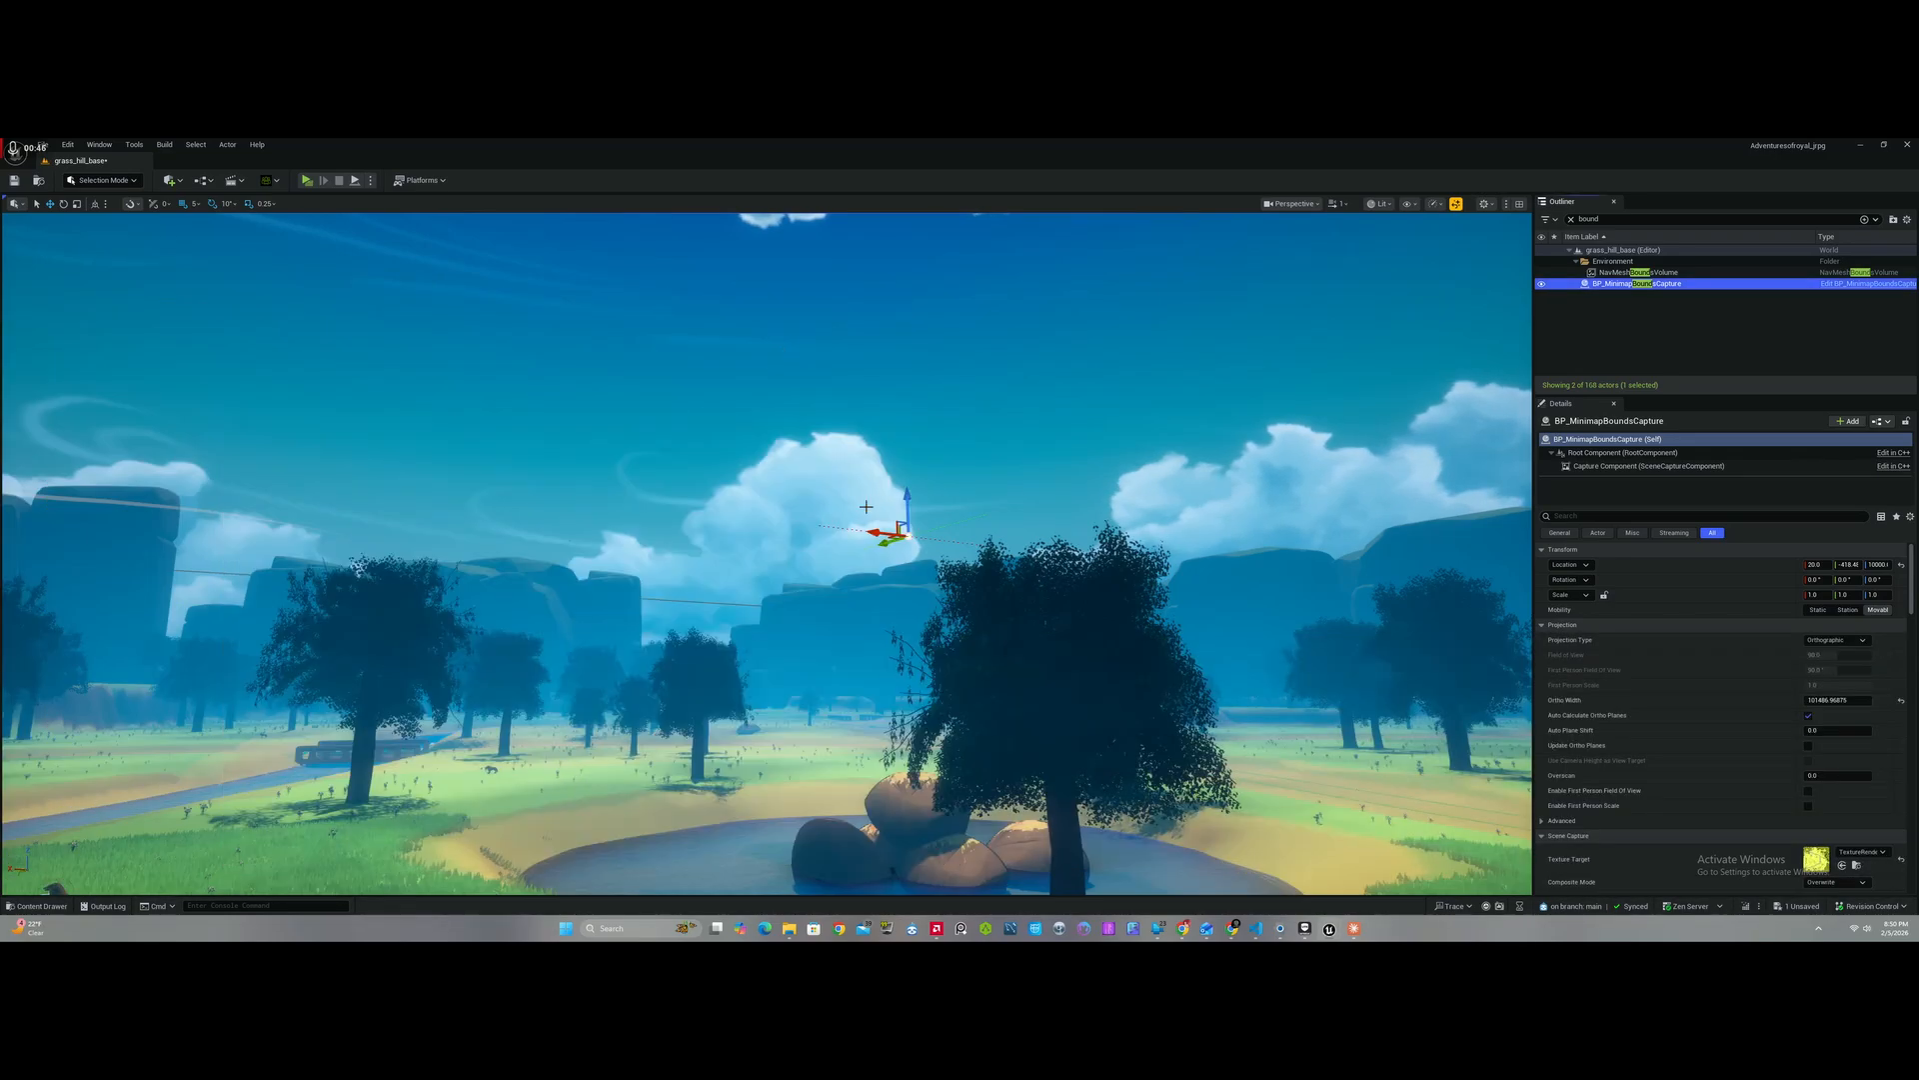
Step: Select the mini_map_comp asset in the minimap plugin's Blueprint folder
{"action": "key", "text": "ctrl+space"}
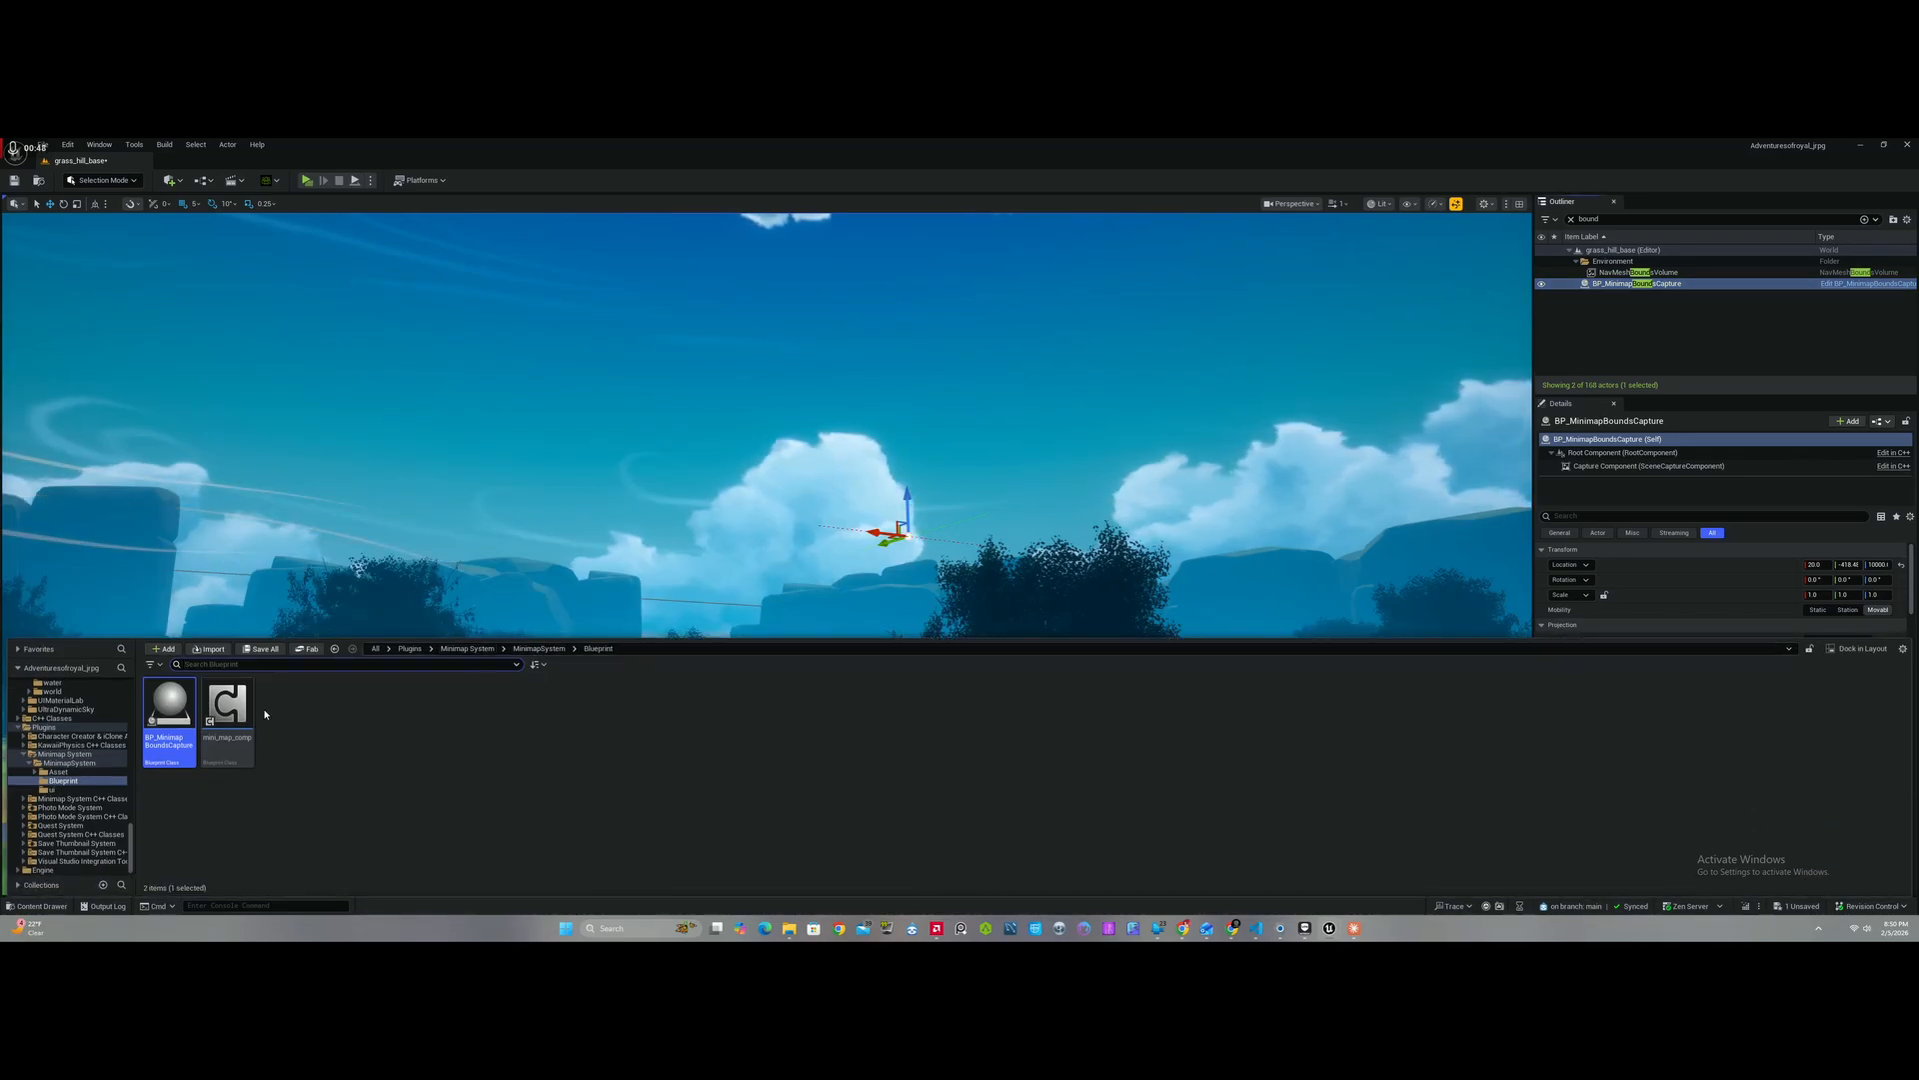
{"action": "left_click", "coordinate": [236, 719]}
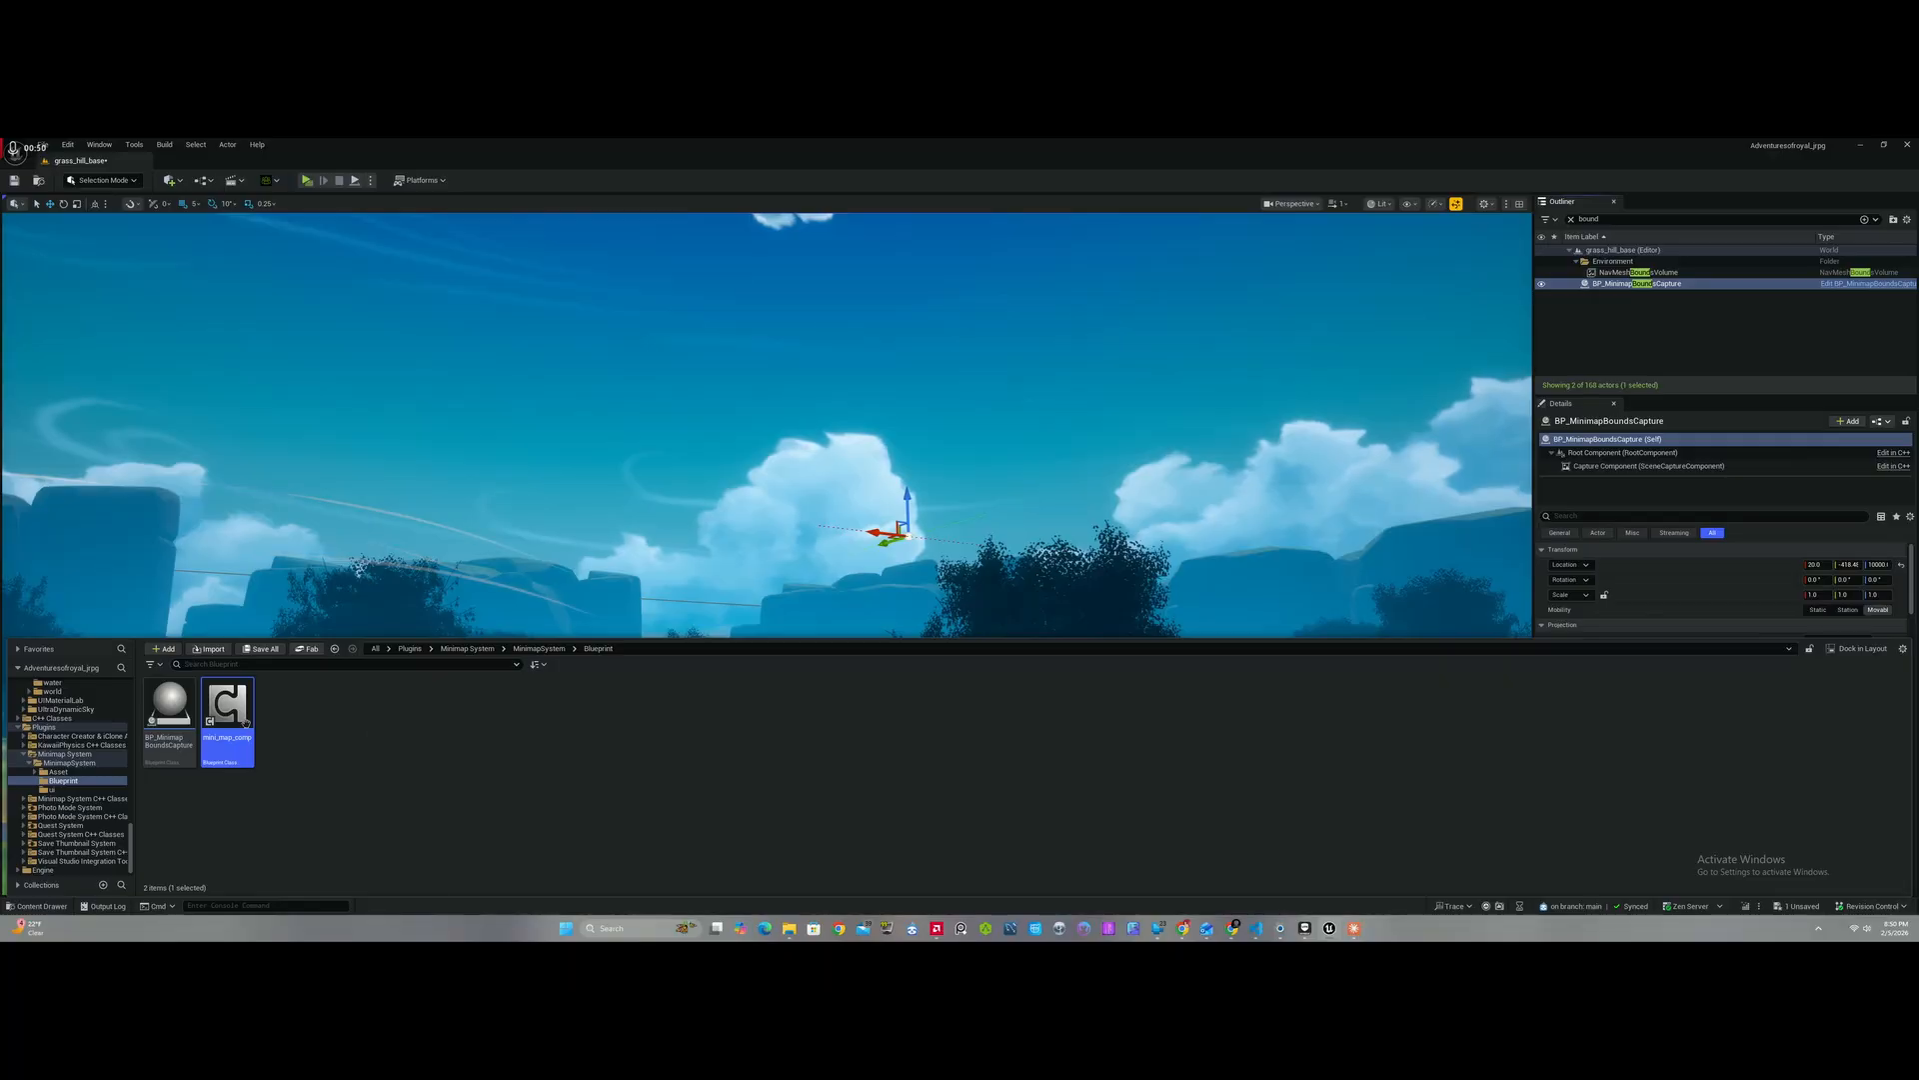
{"action": "left_click", "coordinate": [377, 648]}
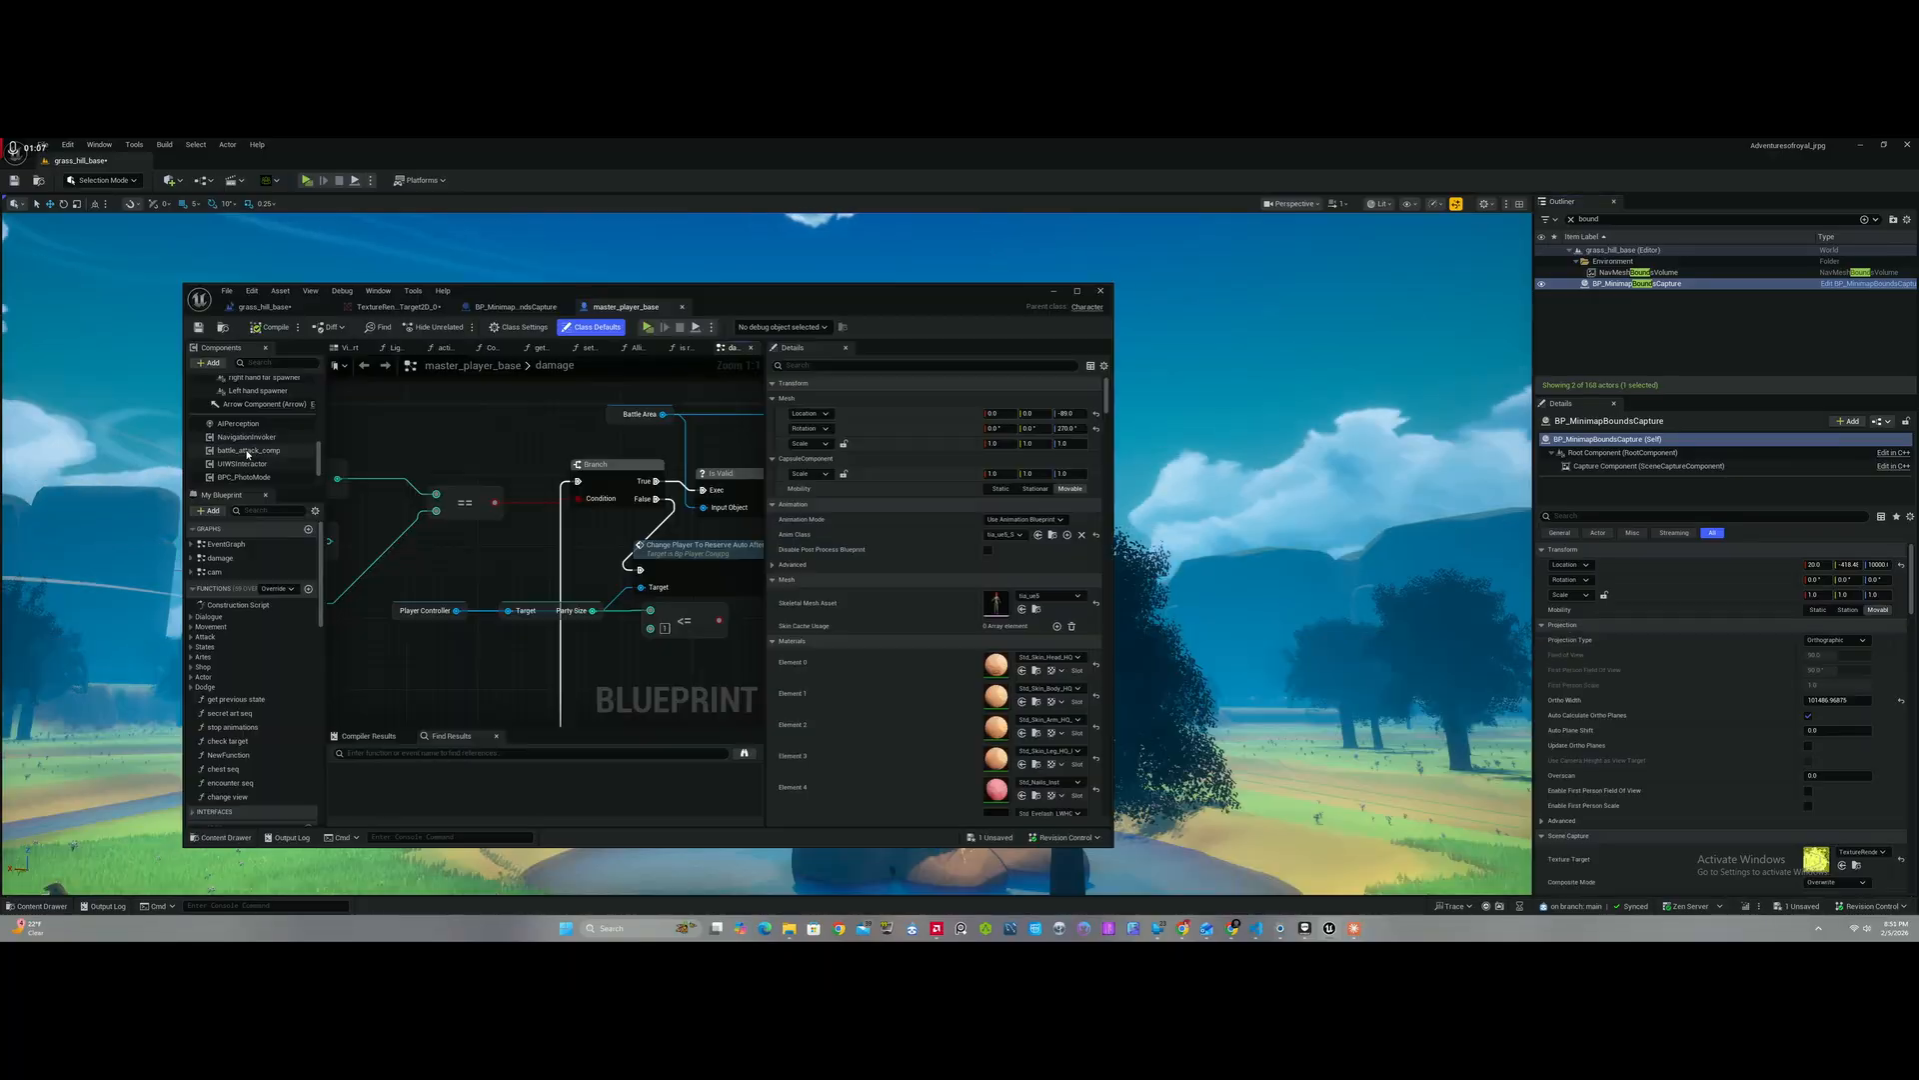
Step: Select the mini_map_comp component of the master_player_base Blueprint and examine its minimap icon and visibility settings
{"action": "left_click", "coordinate": [253, 480]}
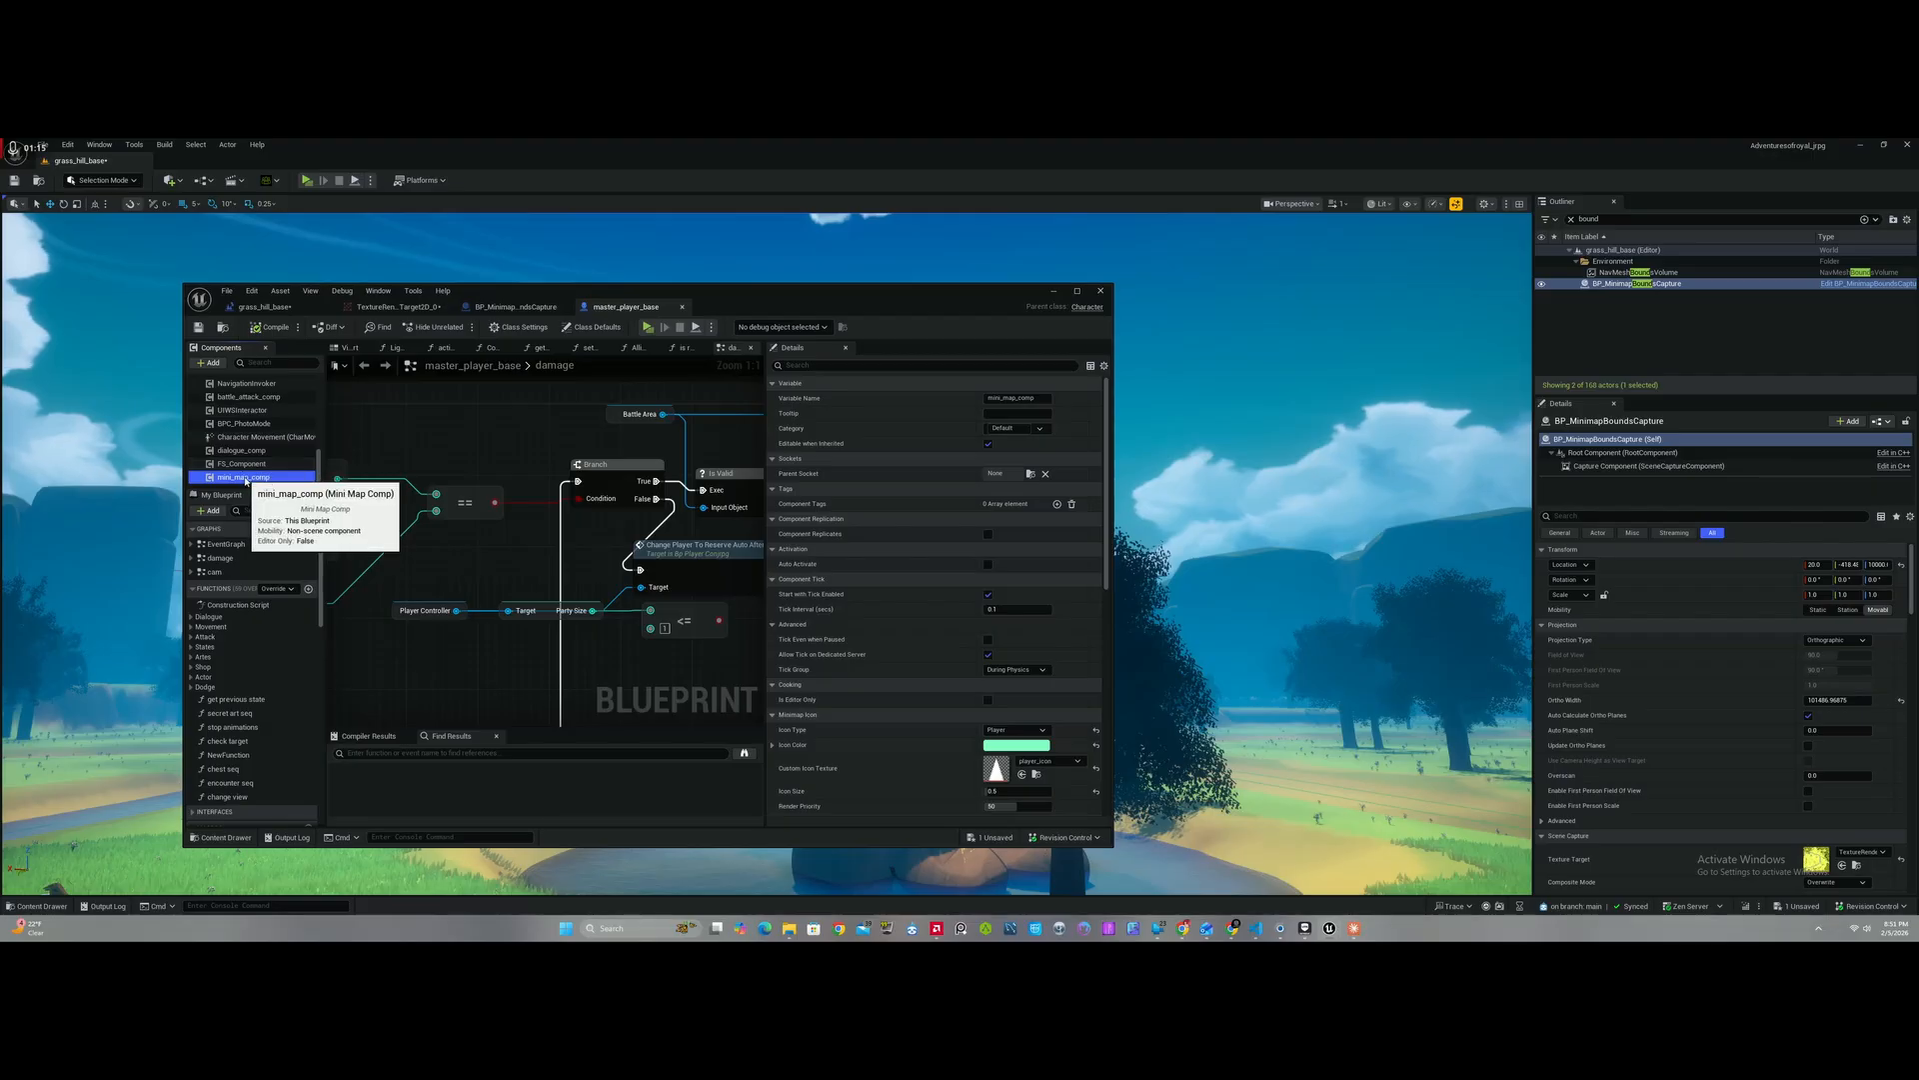
{"action": "scroll", "coordinate": [990, 703], "scroll_direction": "down", "scroll_amount": 2}
{"action": "scroll", "coordinate": [990, 703], "scroll_direction": "down", "scroll_amount": 1}
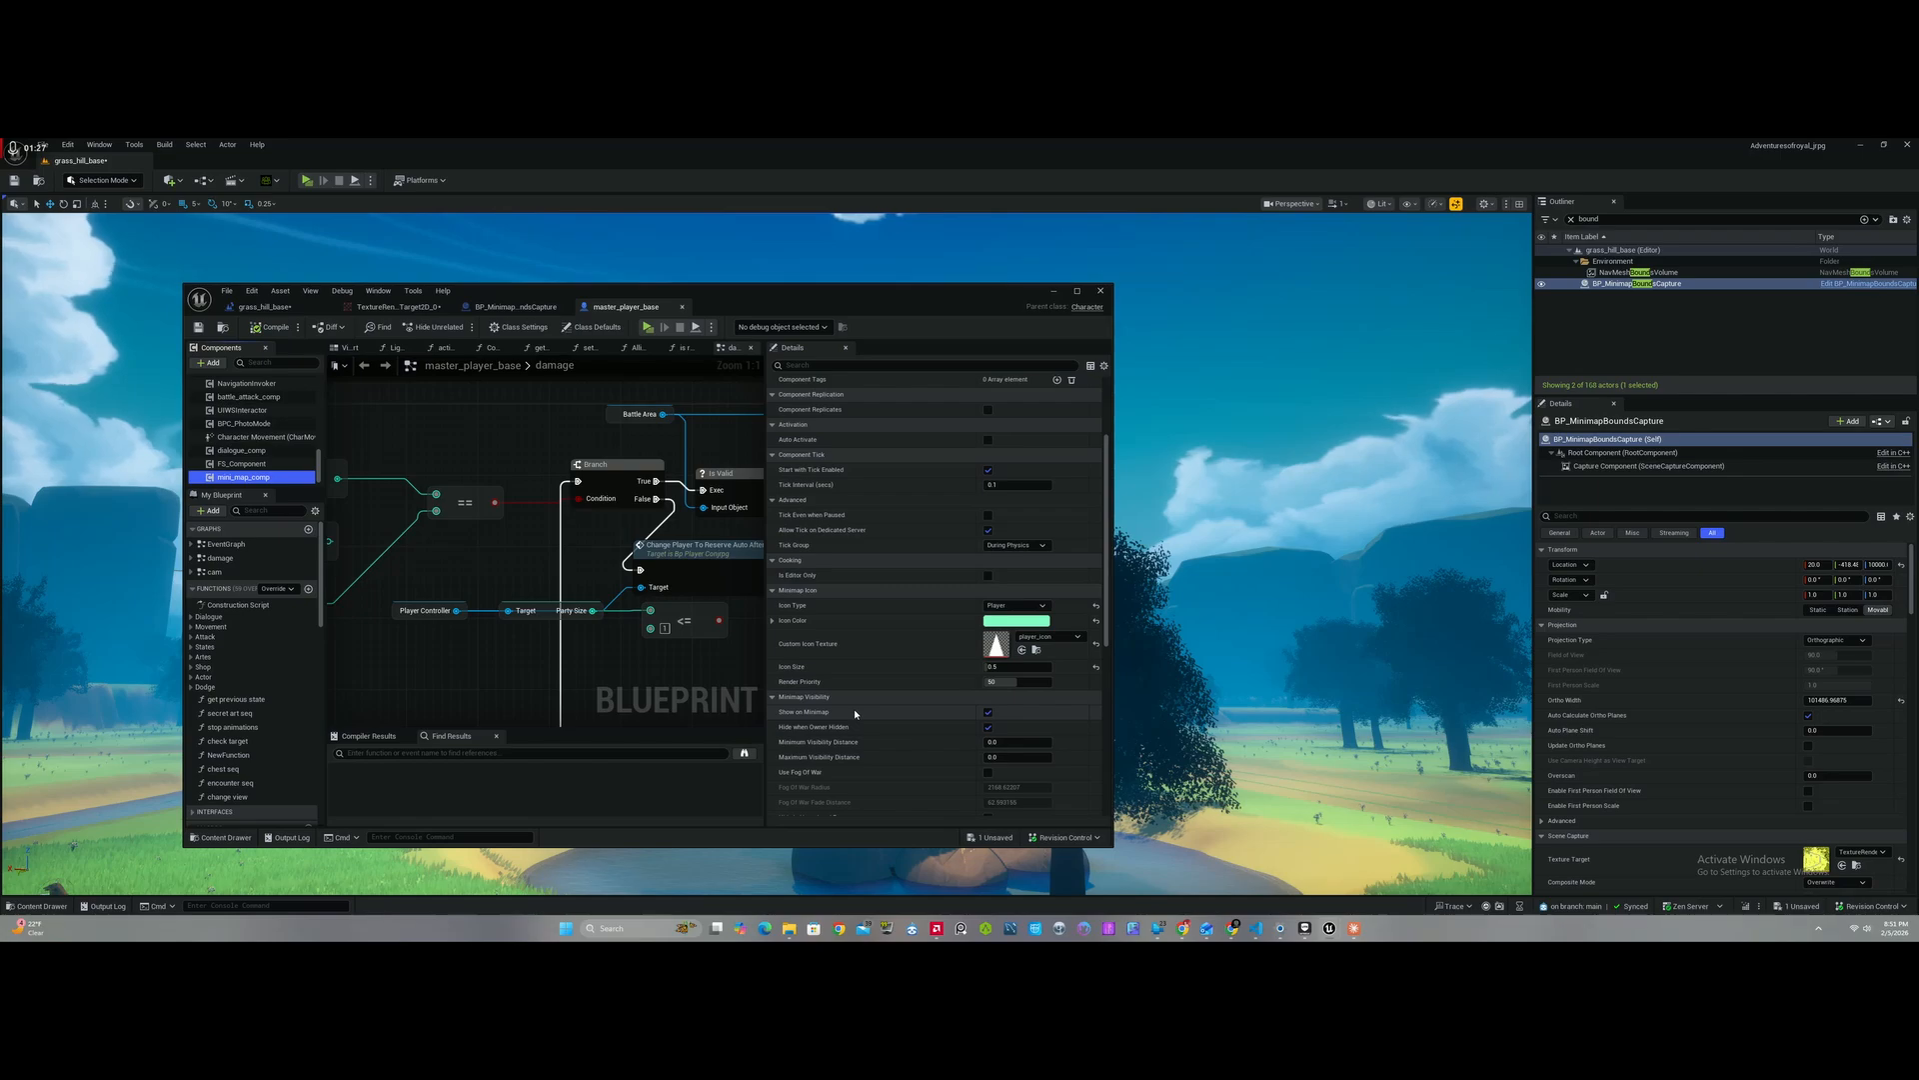
{"action": "scroll", "coordinate": [855, 714], "scroll_direction": "down", "scroll_amount": 4}
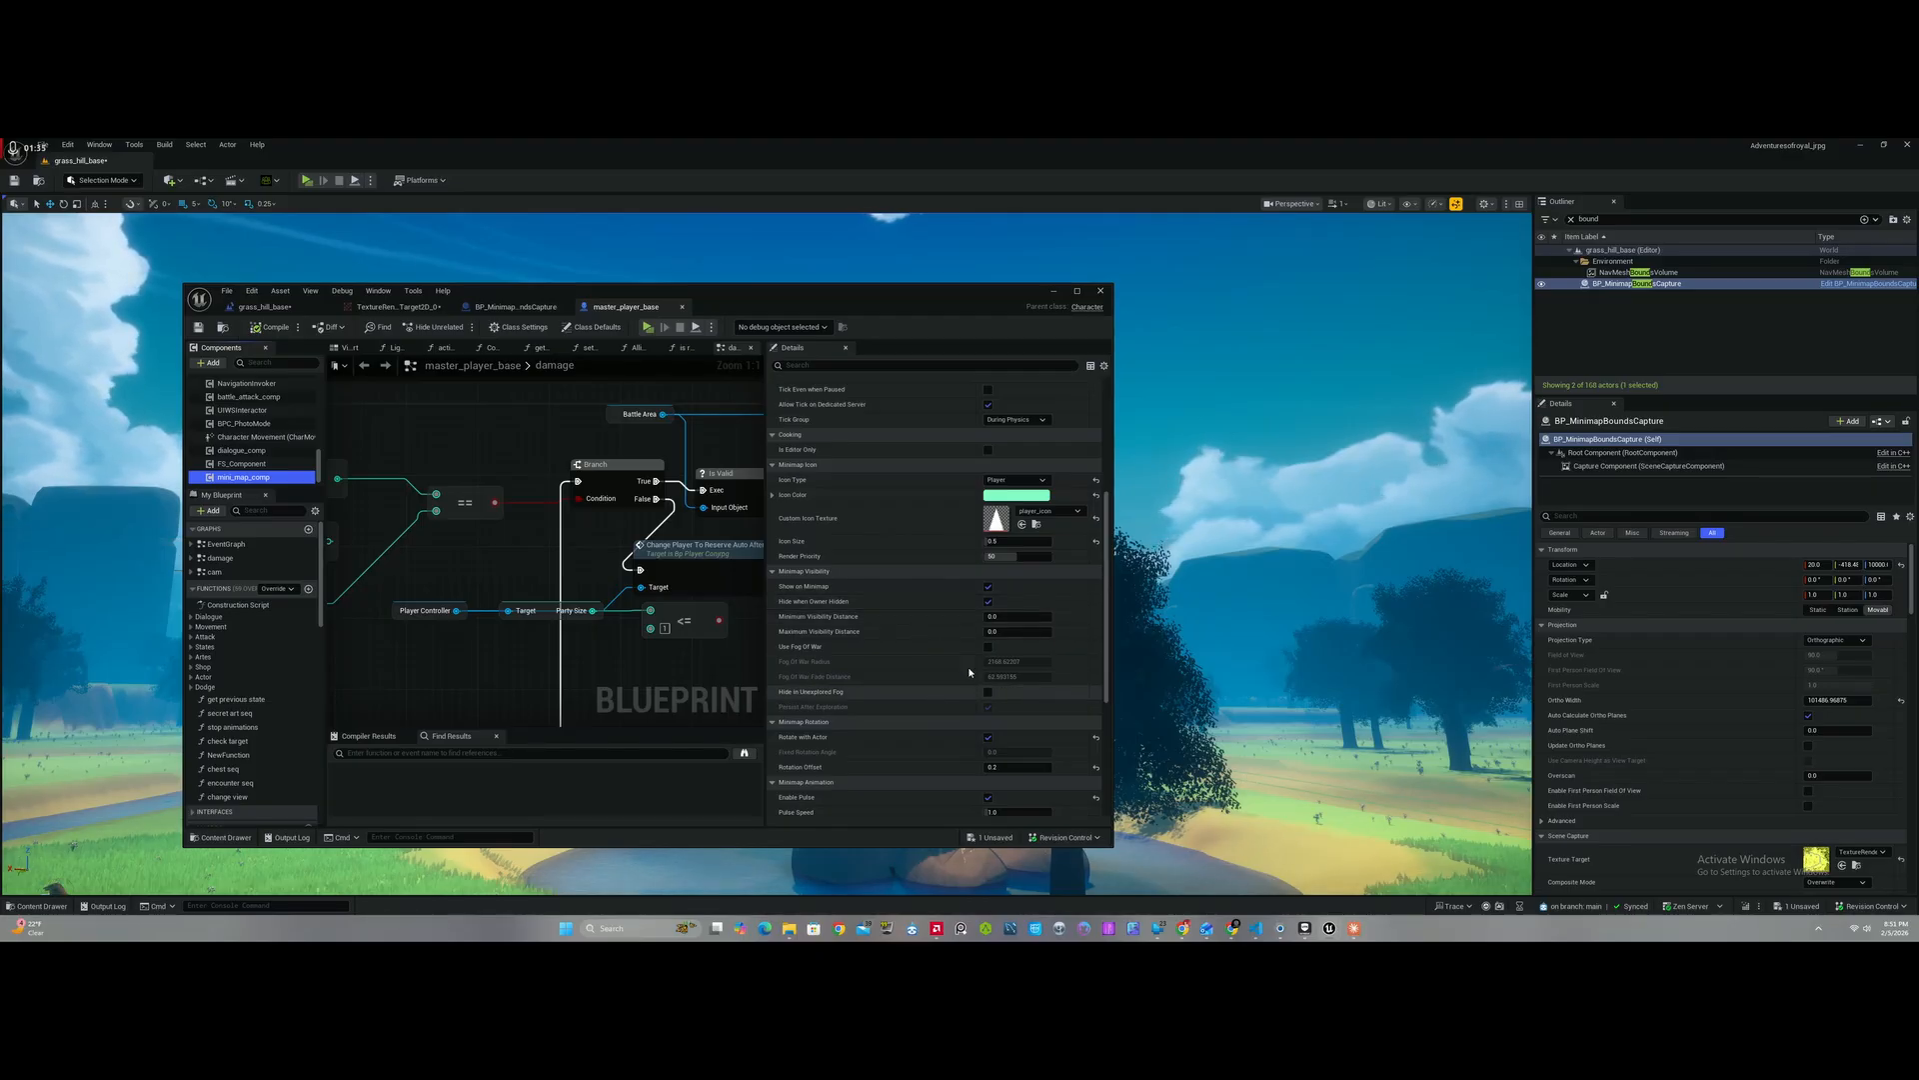
Step: Try the Use Fog Of War and Hide in Unexplored Fog options on the minimap component, and turn both off again
{"action": "left_click", "coordinate": [988, 692]}
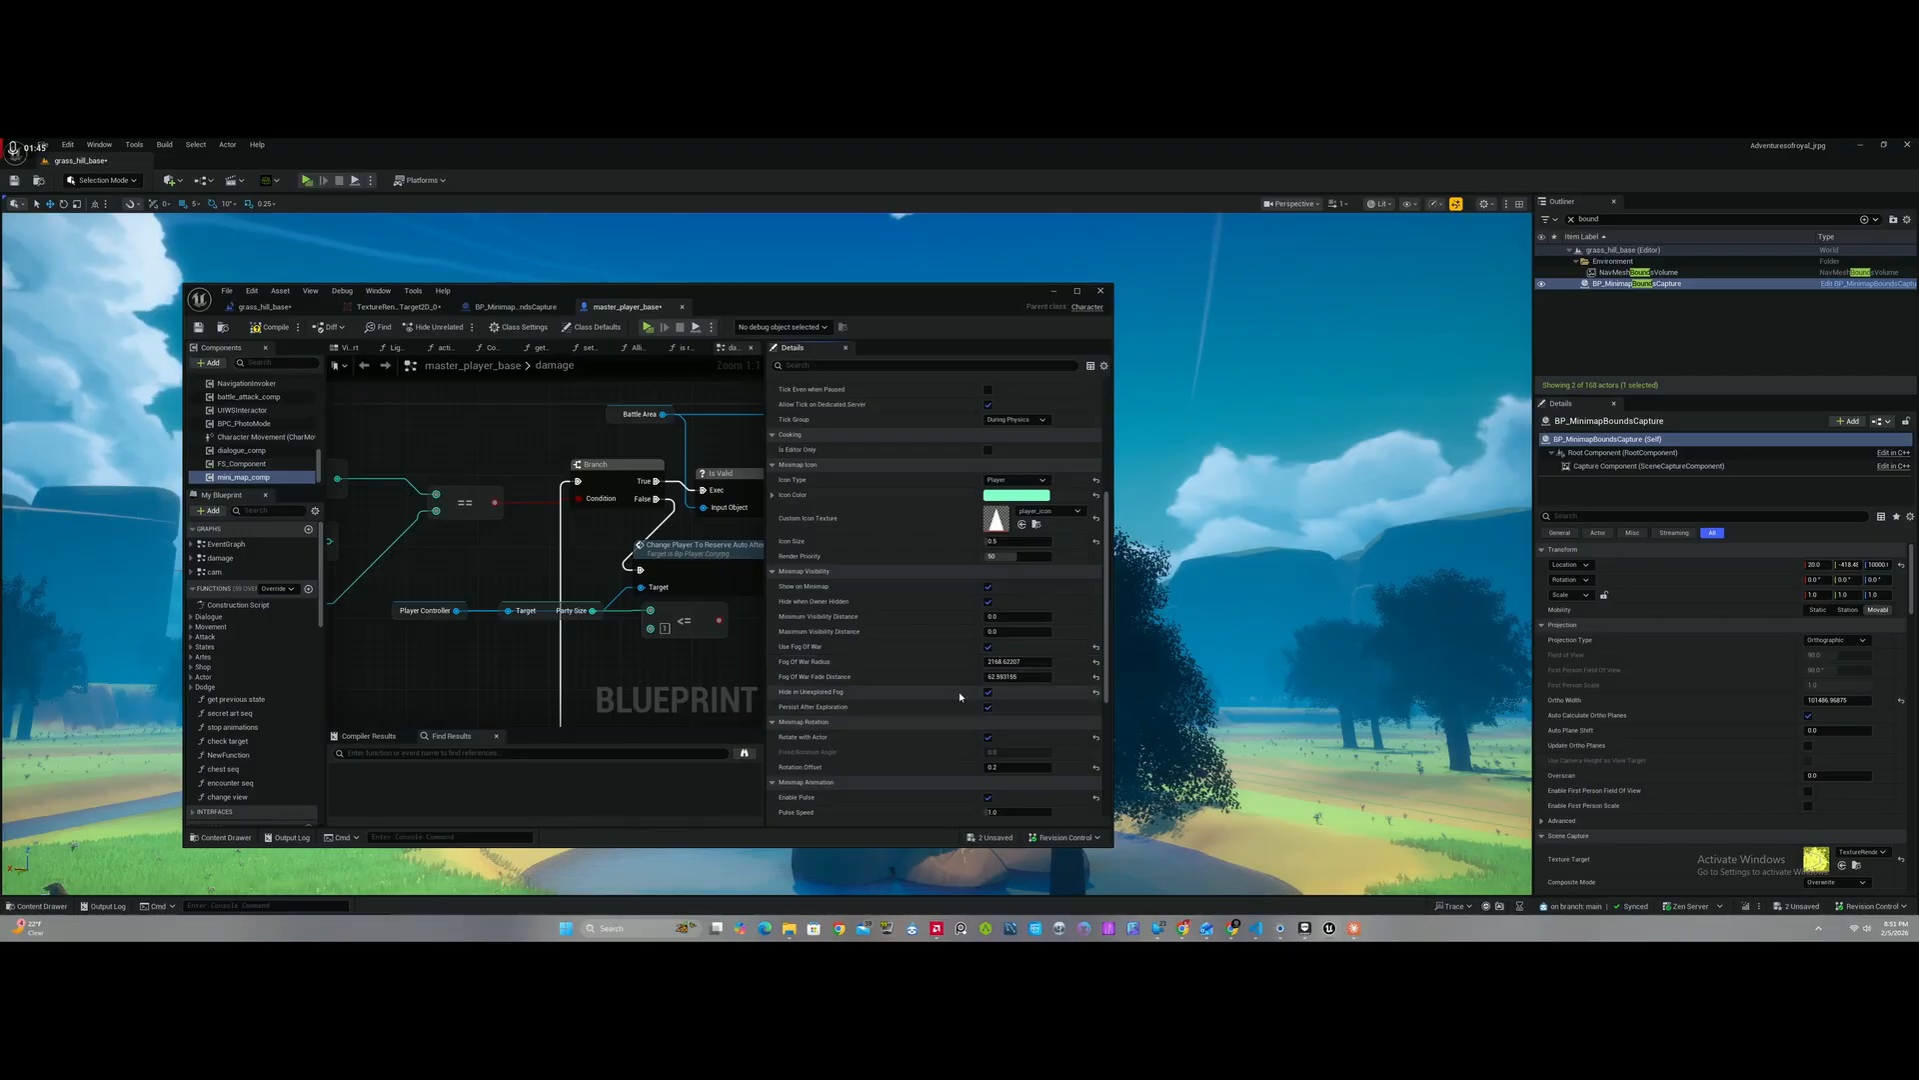
{"action": "left_click", "coordinate": [989, 647]}
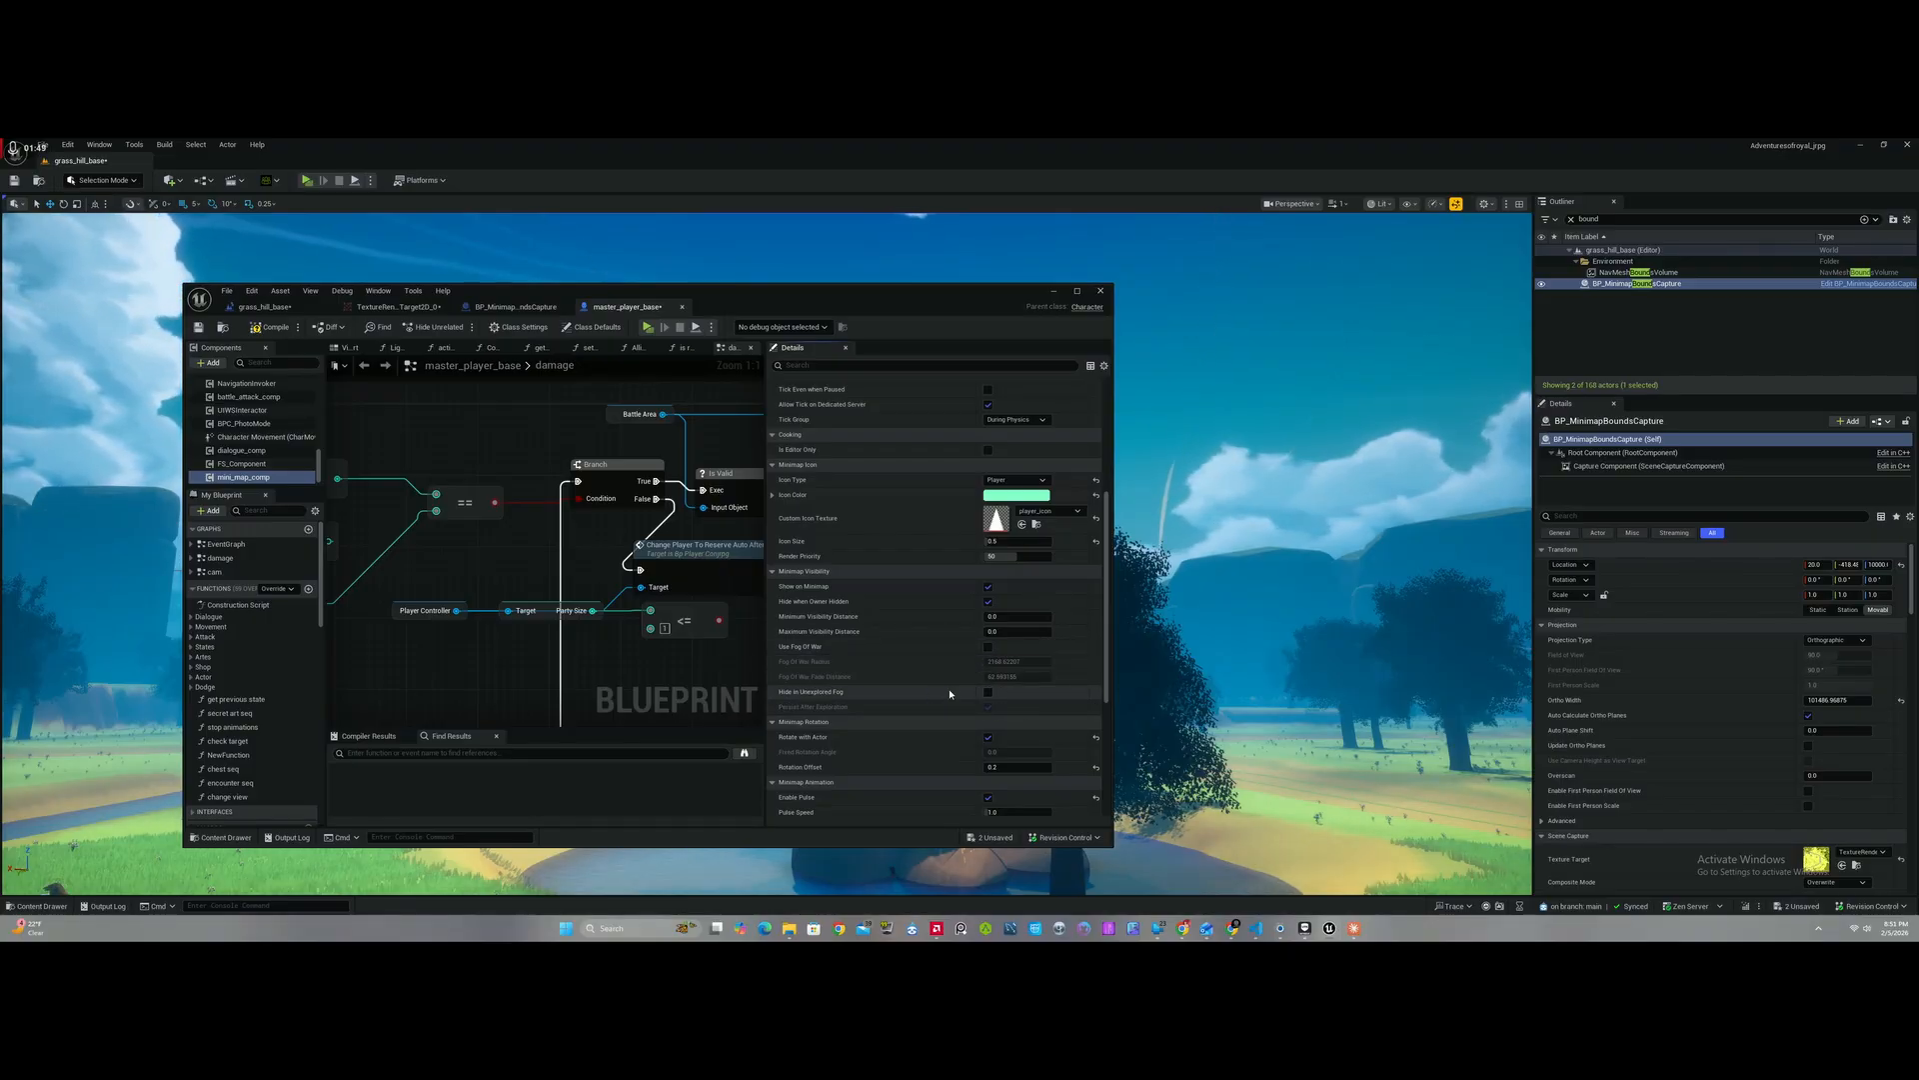
{"action": "right_click_drag", "start_coordinate": [525, 505], "coordinate": [752, 489]}
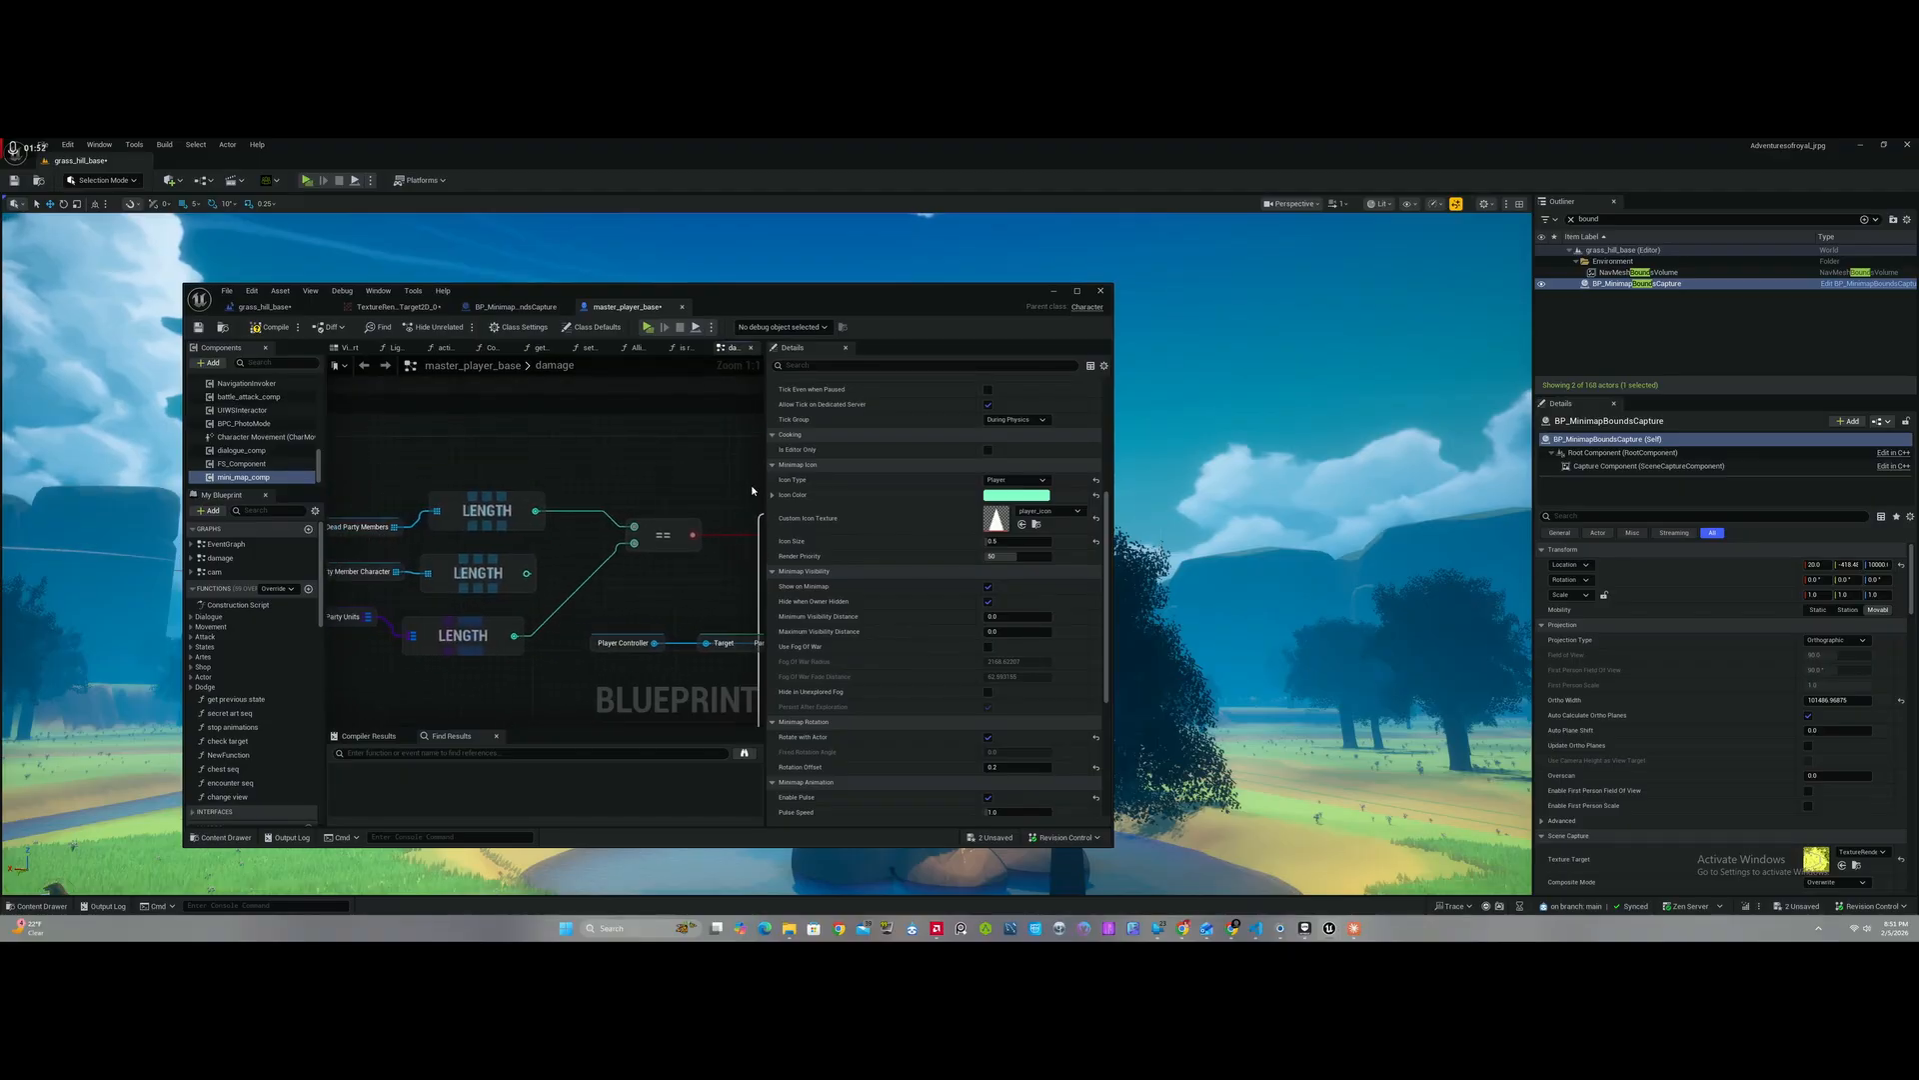
Step: Minimize the Blueprint editor and run AutoDetectLandscapeBounds on the BP_MinimapBoundsCapture actor
{"action": "left_click", "coordinate": [1054, 291]}
{"action": "right_click_drag", "start_coordinate": [789, 381], "coordinate": [780, 430]}
{"action": "key", "text": "s"}
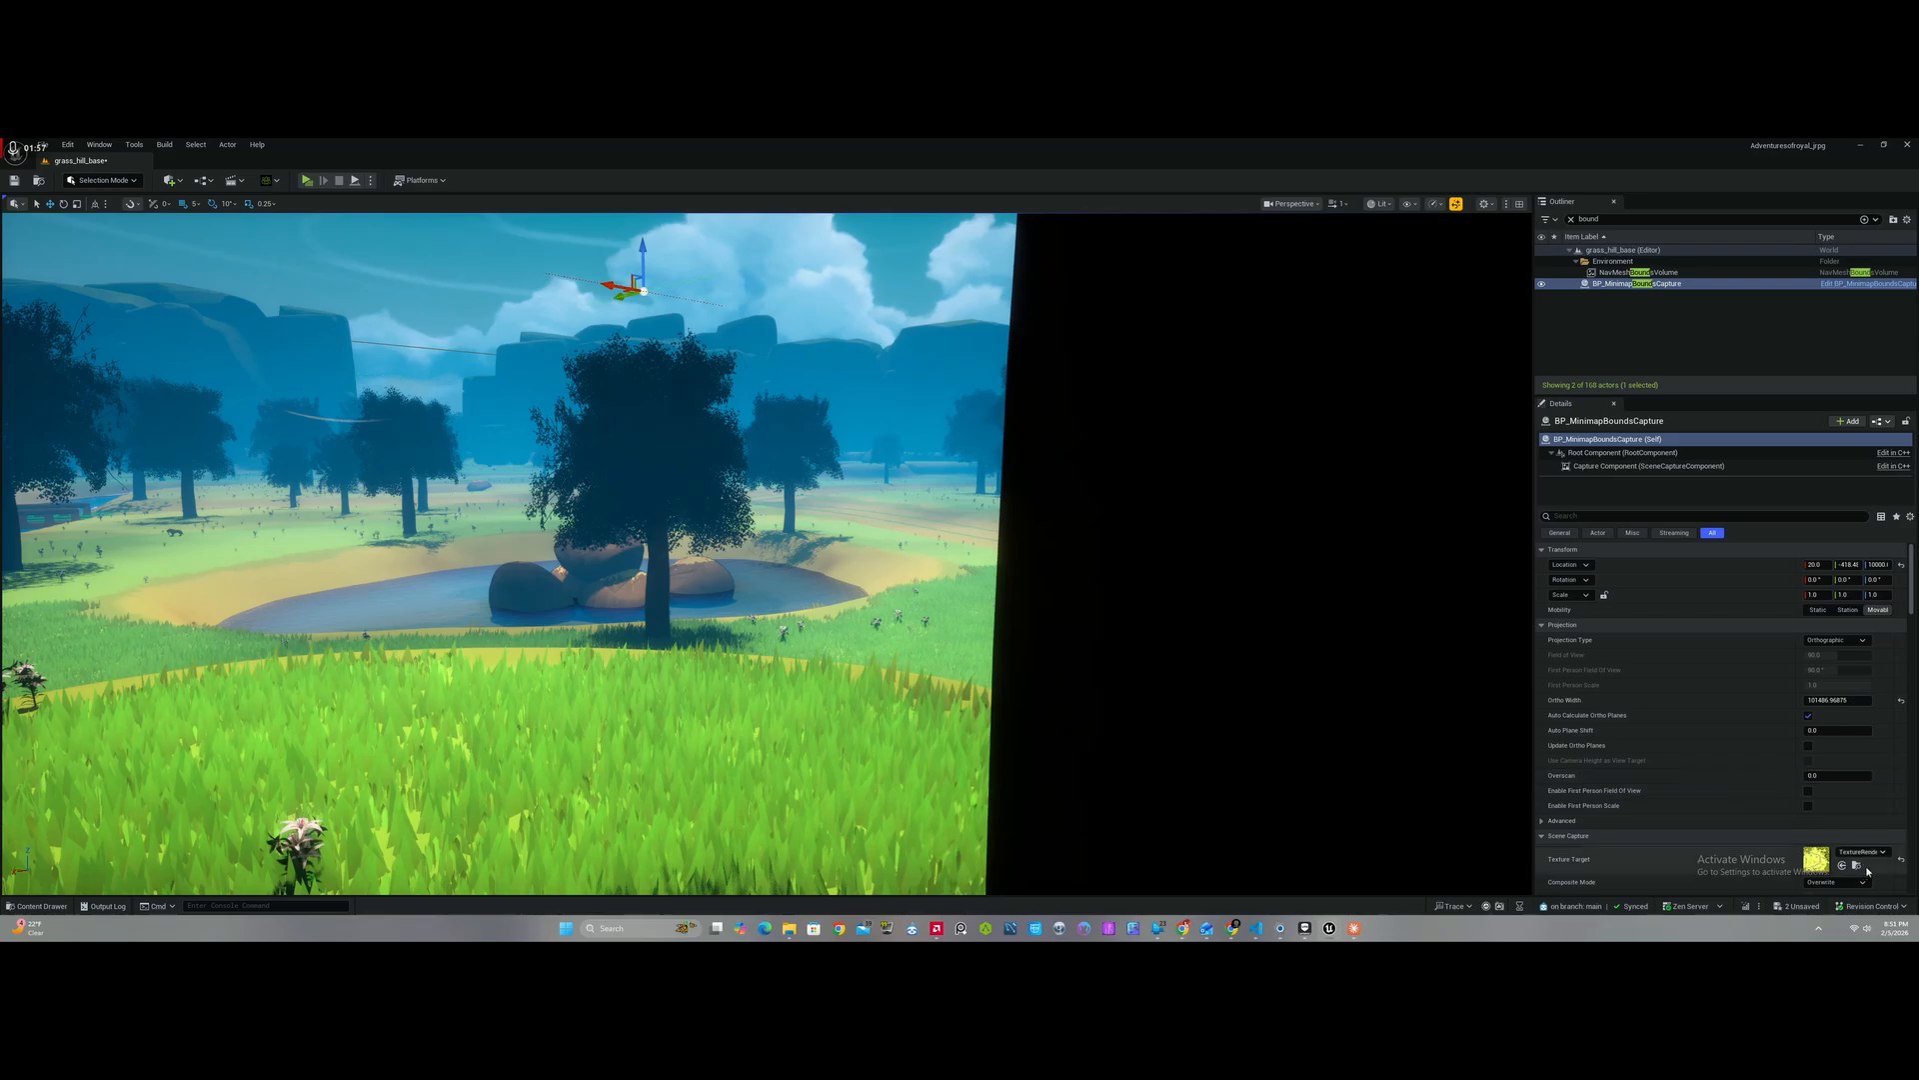
{"action": "scroll", "coordinate": [1763, 845], "scroll_direction": "down", "scroll_amount": 3}
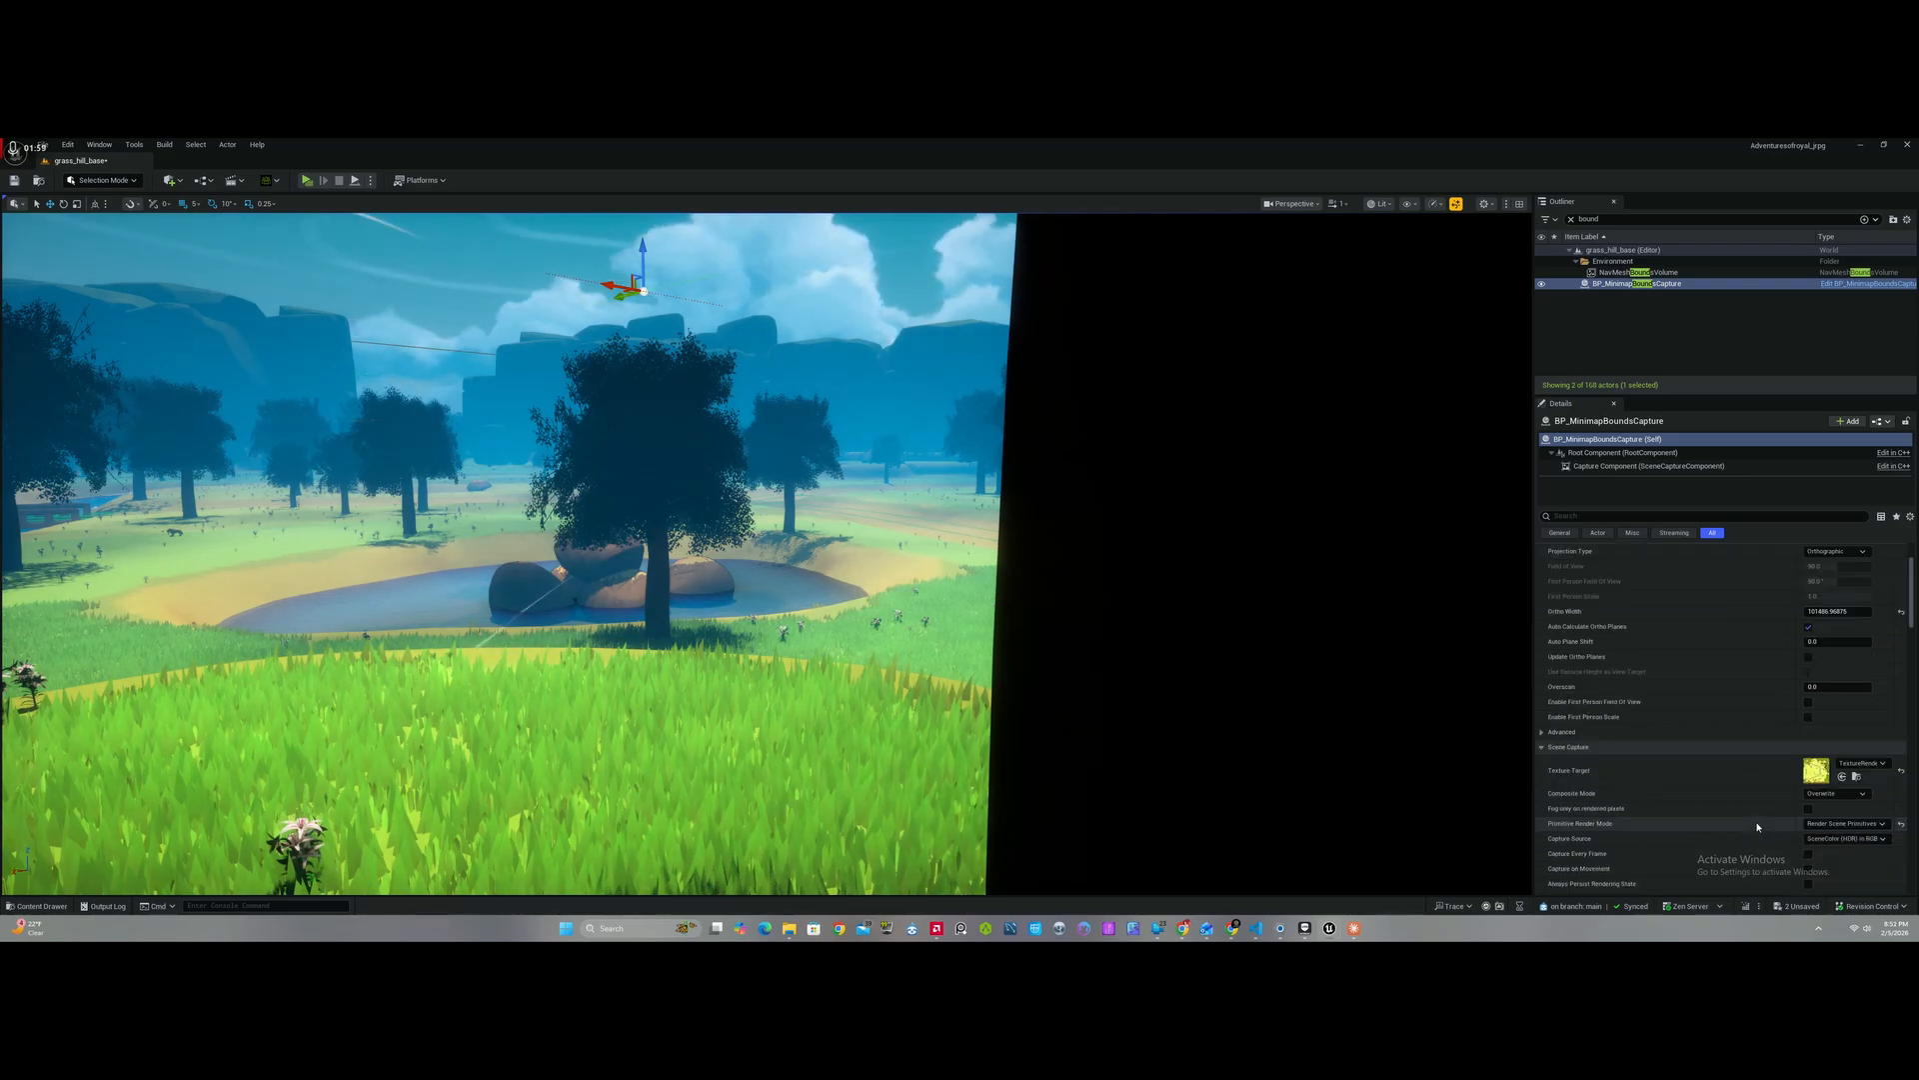
{"action": "scroll", "coordinate": [1634, 740], "scroll_direction": "down", "scroll_amount": 10}
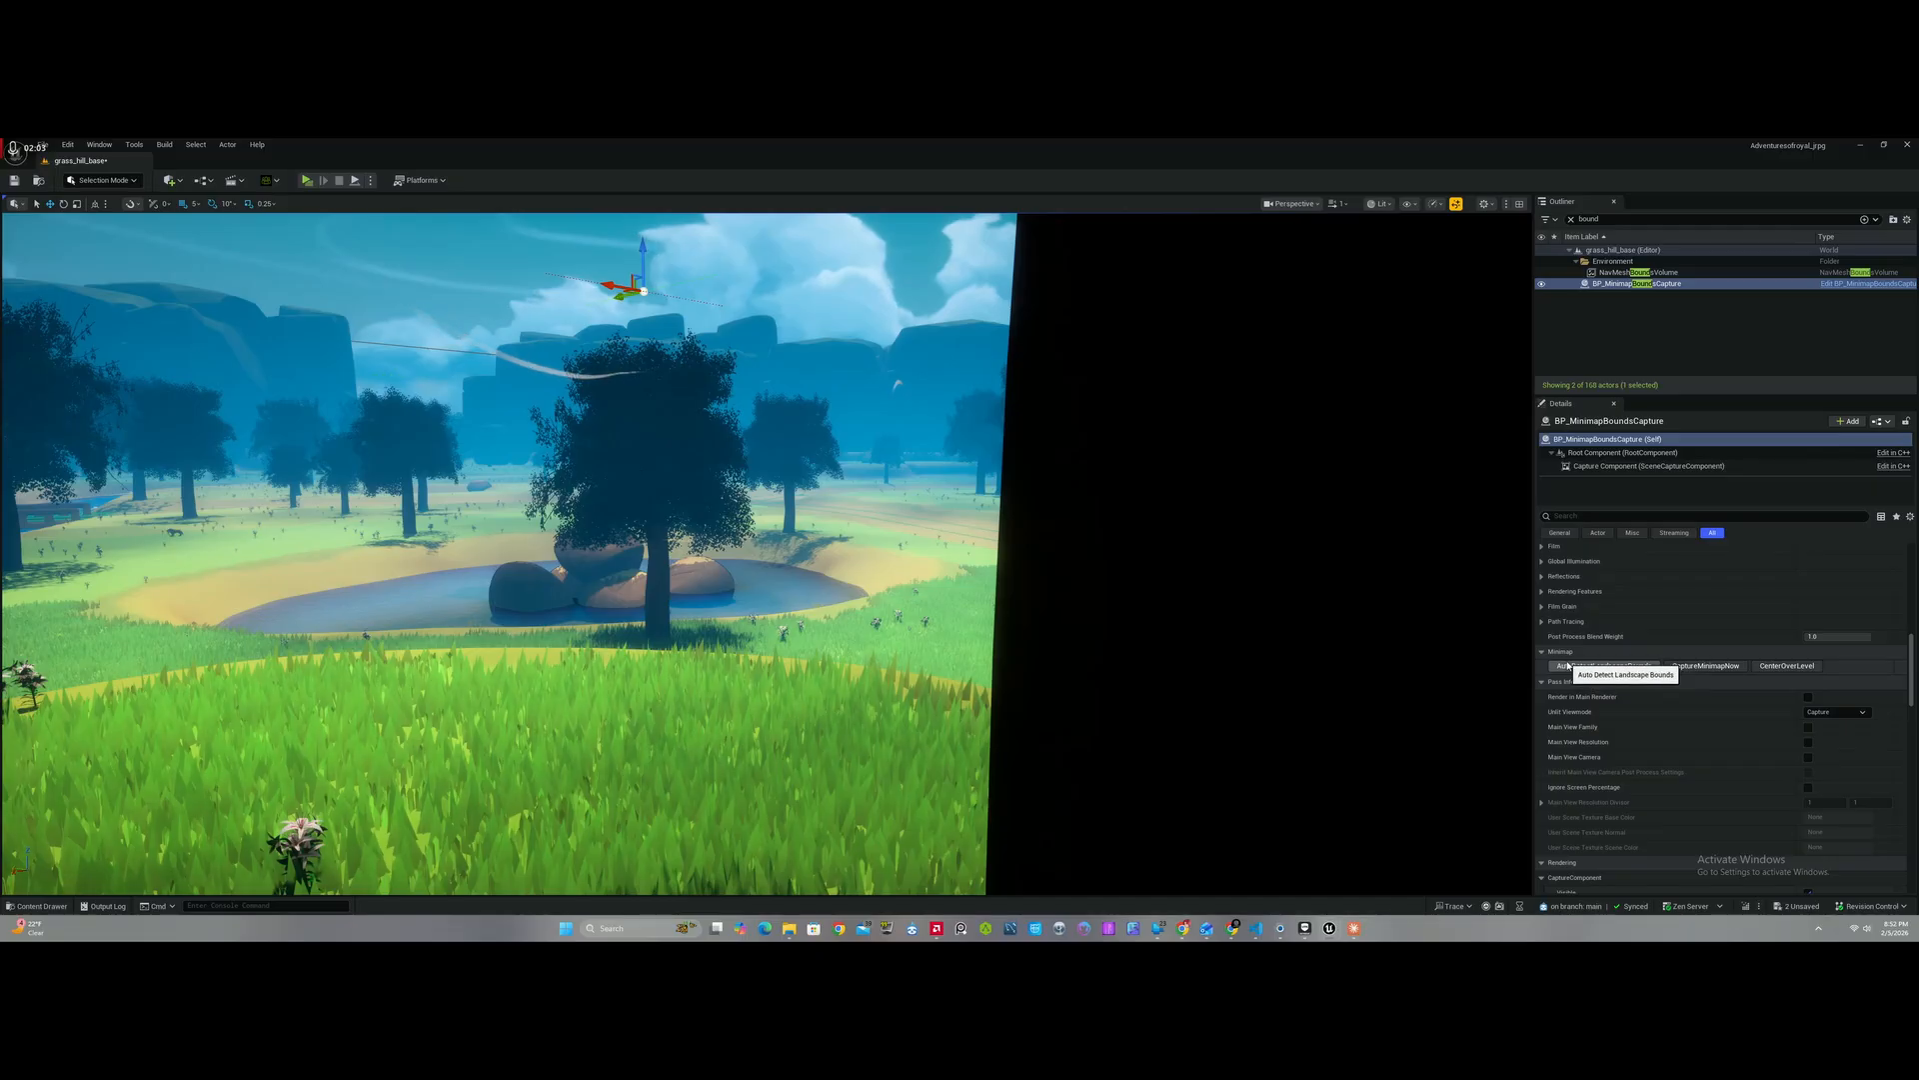
{"action": "right_click_drag", "start_coordinate": [1453, 690], "coordinate": [1530, 654]}
{"action": "right_click_drag", "start_coordinate": [1140, 435], "coordinate": [1051, 425]}
{"action": "key", "text": "w"}
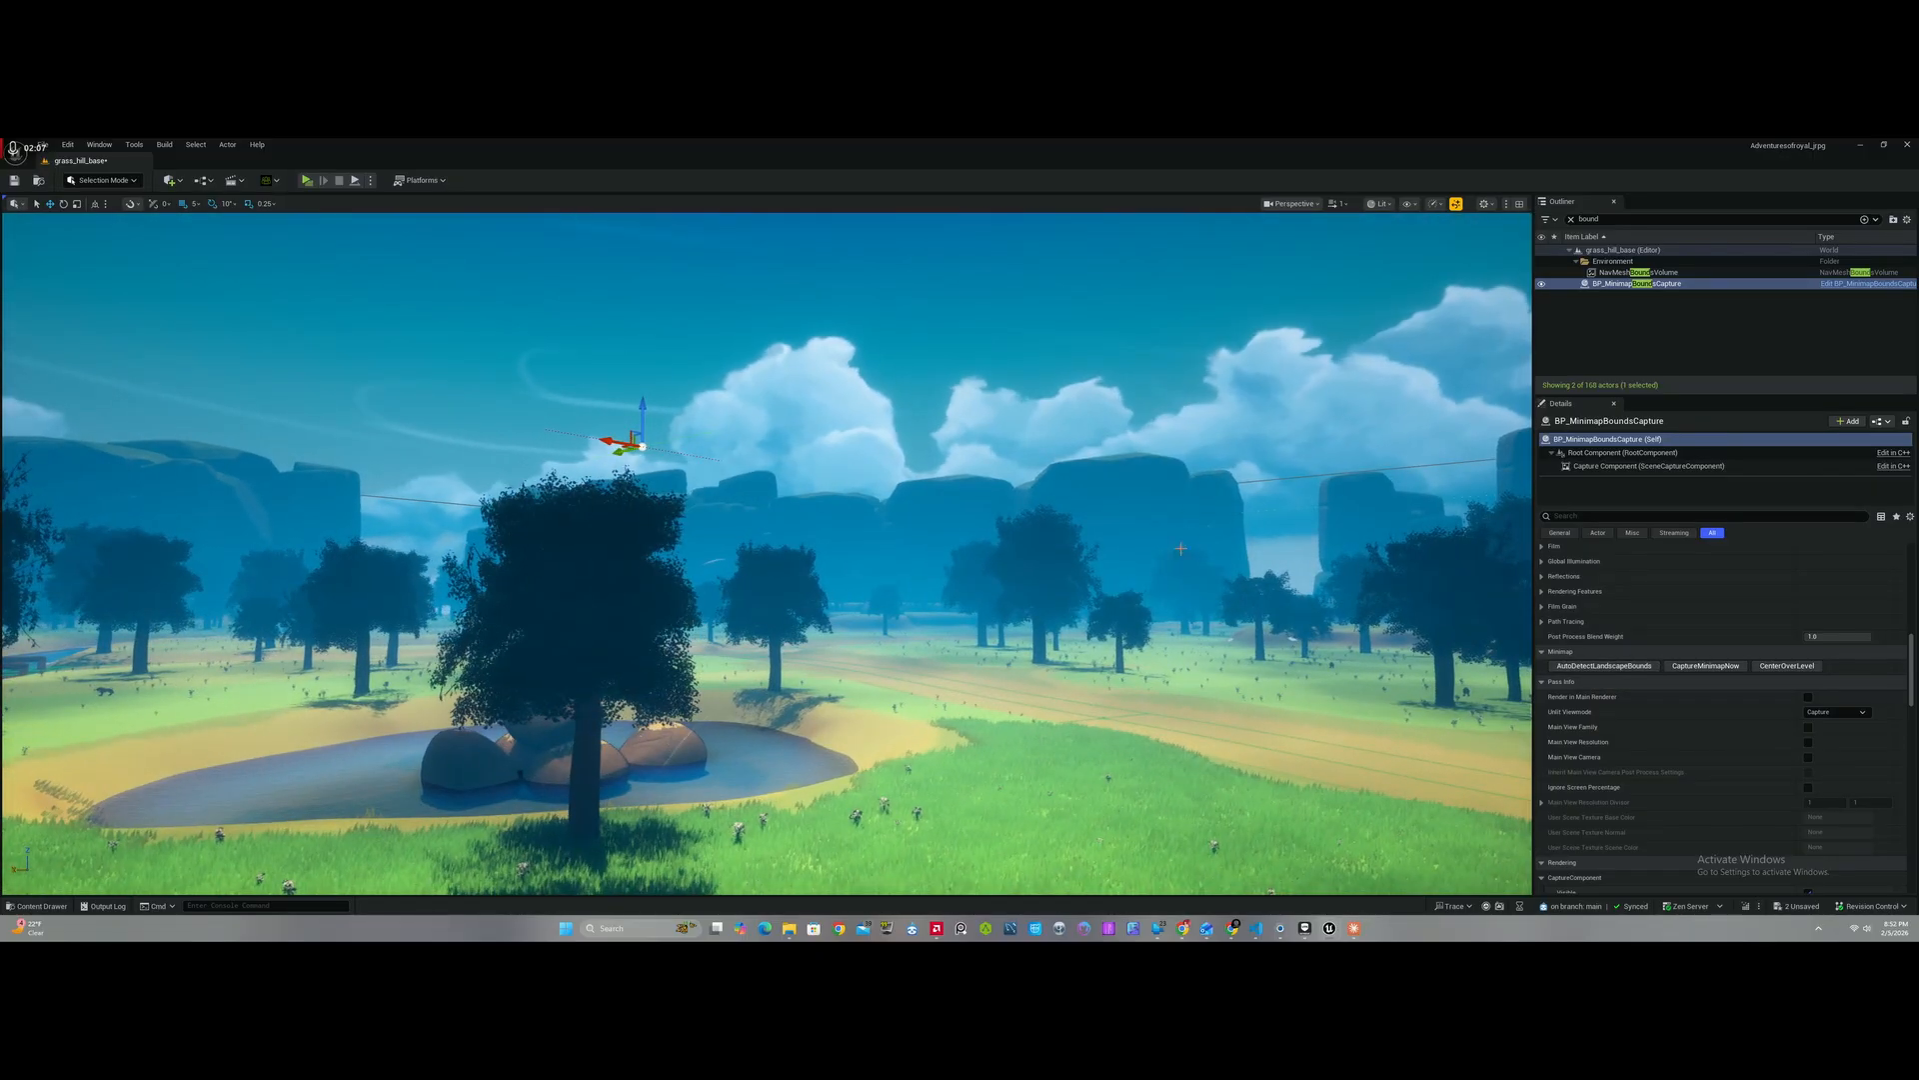
{"action": "scroll", "coordinate": [1140, 435], "scroll_direction": "up", "scroll_amount": 3}
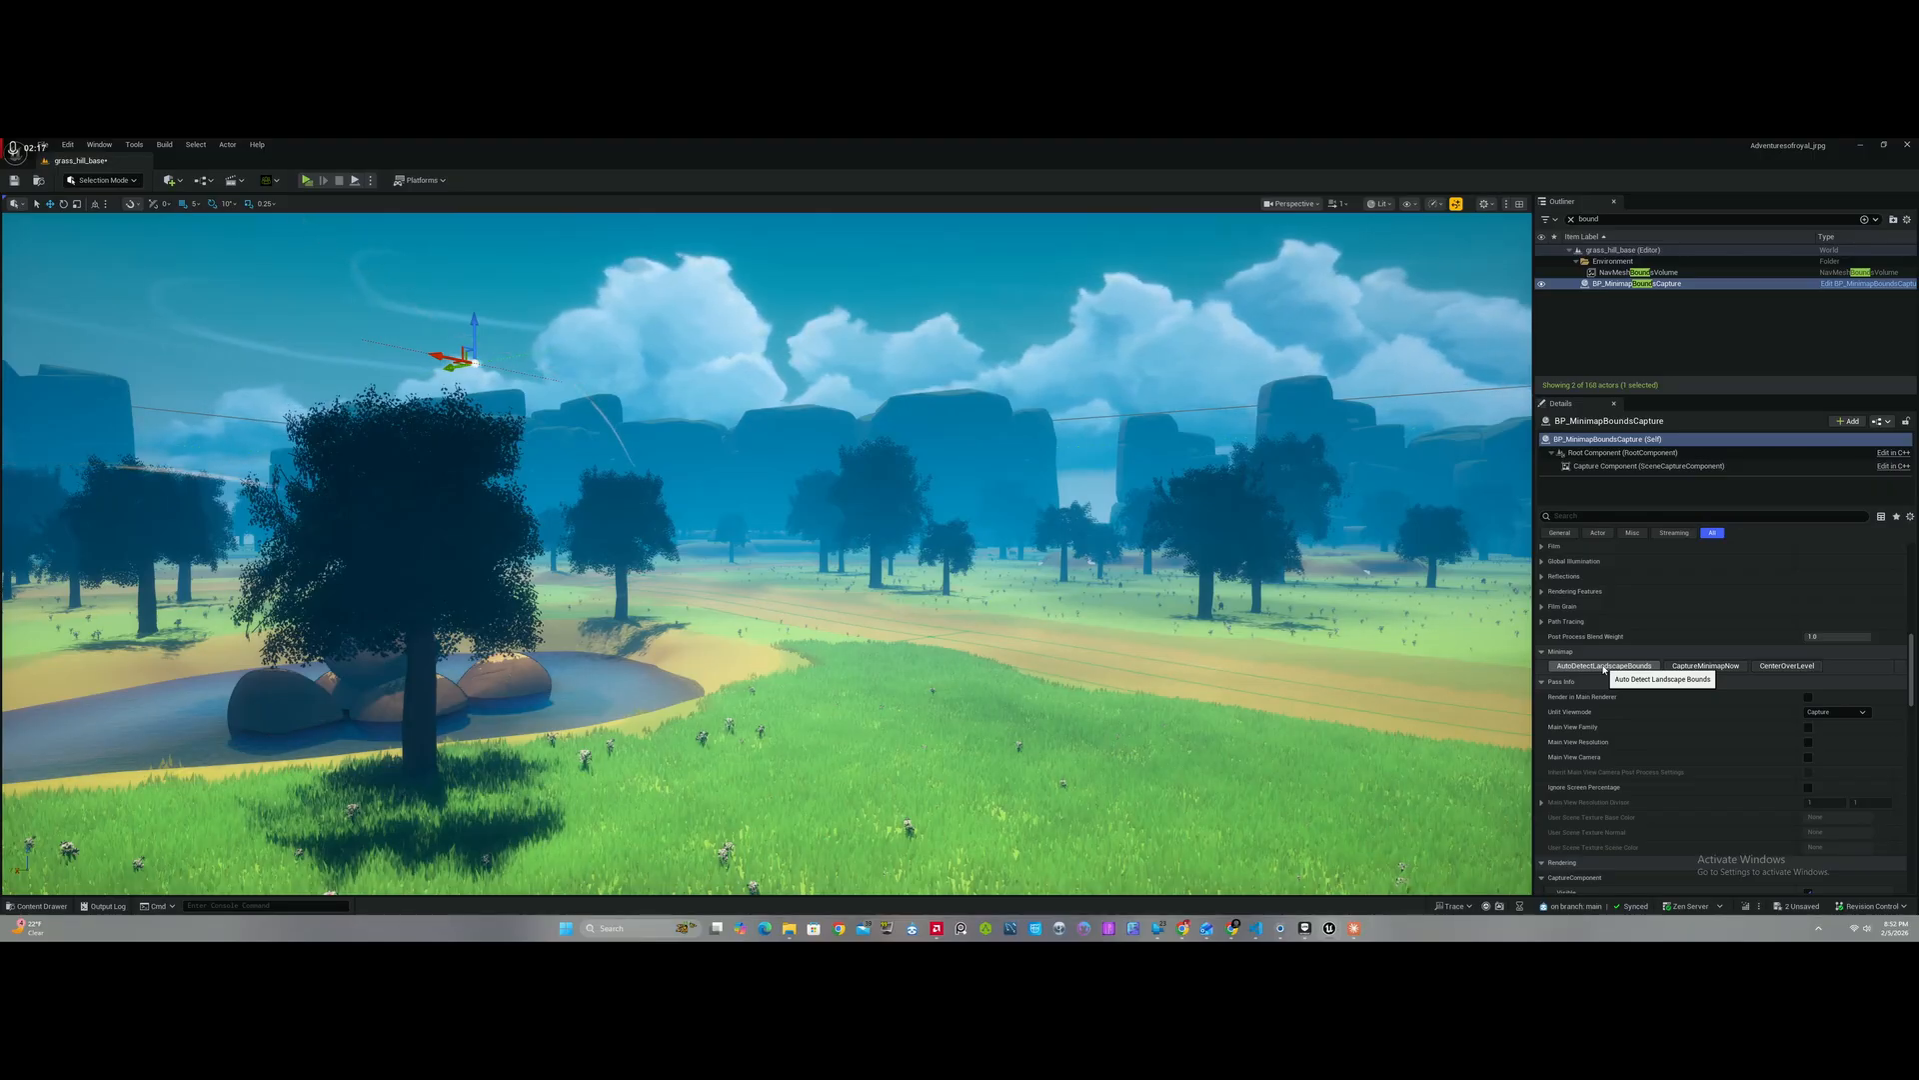
{"action": "left_click", "coordinate": [1561, 665]}
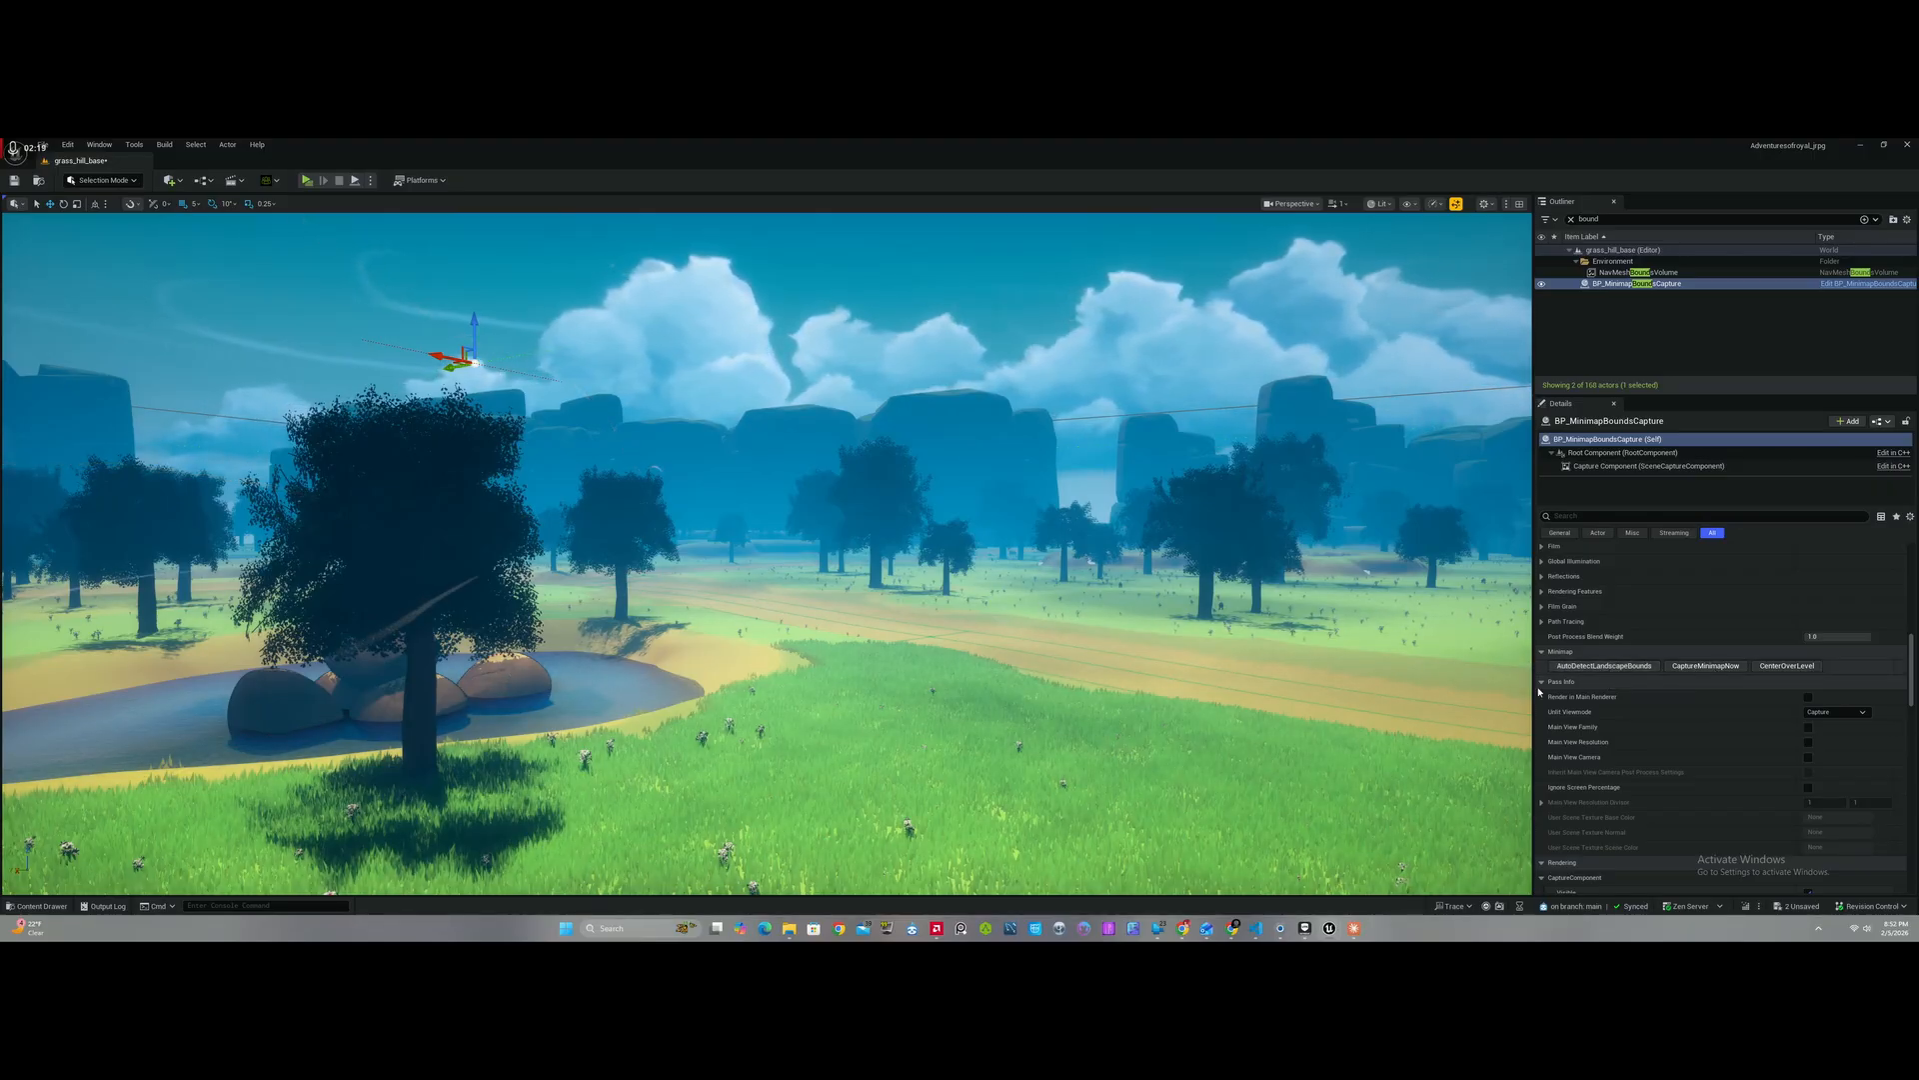
Step: Enable Use Layer Filtering in the capture settings of the BP_MinimapBoundsCapture actor
{"action": "right_click_drag", "start_coordinate": [1239, 640], "coordinate": [1350, 696]}
{"action": "key", "text": "w"}
{"action": "key", "text": "s"}
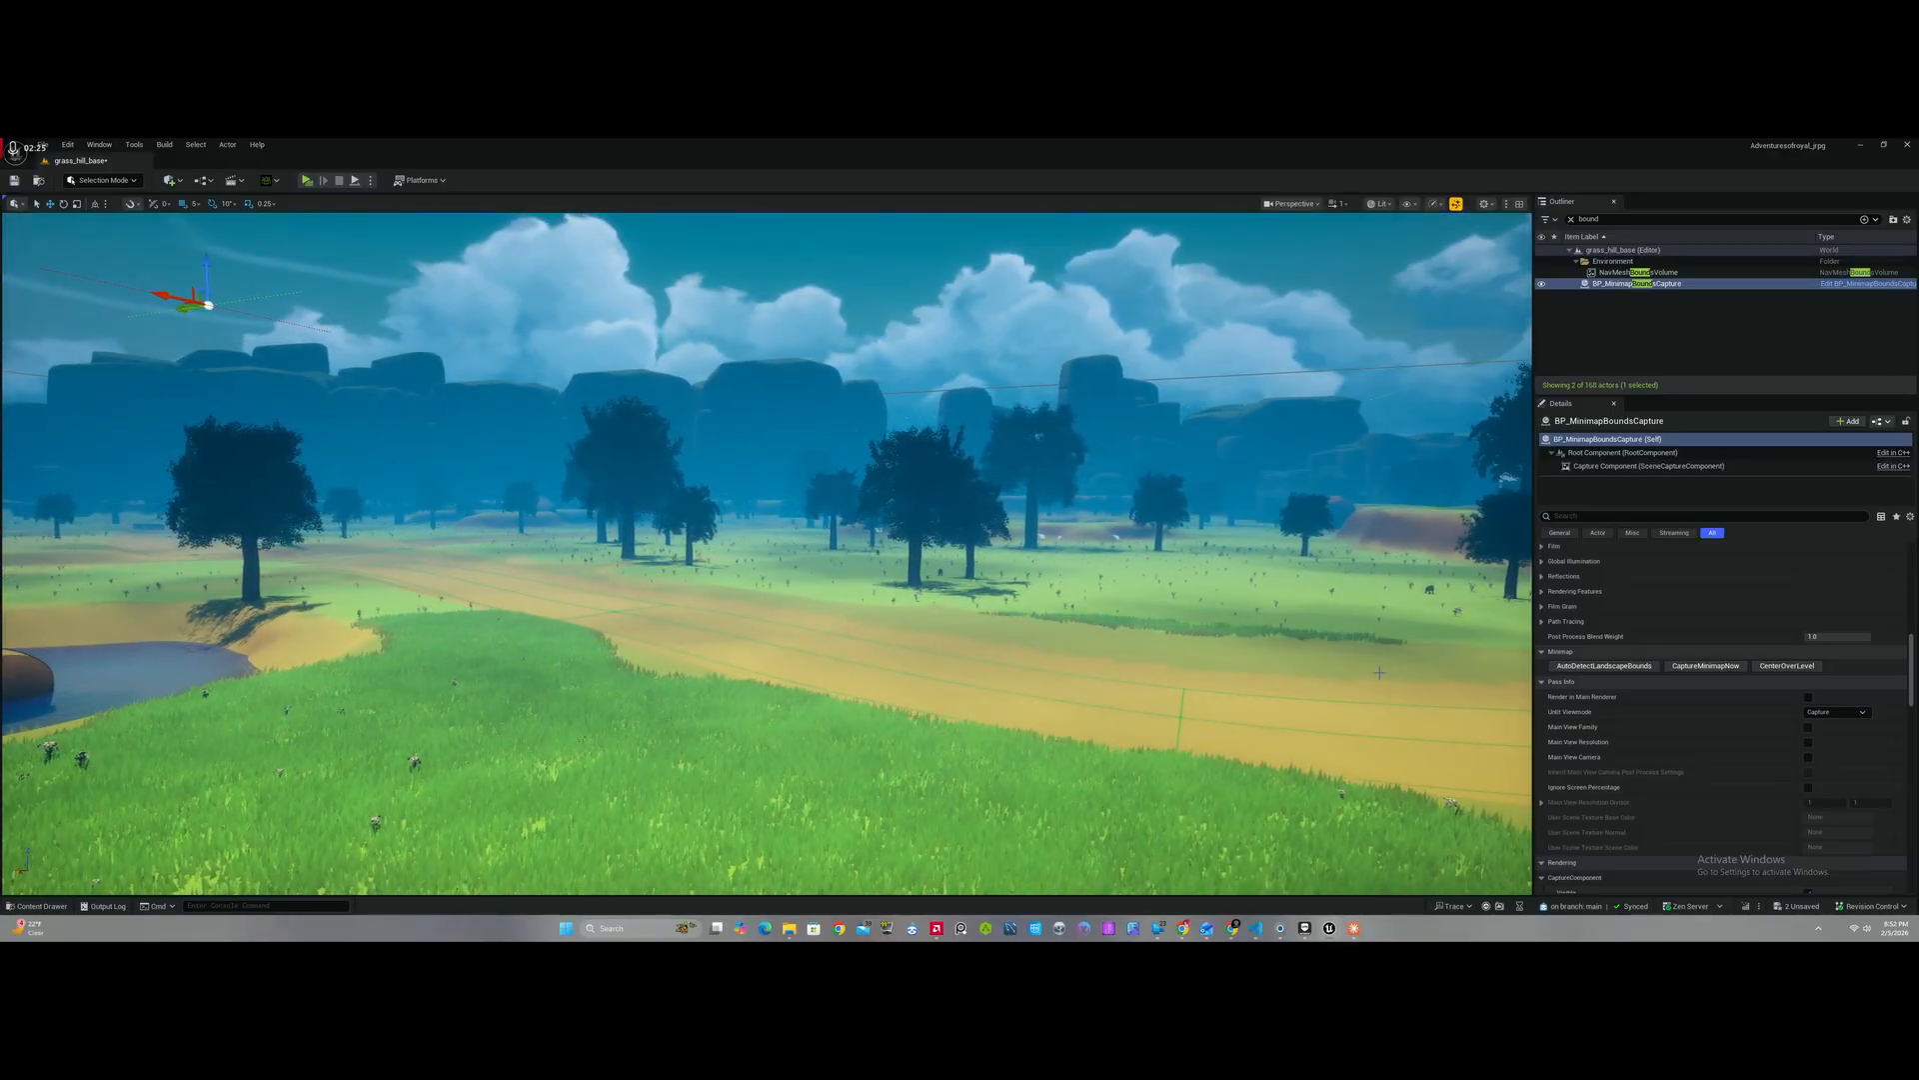
{"action": "right_click_drag", "start_coordinate": [1349, 695], "coordinate": [1436, 706]}
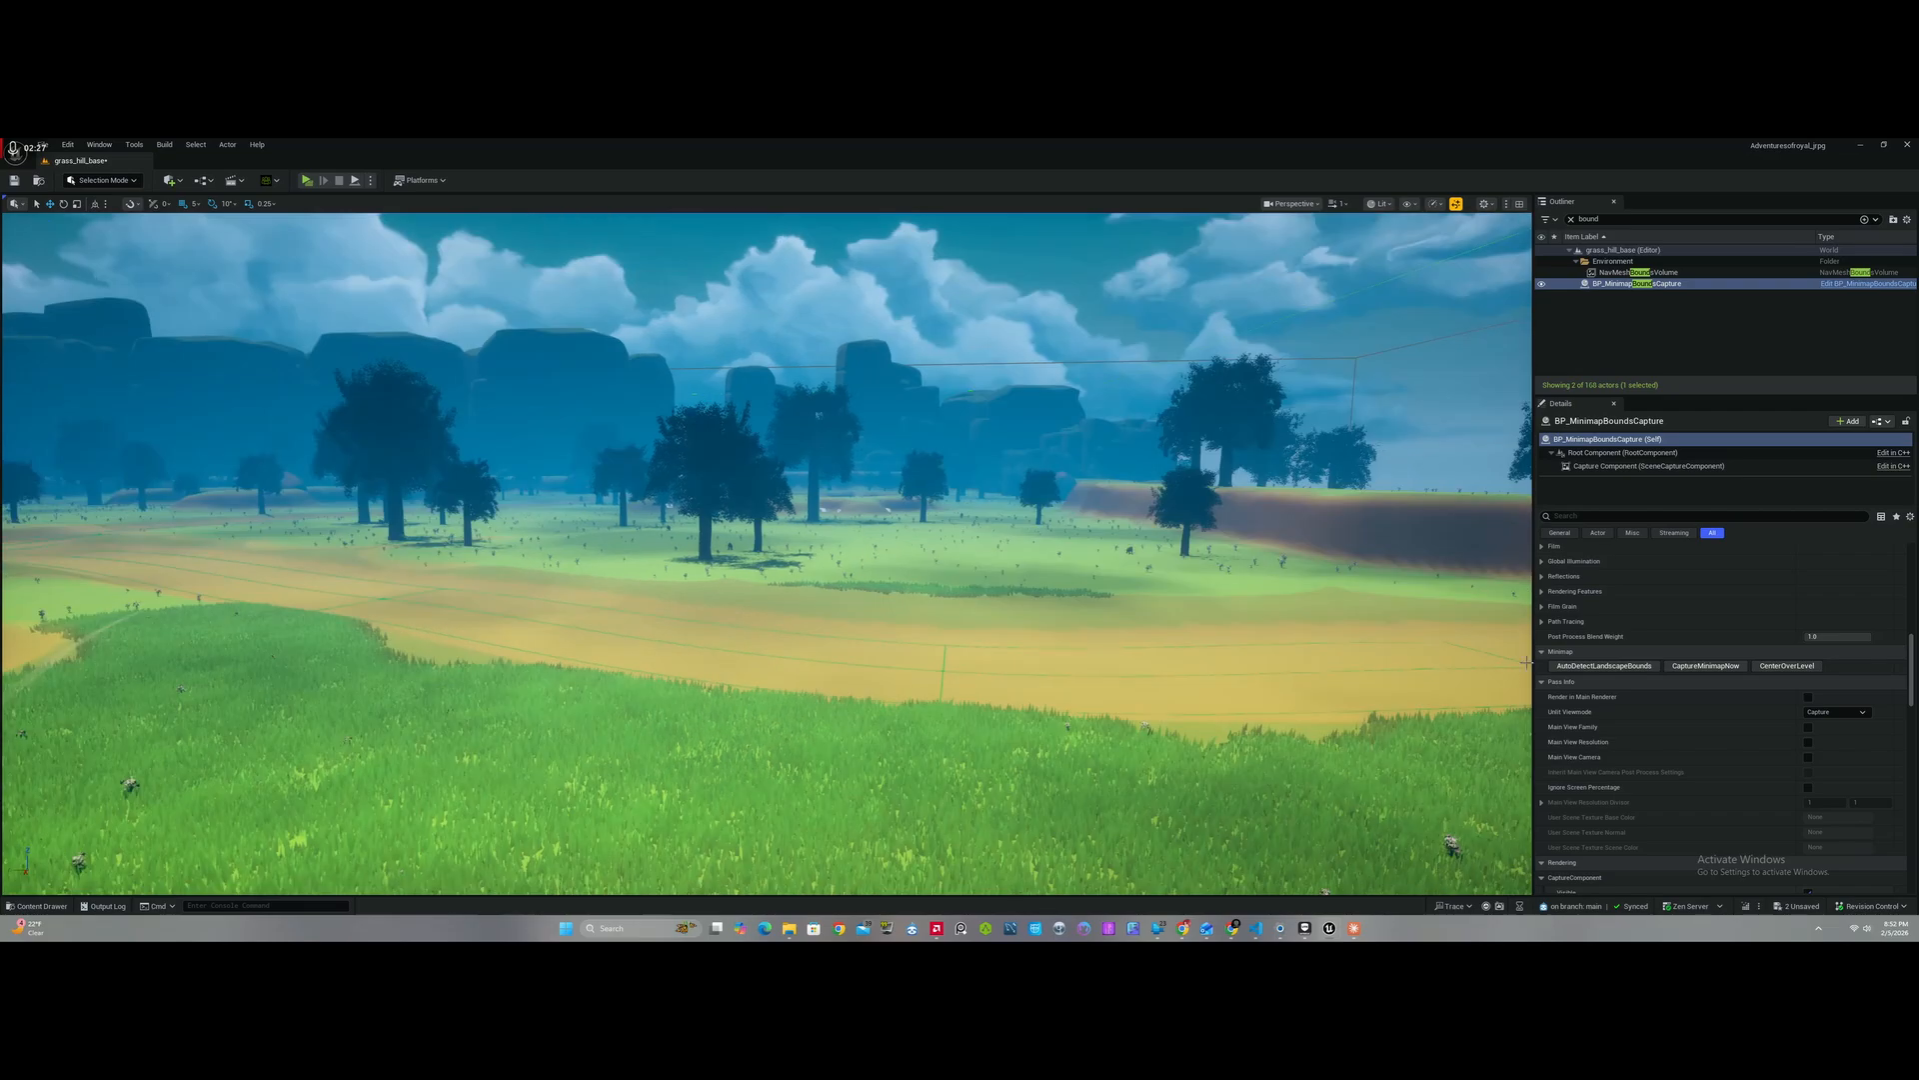
{"action": "scroll", "coordinate": [1722, 757], "scroll_direction": "down", "scroll_amount": 14}
{"action": "scroll", "coordinate": [1723, 740], "scroll_direction": "up", "scroll_amount": 6}
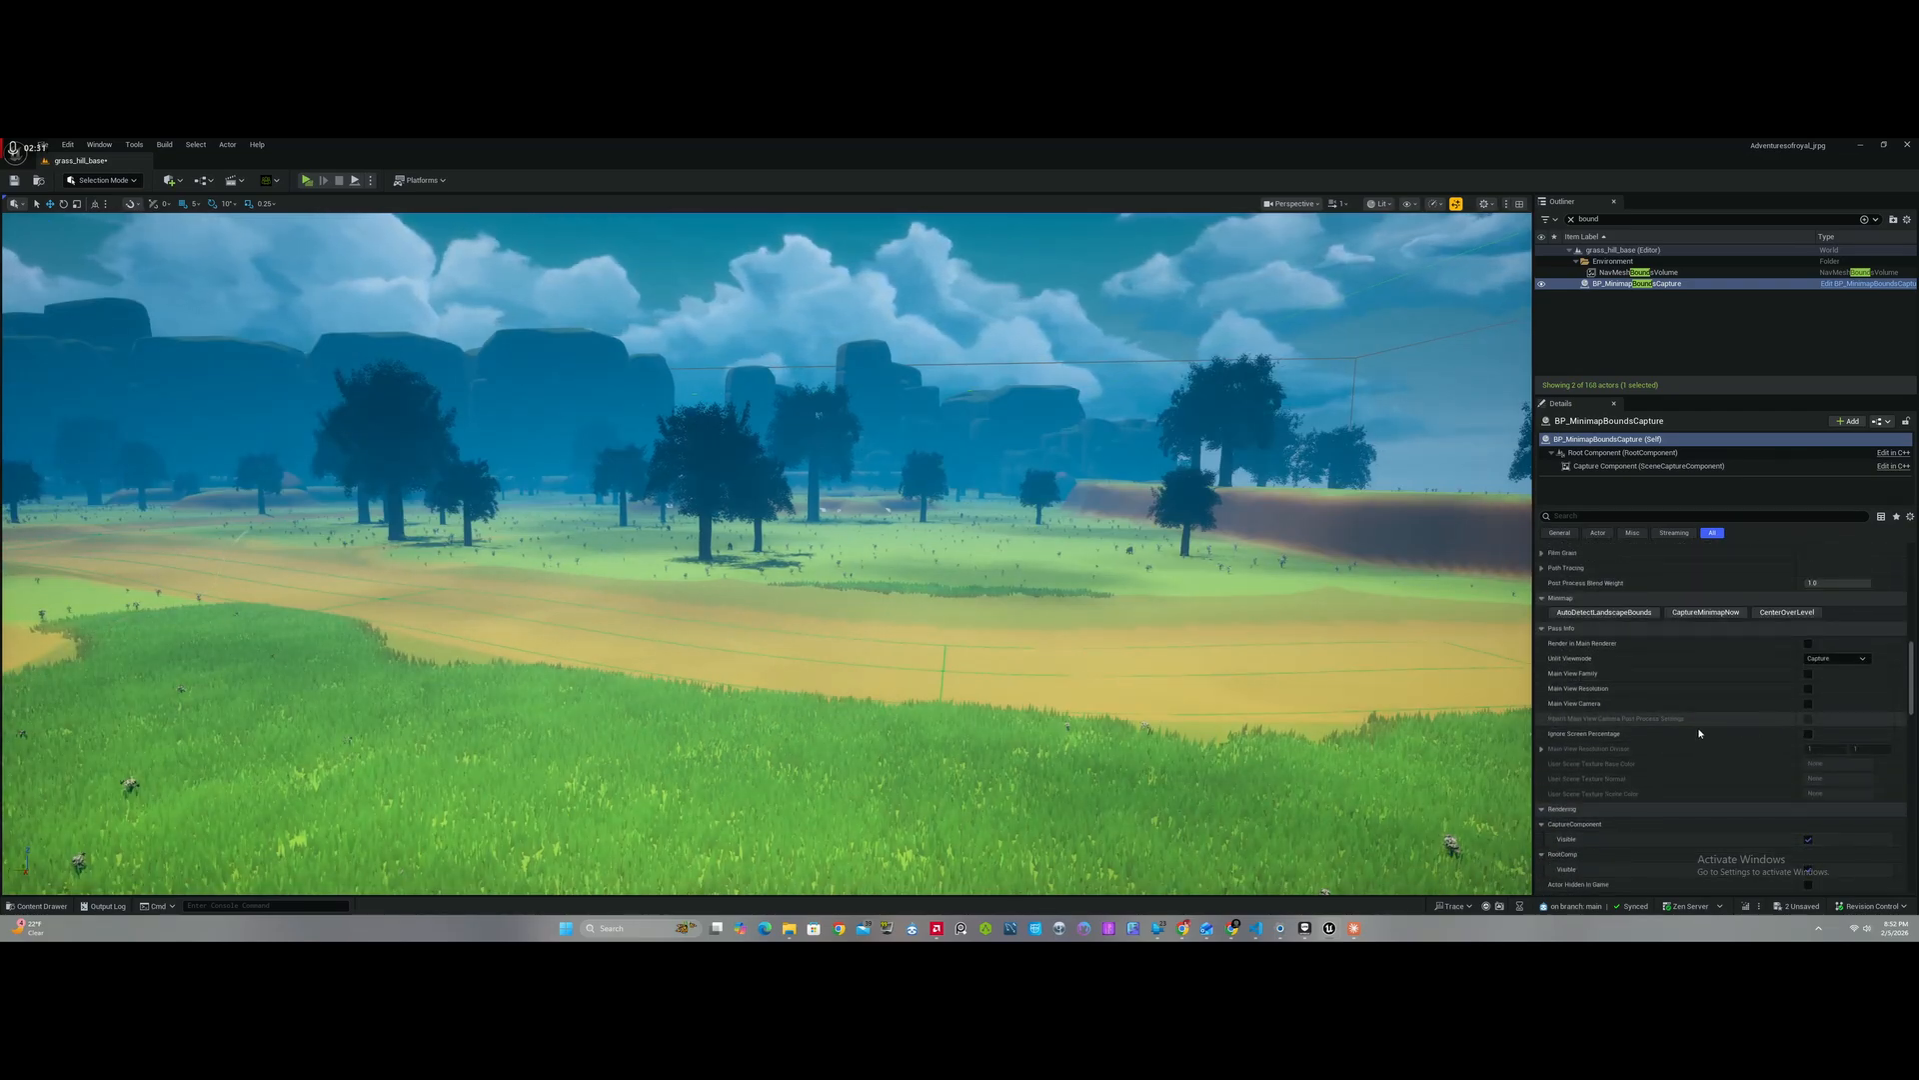
{"action": "scroll", "coordinate": [1739, 724], "scroll_direction": "up", "scroll_amount": 1}
{"action": "scroll", "coordinate": [1732, 721], "scroll_direction": "down", "scroll_amount": 10}
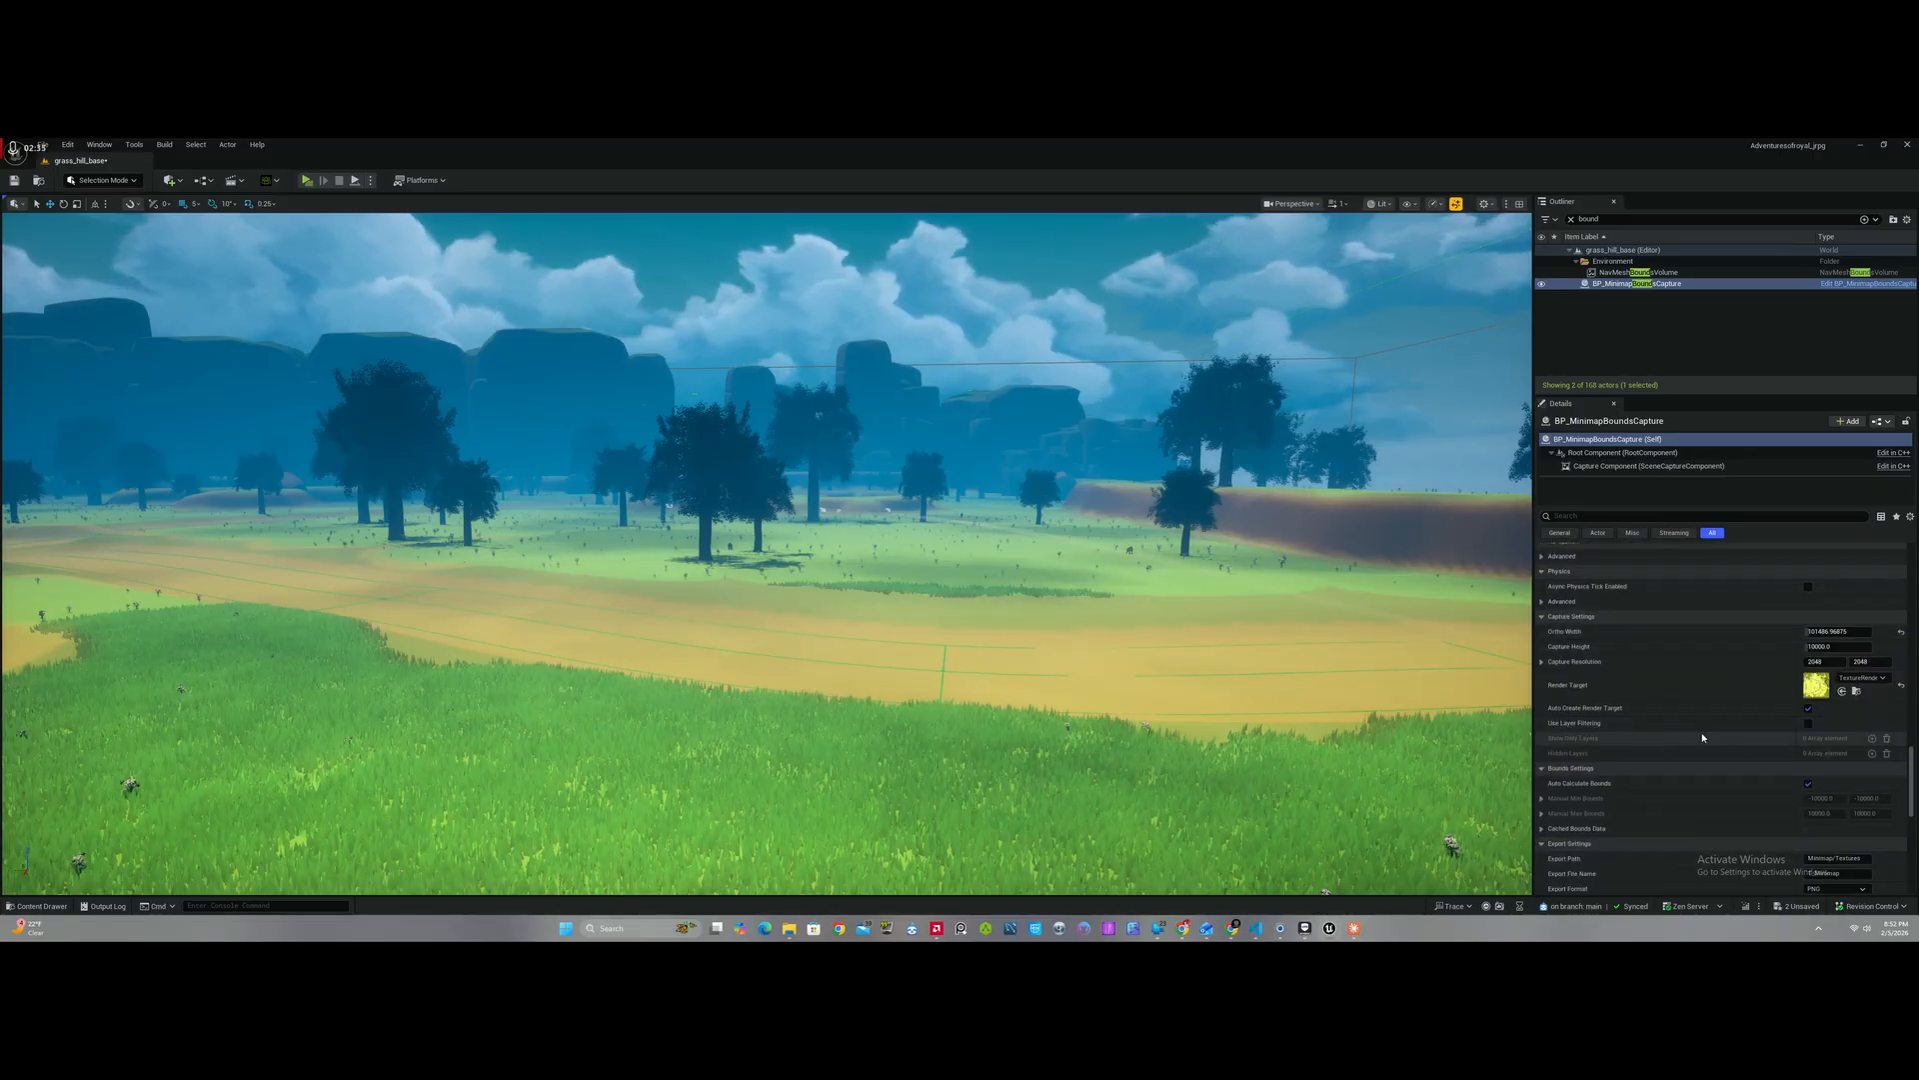
{"action": "left_click", "coordinate": [1810, 725]}
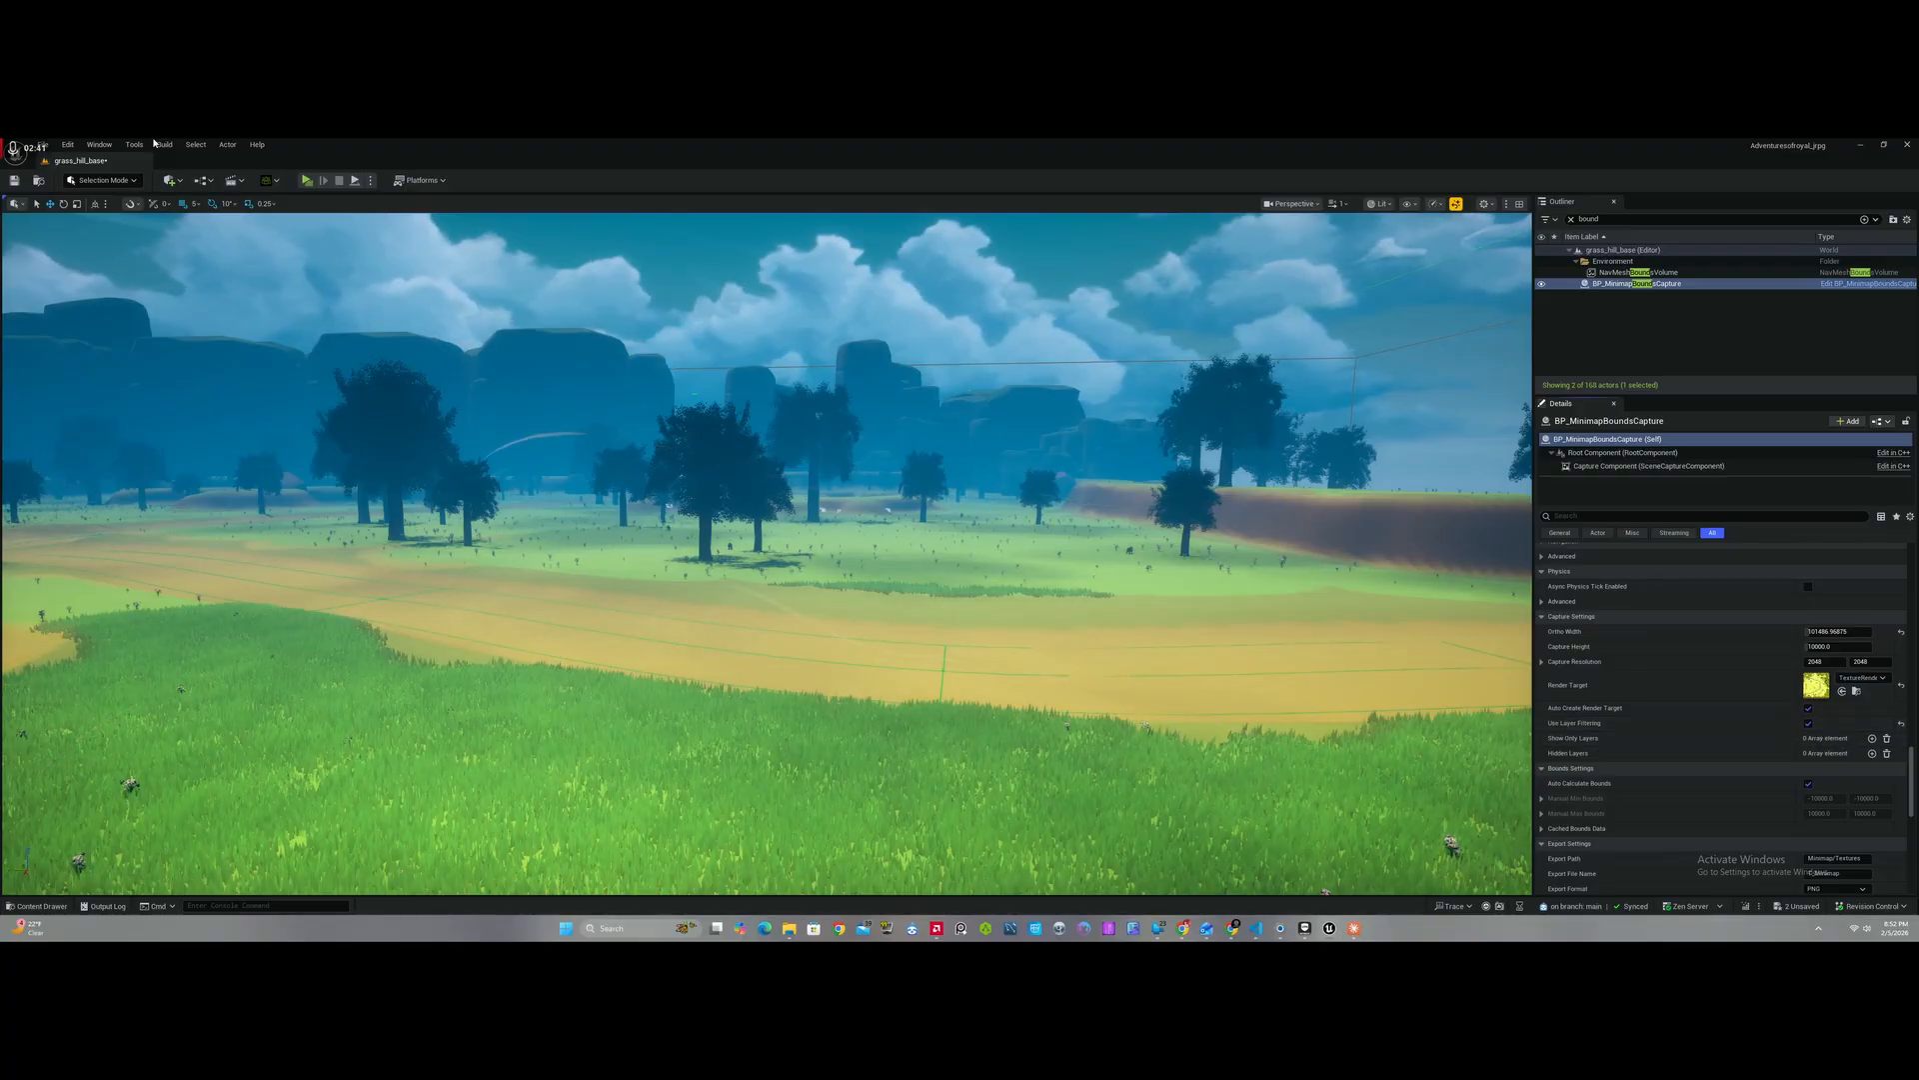
Step: Display the level's layers and add one entry to the capture actor's Show Only Layers array
{"action": "left_click", "coordinate": [99, 145]}
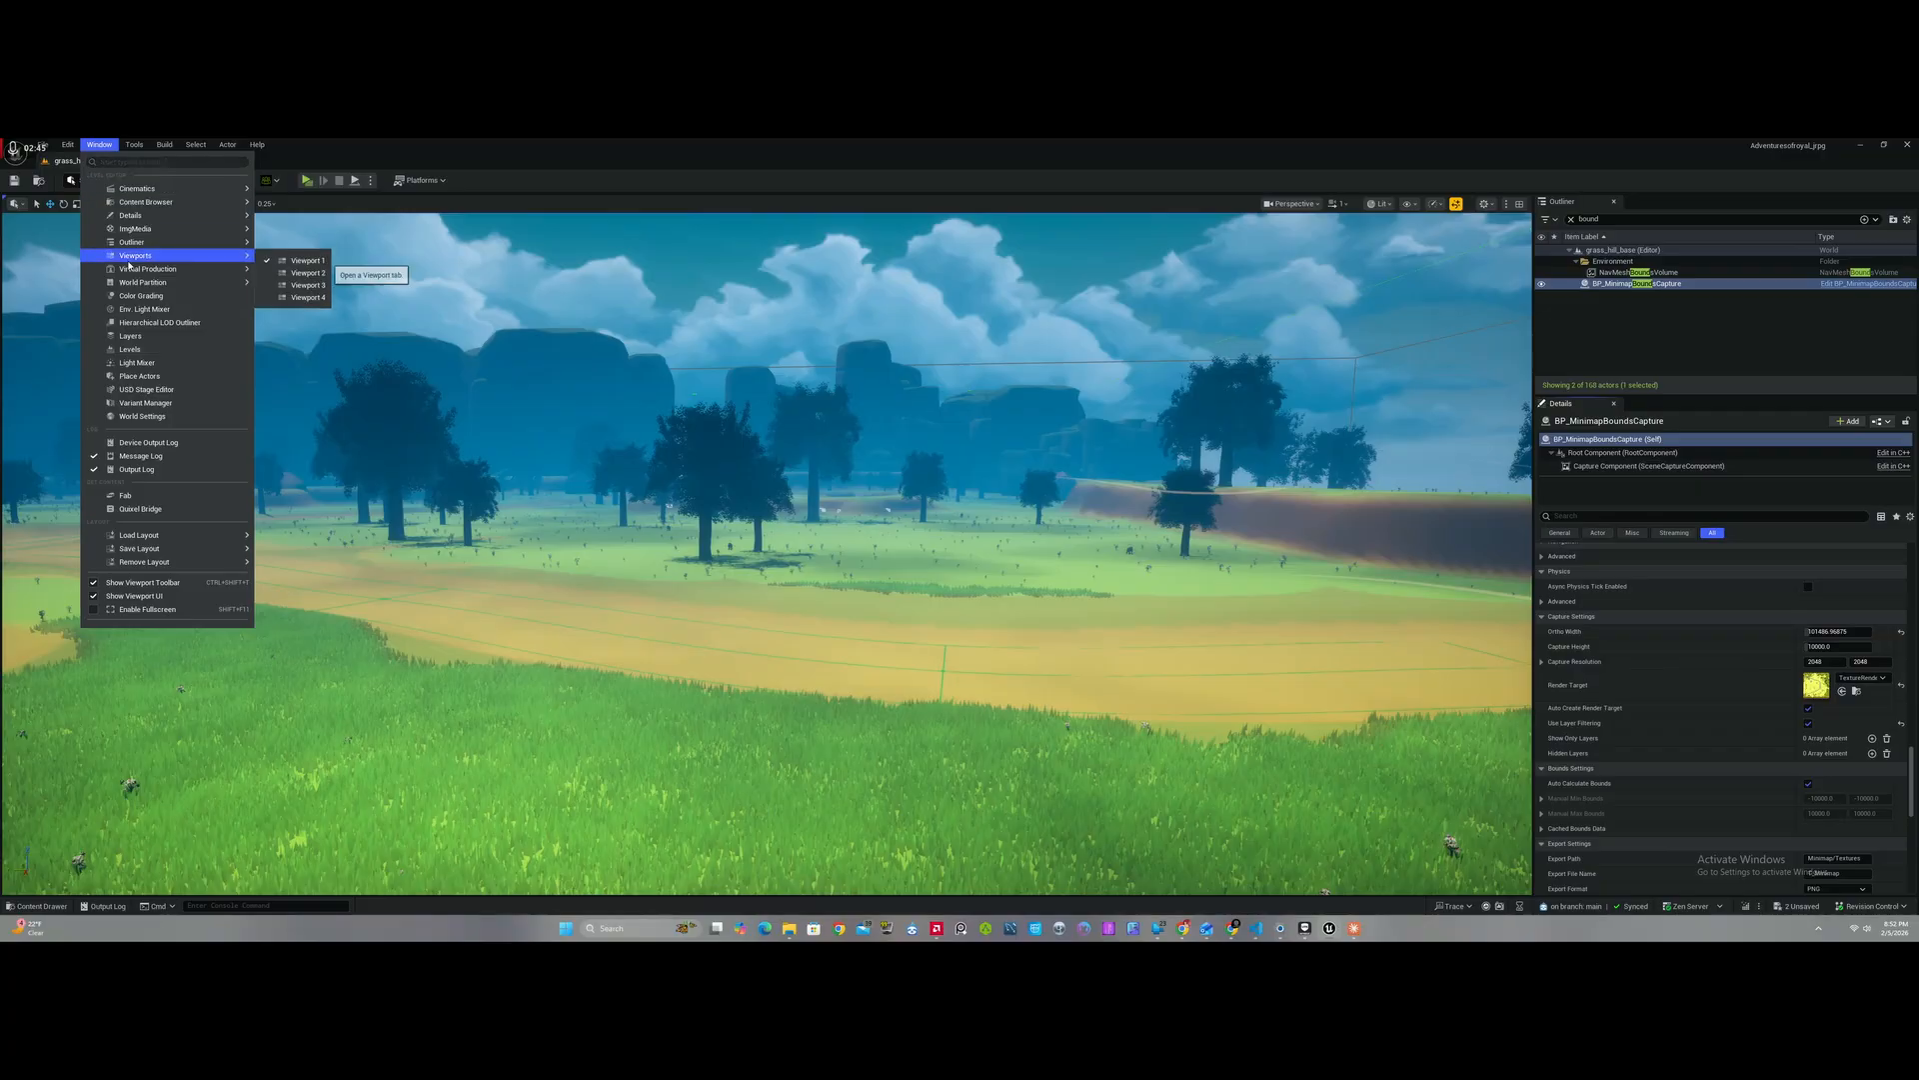
{"action": "mouse_move", "coordinate": [148, 231]}
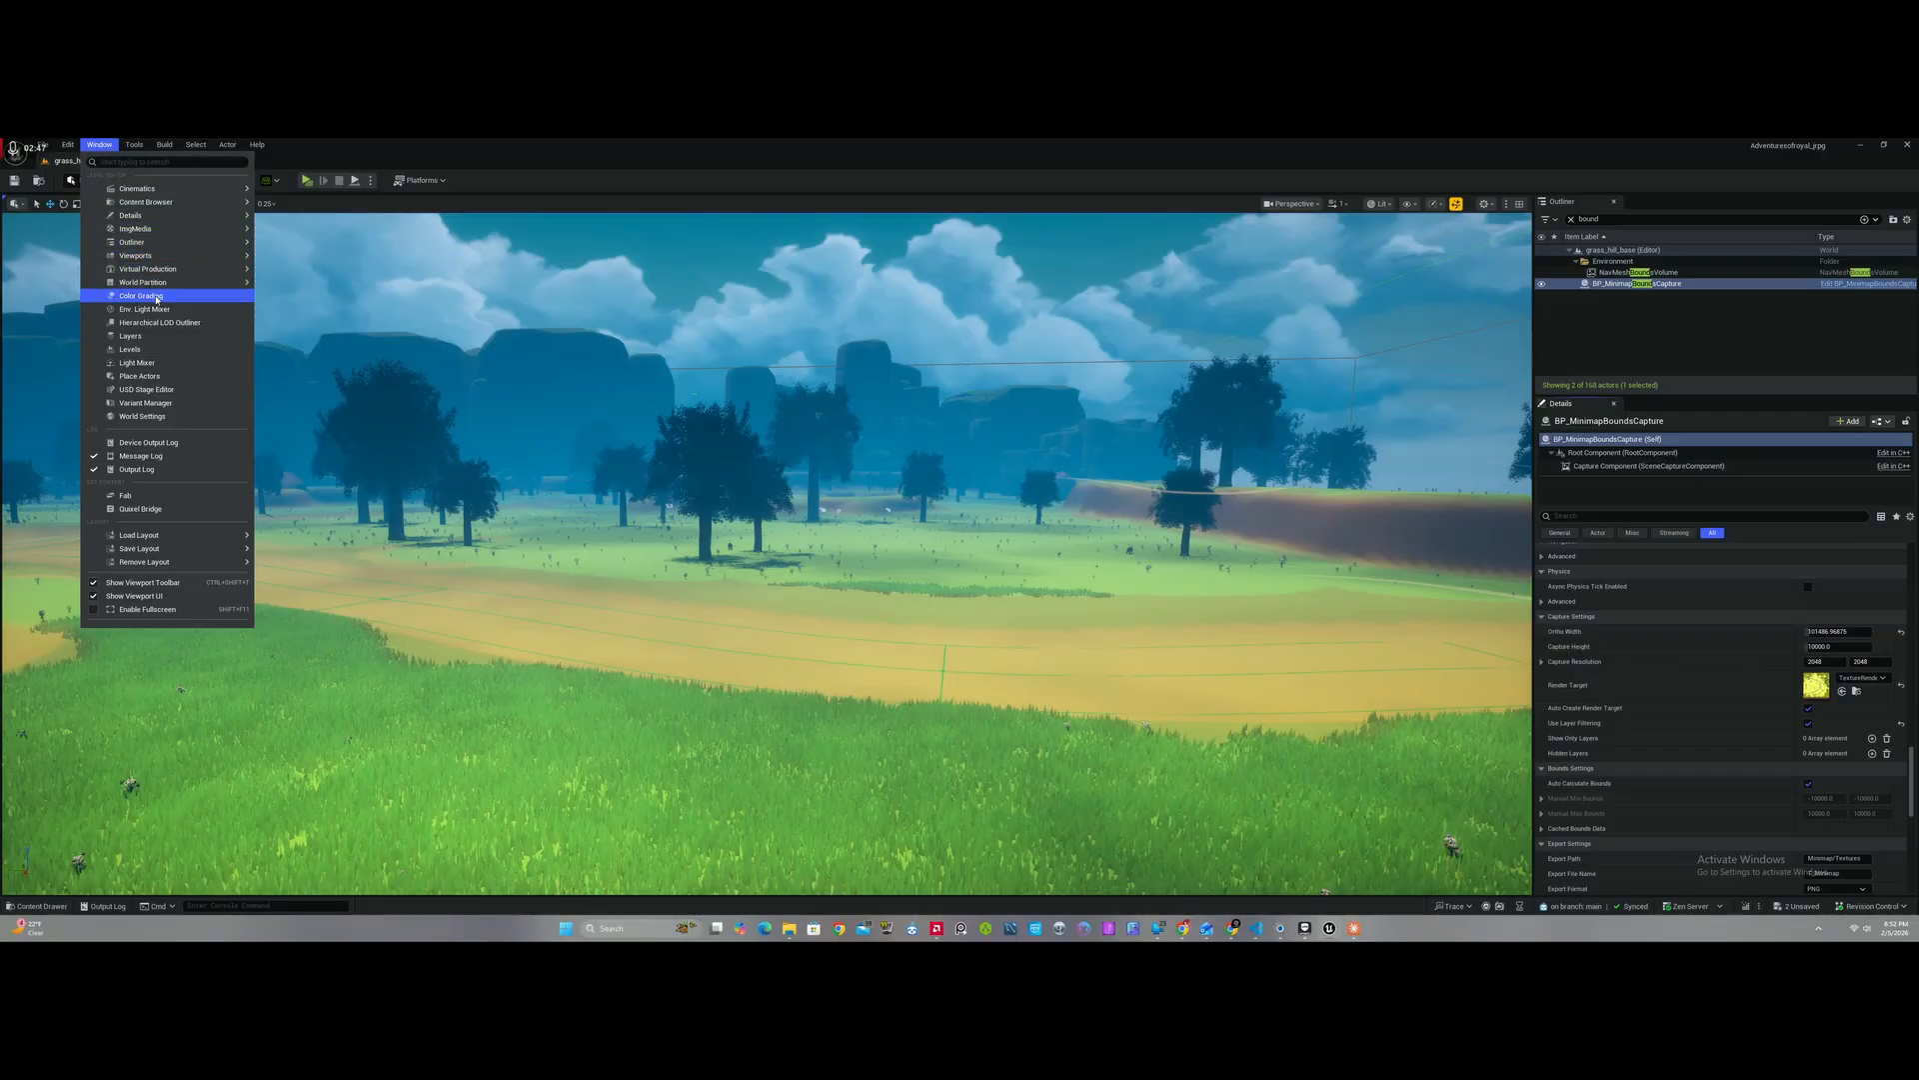
{"action": "left_click", "coordinate": [142, 340]}
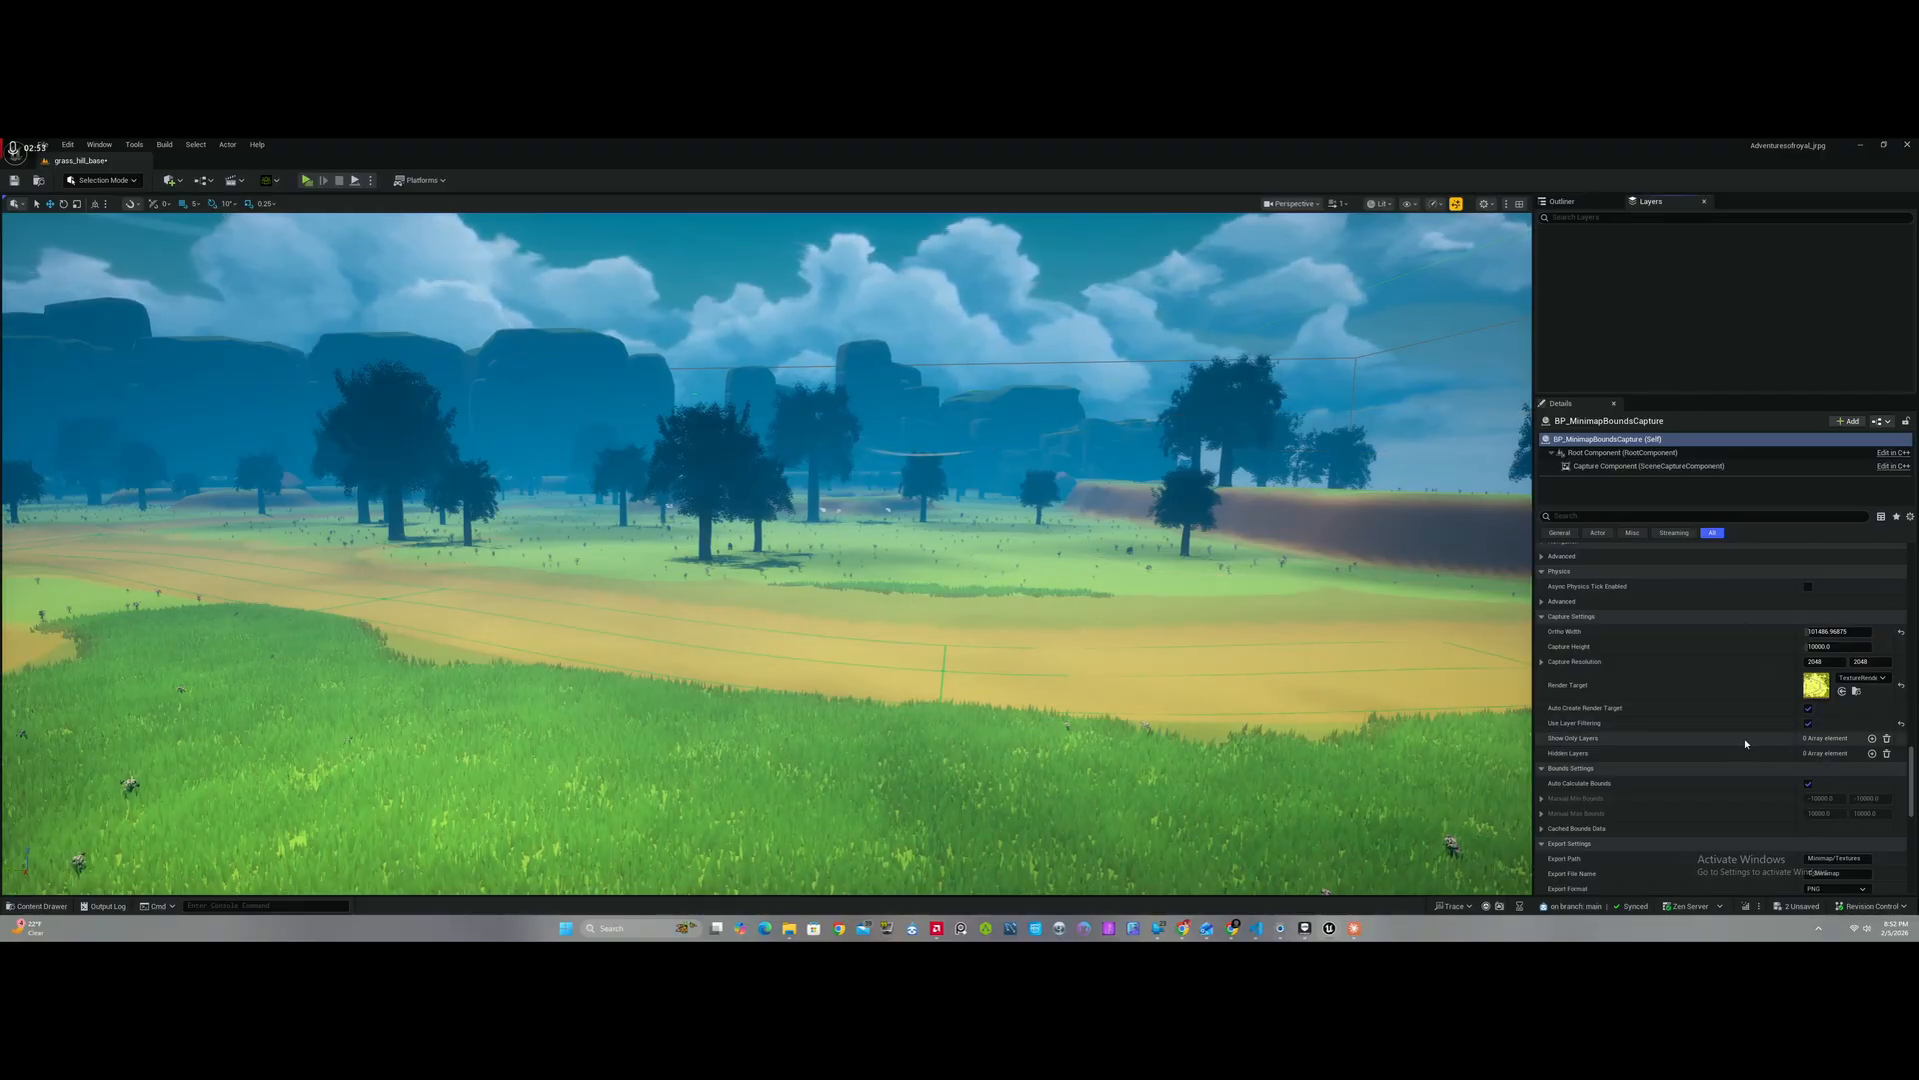
{"action": "left_click", "coordinate": [1872, 739]}
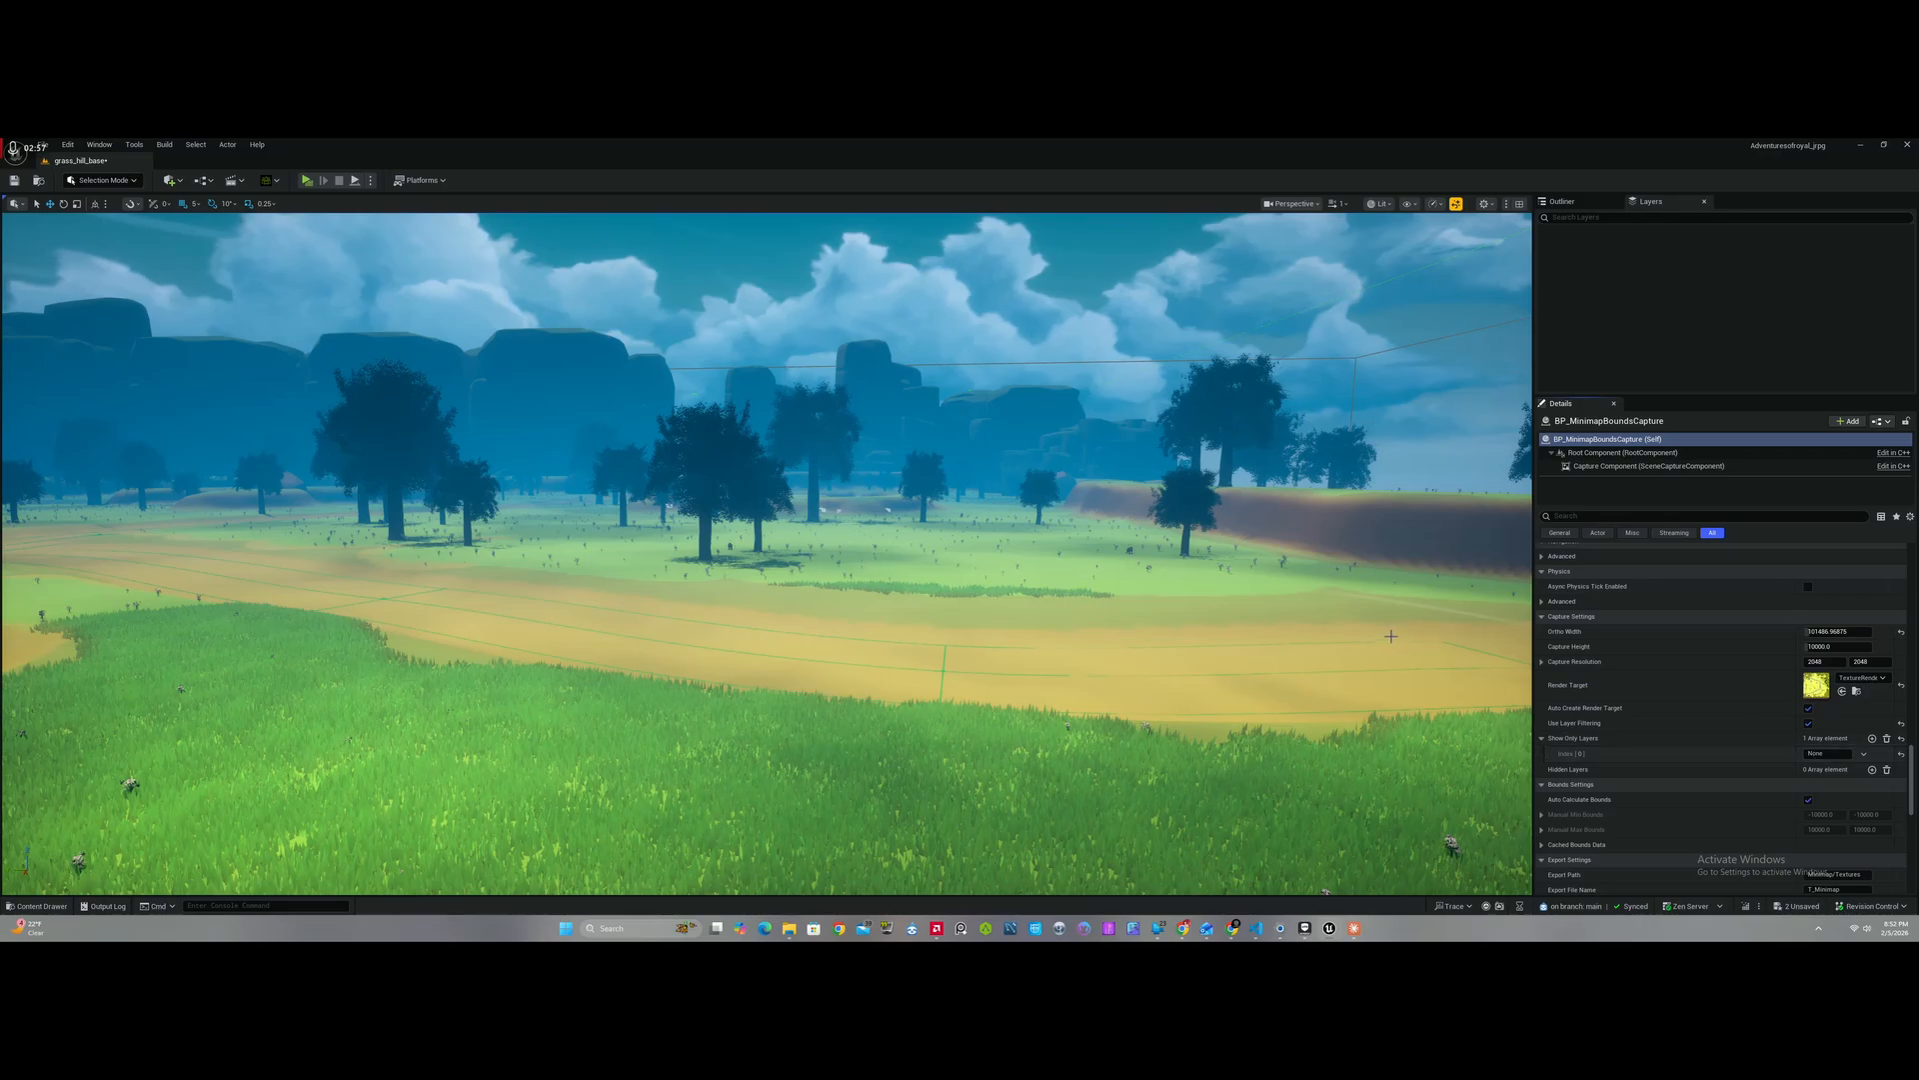
{"action": "right_click_drag", "start_coordinate": [1359, 706], "coordinate": [1402, 756]}
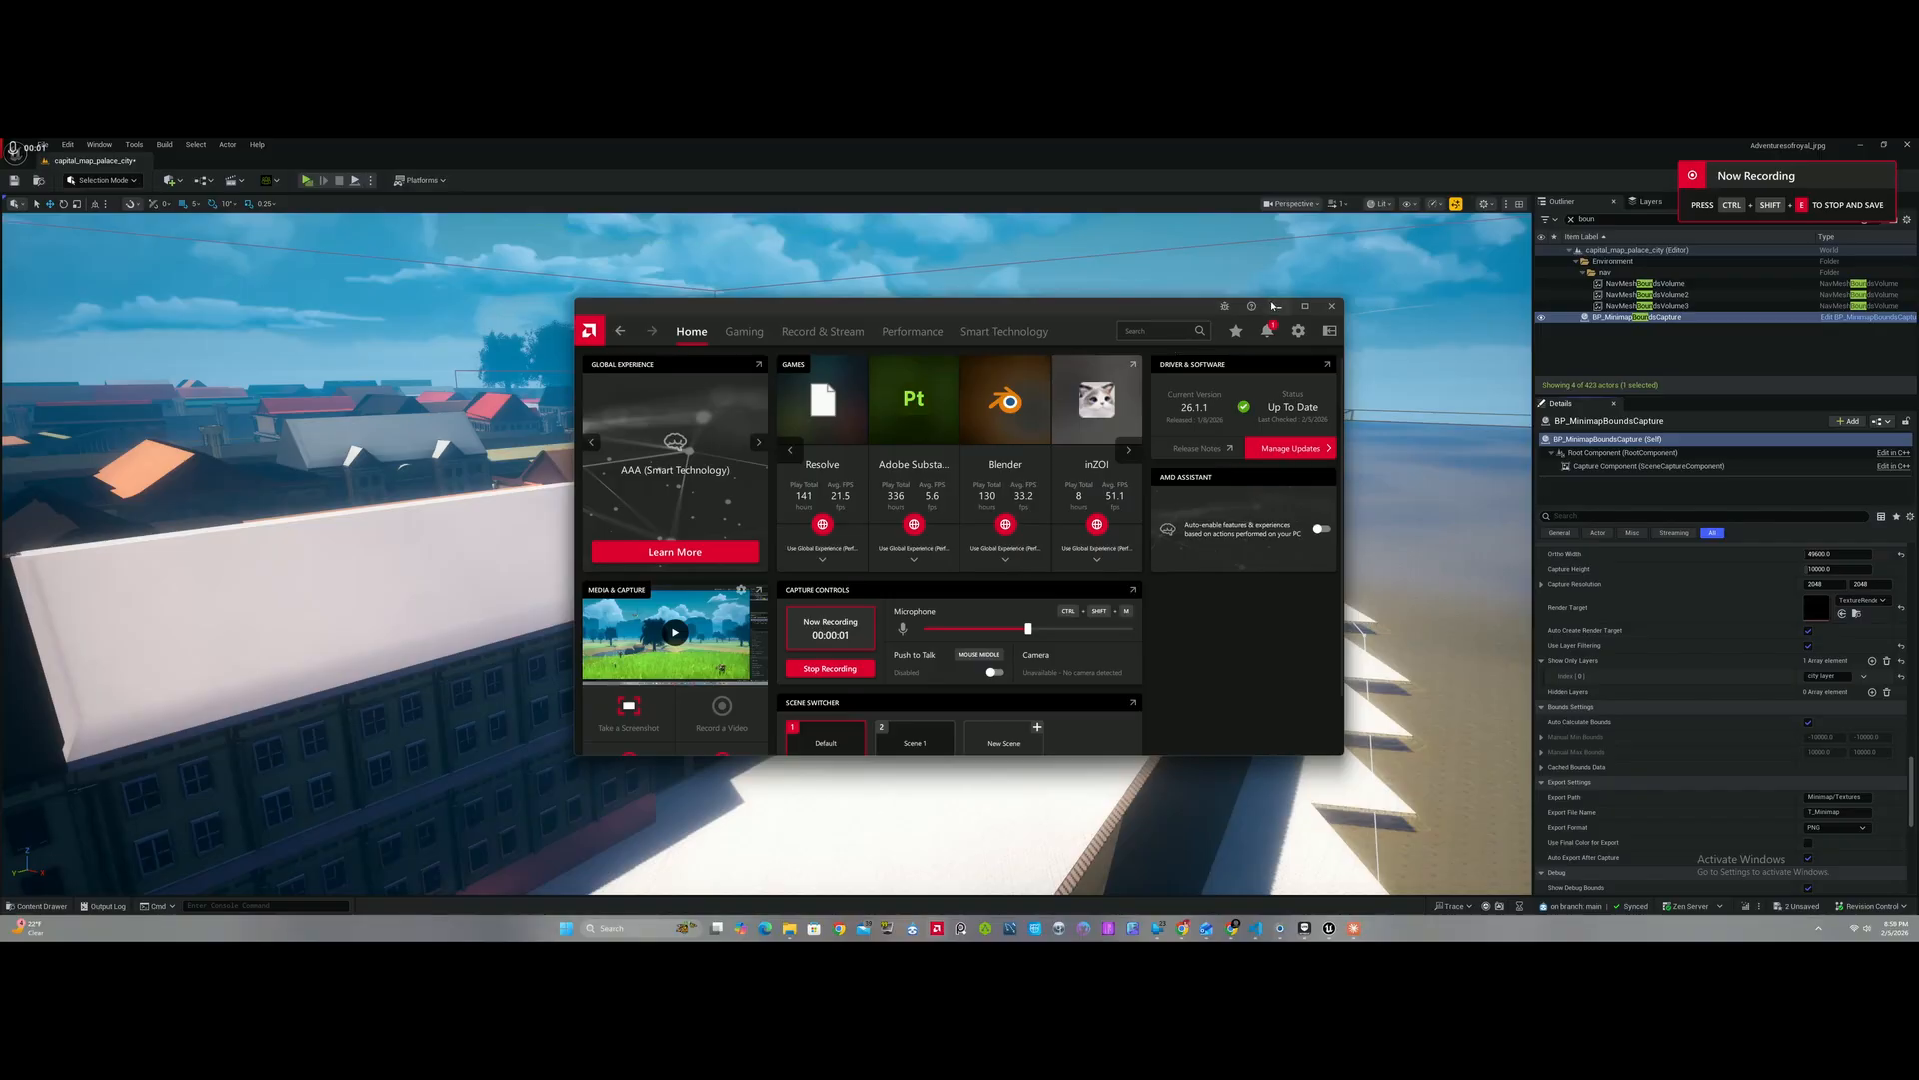
Step: Examine the actors assigned to the city layer in the palace city map, selecting spline_path17 among them
{"action": "left_click", "coordinate": [1277, 306]}
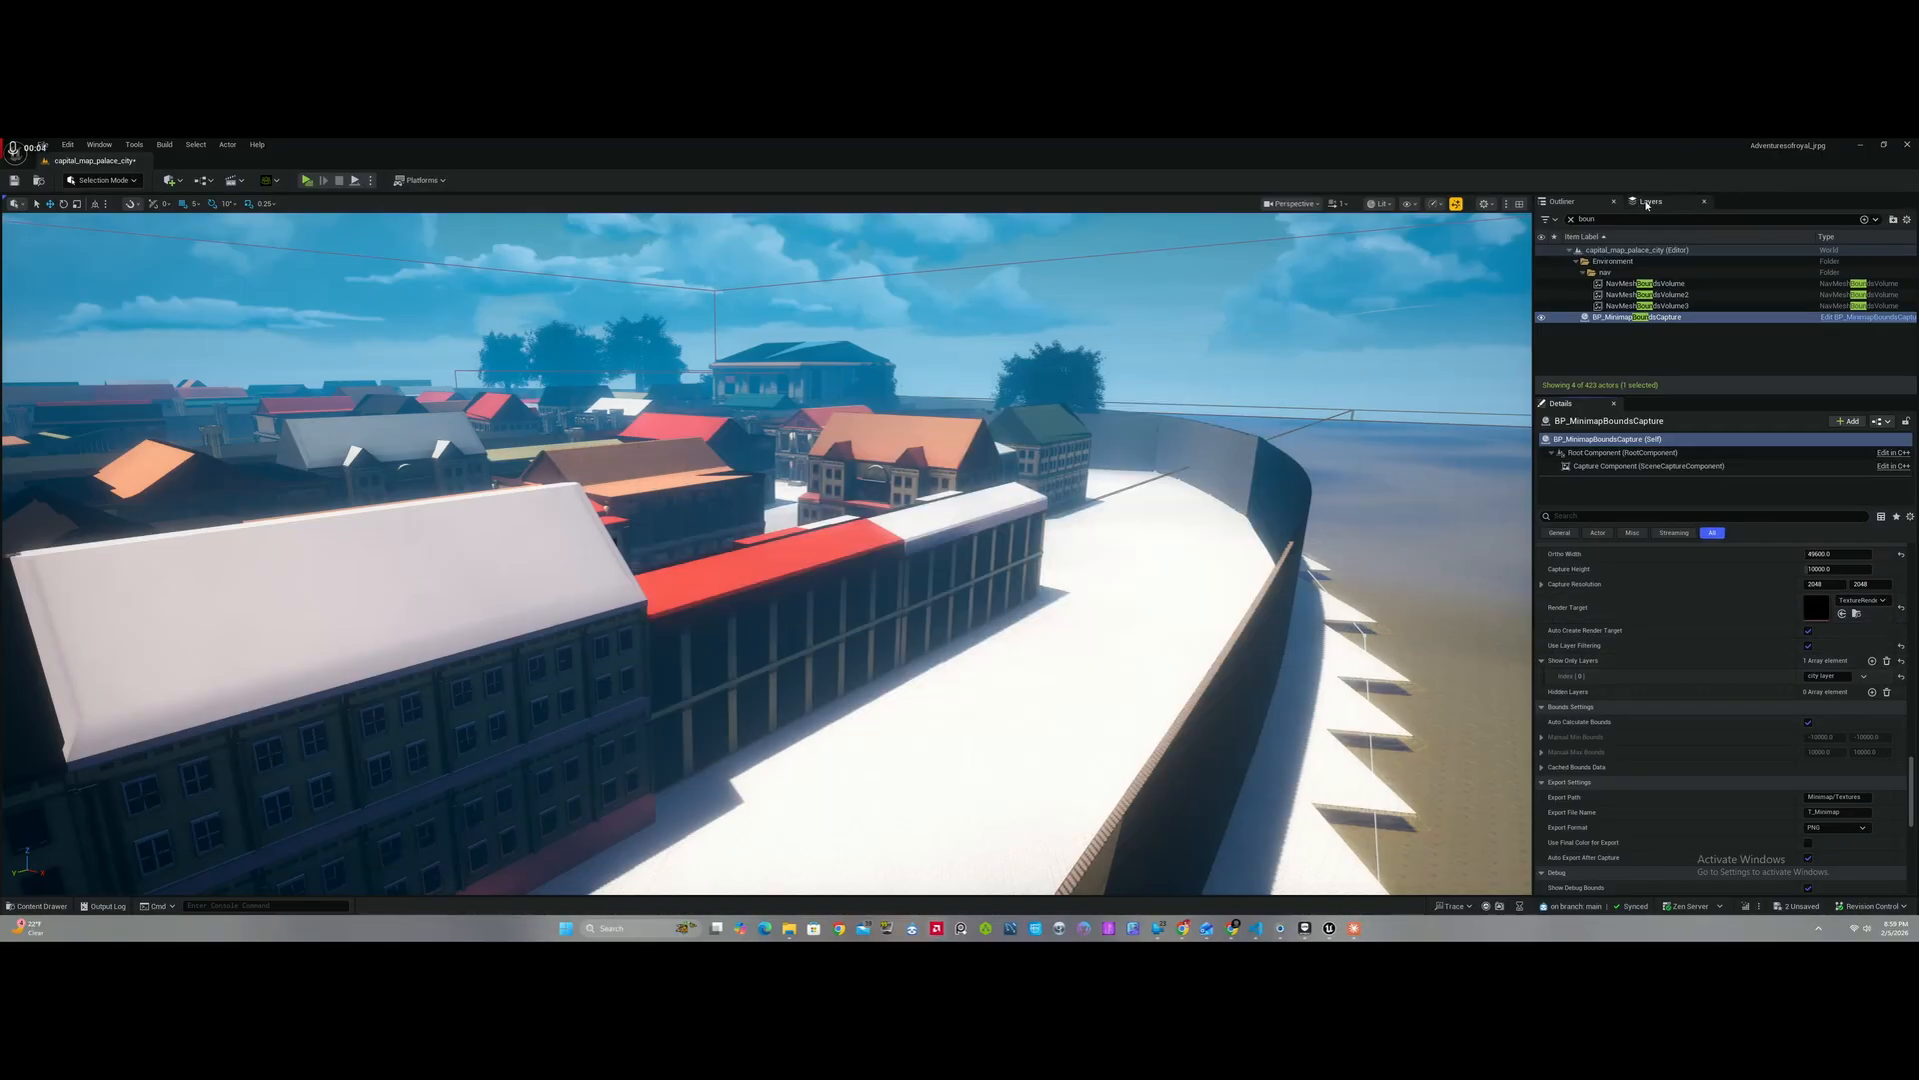
{"action": "left_click", "coordinate": [1649, 202]}
{"action": "scroll", "coordinate": [1618, 310], "scroll_direction": "down", "scroll_amount": 15}
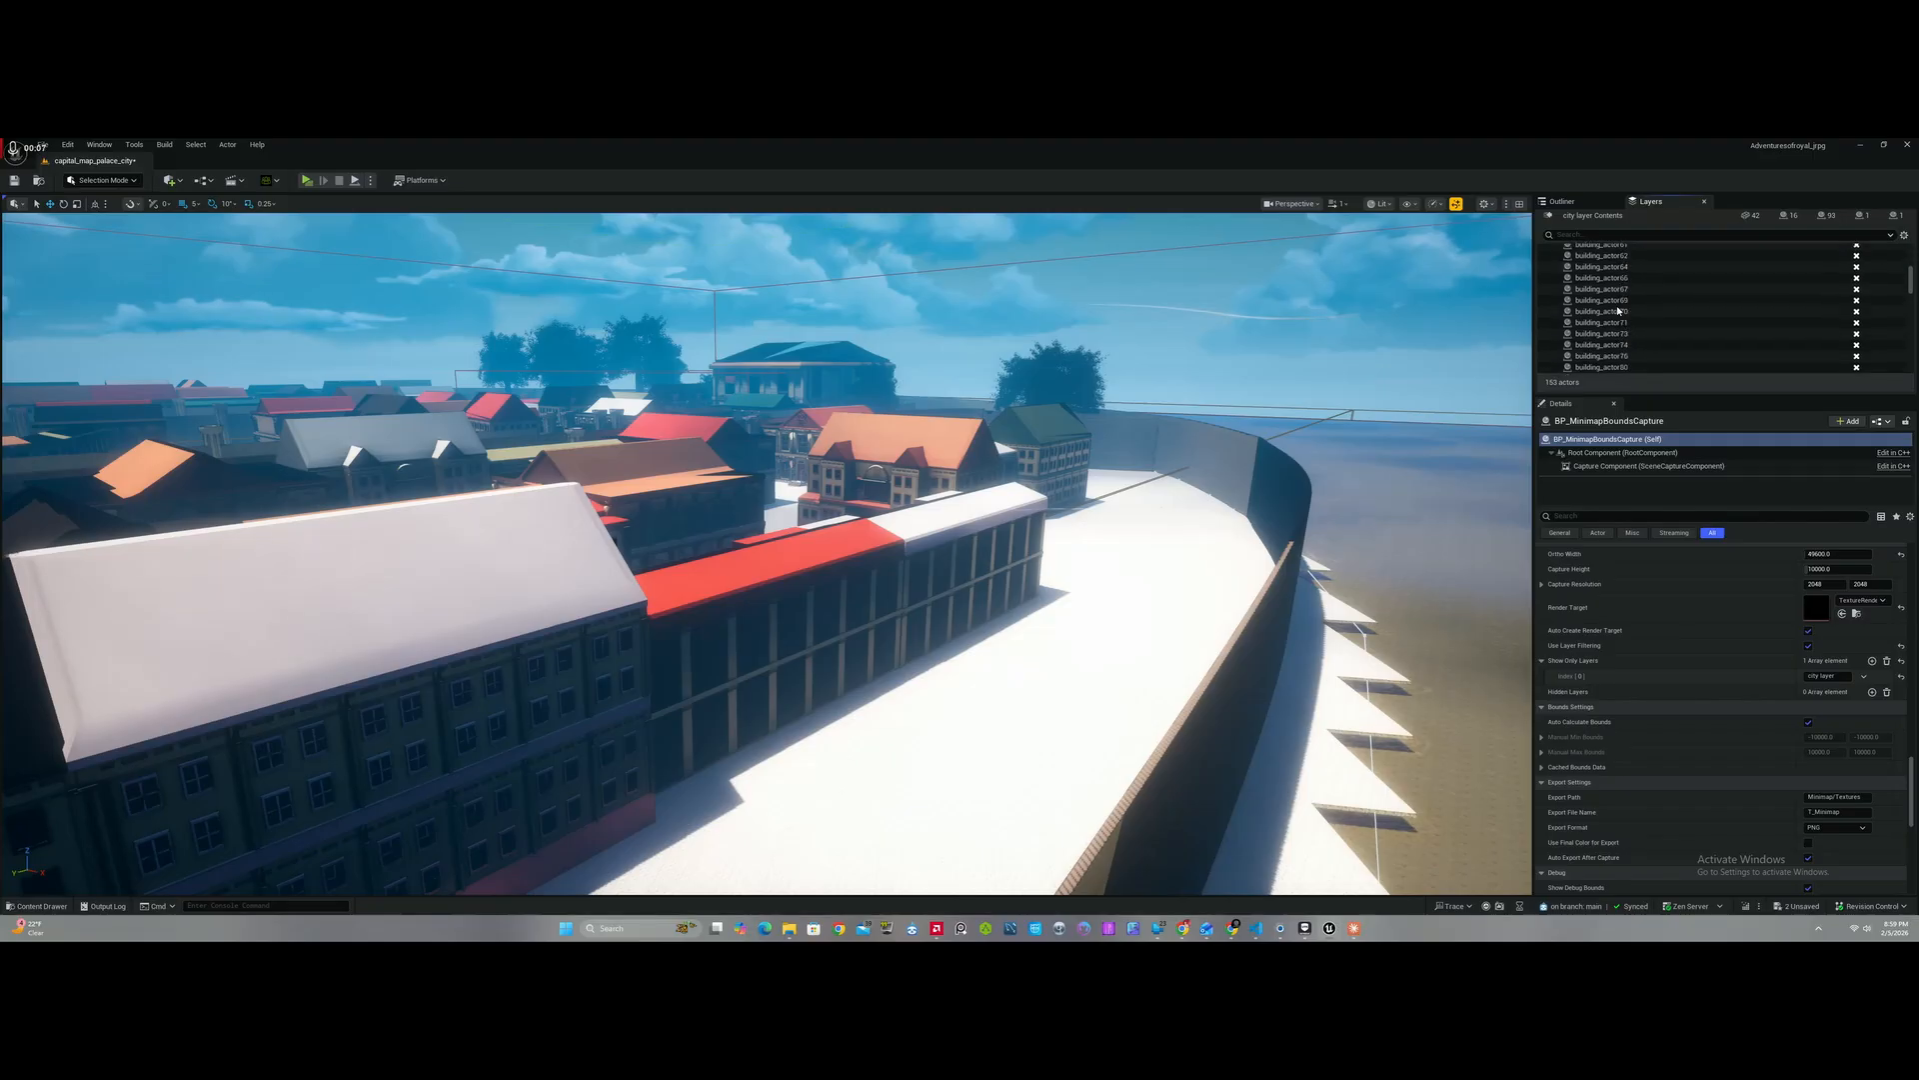
{"action": "scroll", "coordinate": [1618, 310], "scroll_direction": "down", "scroll_amount": 15}
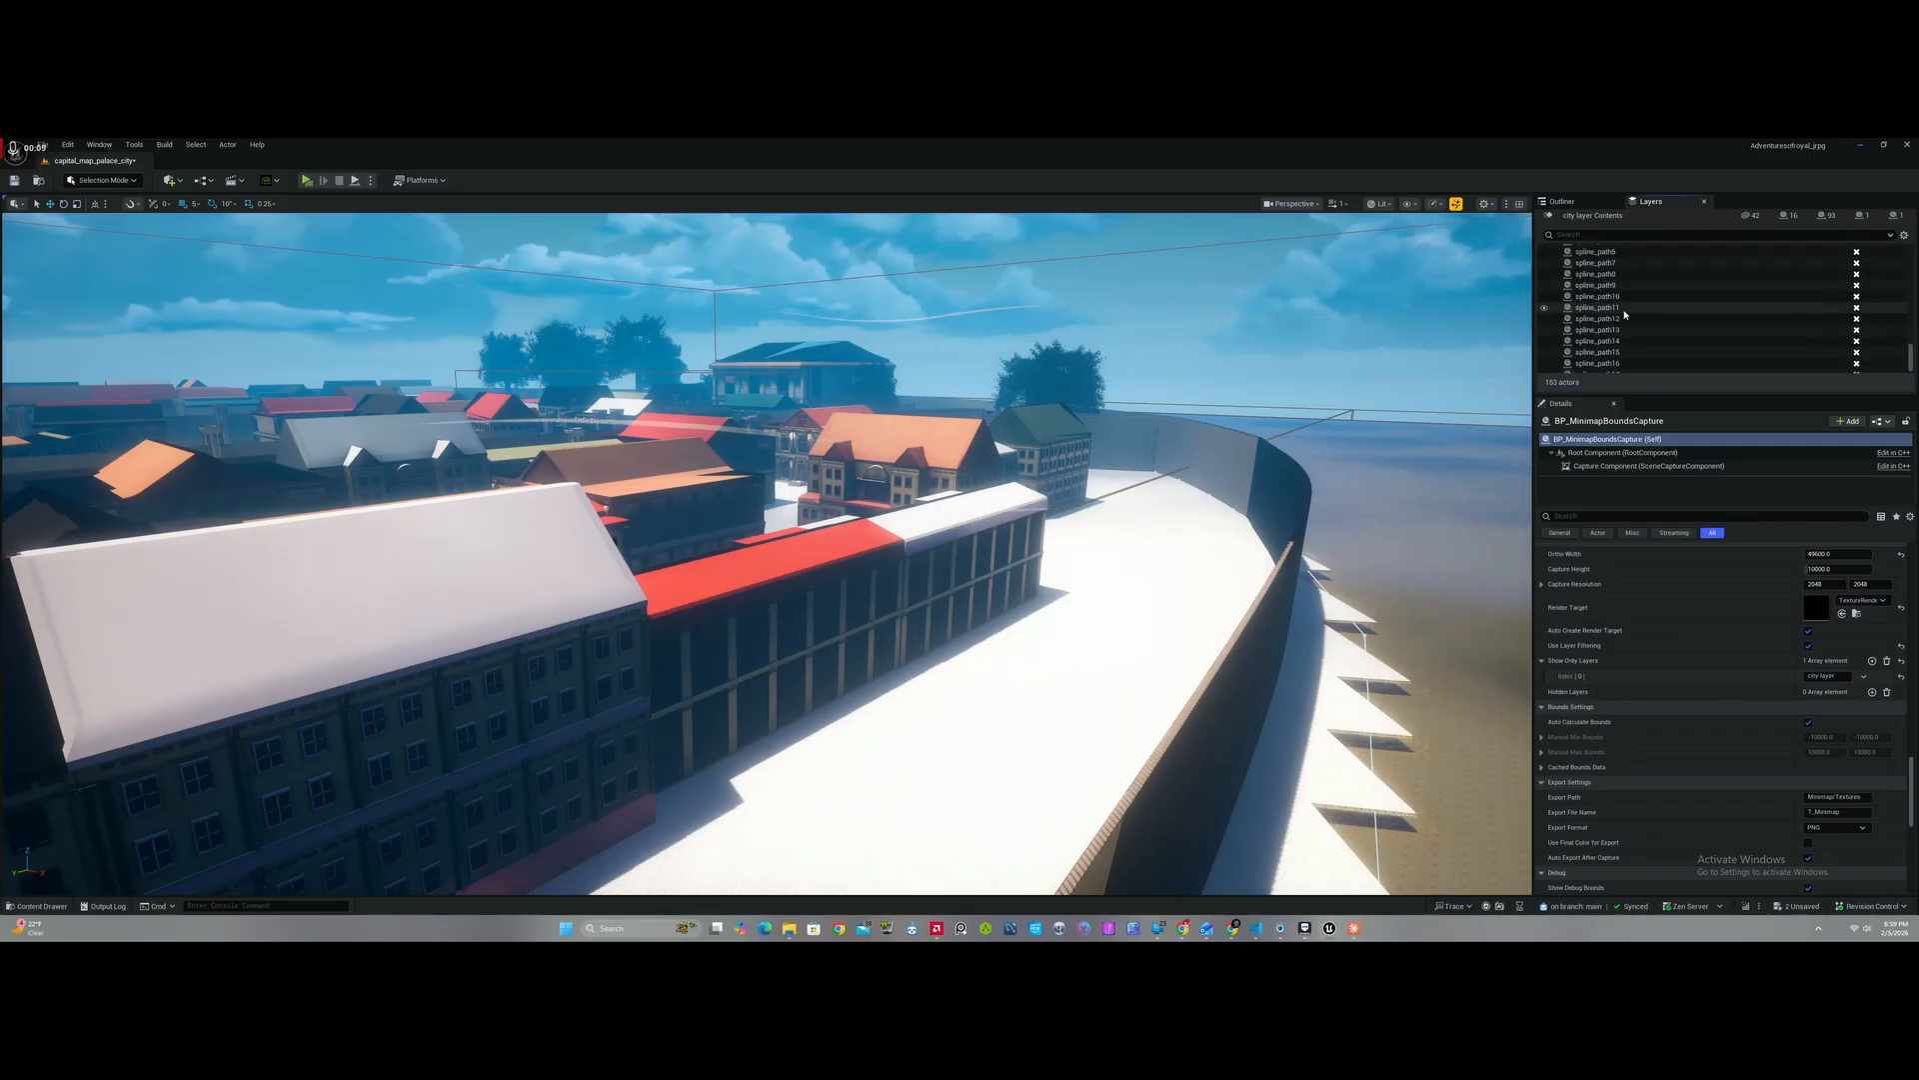
{"action": "left_click", "coordinate": [1657, 368]}
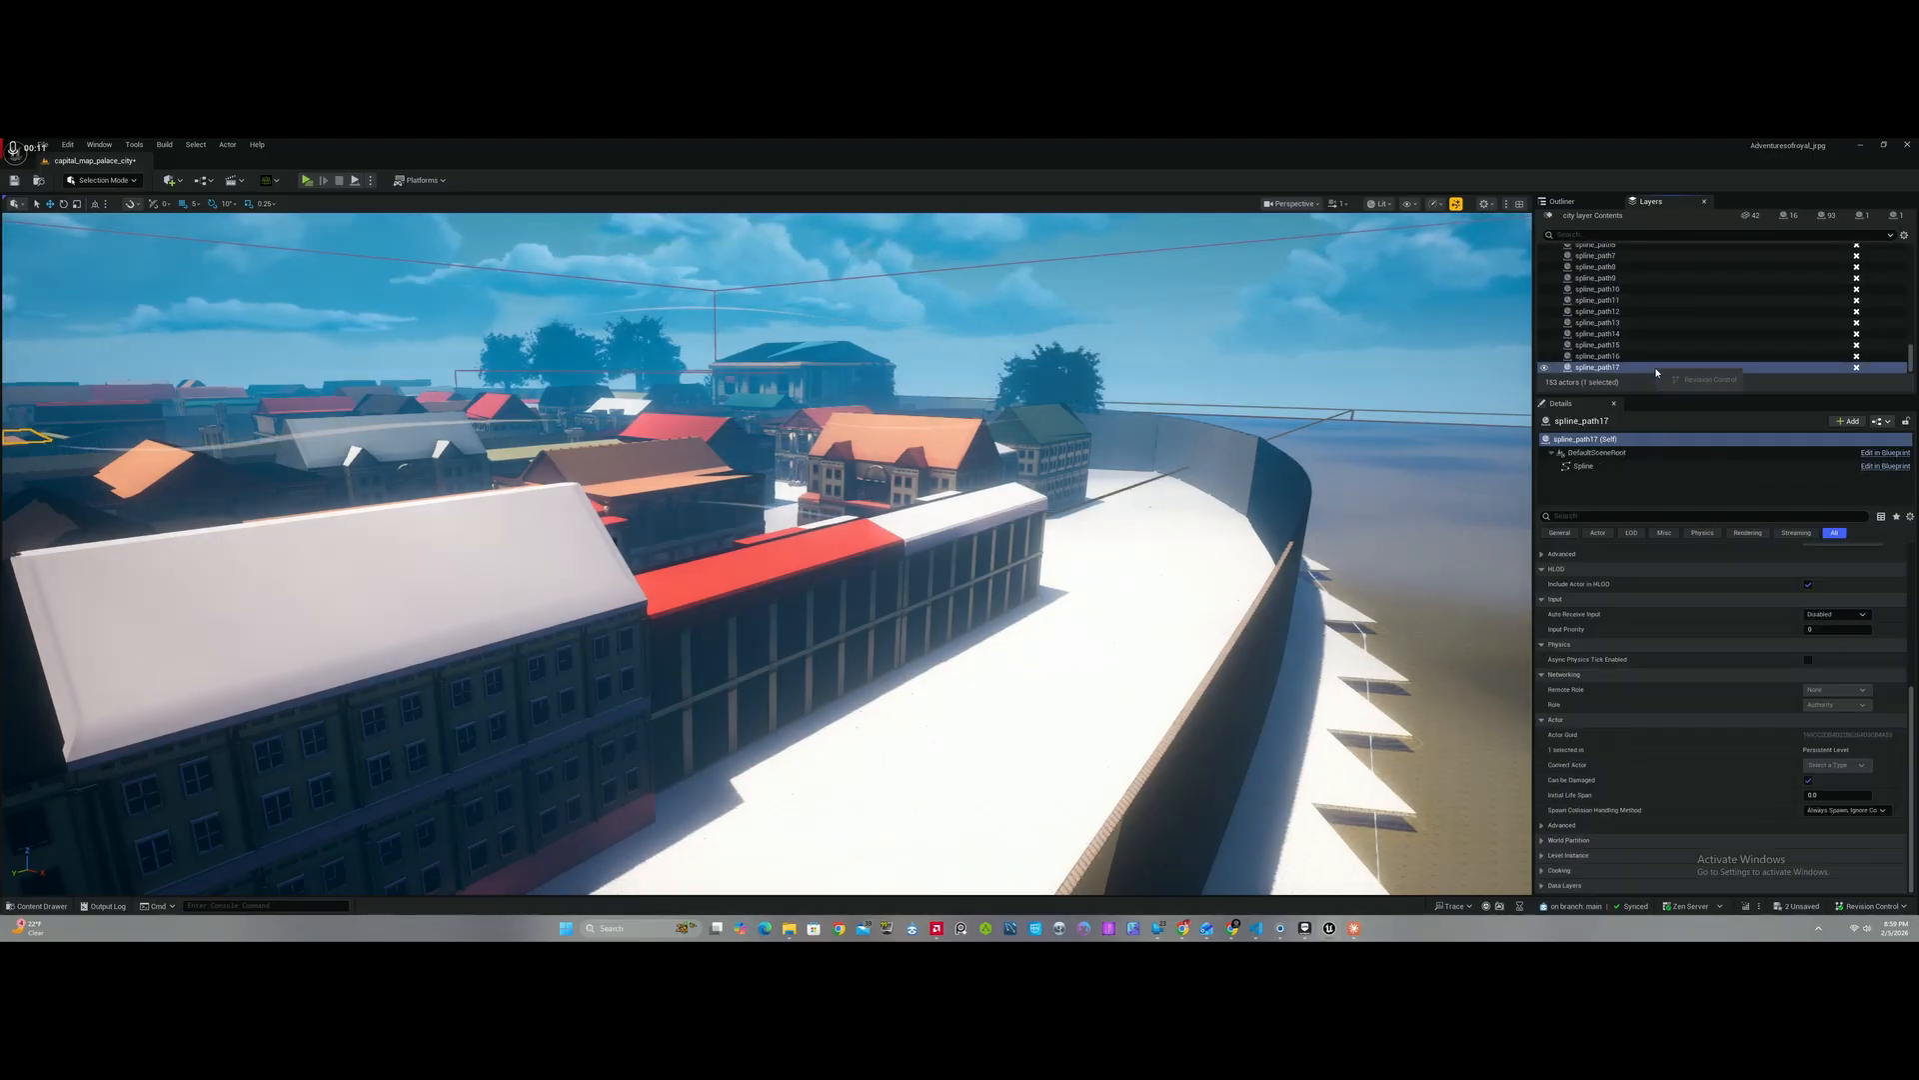
{"action": "scroll", "coordinate": [1590, 356], "scroll_direction": "up", "scroll_amount": 10}
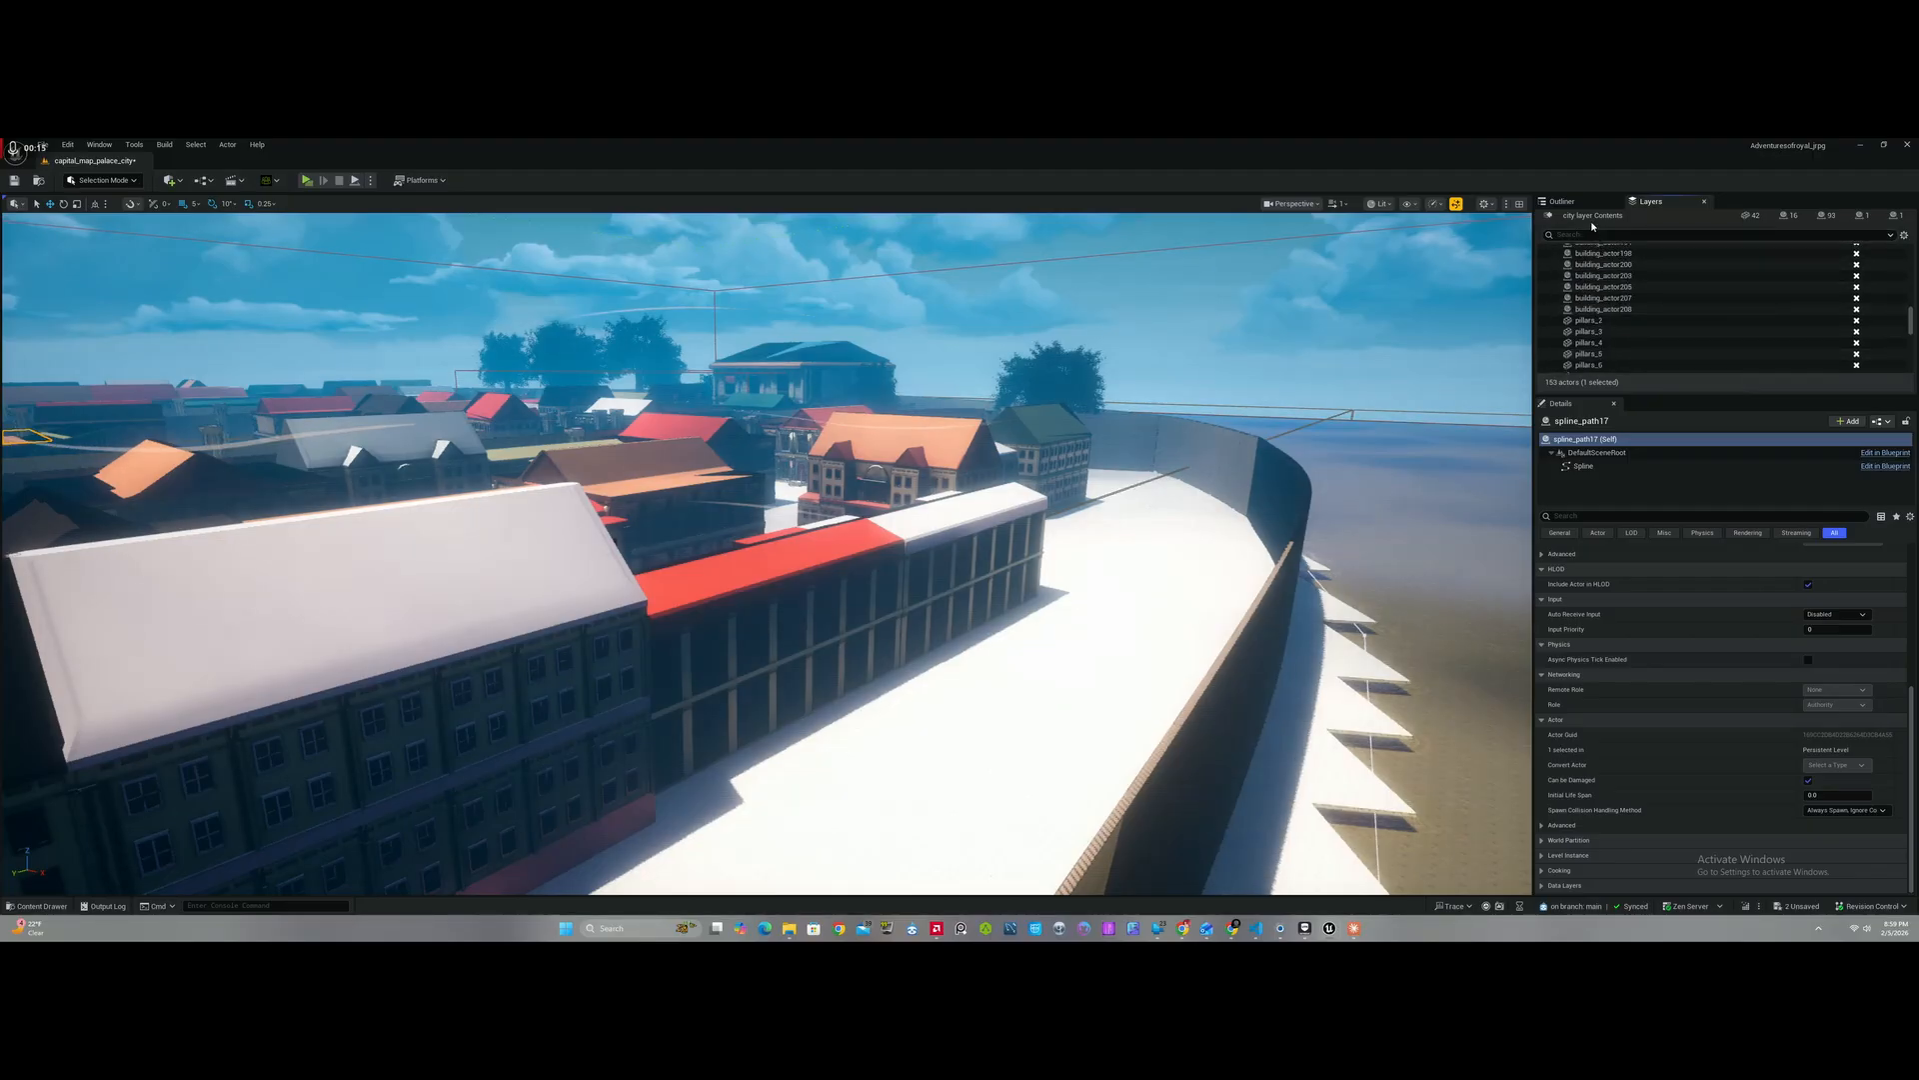
Step: Examine the actors in the city layer, selecting building_actor98 in the viewport and comparing the layer contents with the Outliner
{"action": "scroll", "coordinate": [1611, 257], "scroll_direction": "up", "scroll_amount": 20}
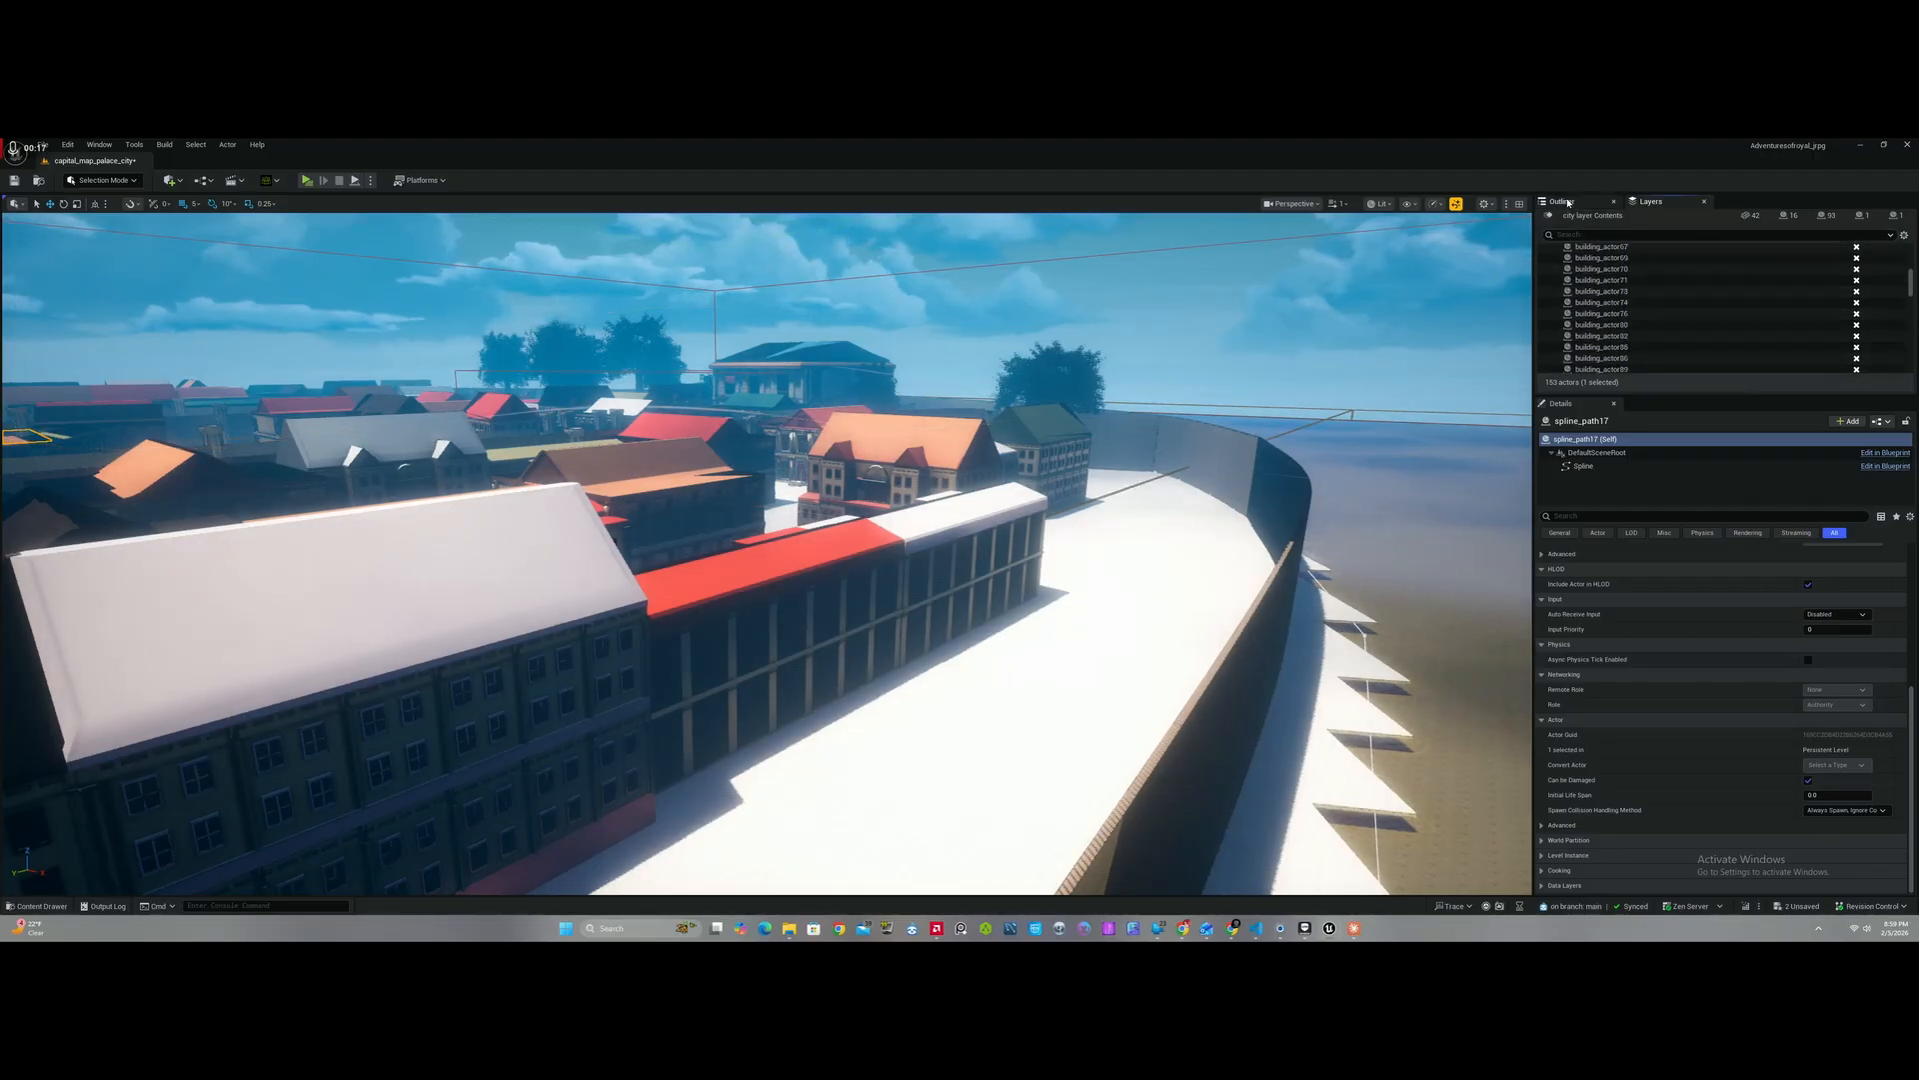
{"action": "left_click", "coordinate": [868, 553]}
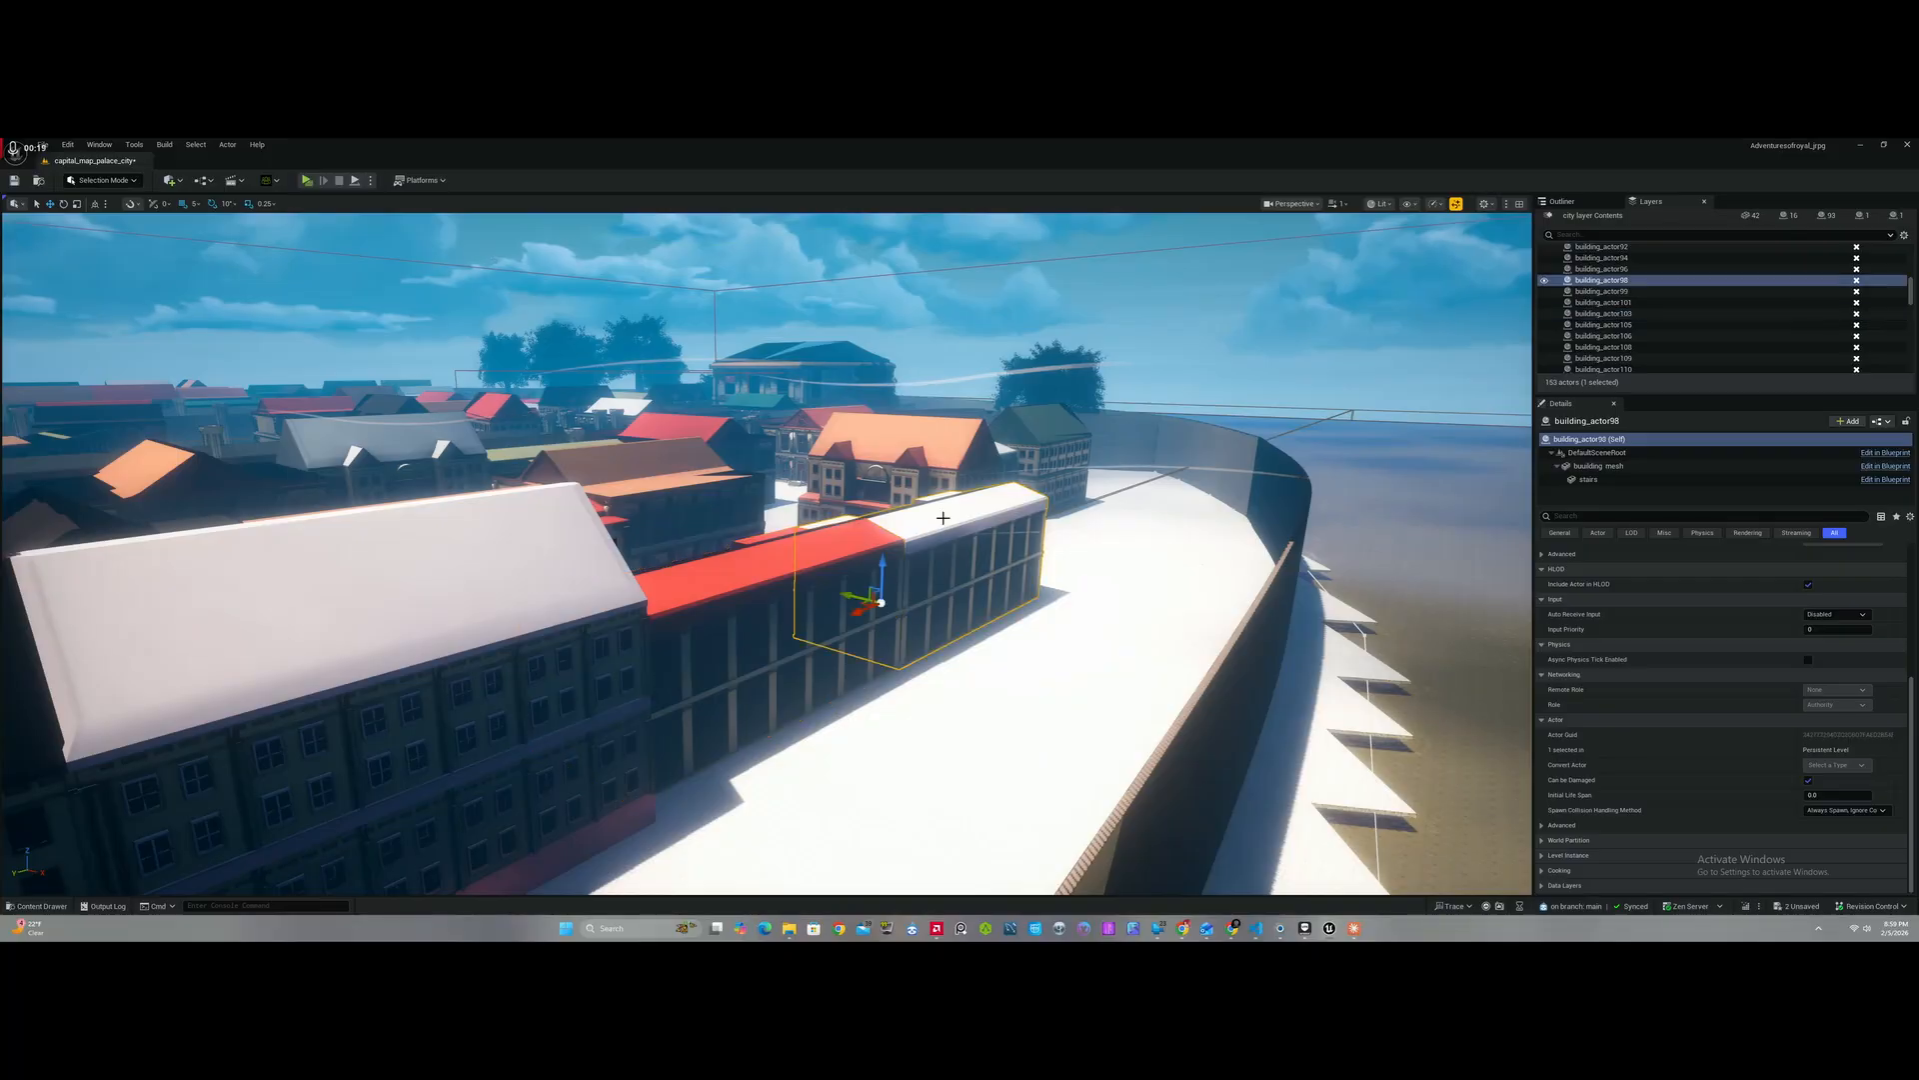
{"action": "scroll", "coordinate": [1606, 293], "scroll_direction": "up", "scroll_amount": 15}
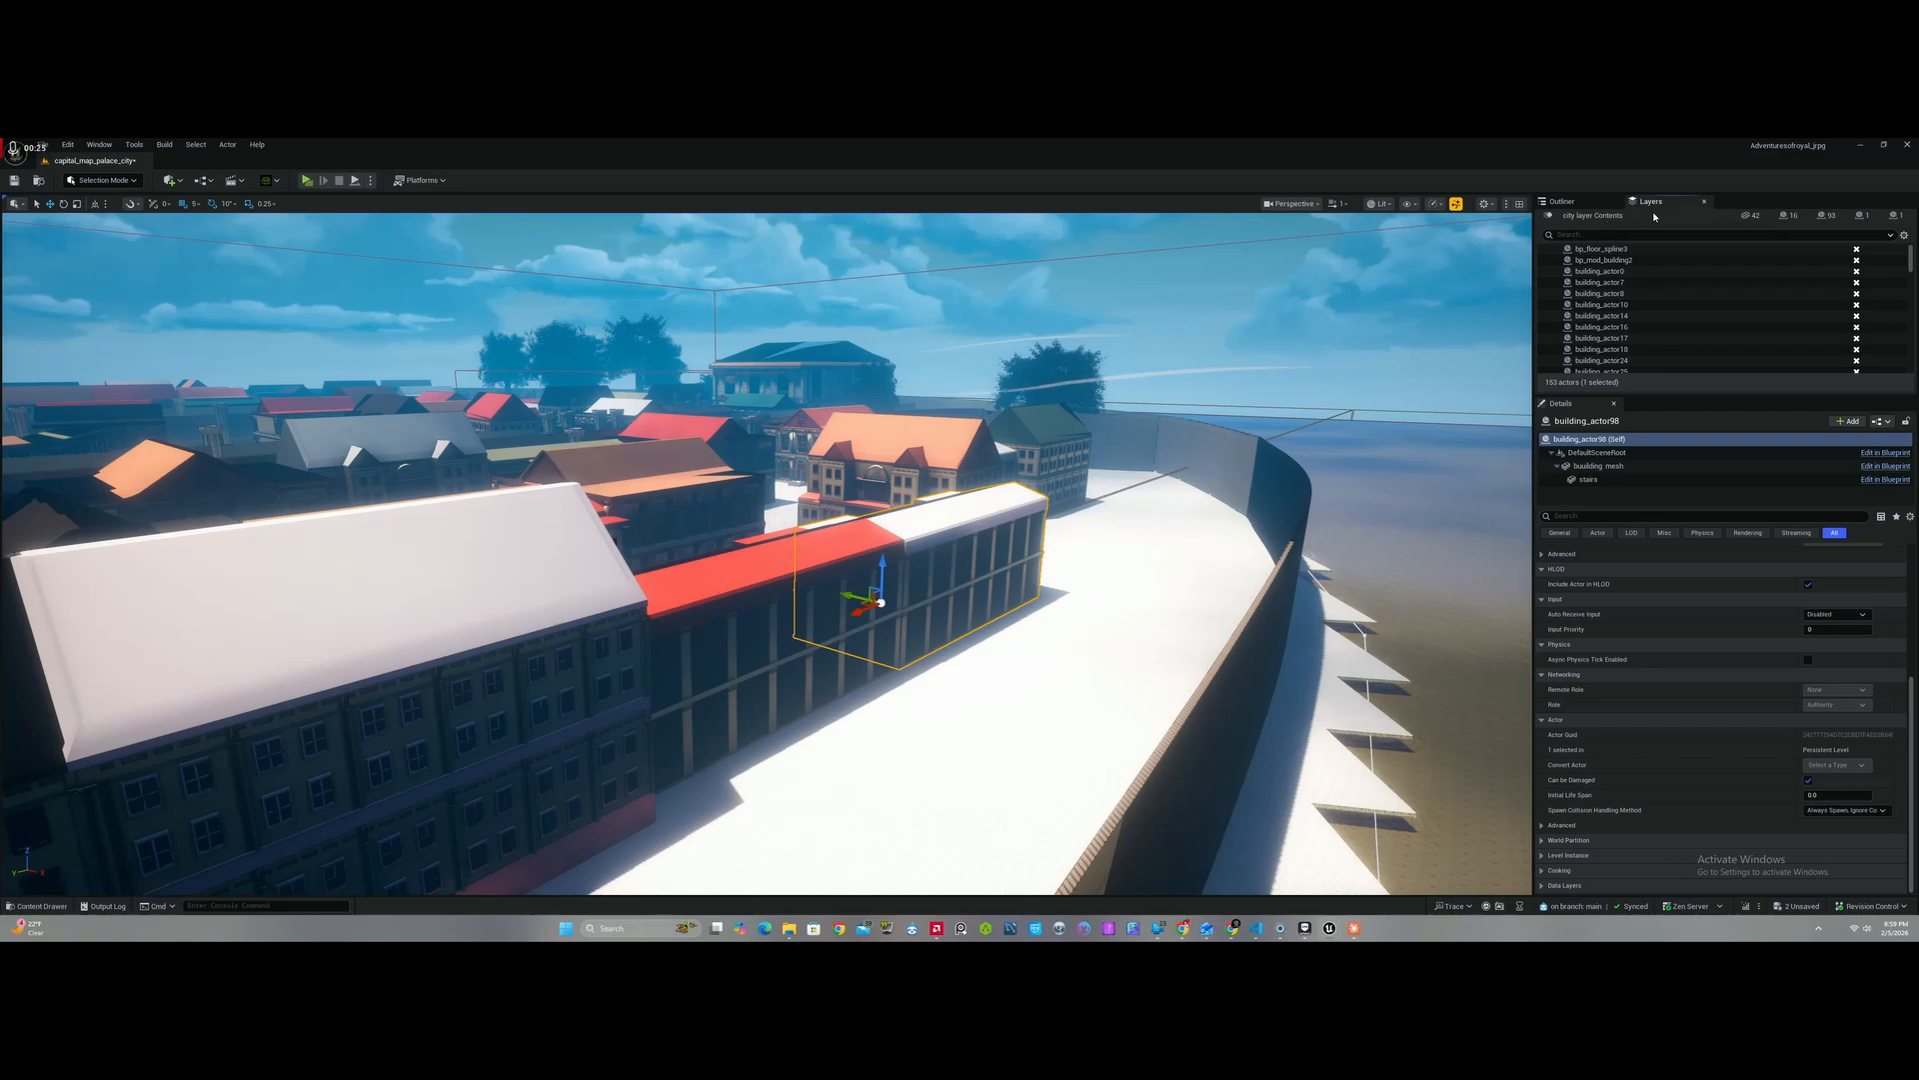
{"action": "left_click", "coordinate": [1561, 201]}
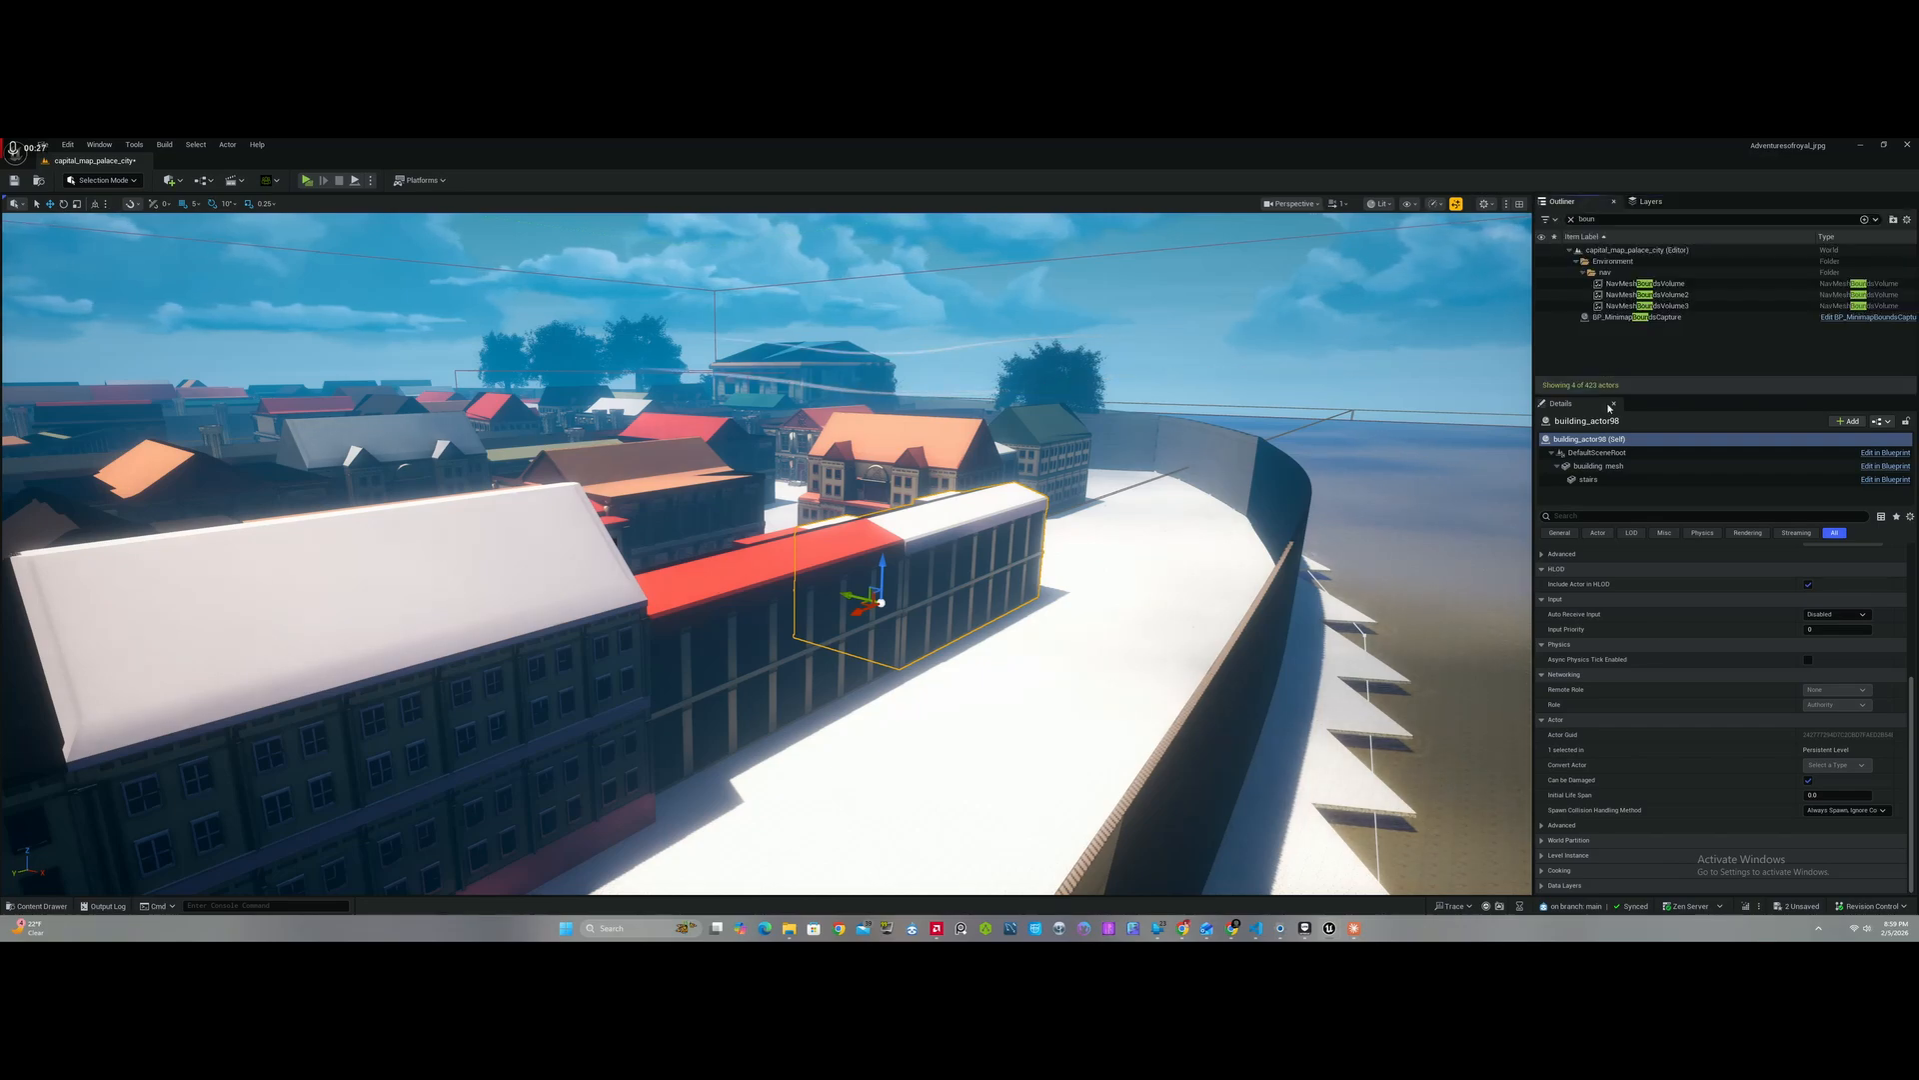
{"action": "left_click", "coordinate": [1655, 201]}
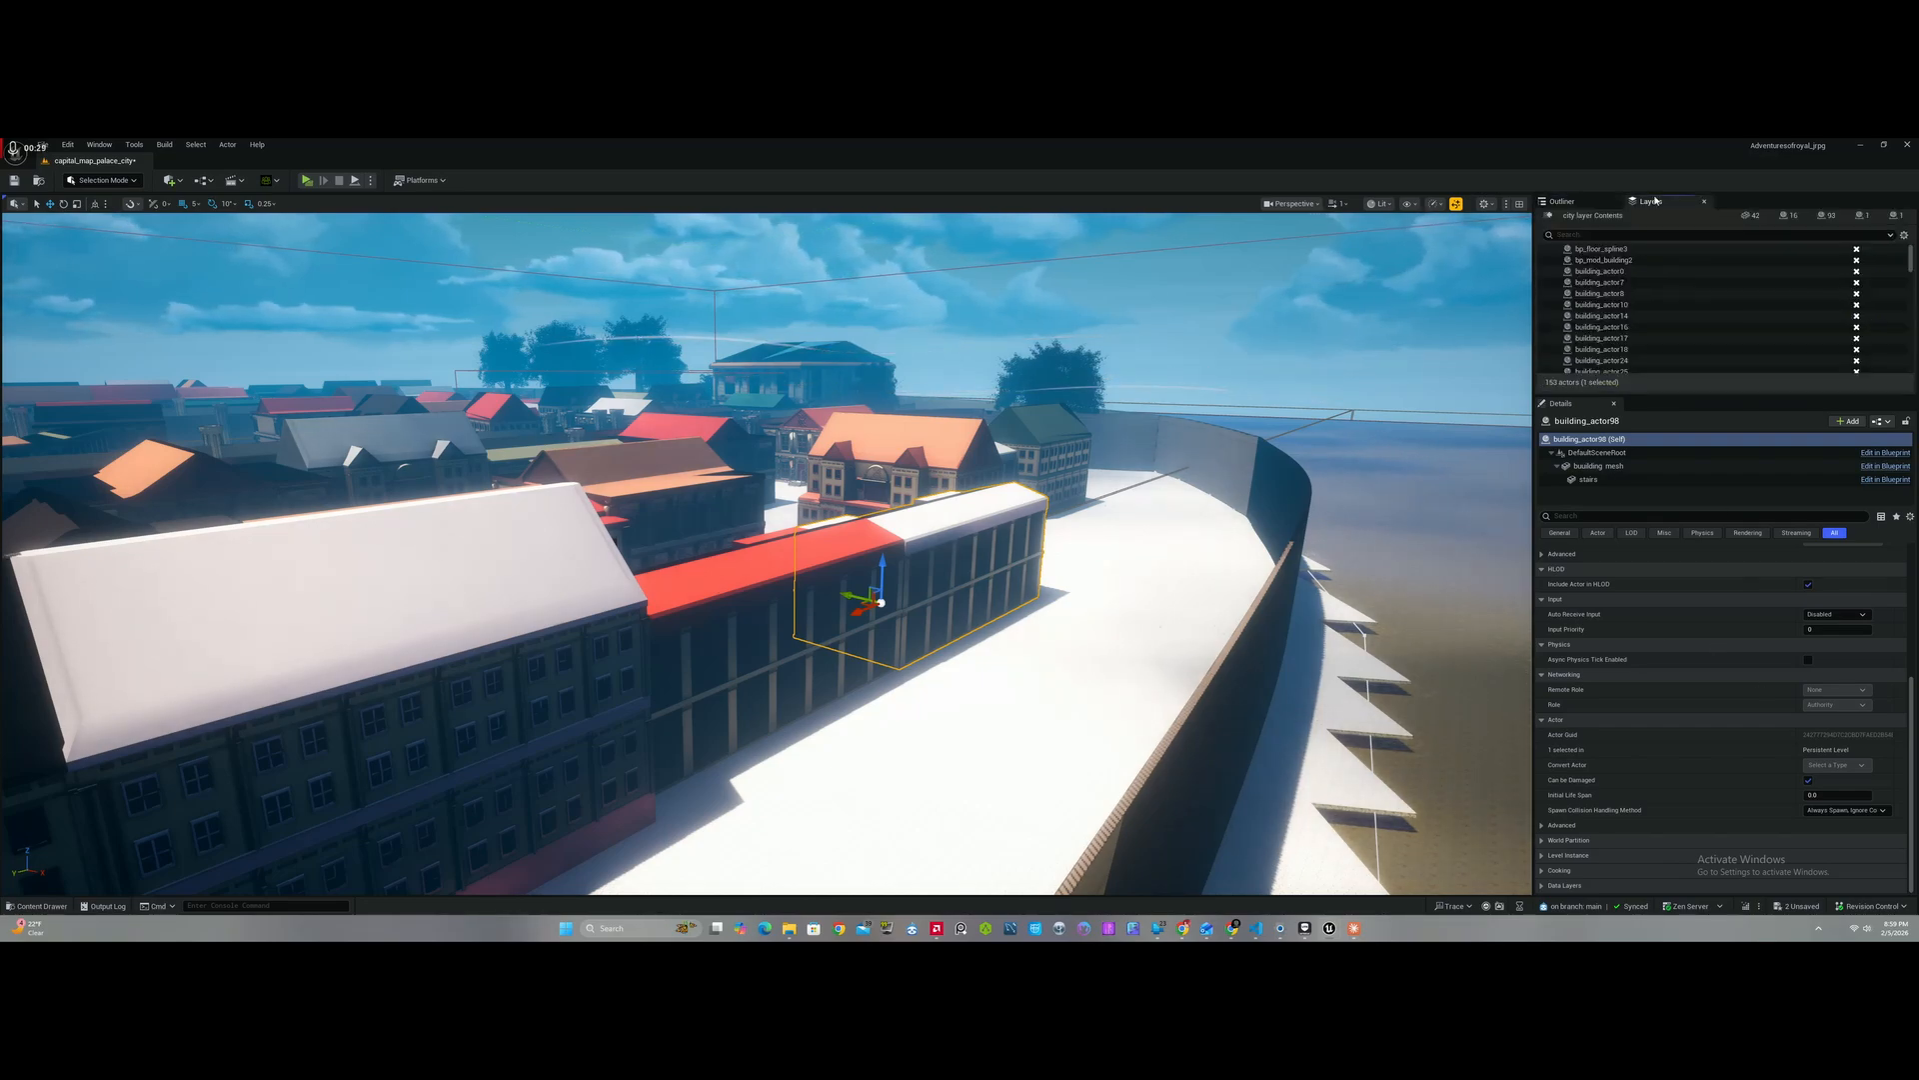
{"action": "left_click", "coordinate": [1561, 201]}
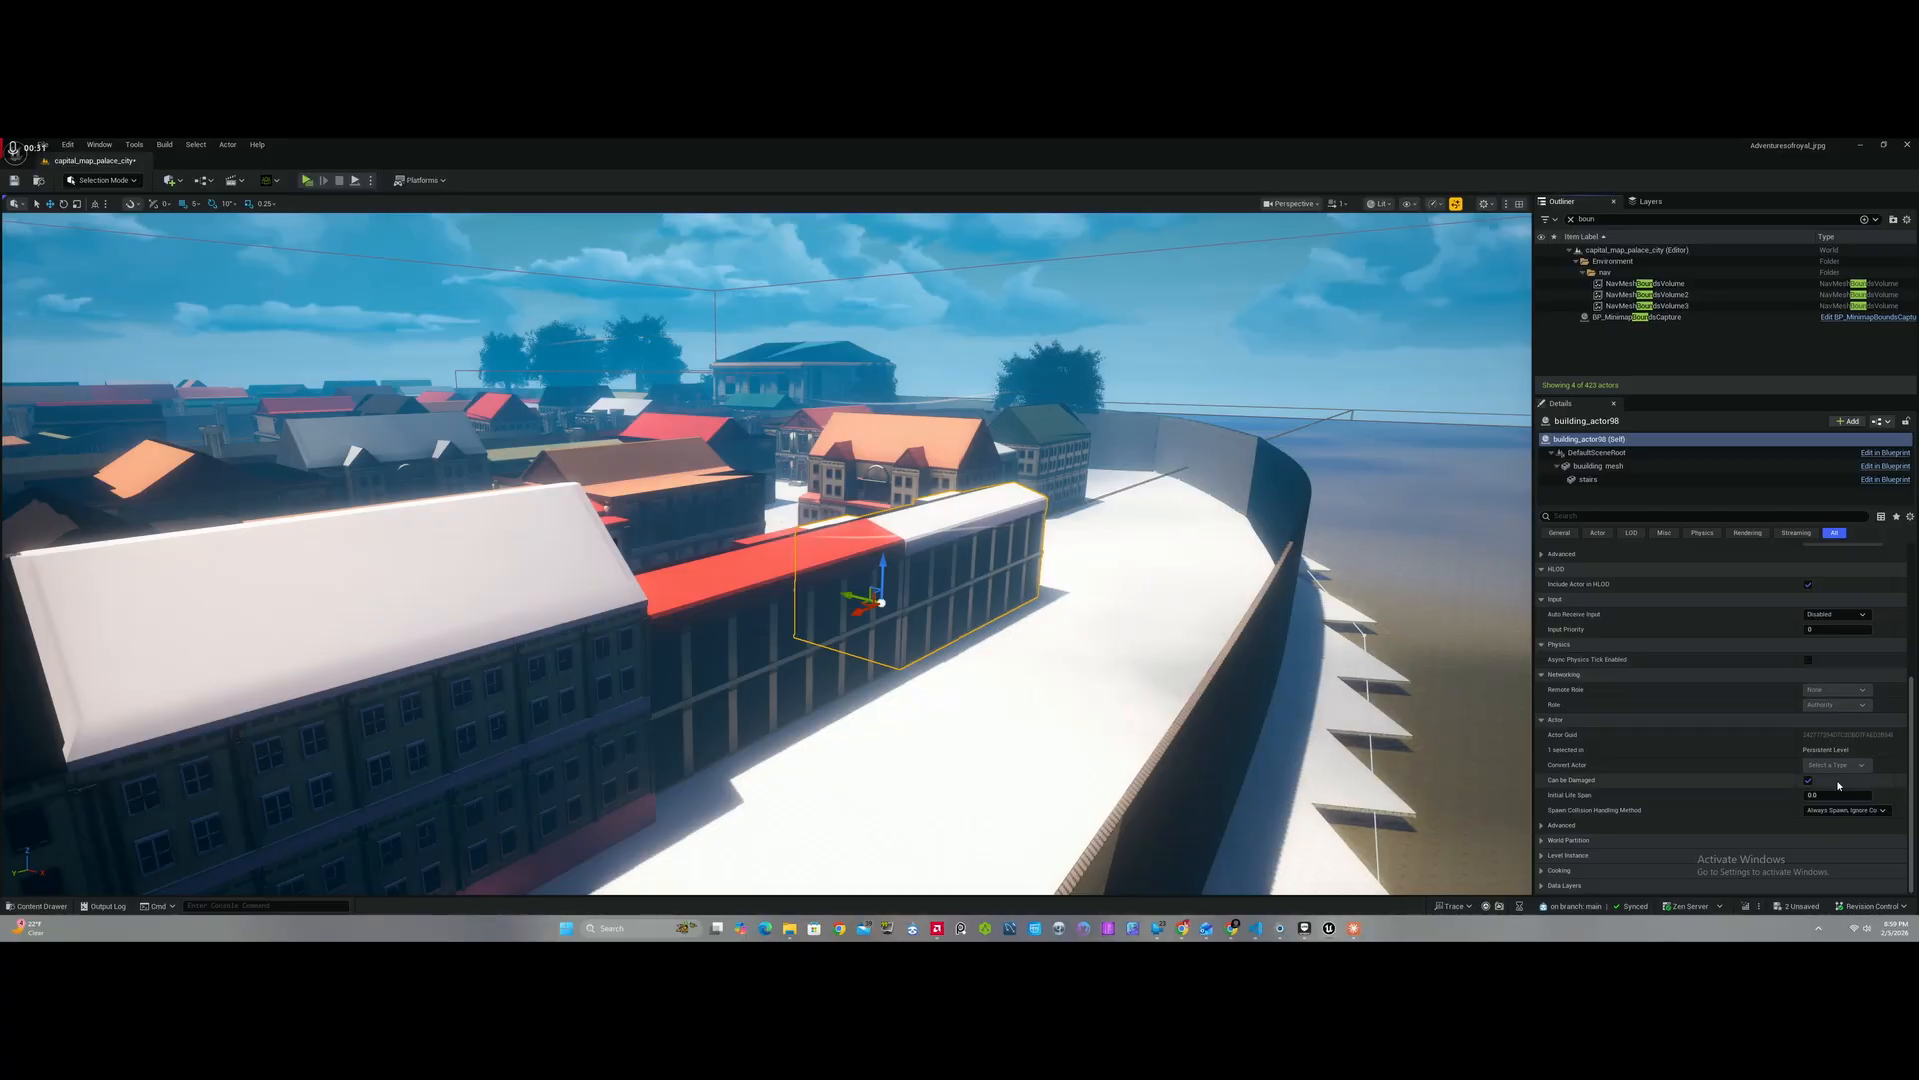
Step: Reselect the BP_MinimapBoundsCapture actor and check the layer name in its Show Only Layers entry
{"action": "left_click", "coordinate": [1640, 317]}
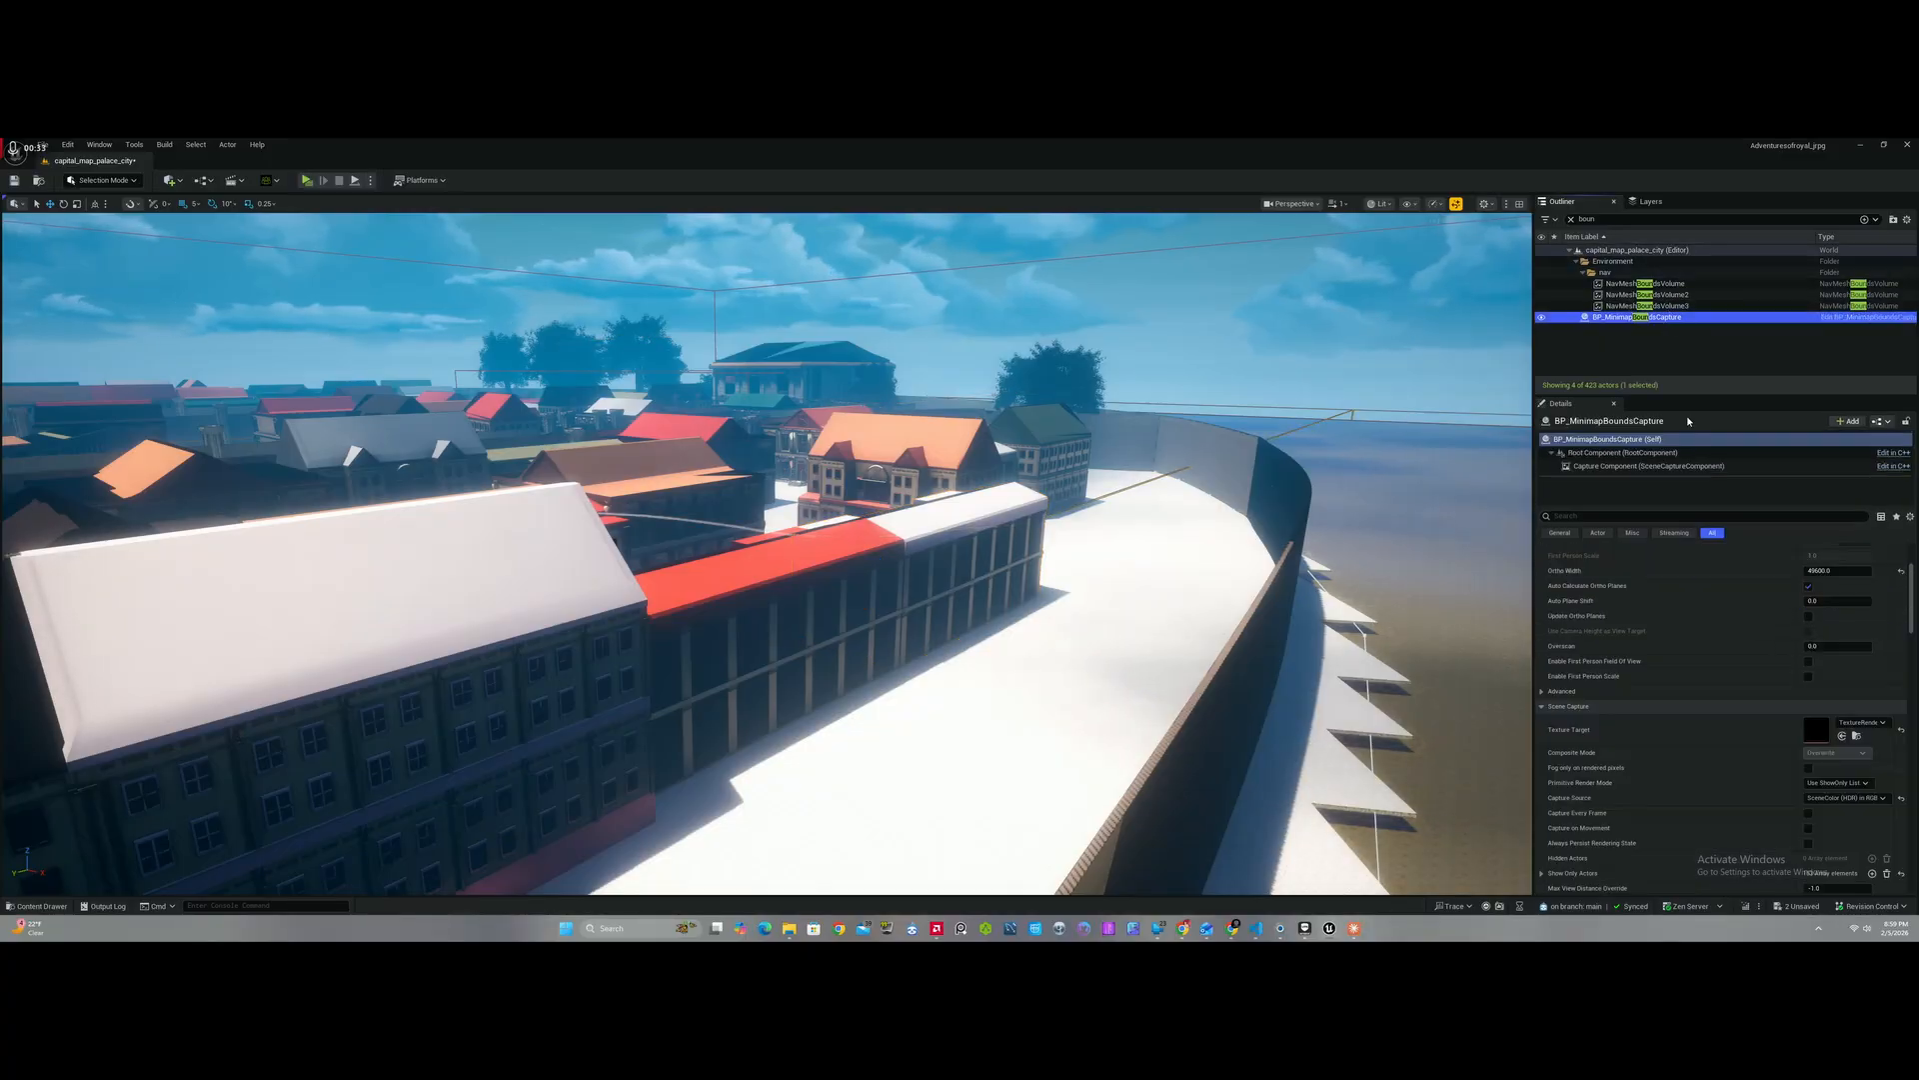
{"action": "scroll", "coordinate": [1753, 680], "scroll_direction": "down", "scroll_amount": 10}
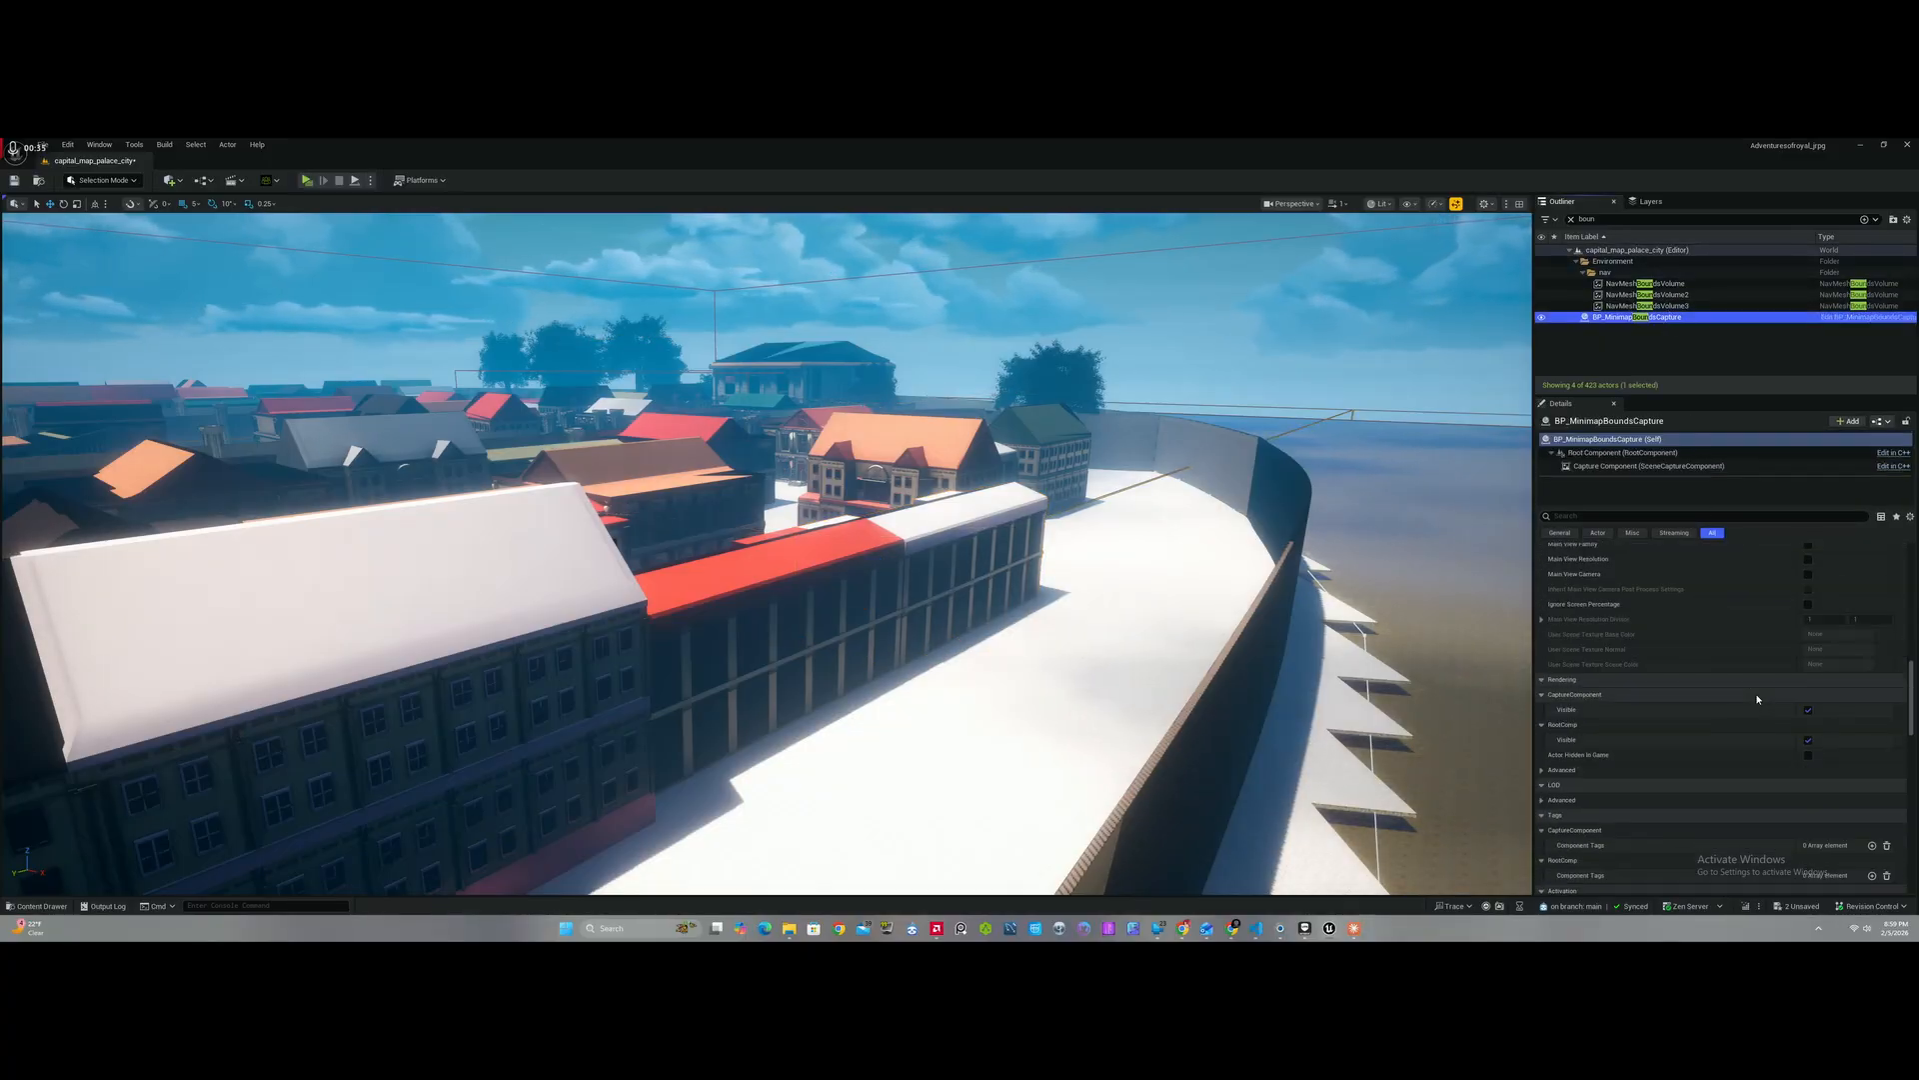
{"action": "scroll", "coordinate": [1758, 699], "scroll_direction": "up", "scroll_amount": 5}
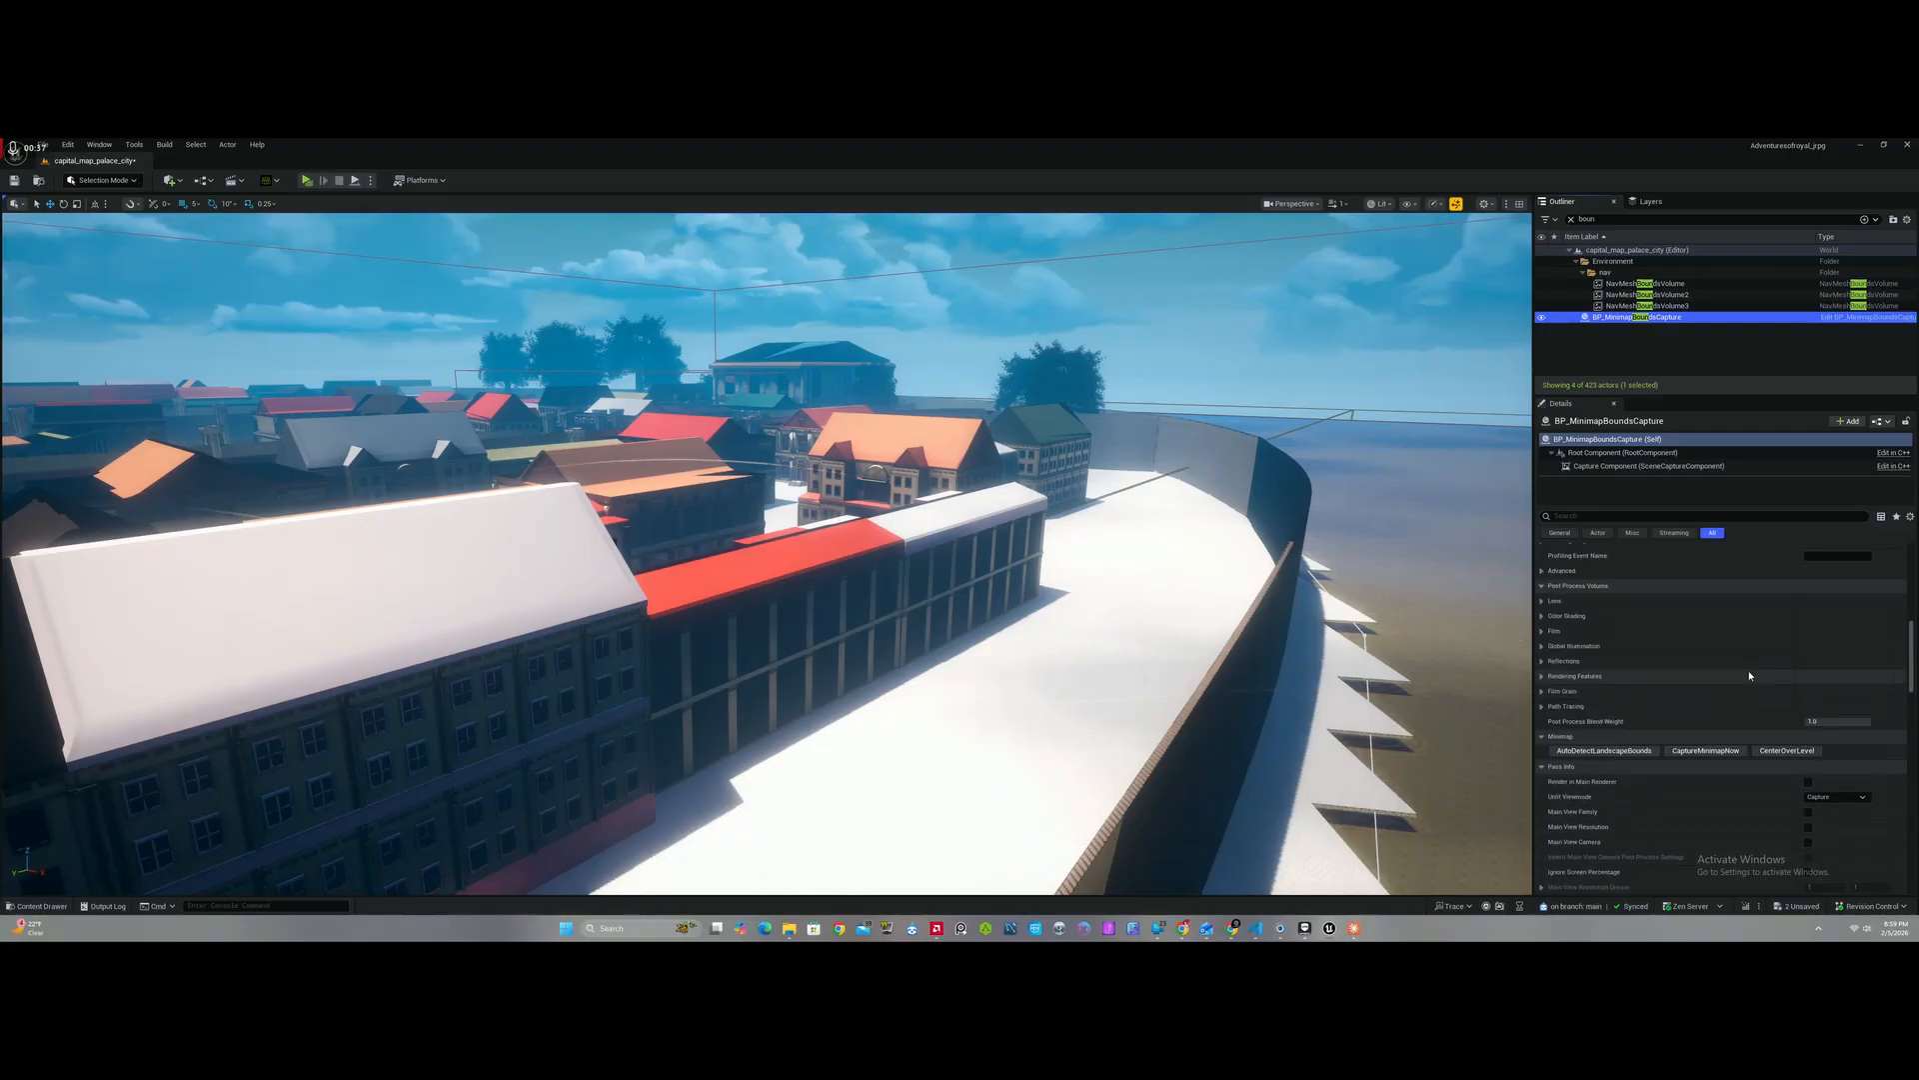
{"action": "scroll", "coordinate": [1747, 677], "scroll_direction": "down", "scroll_amount": 8}
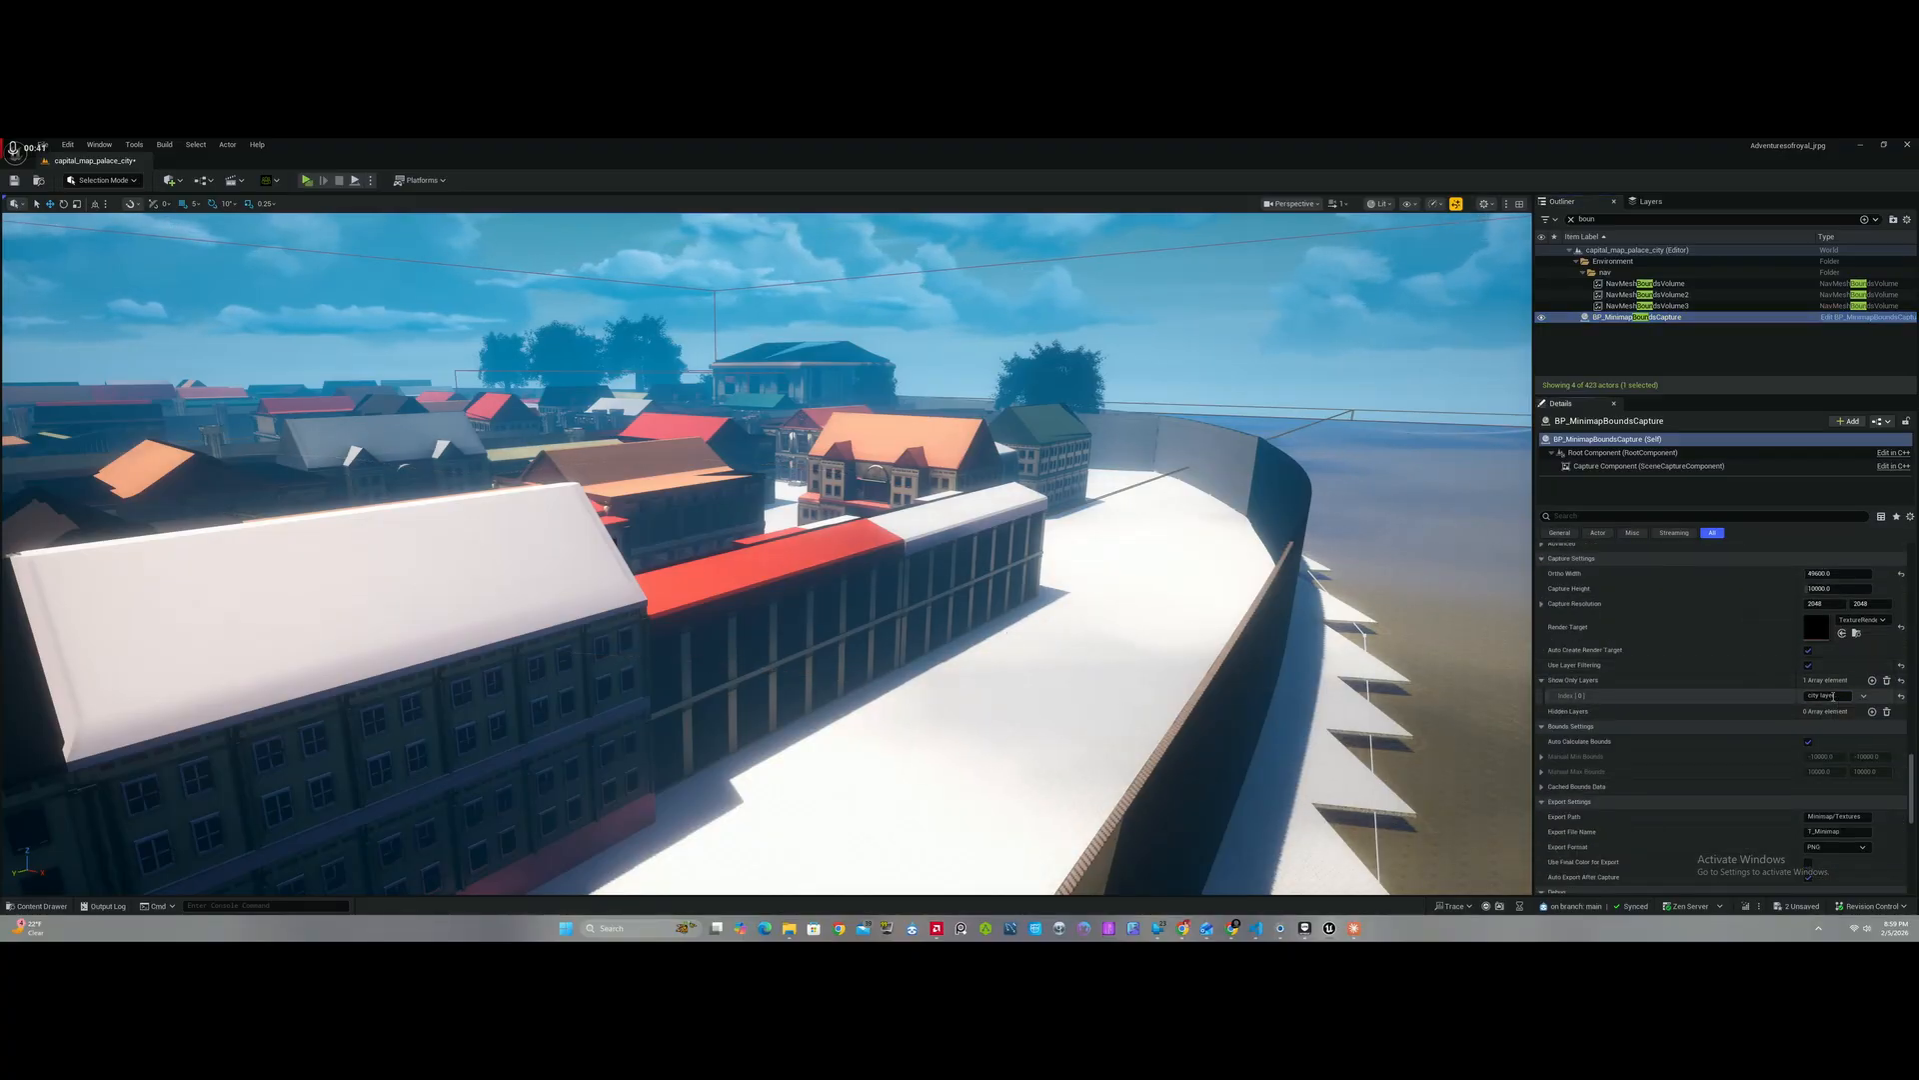
Step: Compare the city layer with the capture actor's Capture Settings and inspect its Scene Capture options, including Primitive Render Mode
{"action": "left_click", "coordinate": [1651, 201]}
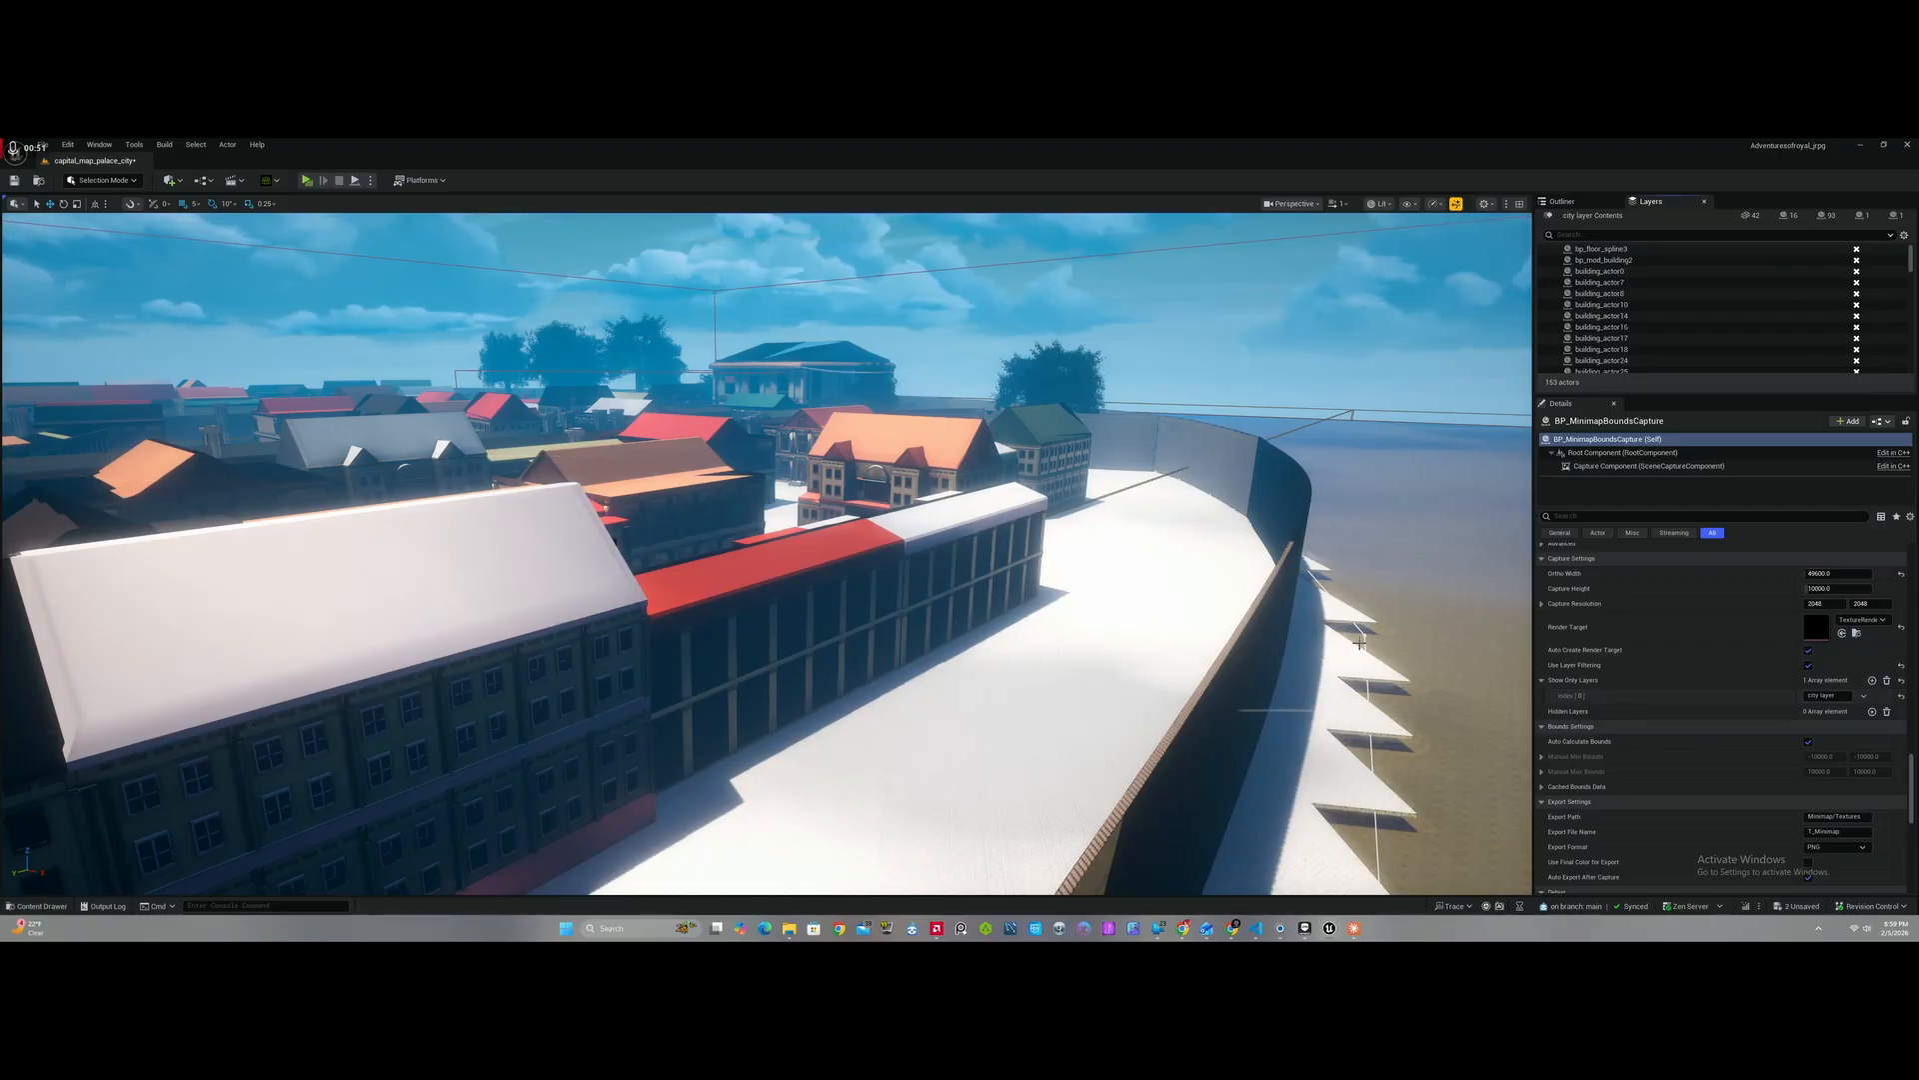
{"action": "right_click_drag", "start_coordinate": [1423, 601], "coordinate": [1418, 600]}
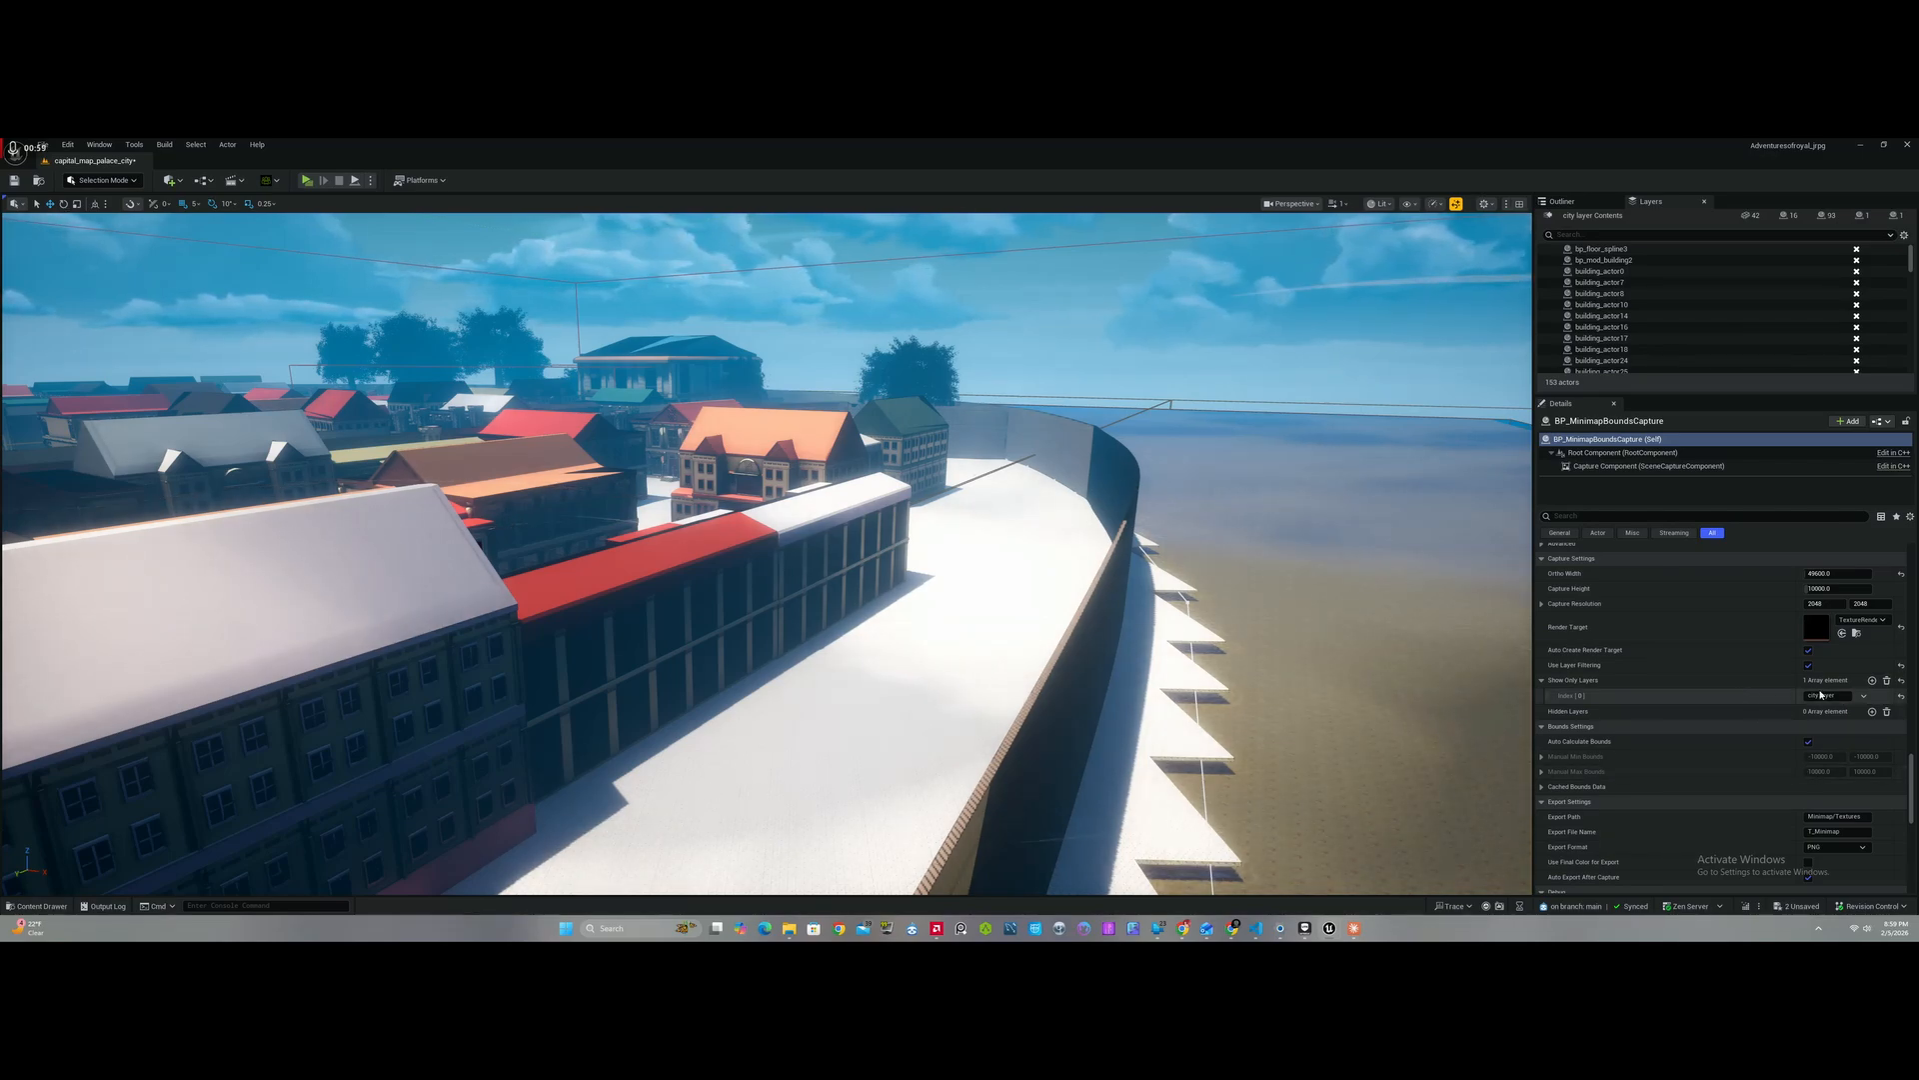
{"action": "scroll", "coordinate": [1701, 662], "scroll_direction": "up", "scroll_amount": 5}
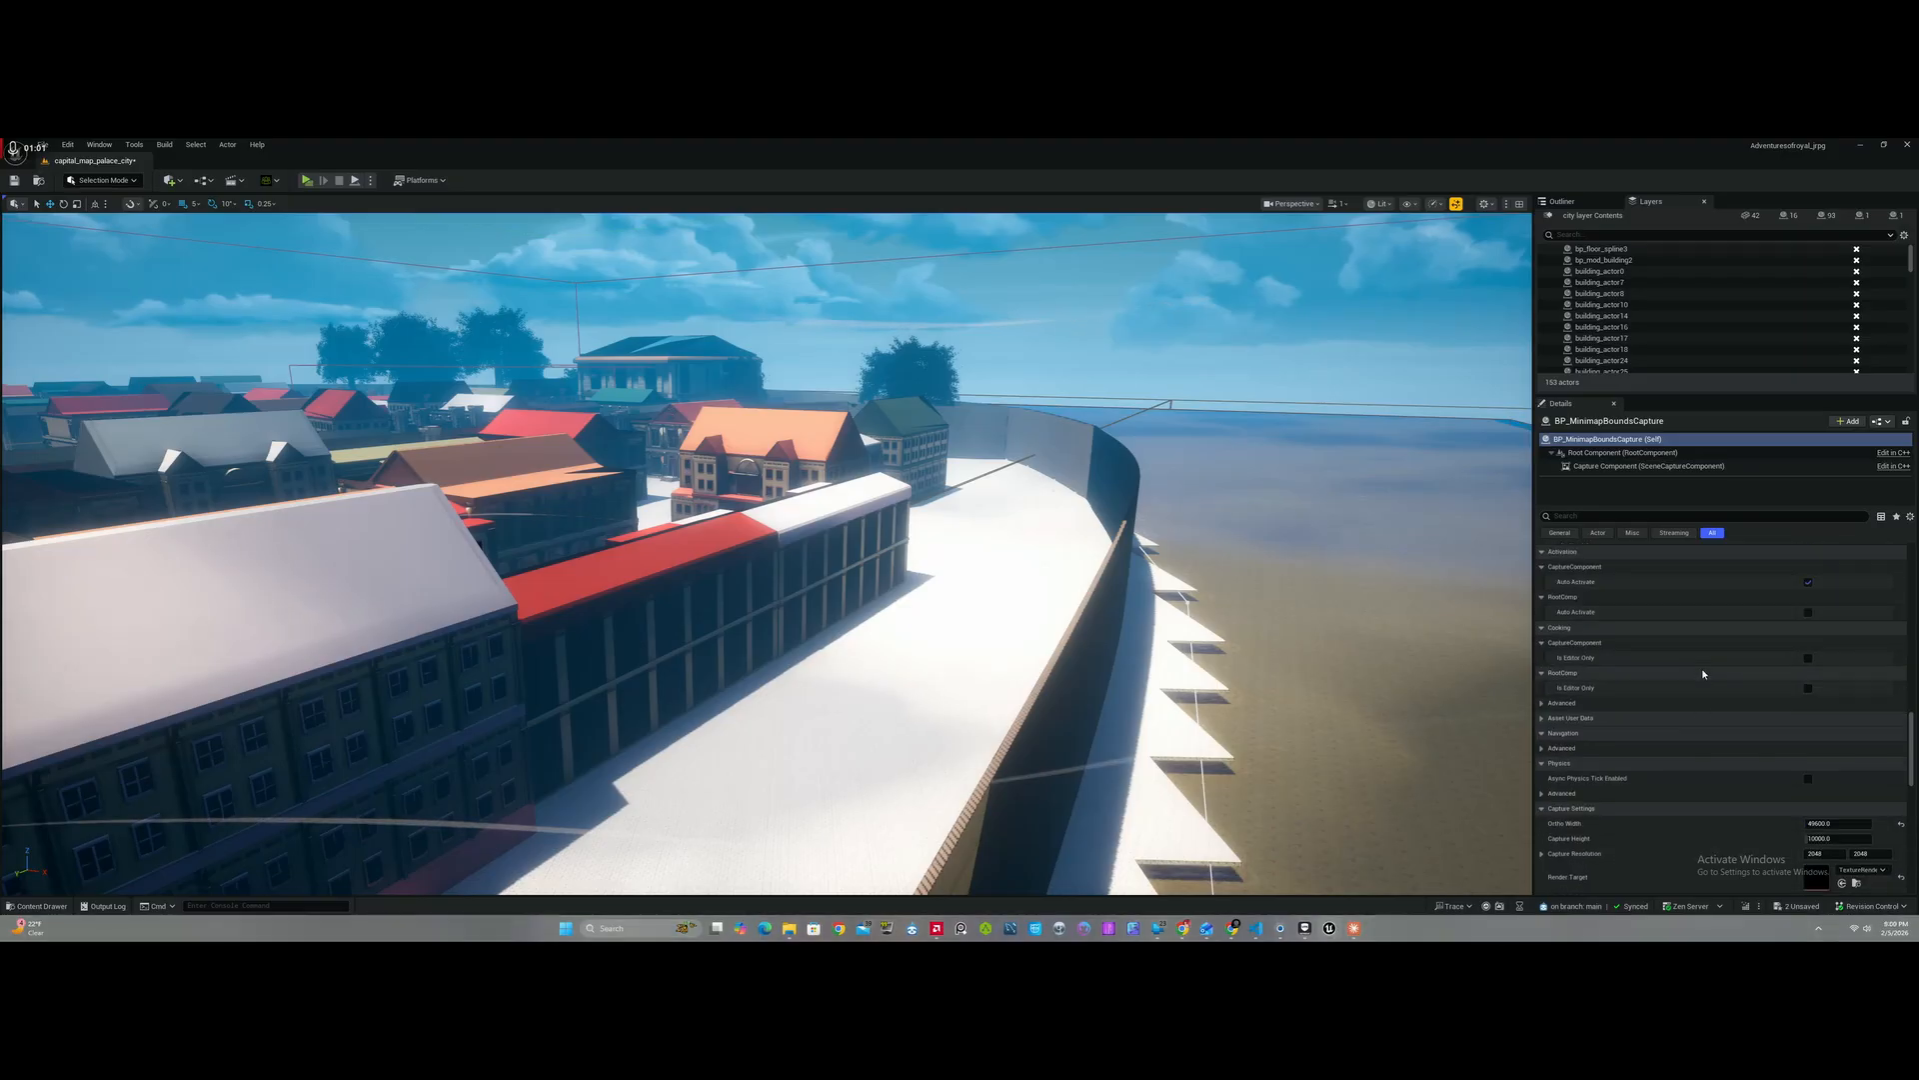
{"action": "scroll", "coordinate": [1696, 676], "scroll_direction": "down", "scroll_amount": 4}
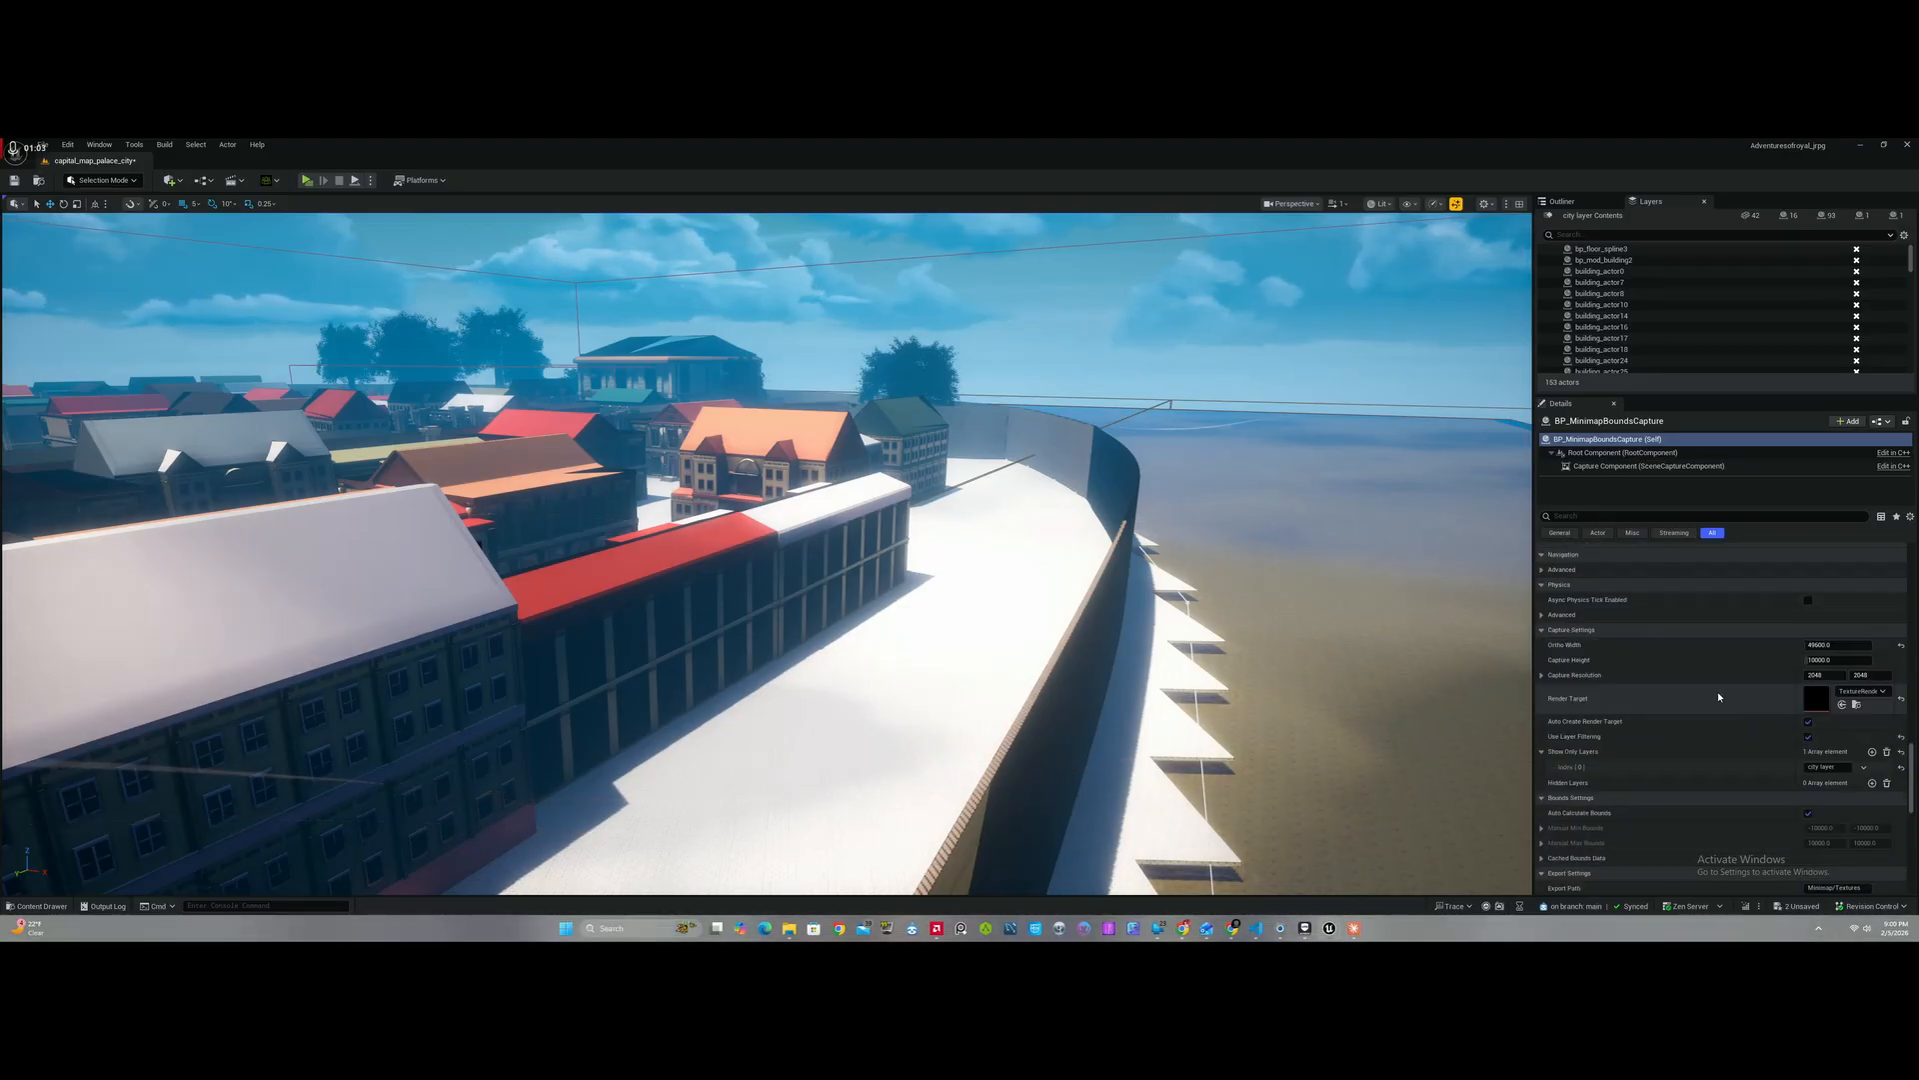
{"action": "scroll", "coordinate": [1717, 692], "scroll_direction": "down", "scroll_amount": 10}
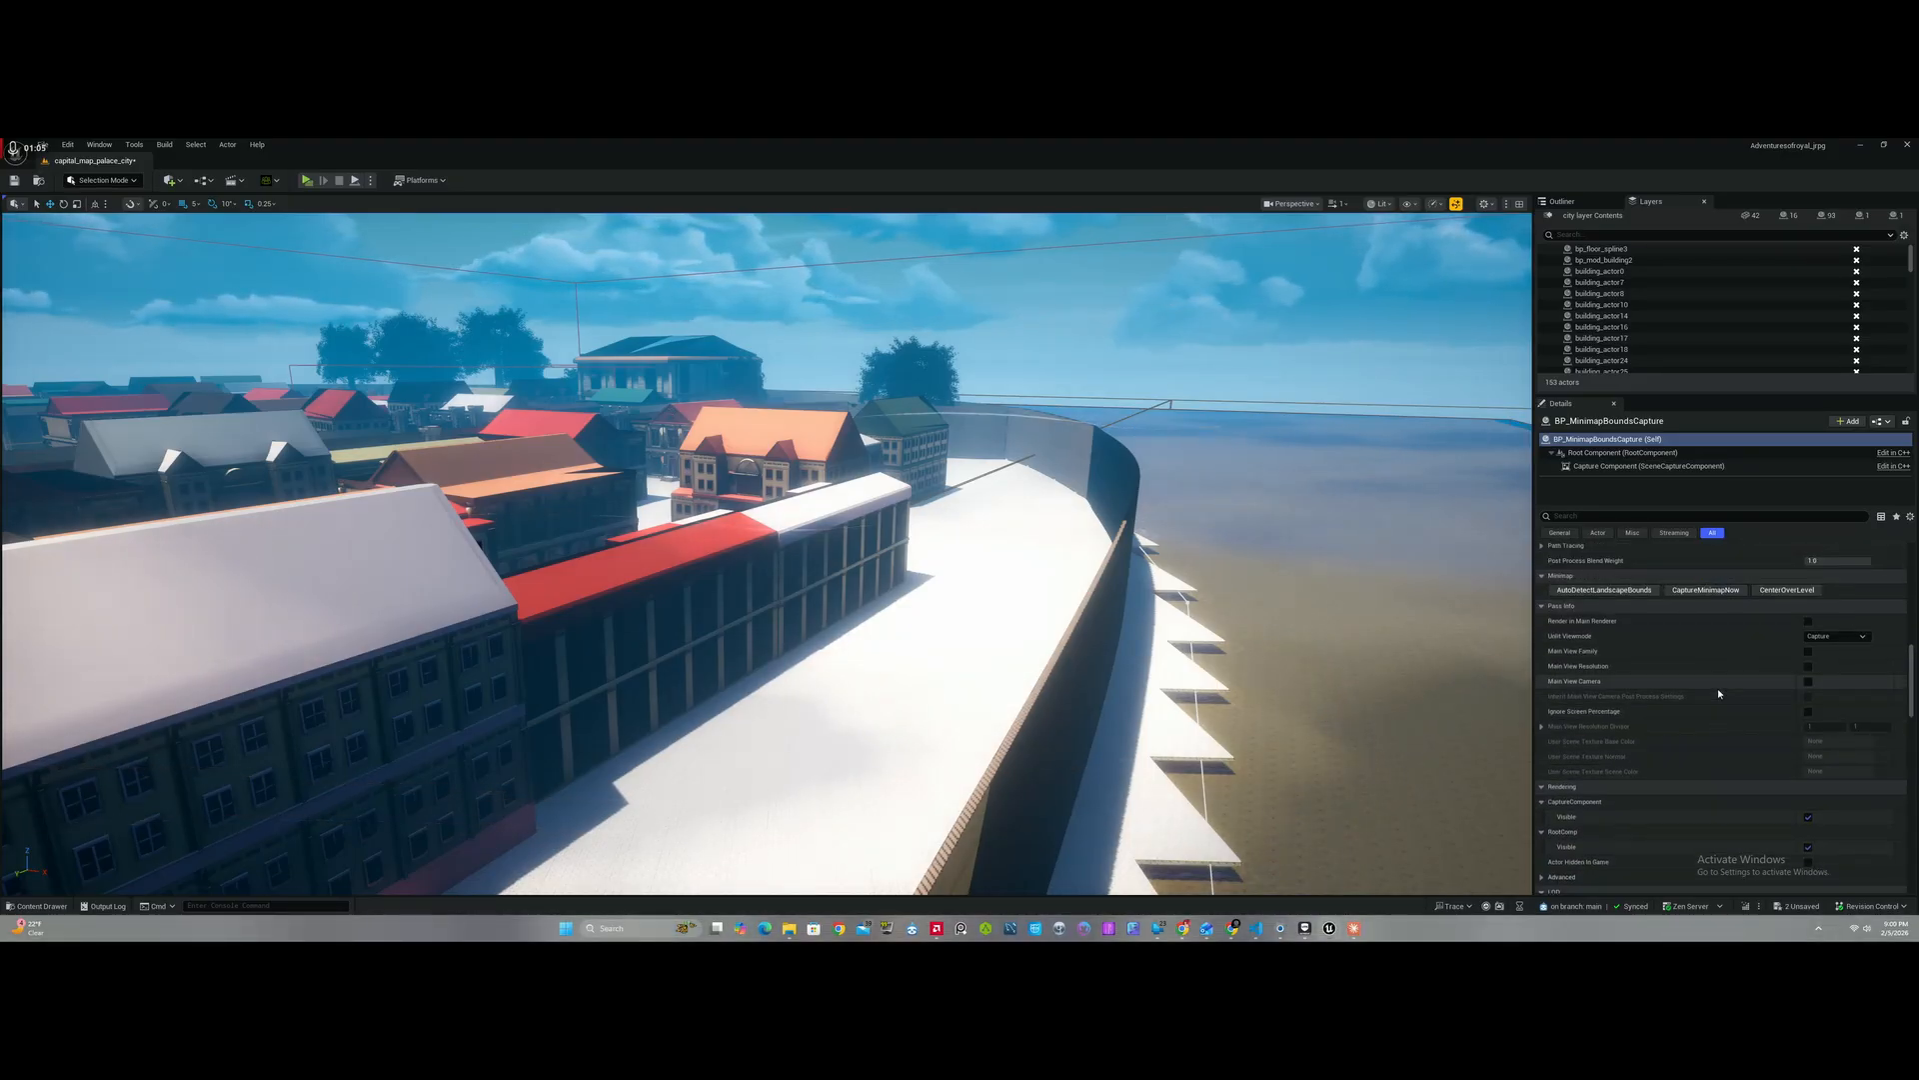
{"action": "scroll", "coordinate": [1719, 691], "scroll_direction": "down", "scroll_amount": 8}
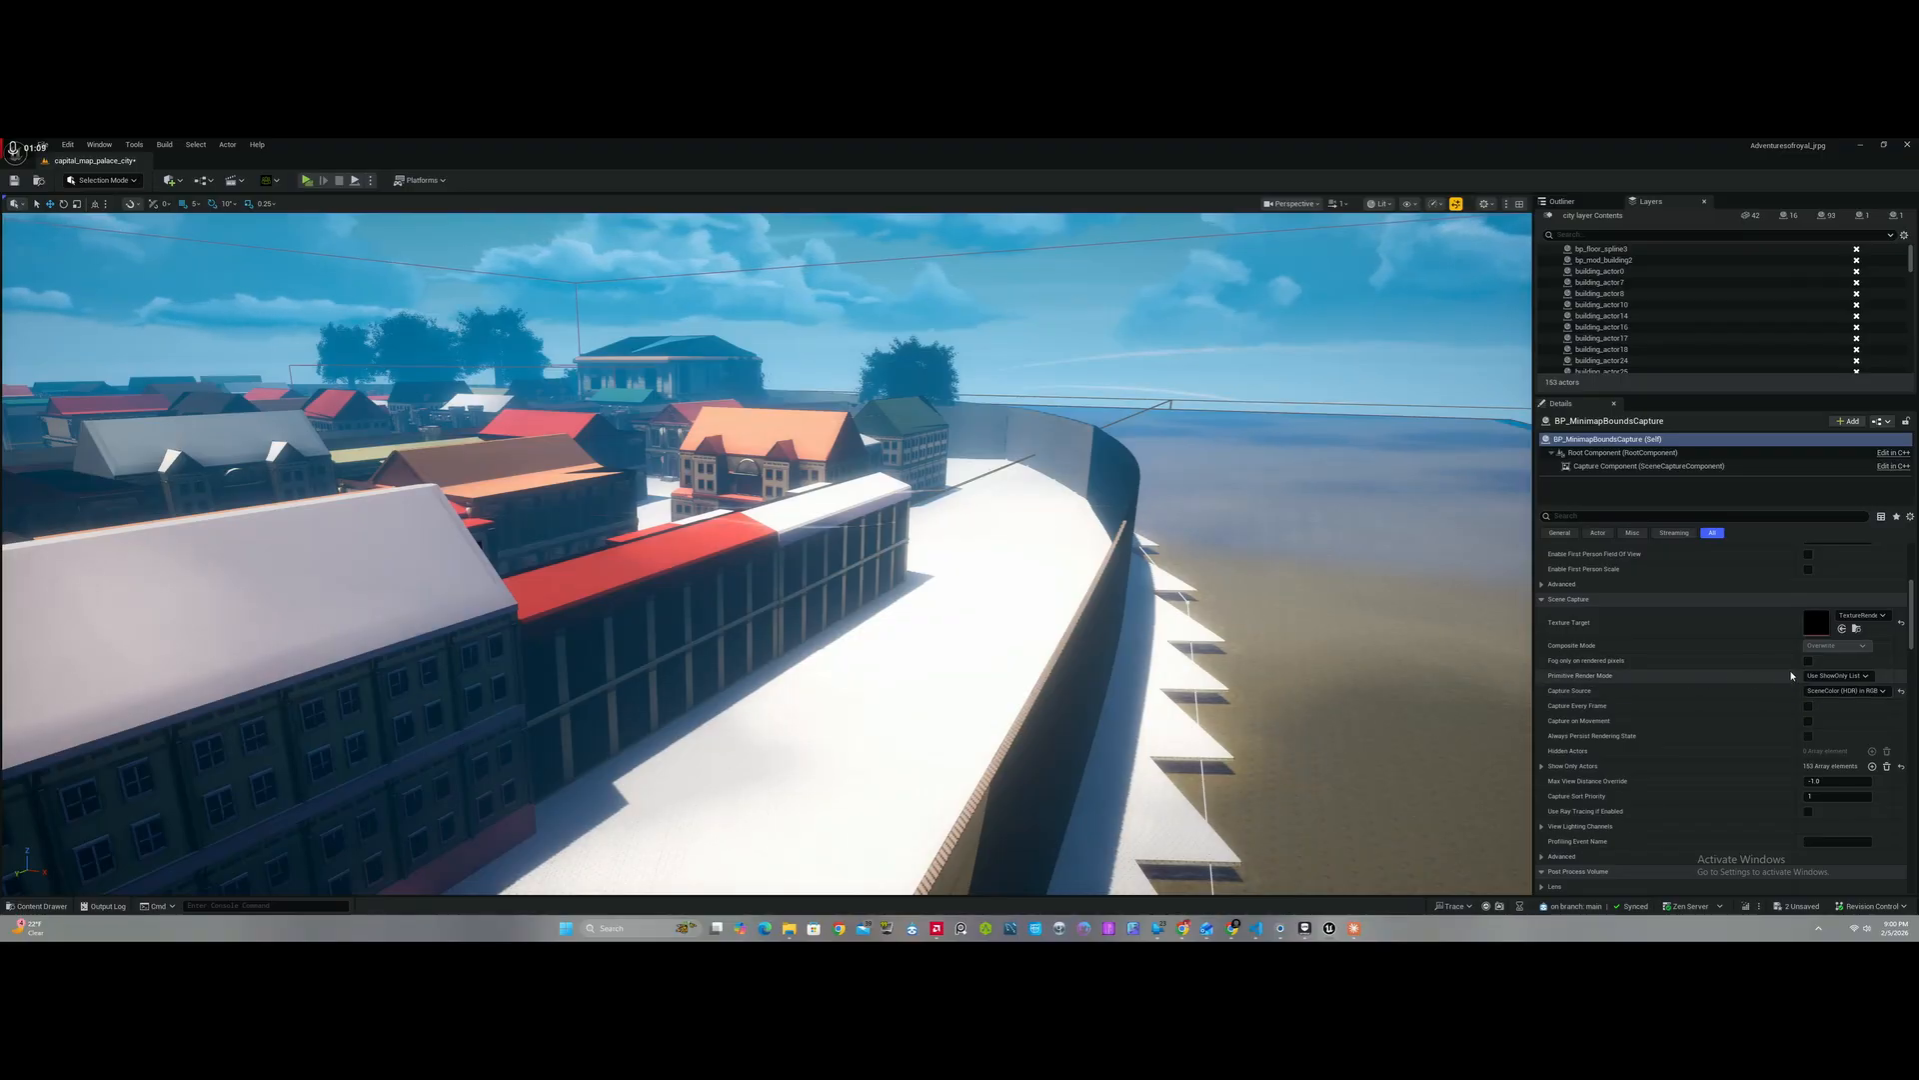
{"action": "left_click", "coordinate": [1823, 677]}
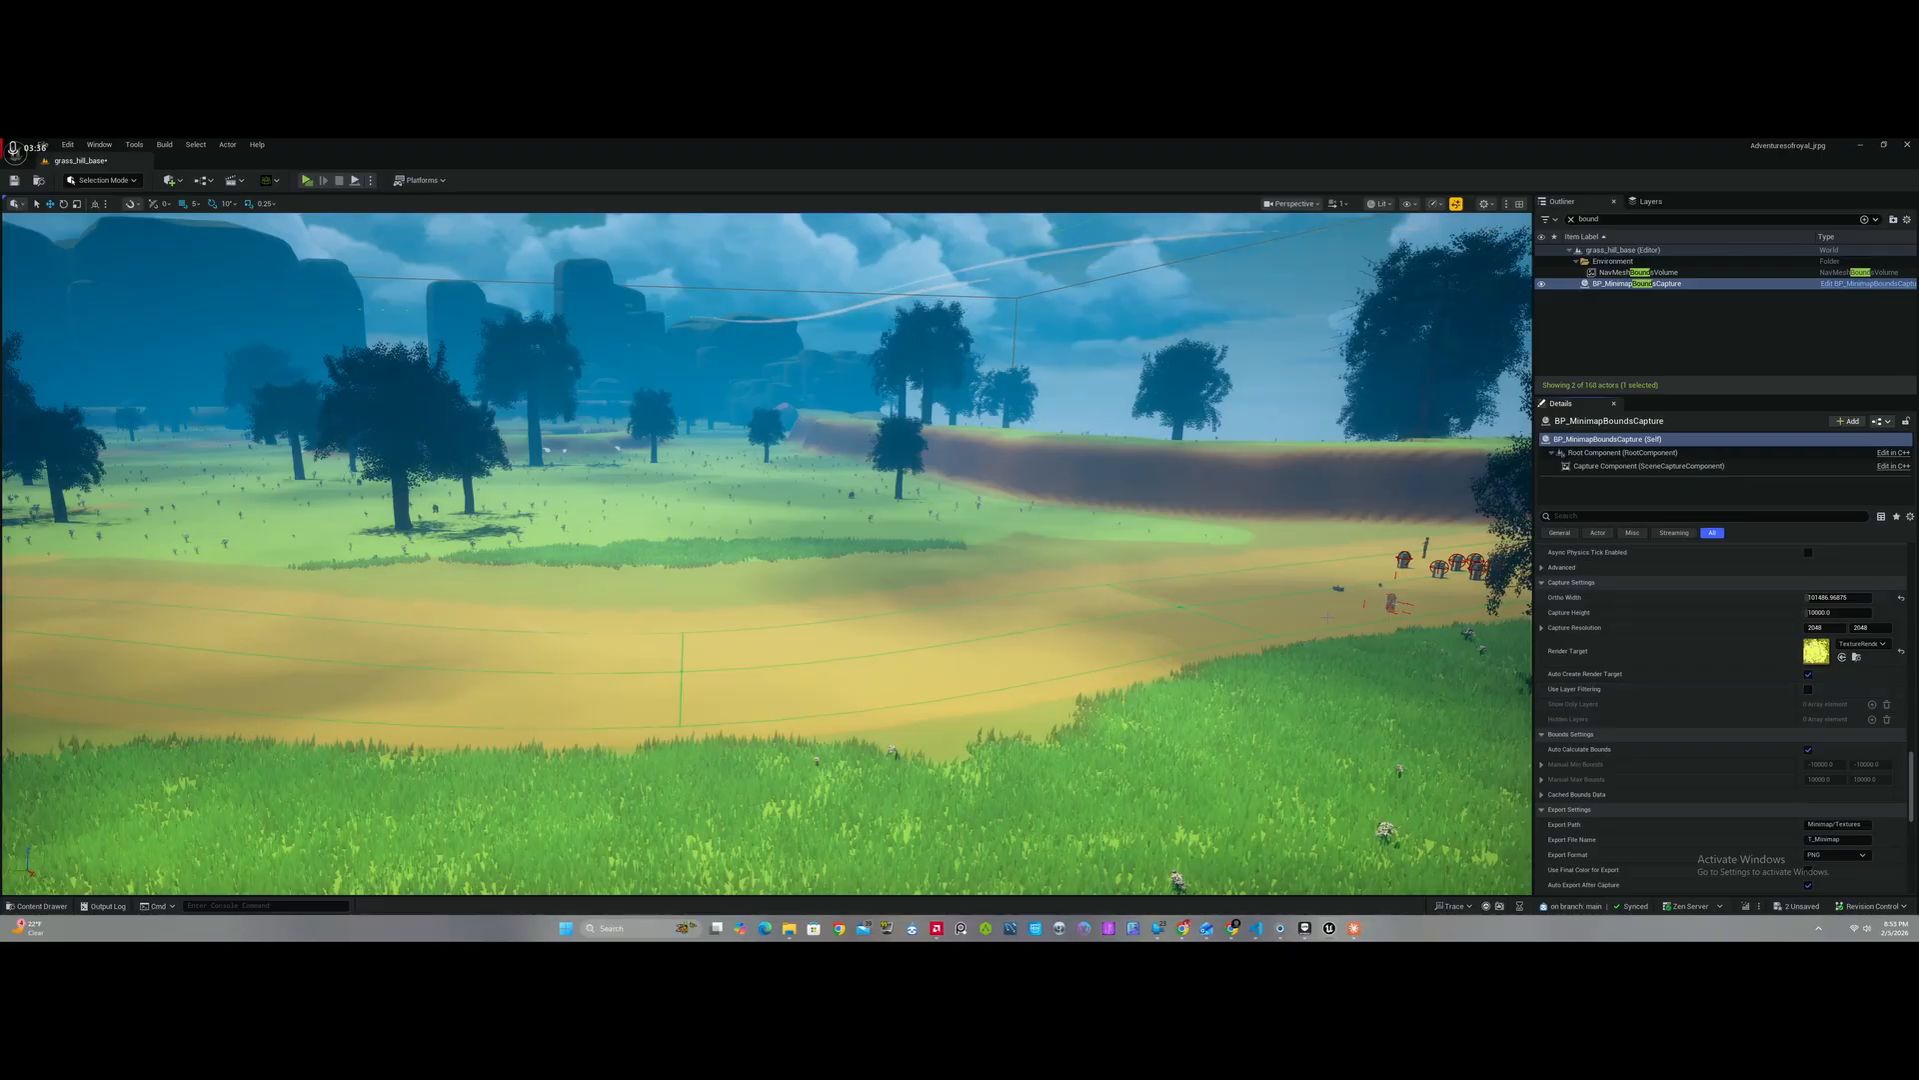
Step: Run CaptureMinimapNow on the BP_MinimapBoundsCapture actor in the grass_hill_base level
{"action": "right_click_drag", "start_coordinate": [1328, 616], "coordinate": [1372, 624]}
{"action": "key", "text": "w"}
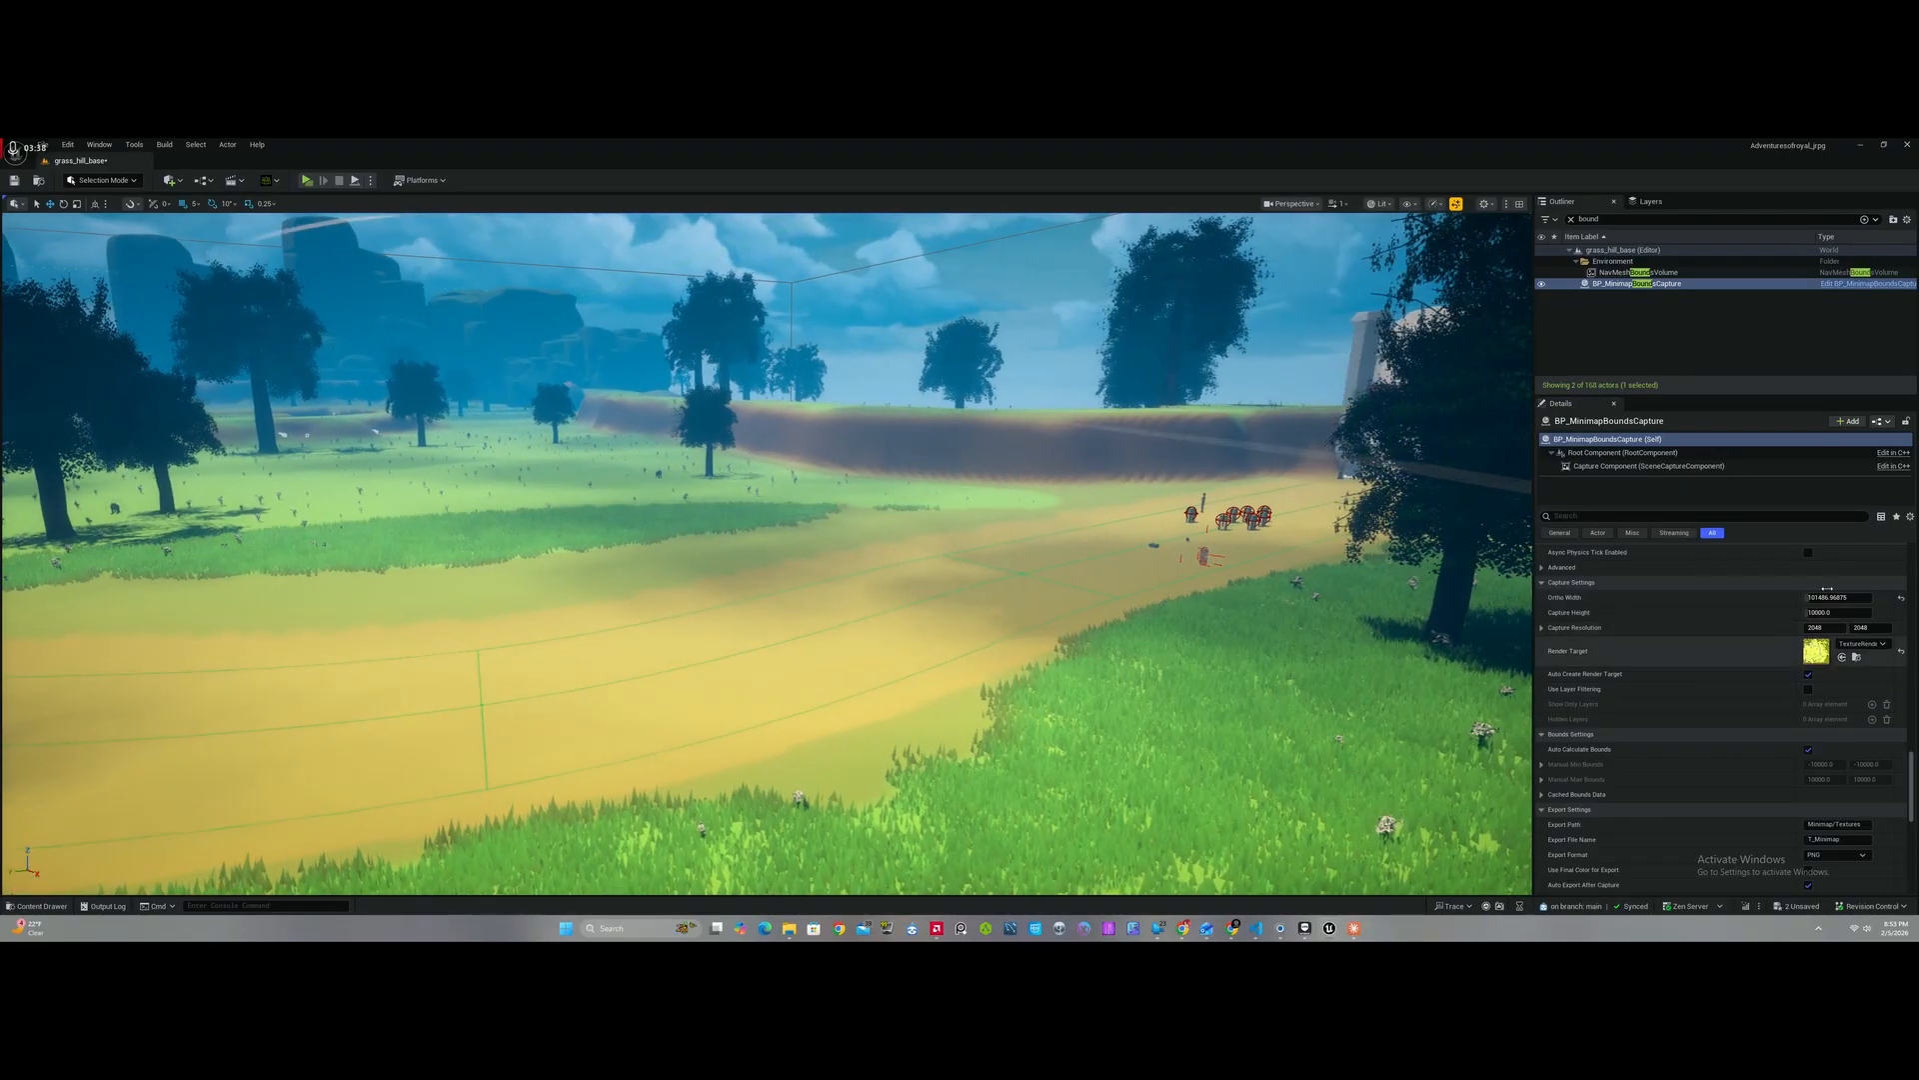
{"action": "scroll", "coordinate": [1686, 640], "scroll_direction": "down", "scroll_amount": 15}
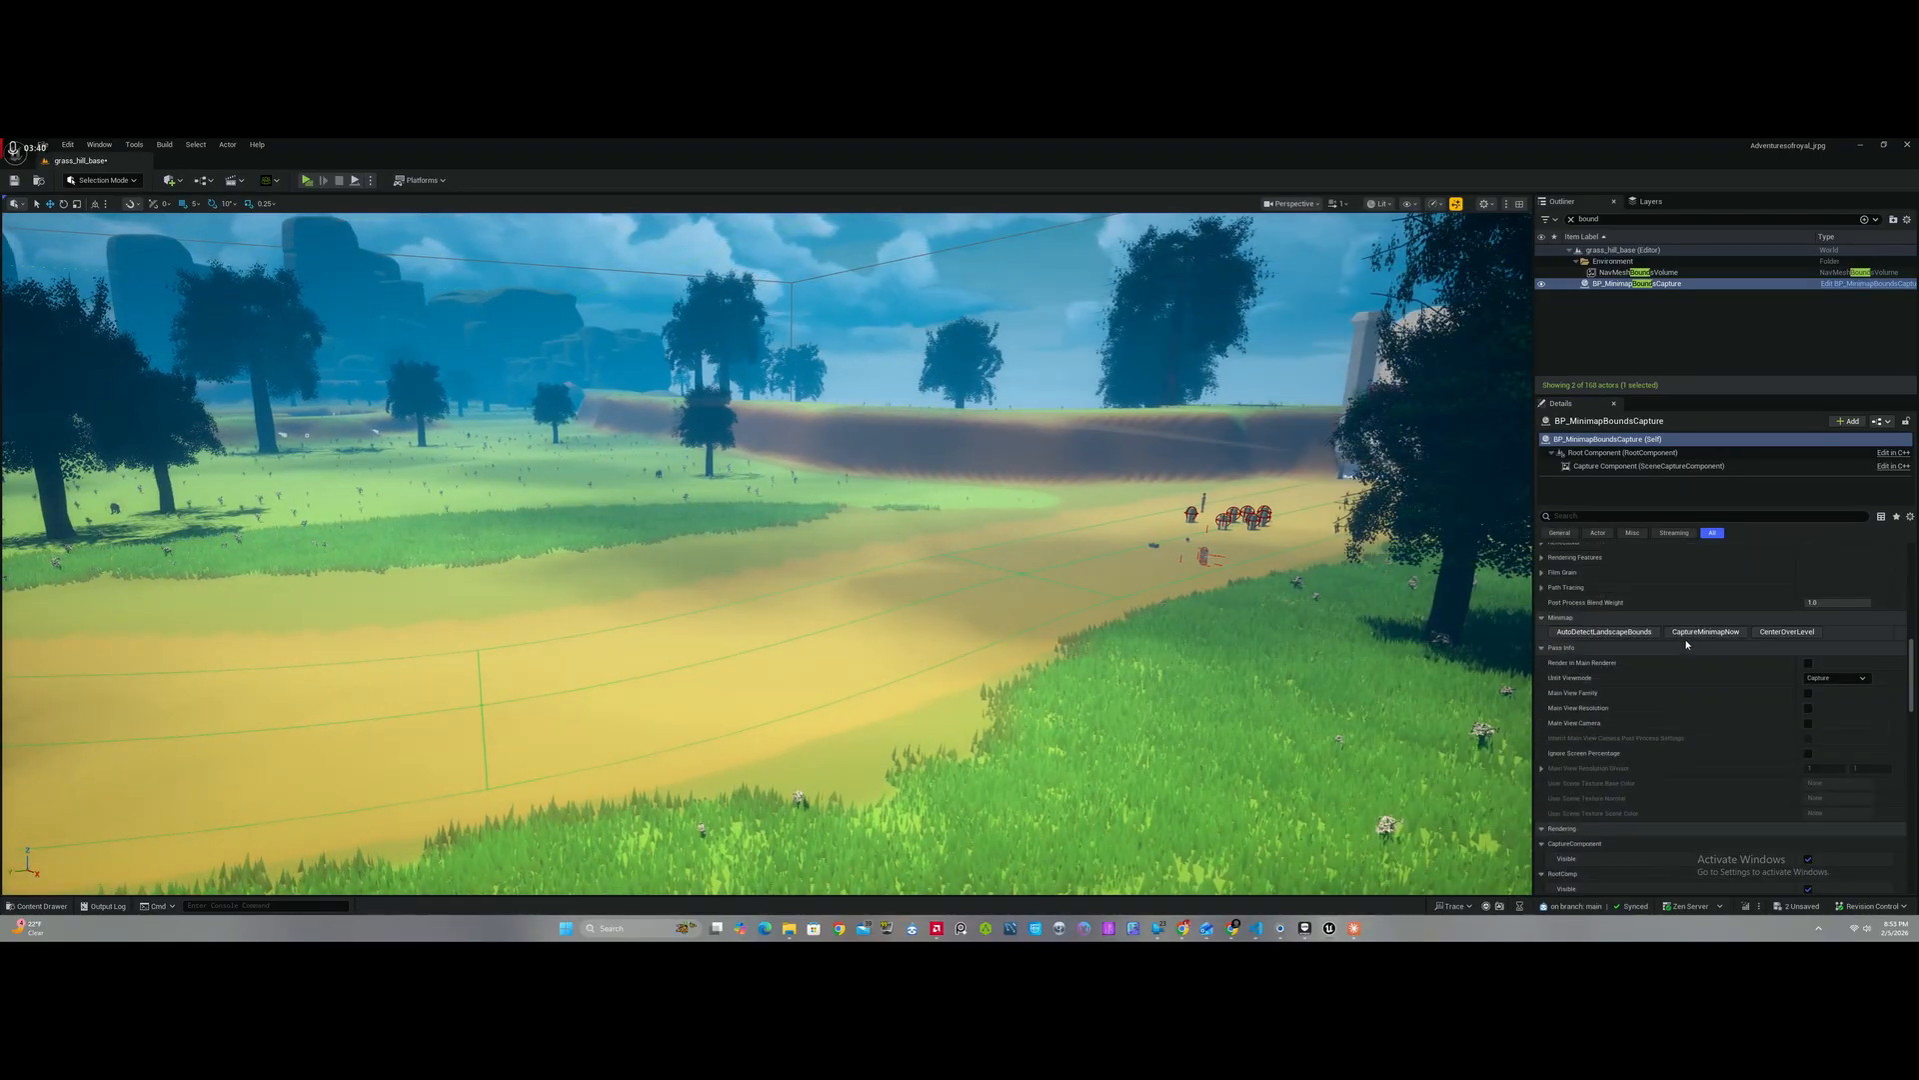
{"action": "scroll", "coordinate": [1700, 680], "scroll_direction": "up", "scroll_amount": 3}
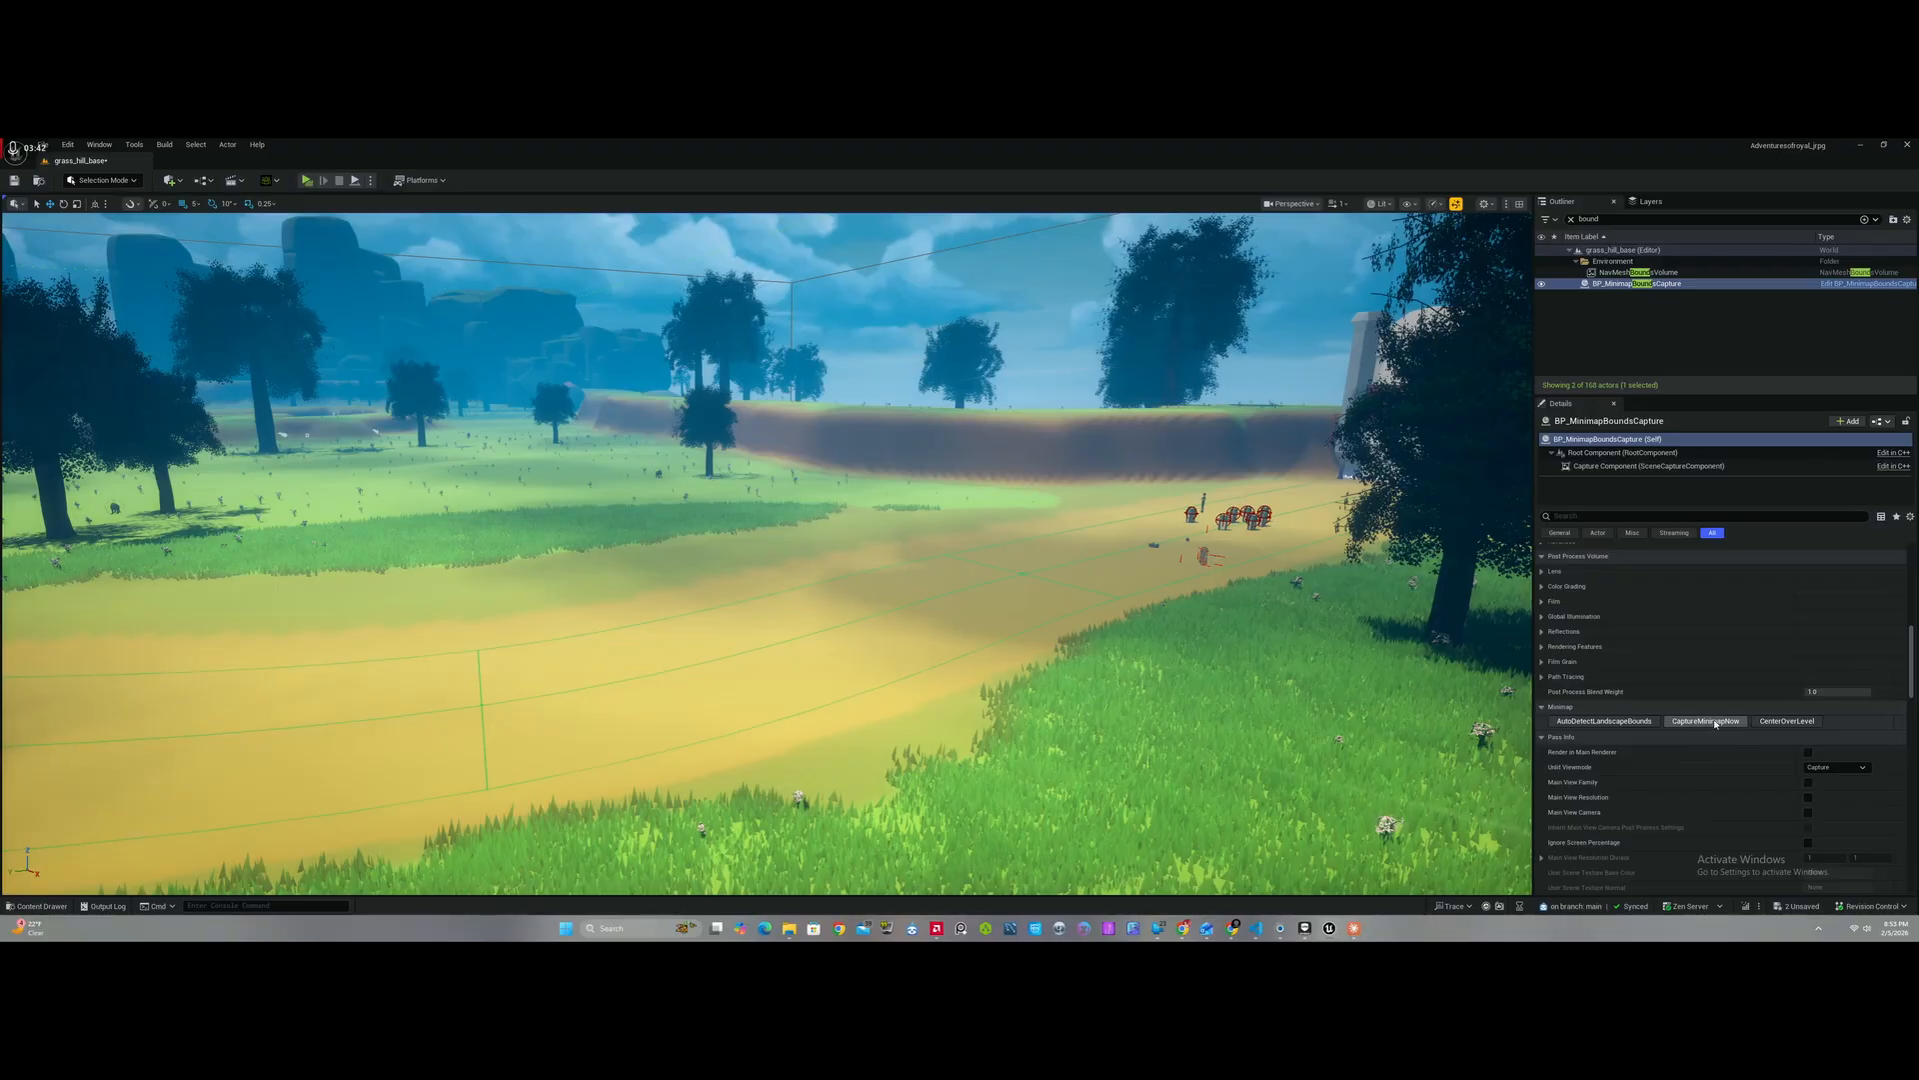
{"action": "left_click", "coordinate": [1715, 721]}
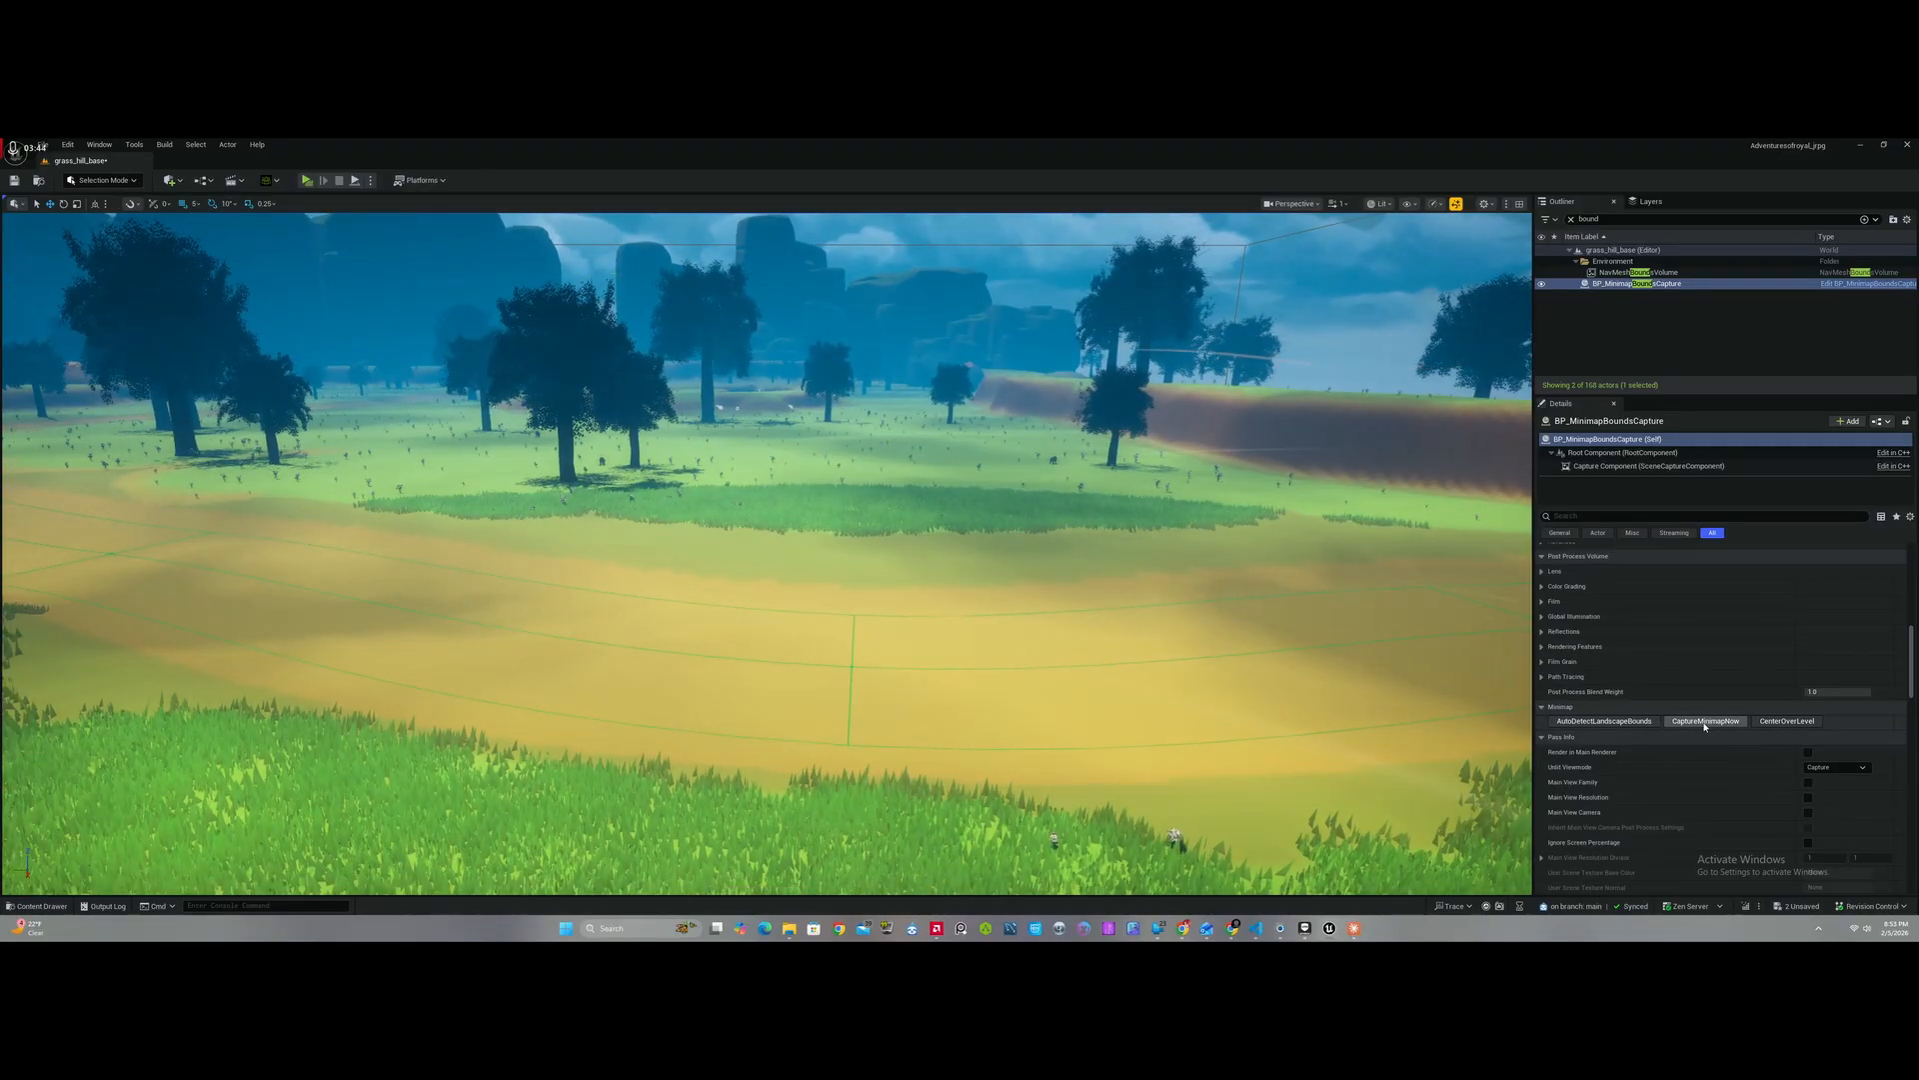
Step: Browse the project content to the Minimap folder and check its Textures subfolder for exported minimap images
{"action": "key", "text": "ctrl+space"}
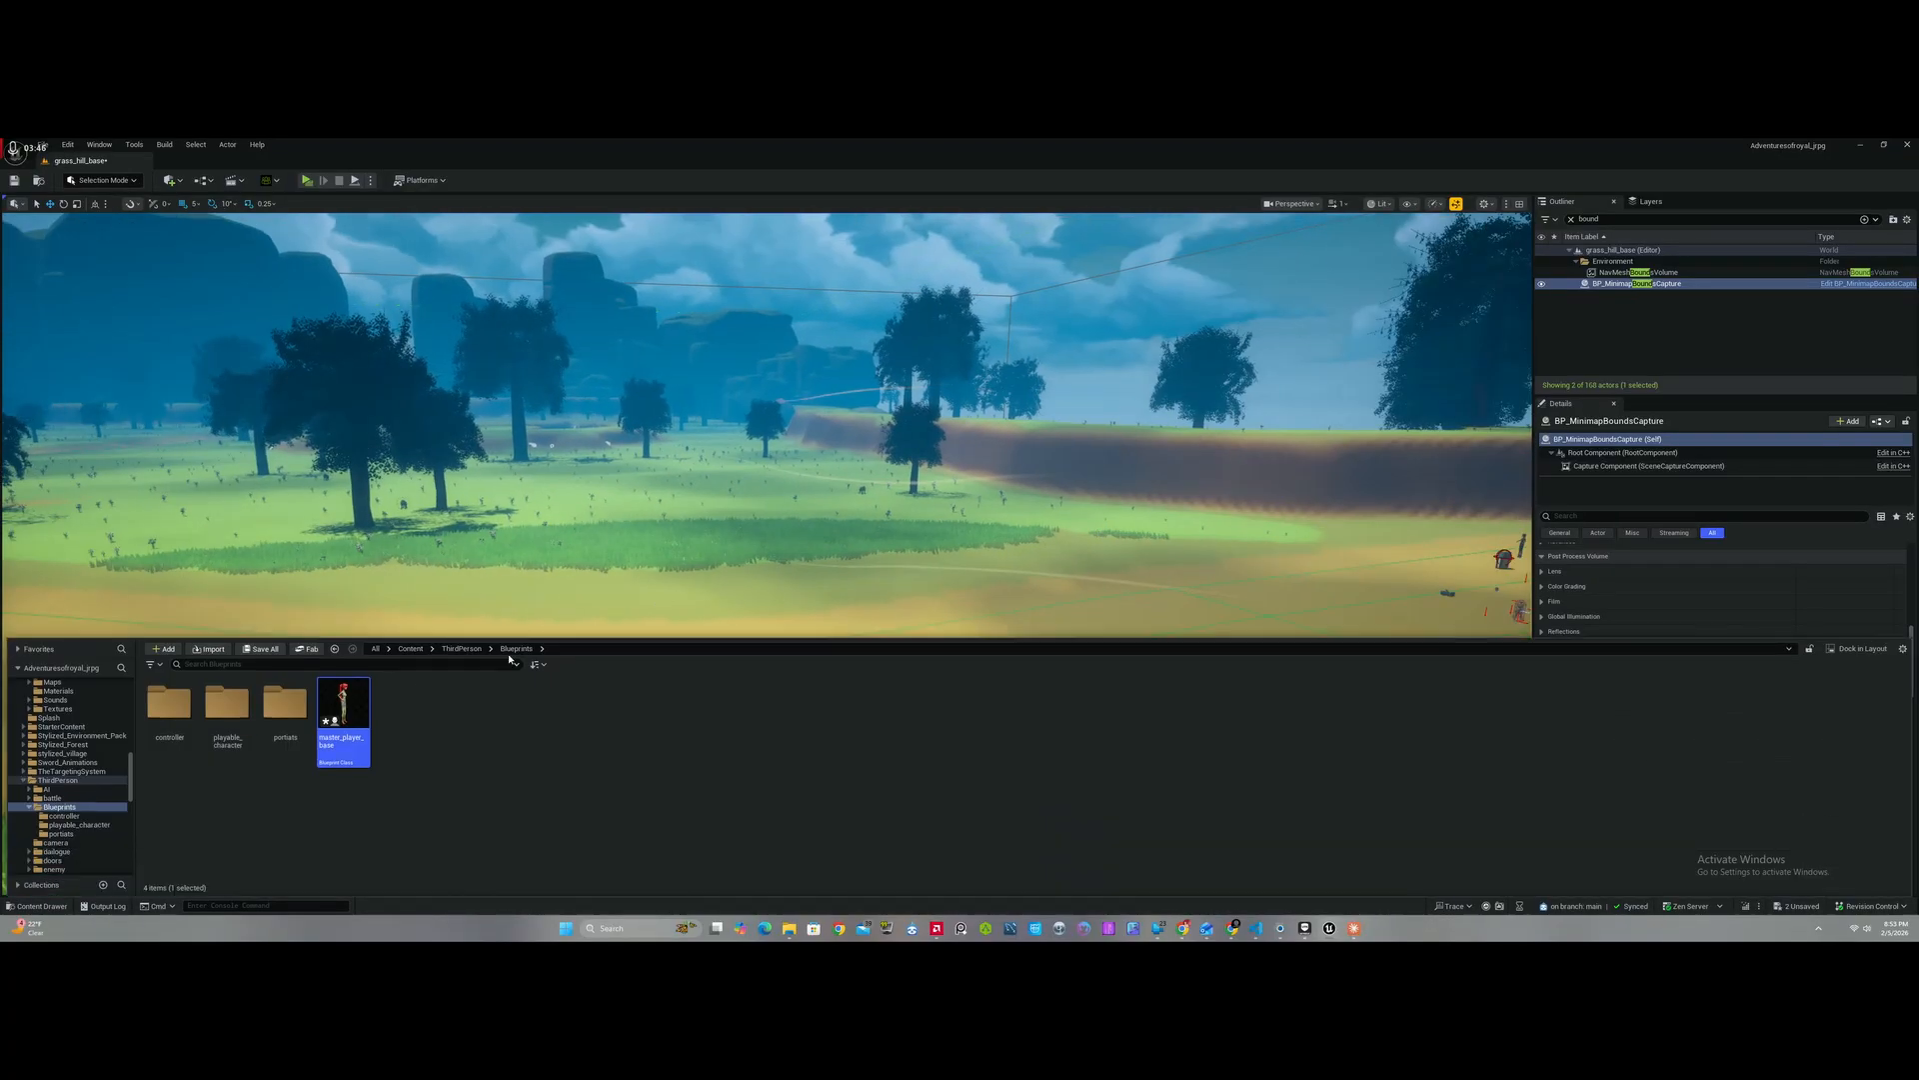
{"action": "left_click", "coordinate": [441, 649]}
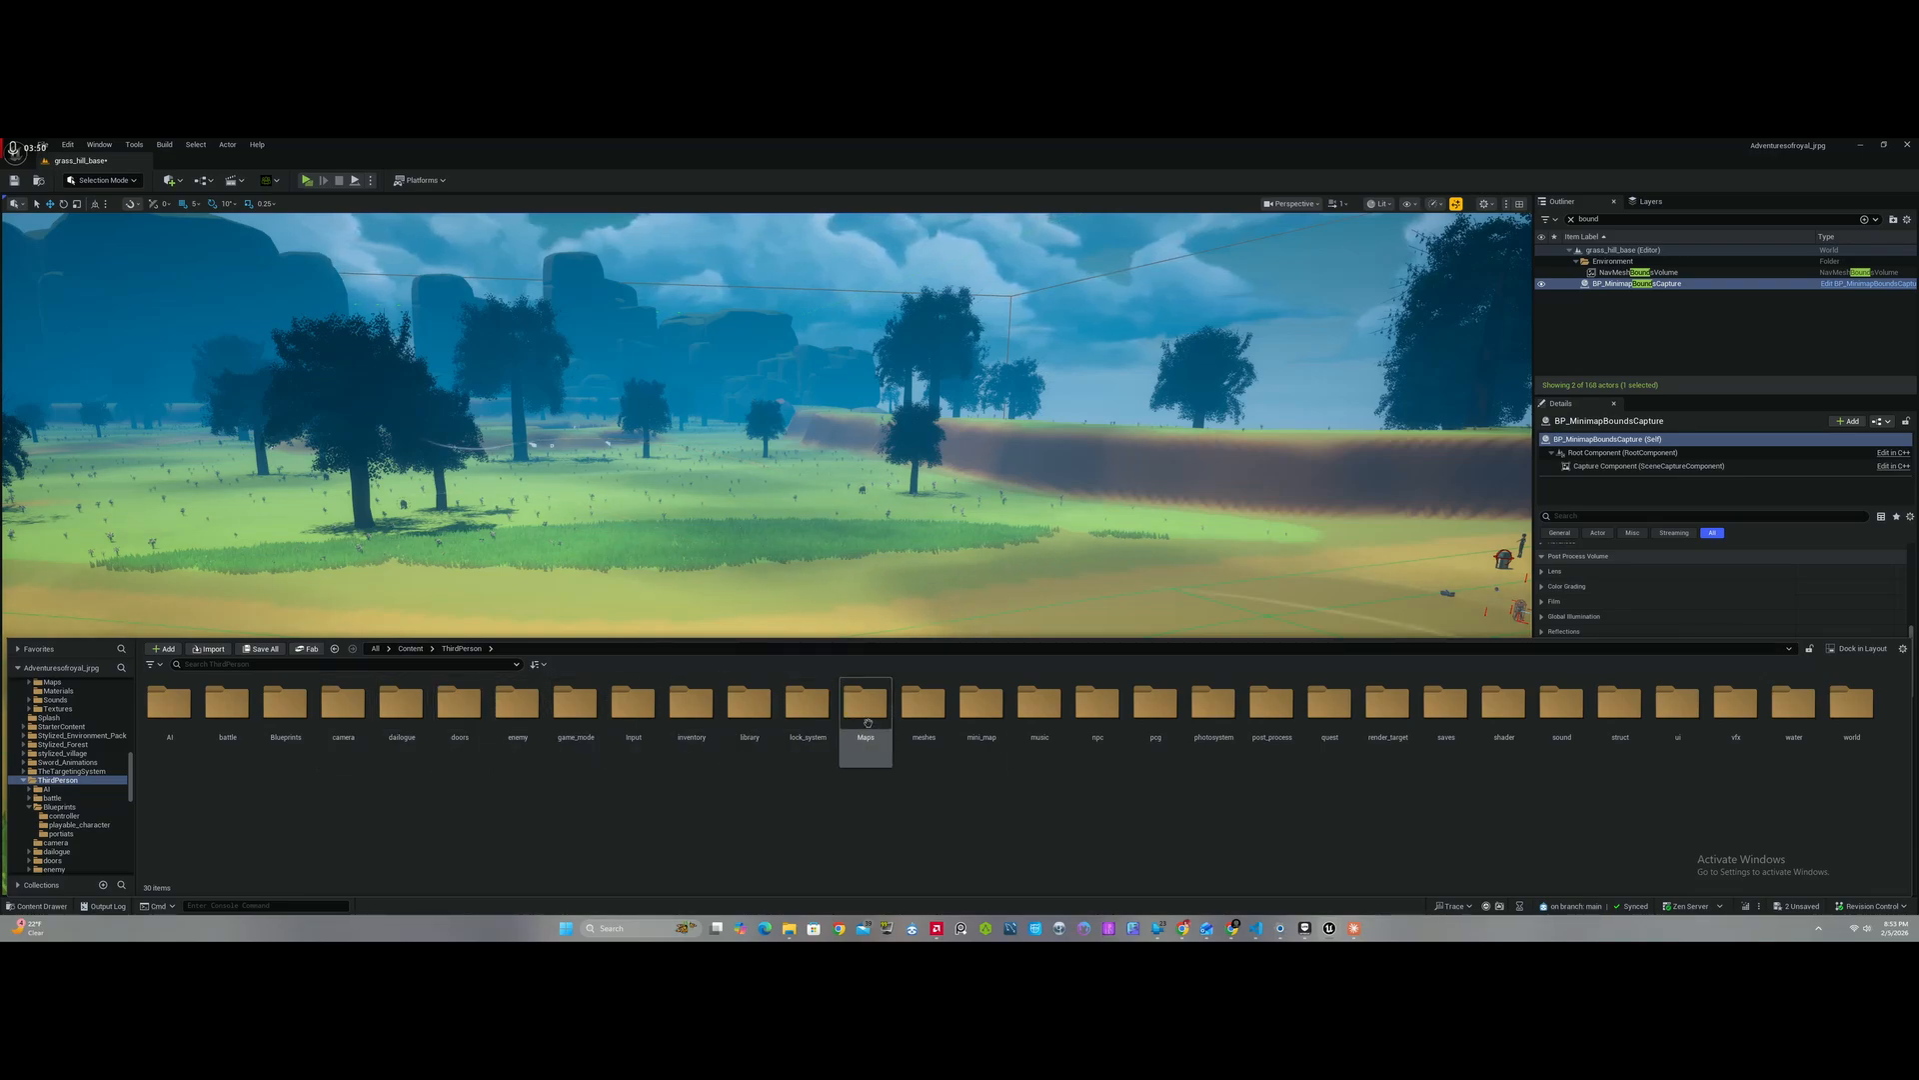
{"action": "left_click", "coordinate": [411, 649]}
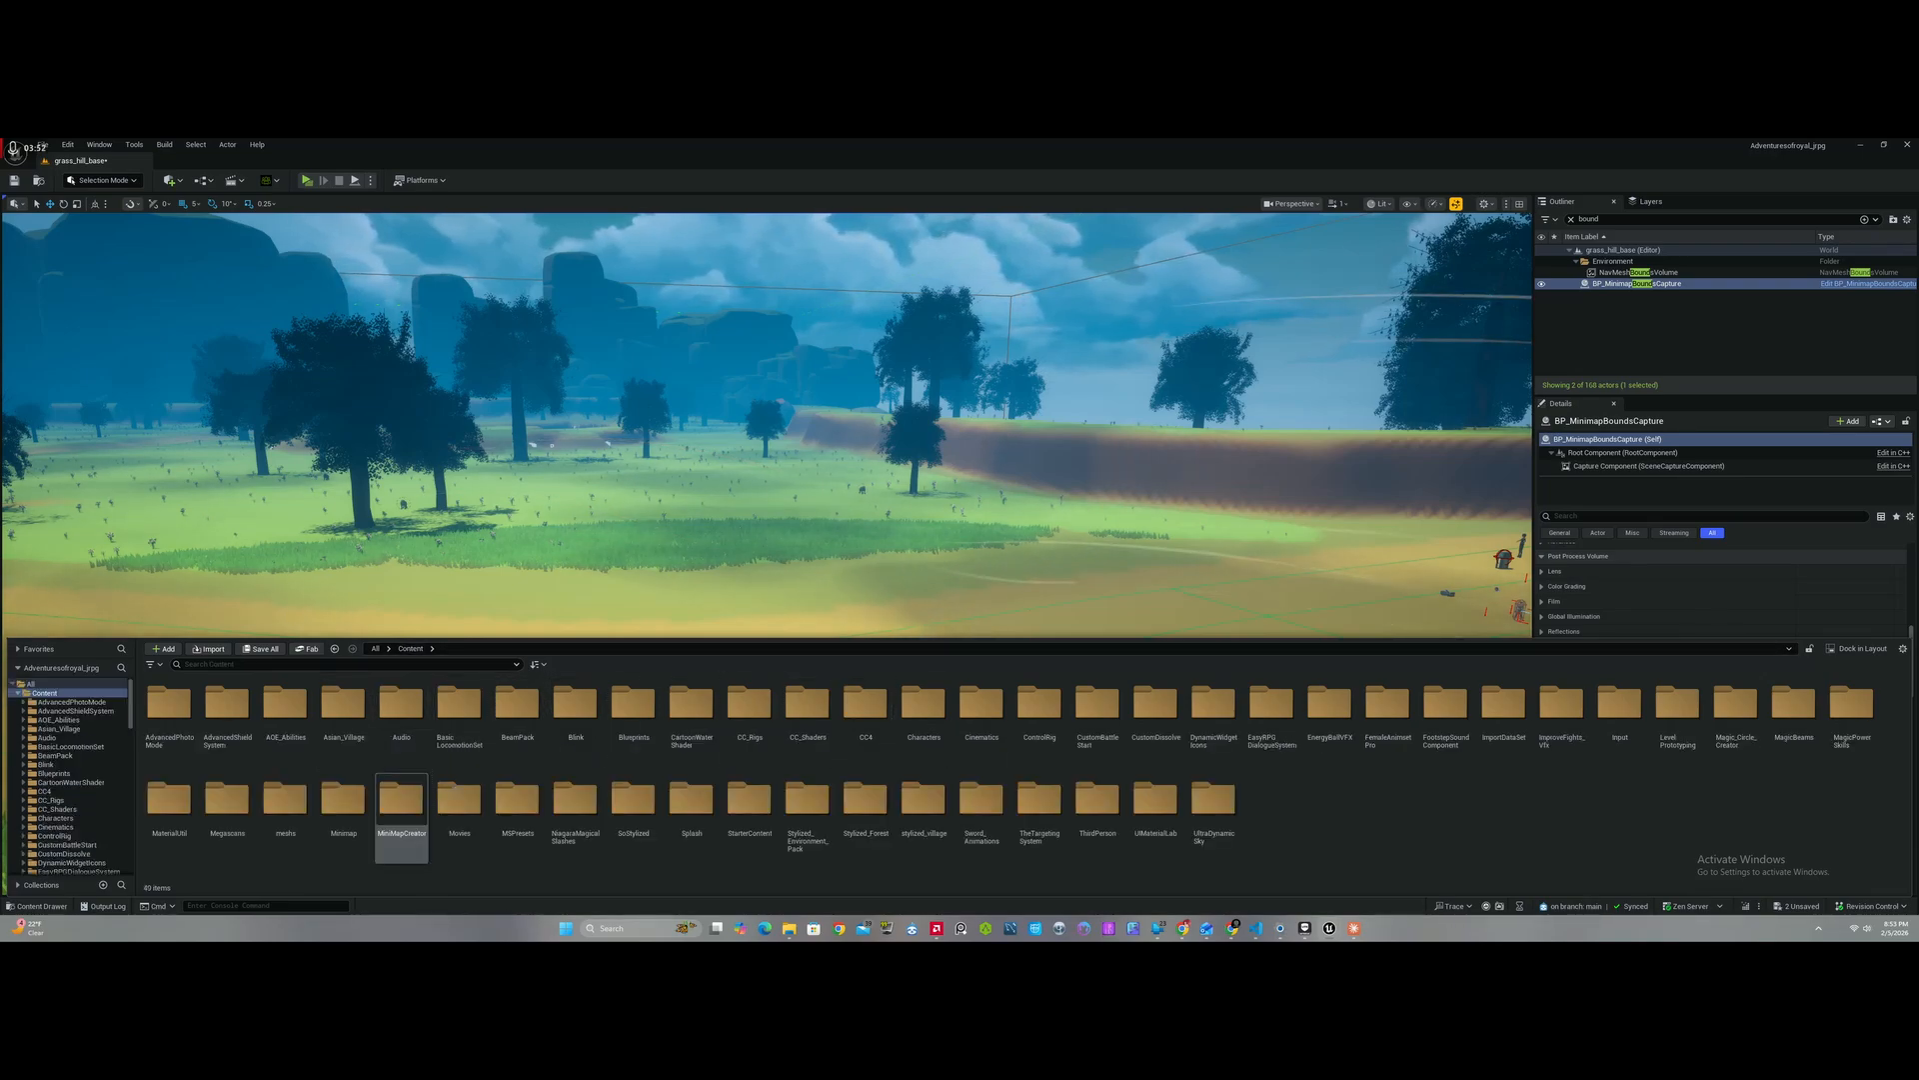
{"action": "double_click", "coordinate": [342, 800]}
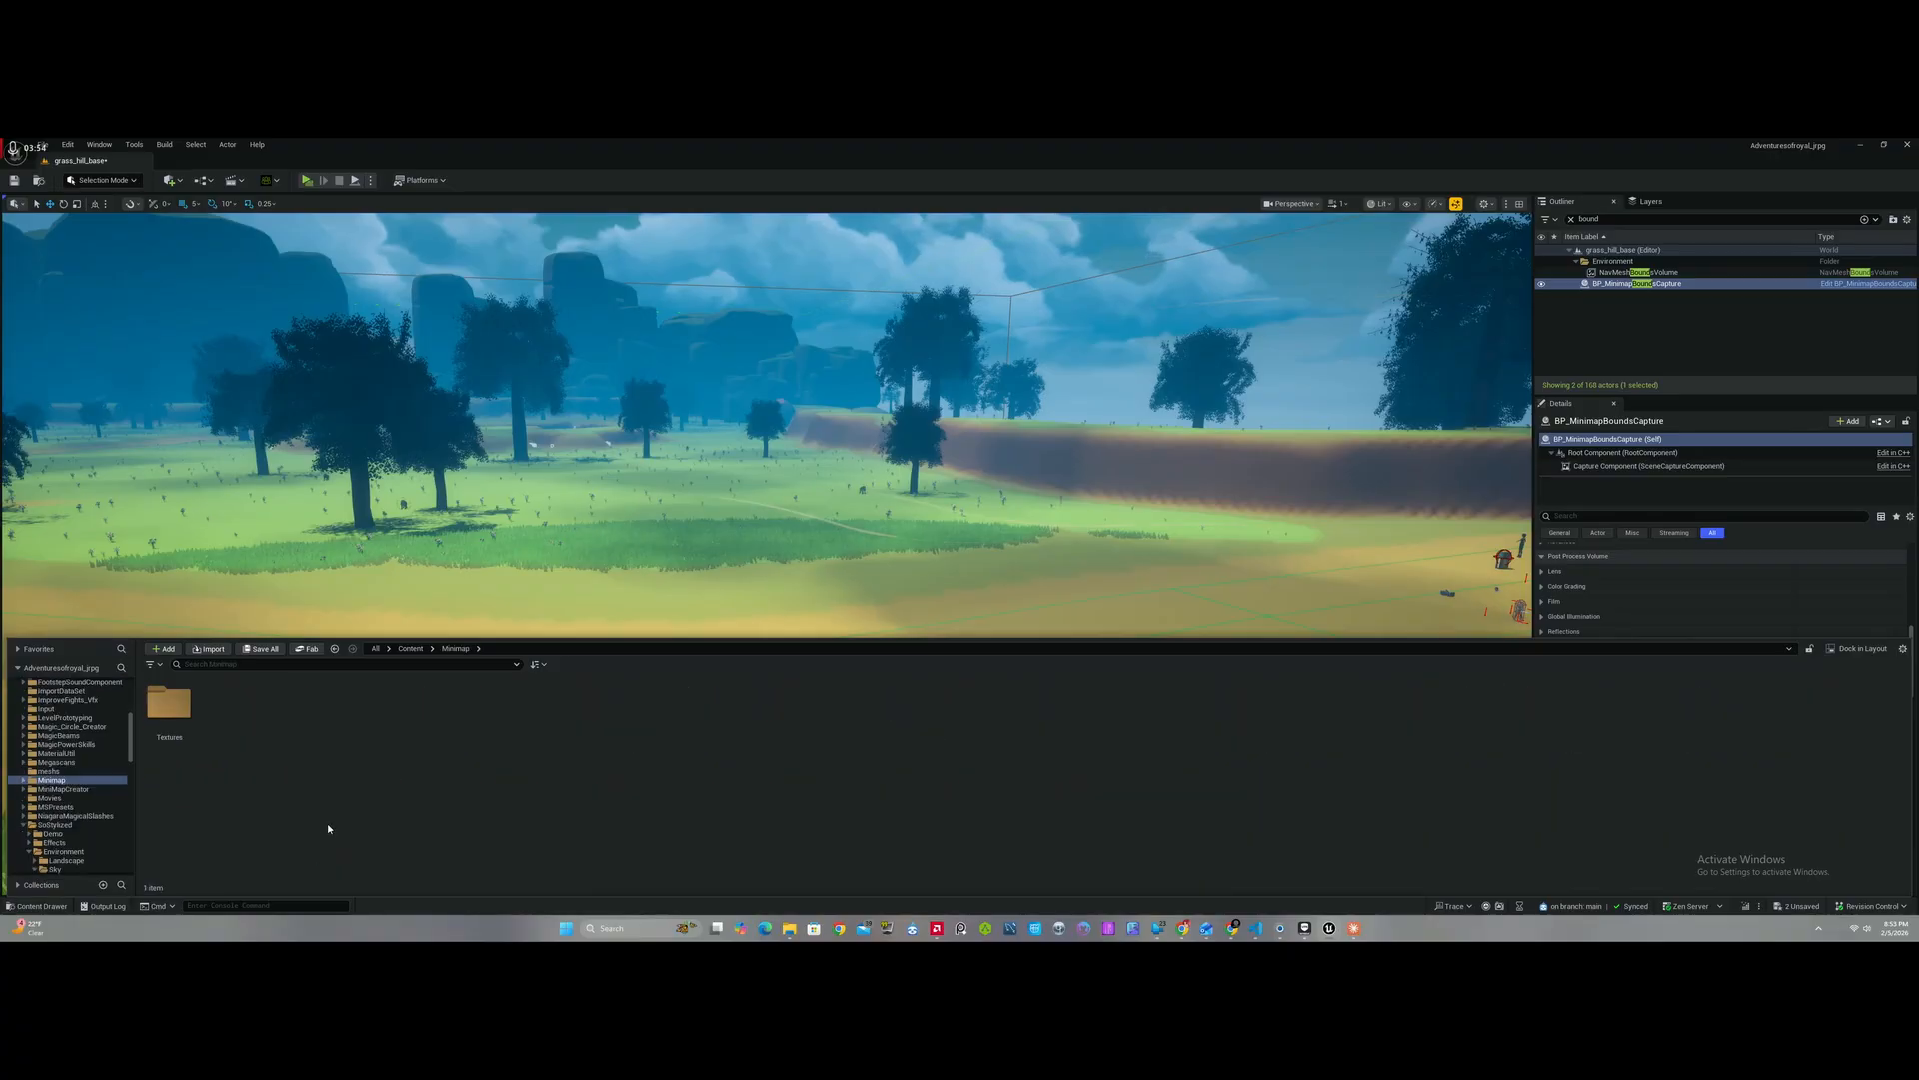
{"action": "double_click", "coordinate": [176, 742]}
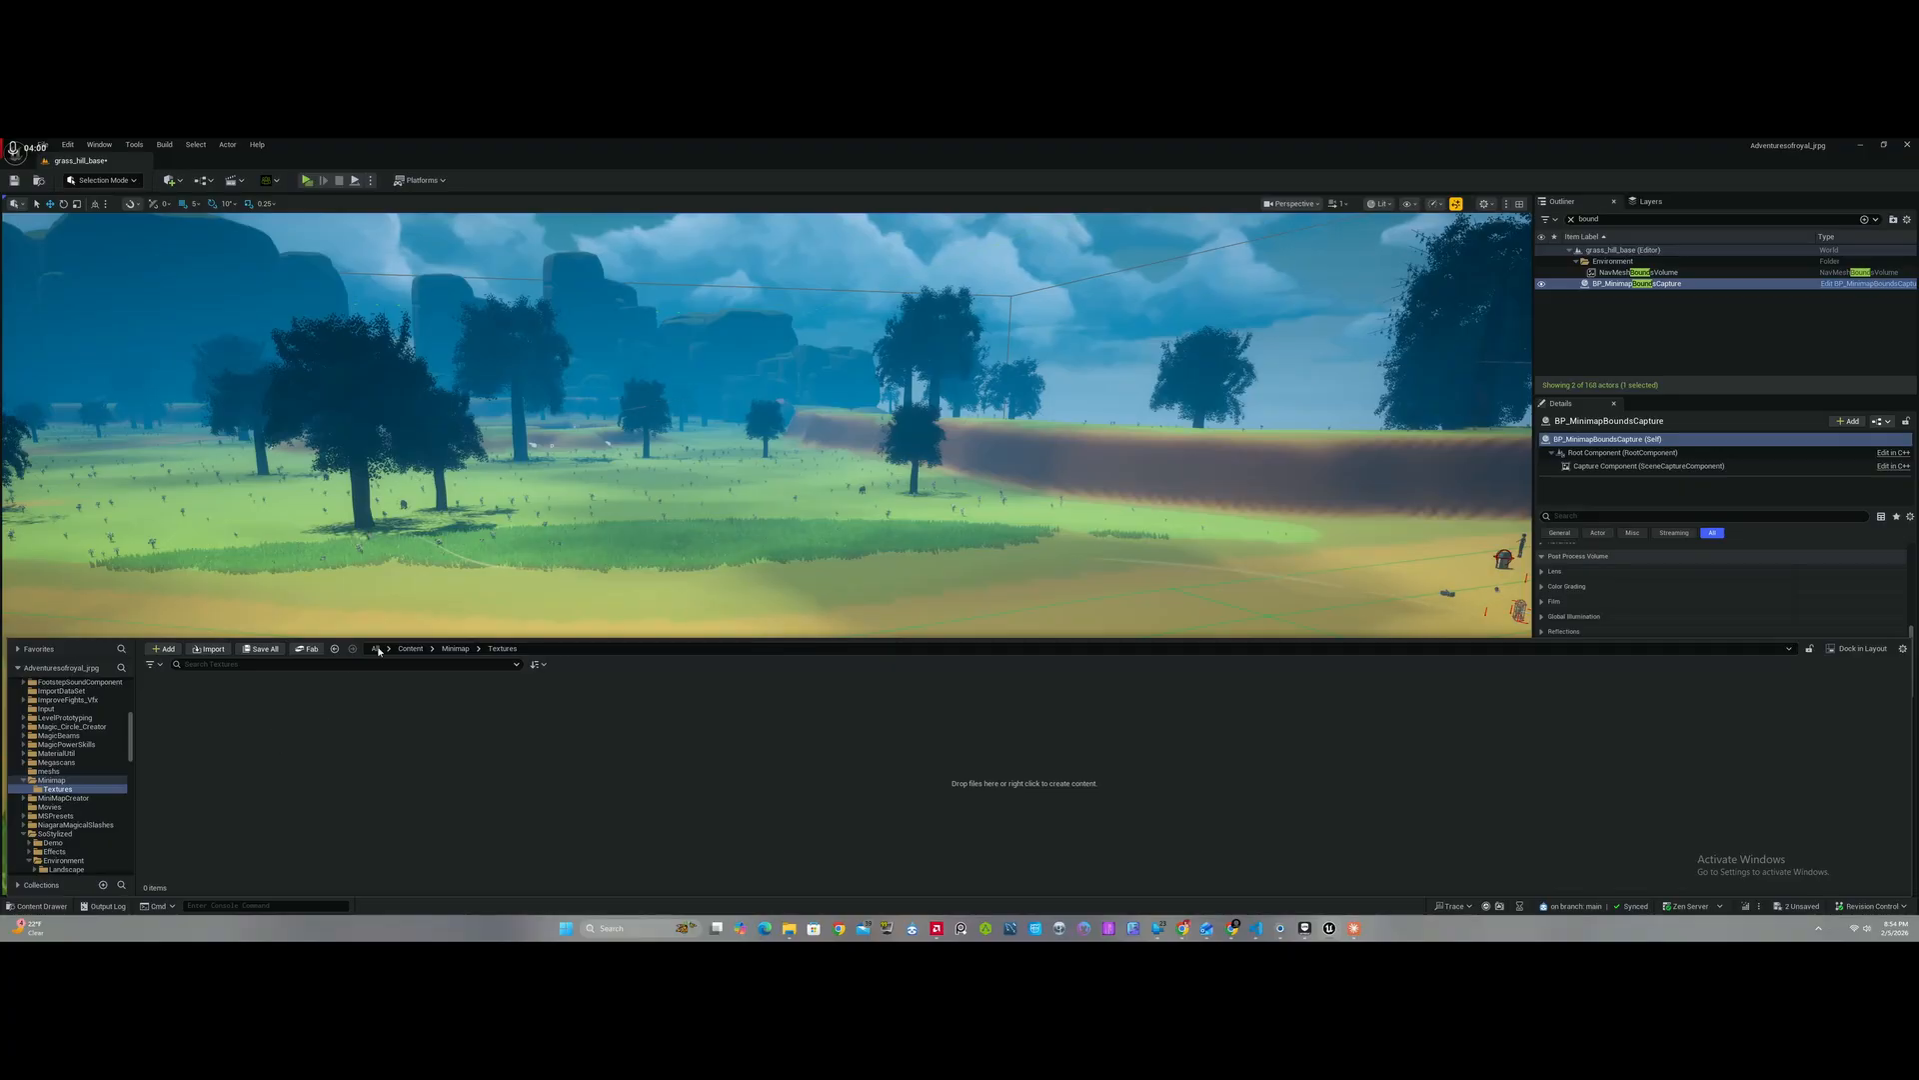
{"action": "left_click", "coordinate": [457, 649]}
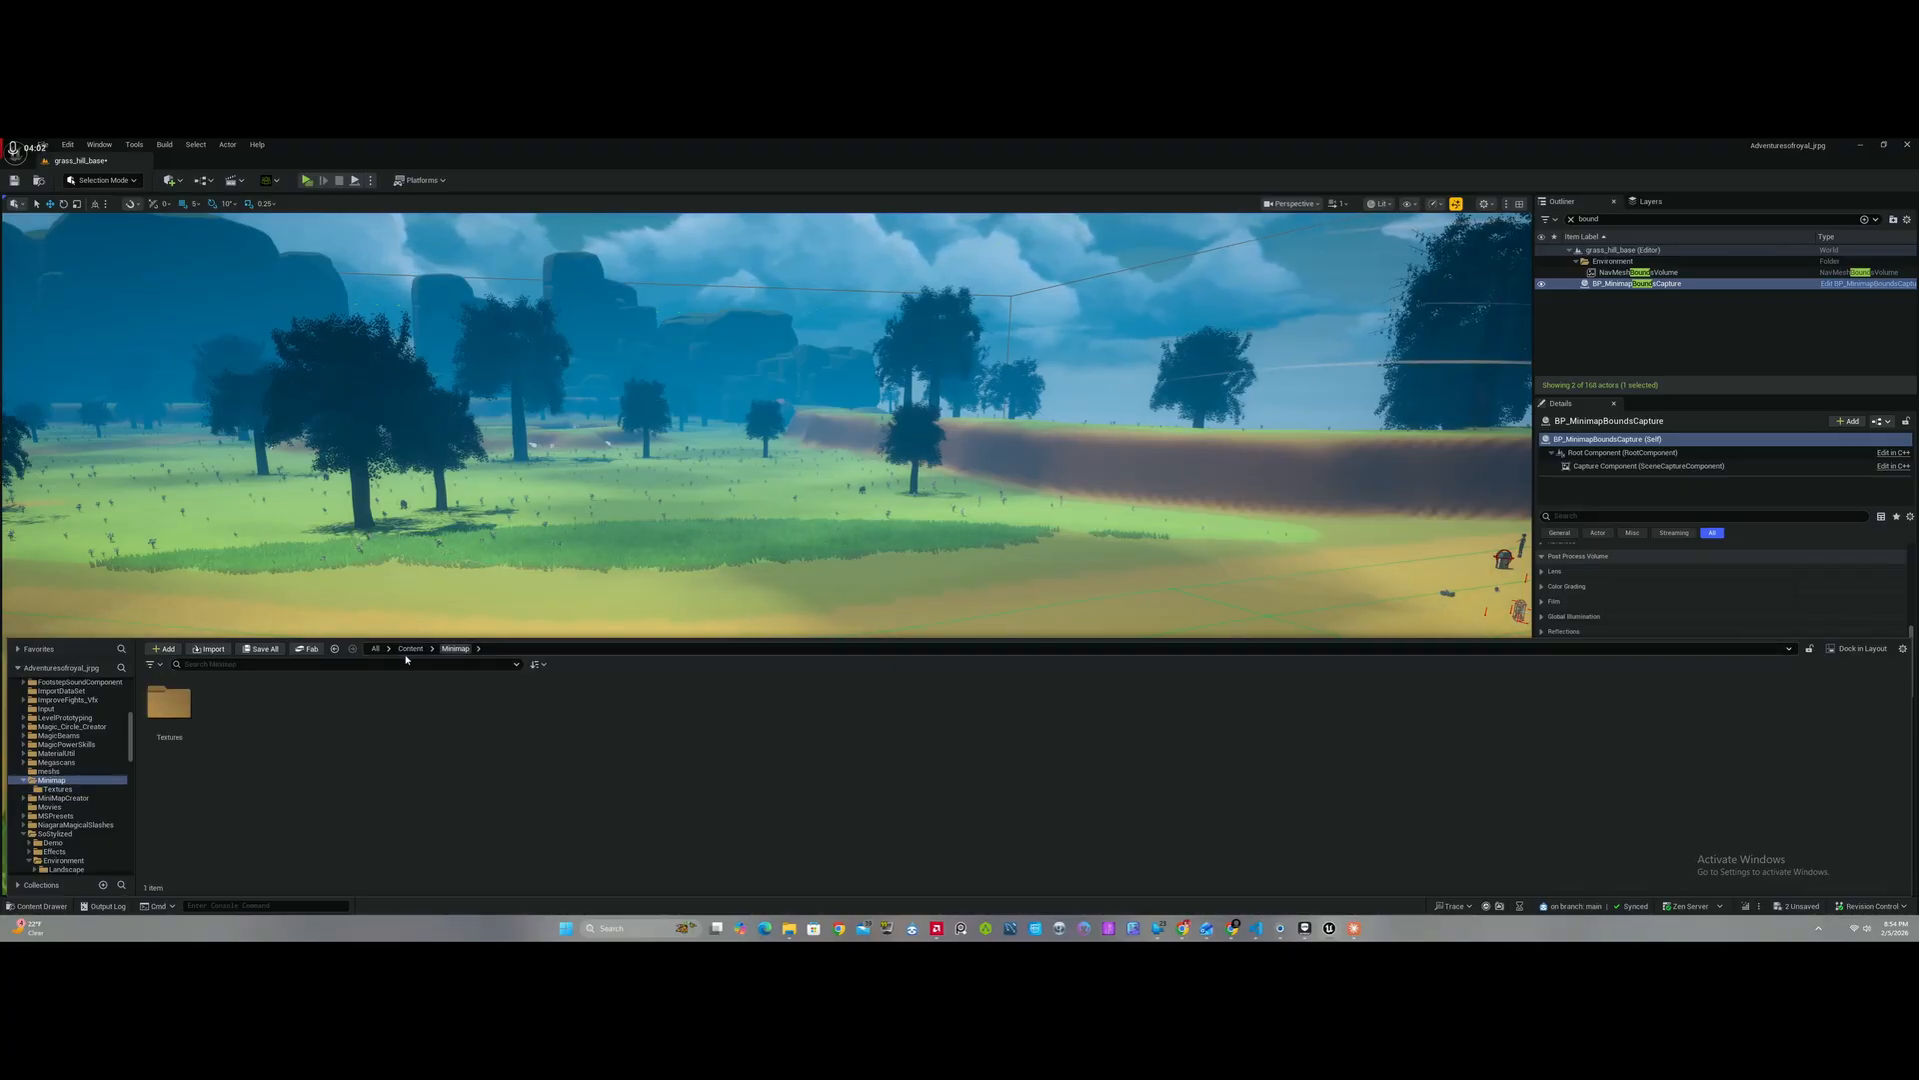
Step: View the Emerald_Vale1 map texture from the Minimap System plugin's Asset folder, then minimize the texture editor
{"action": "left_click", "coordinate": [377, 649]}
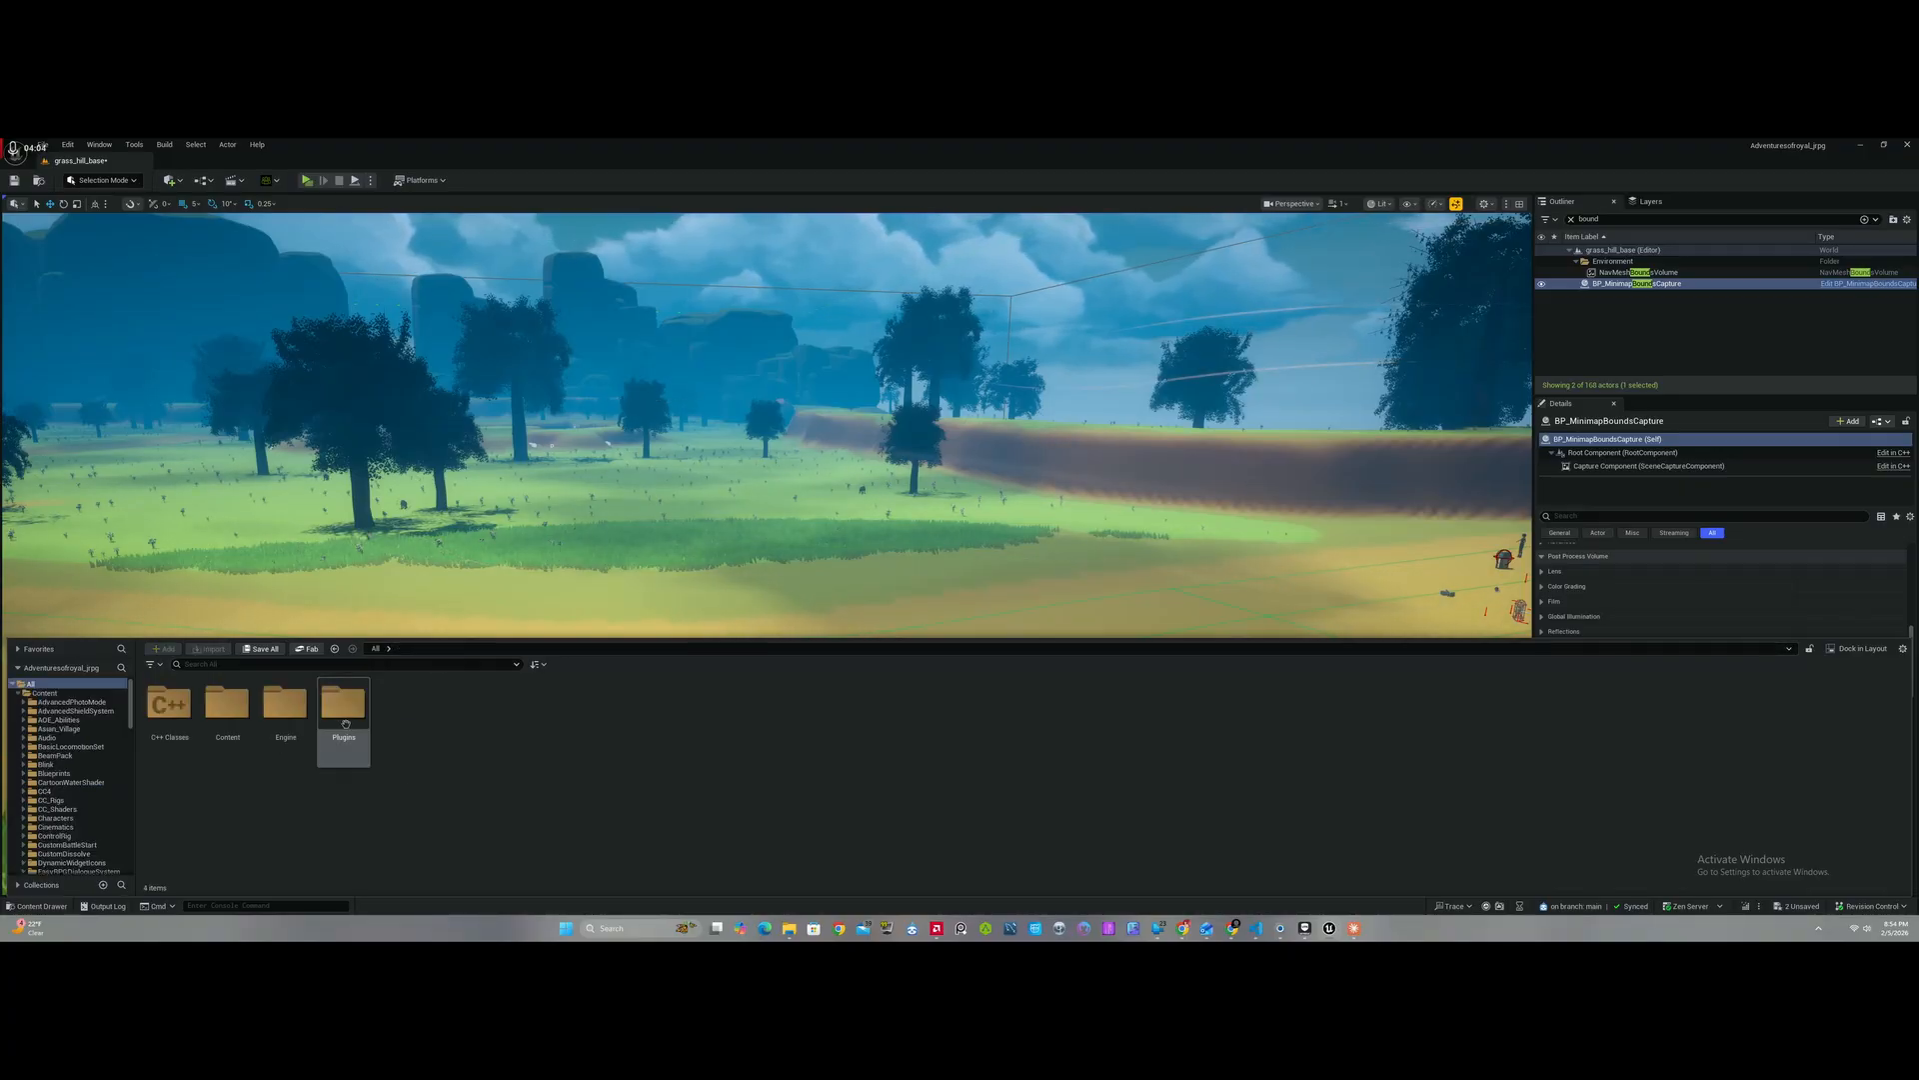
{"action": "double_click", "coordinate": [350, 724]}
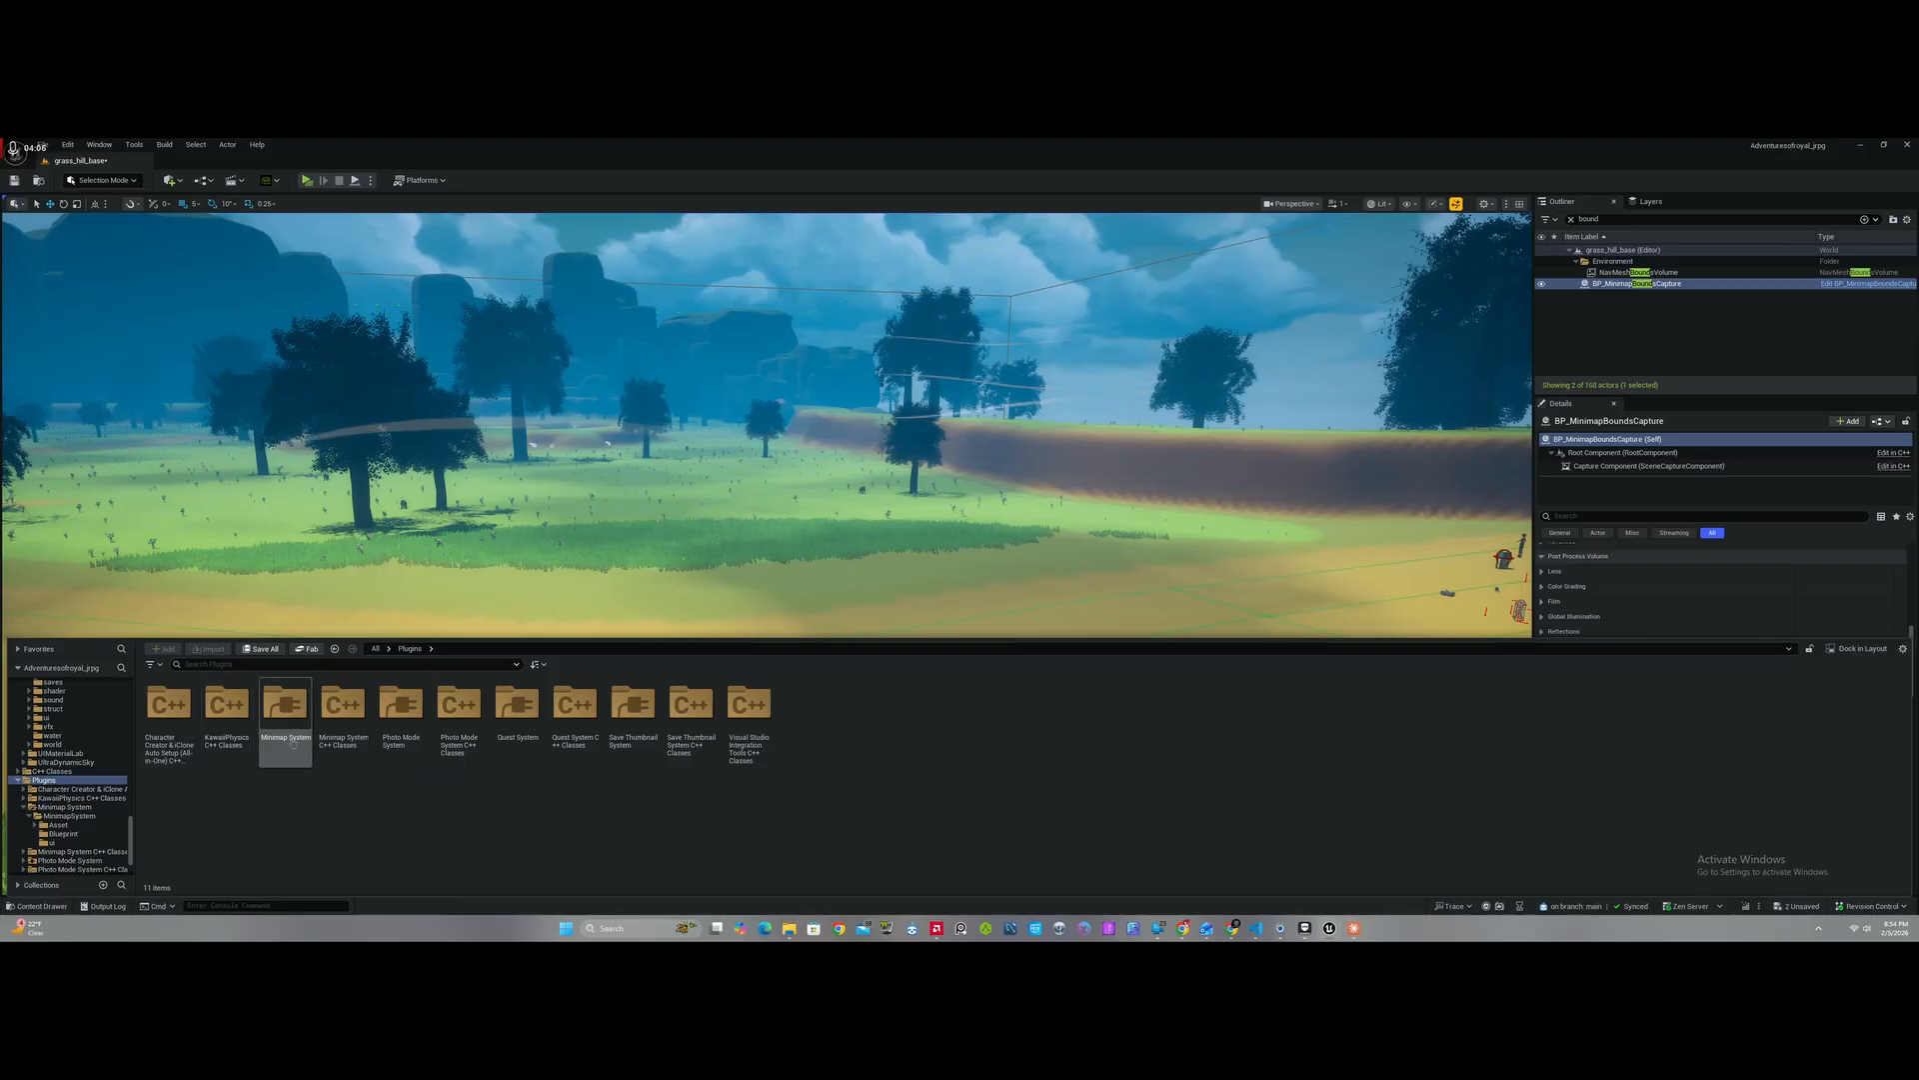
{"action": "left_click", "coordinate": [284, 719]}
{"action": "double_click", "coordinate": [284, 719]}
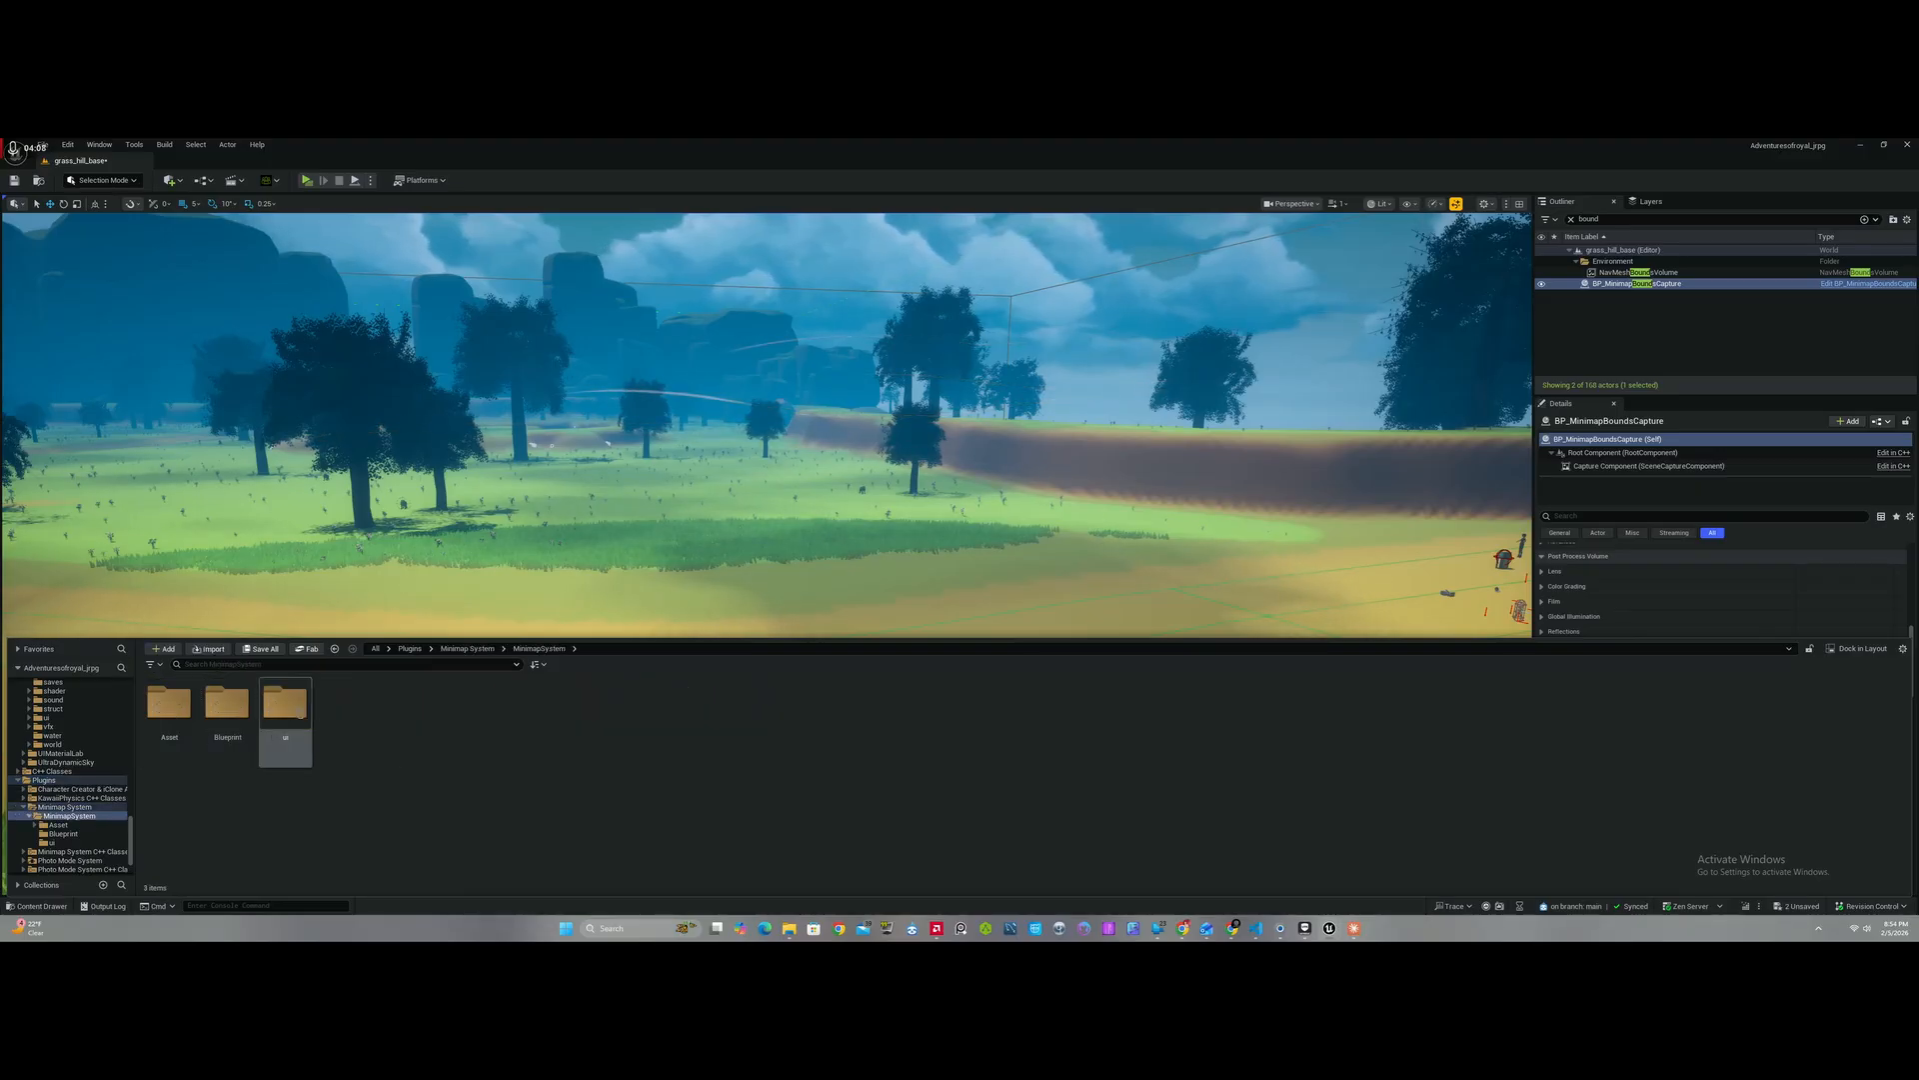
{"action": "double_click", "coordinate": [169, 703]}
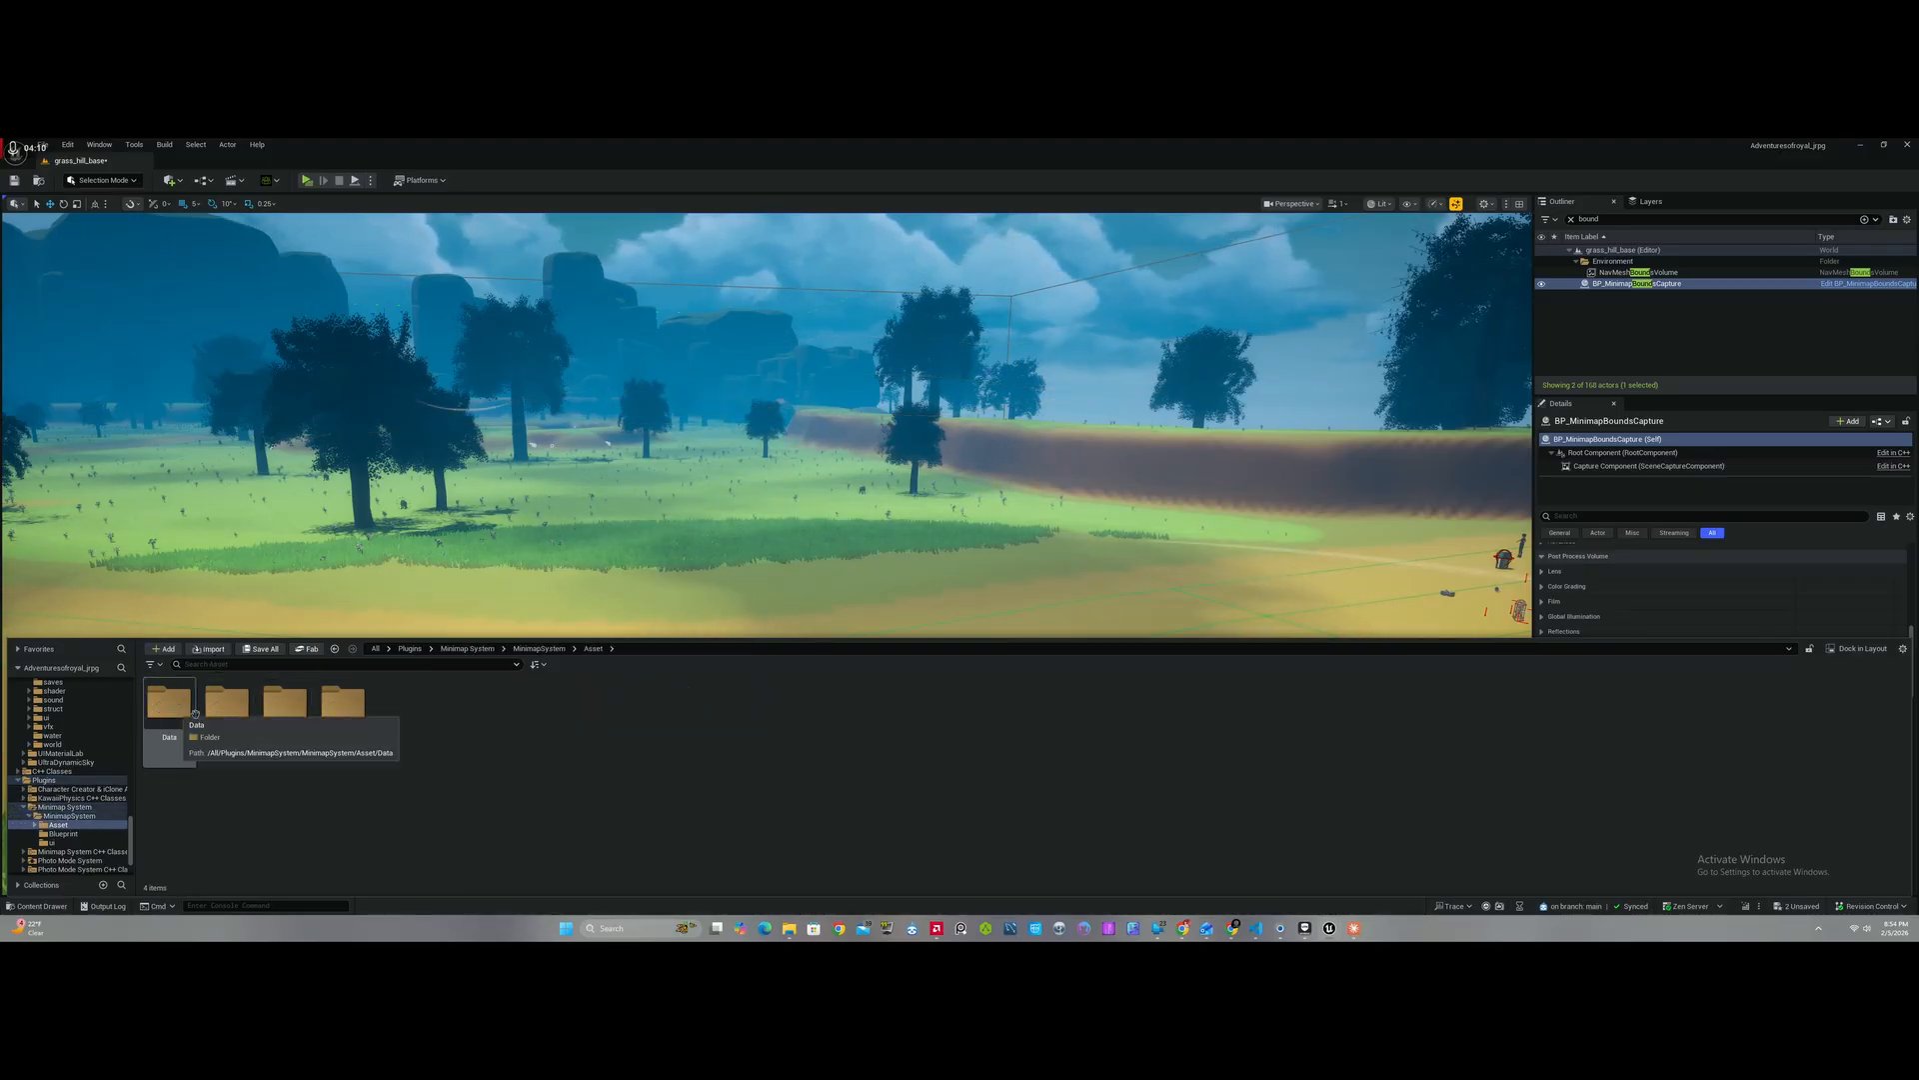
{"action": "double_click", "coordinate": [337, 705]}
{"action": "double_click", "coordinate": [279, 704]}
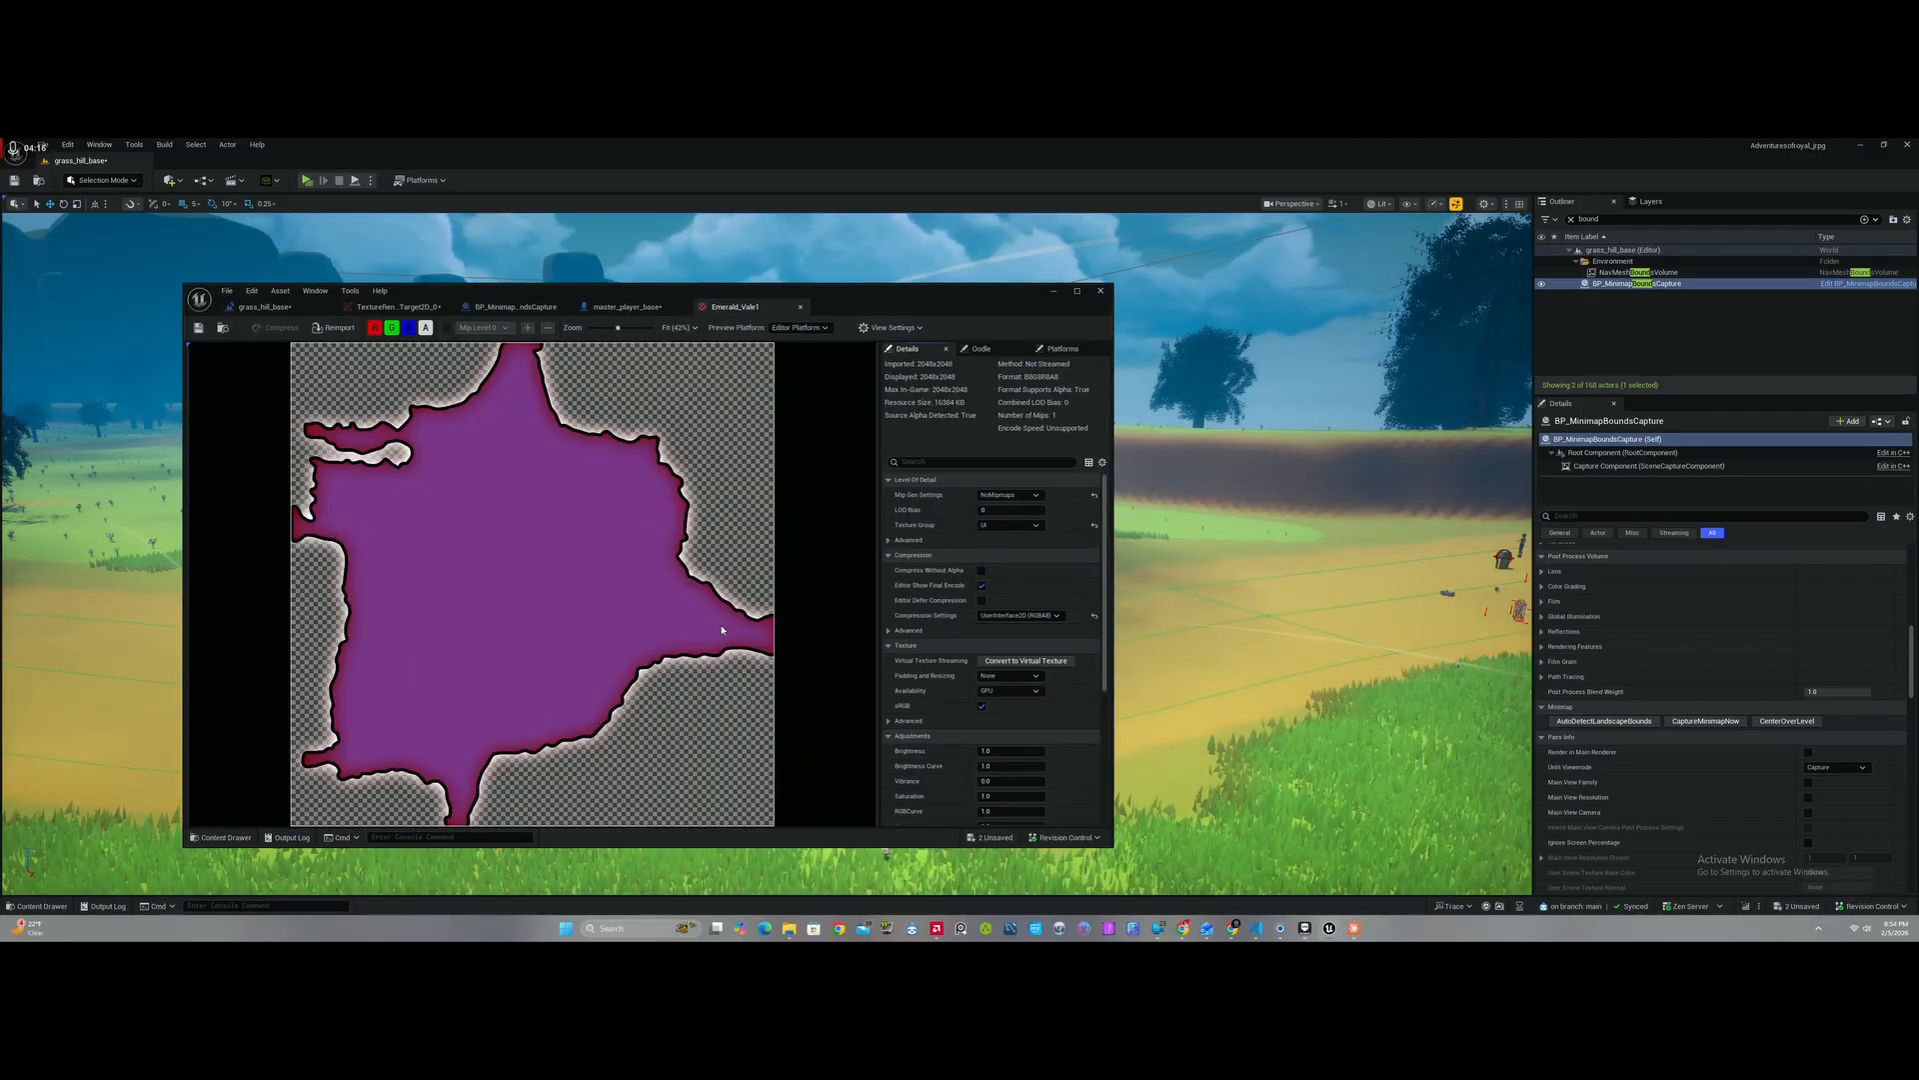
{"action": "left_click", "coordinate": [1053, 292]}
Step: Run the grass_hill_base level in a standalone preview and open the full-screen Emerald Vale map
{"action": "right_click_drag", "start_coordinate": [657, 241], "coordinate": [588, 264]}
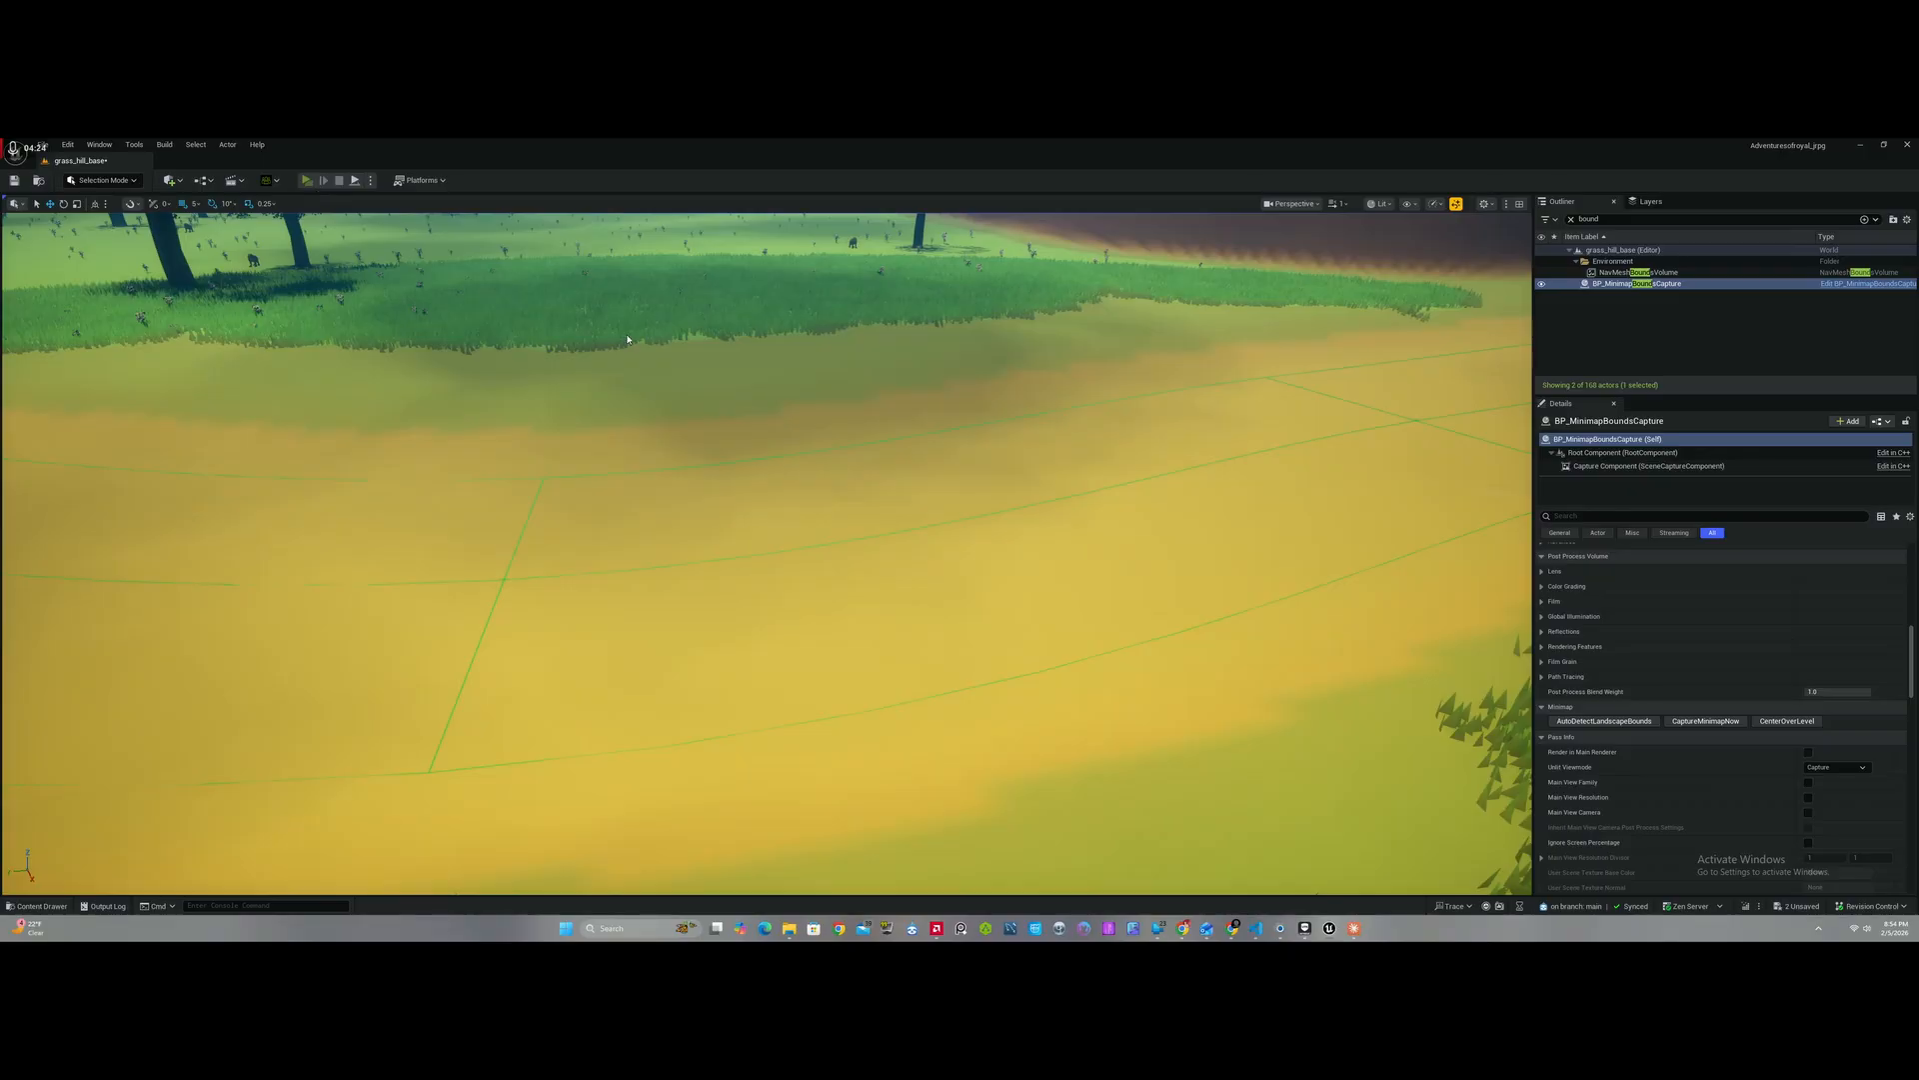
{"action": "key", "text": "XF86AudioLowerVolume"}
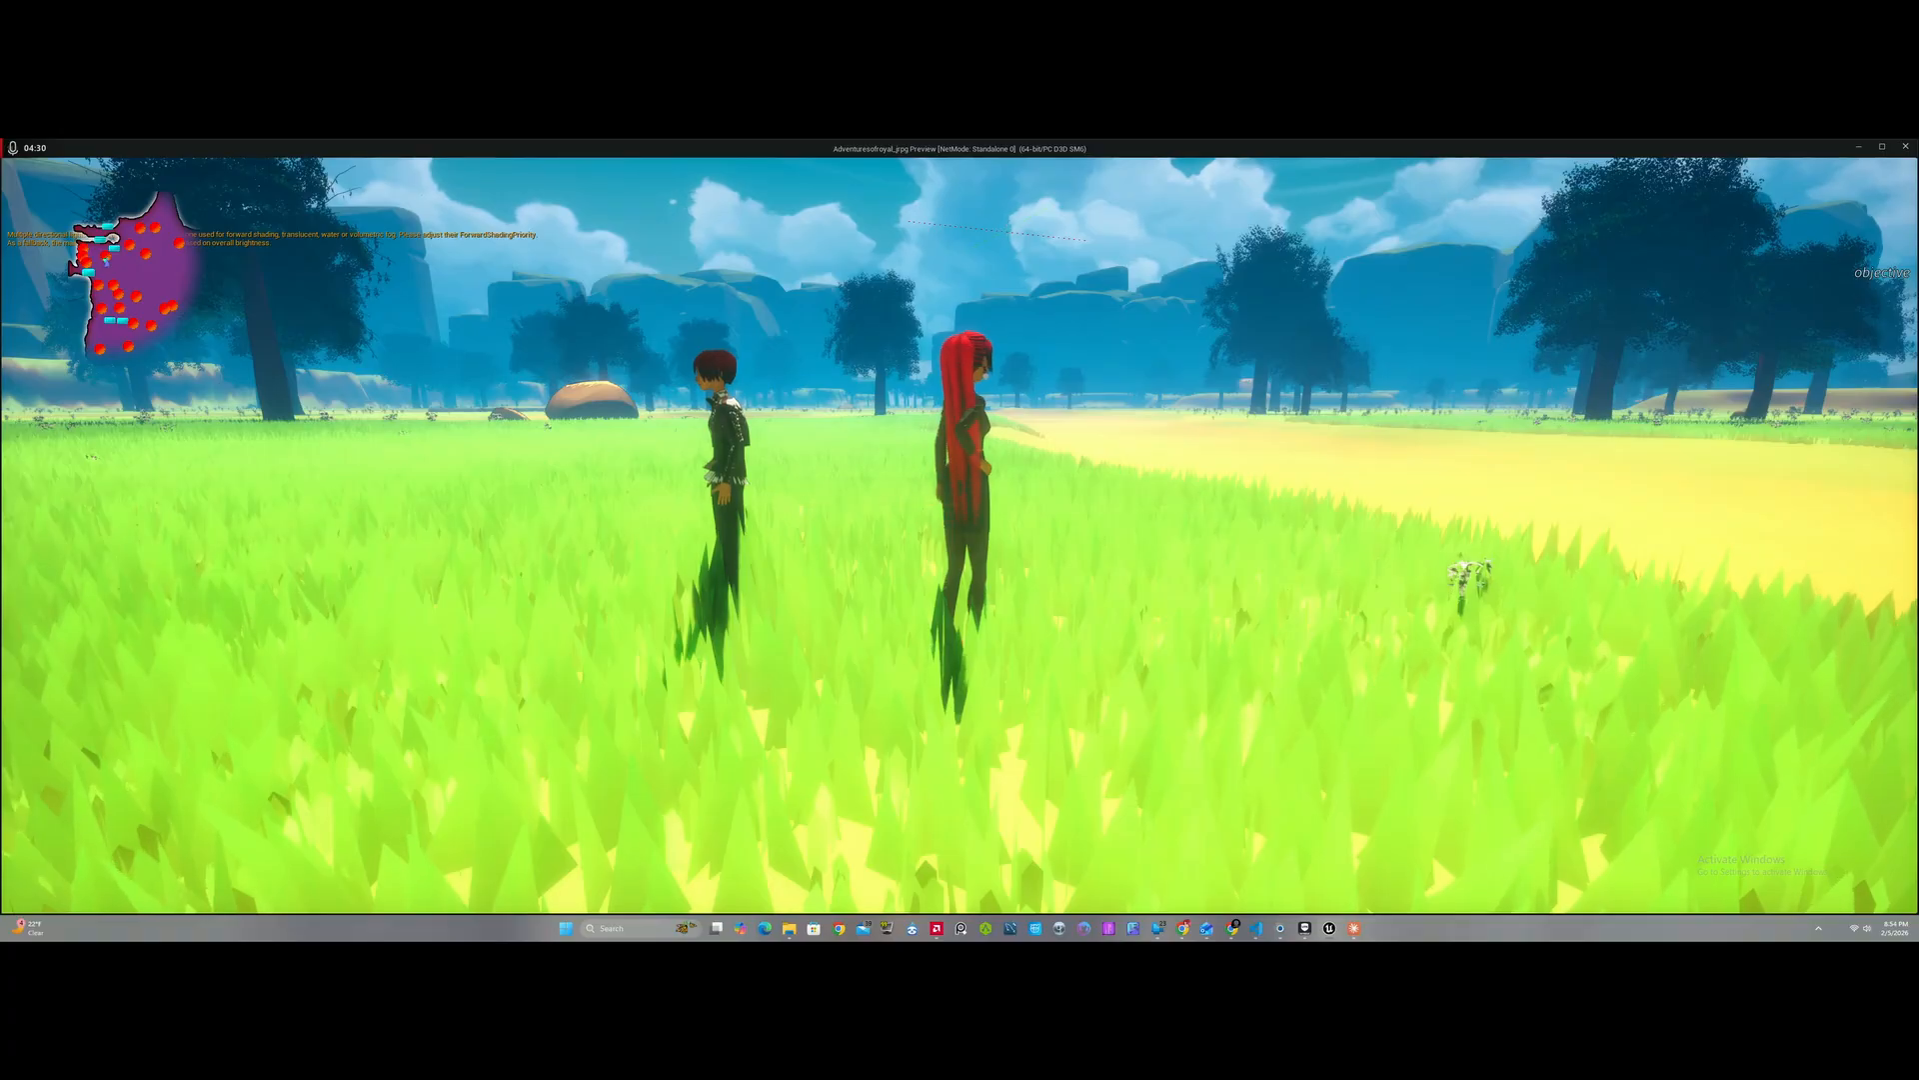
{"action": "key", "text": "Tab"}
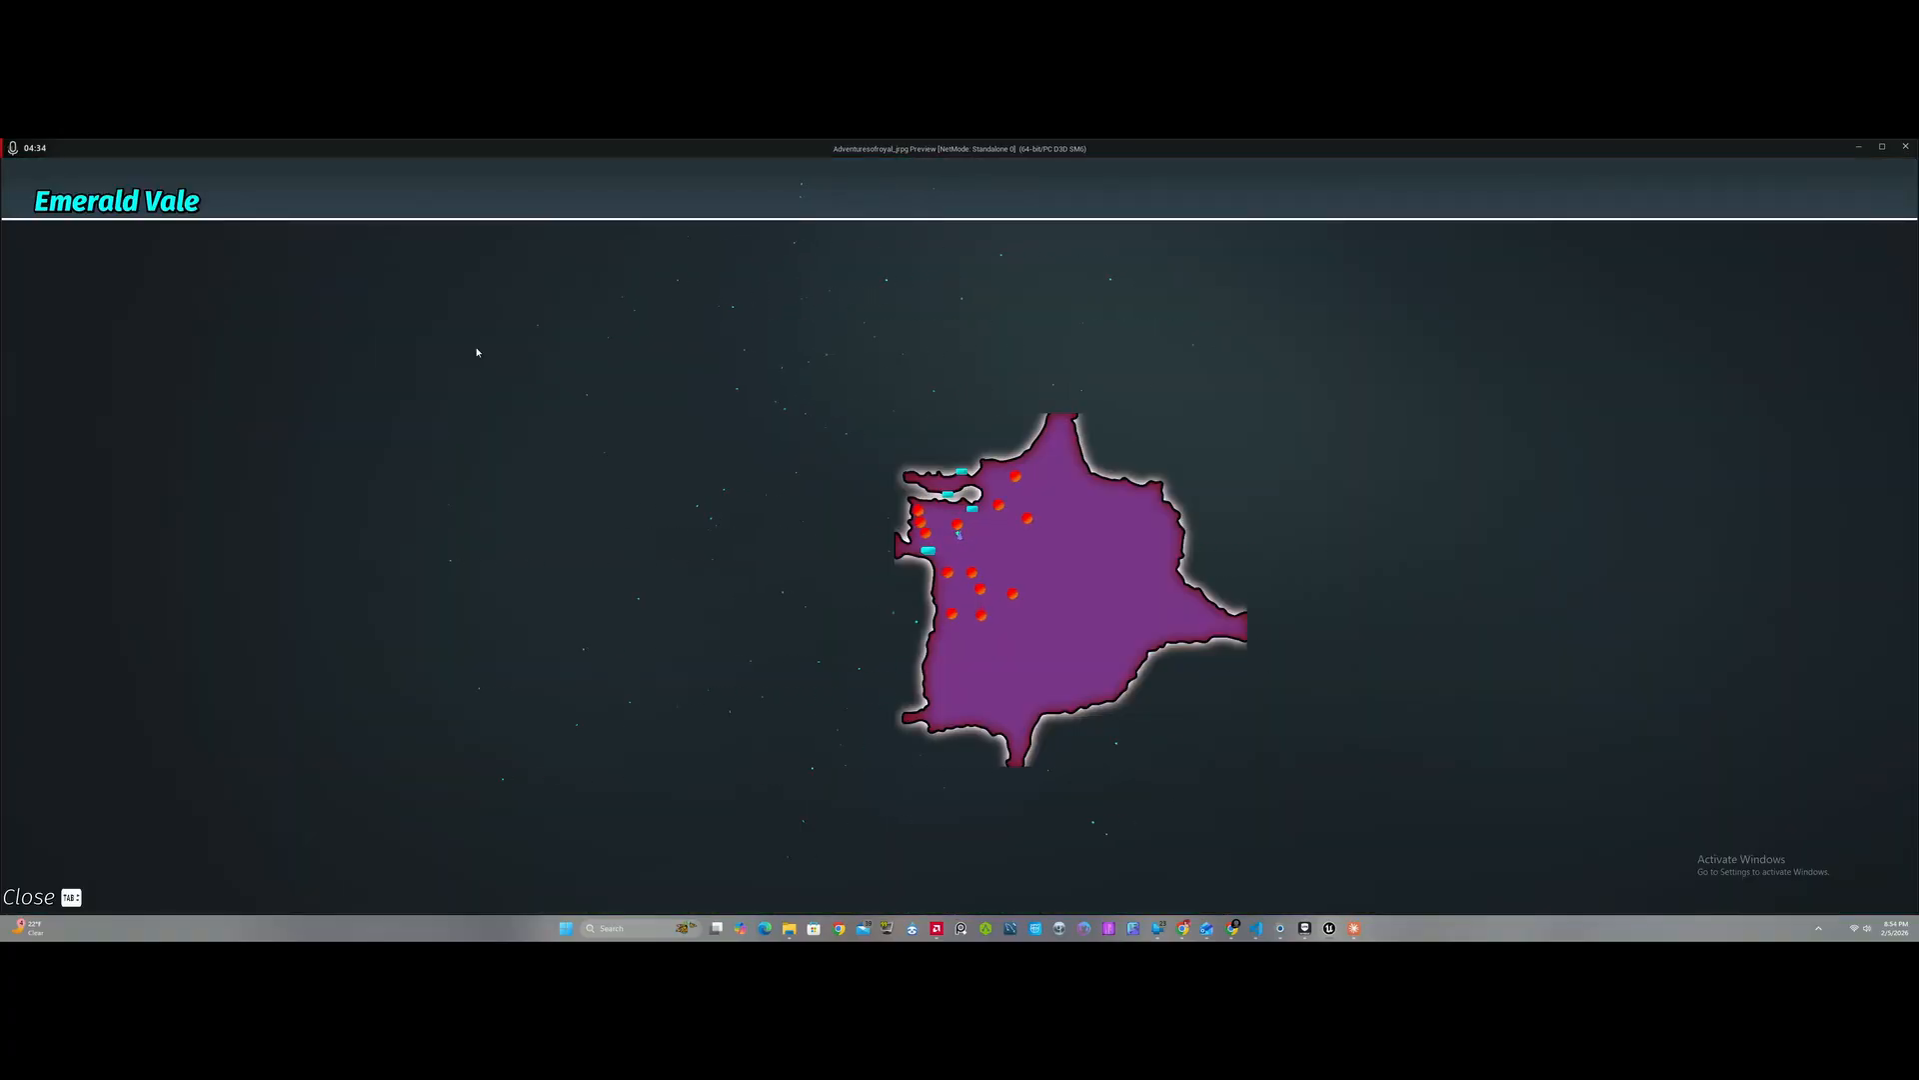
Step: Close the full-screen map and run the character through the grass to check the in-game minimap
{"action": "key", "text": "Tab"}
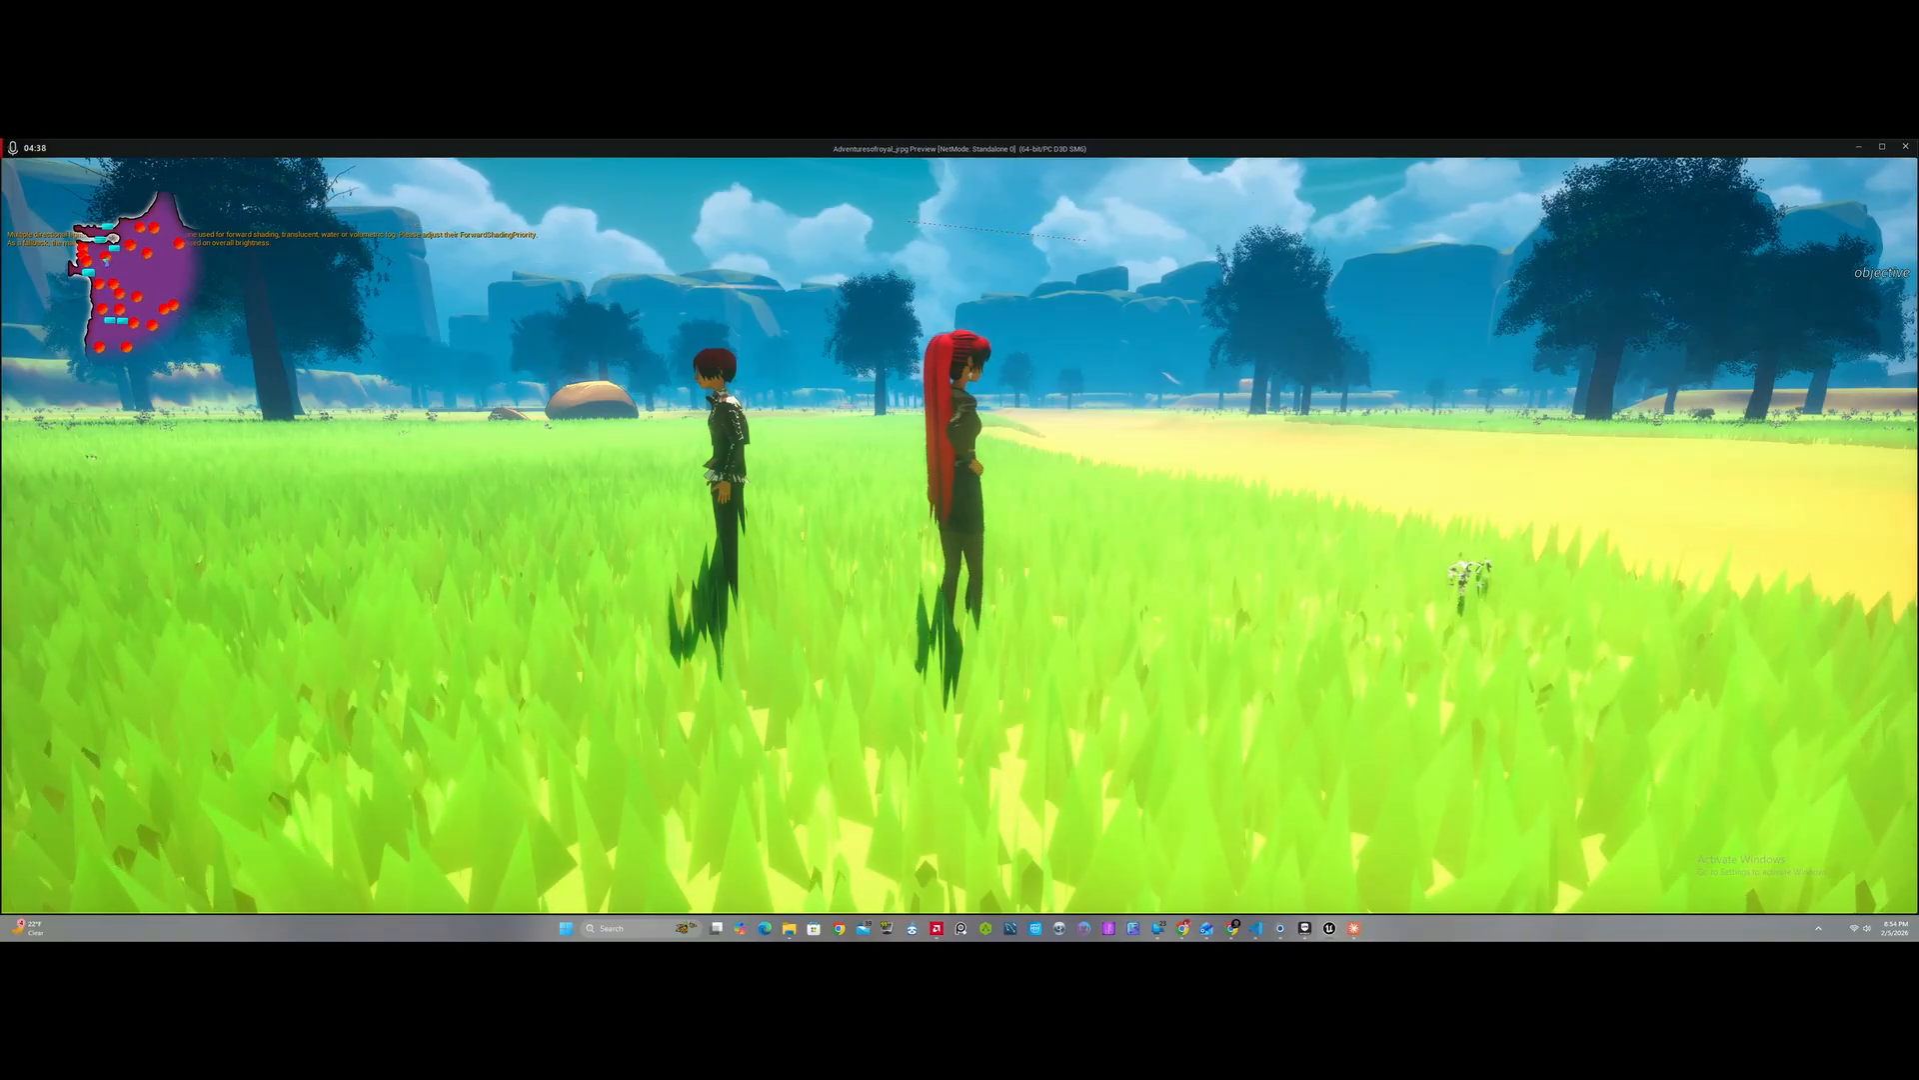
{"action": "key", "text": "s"}
{"action": "key", "text": "a"}
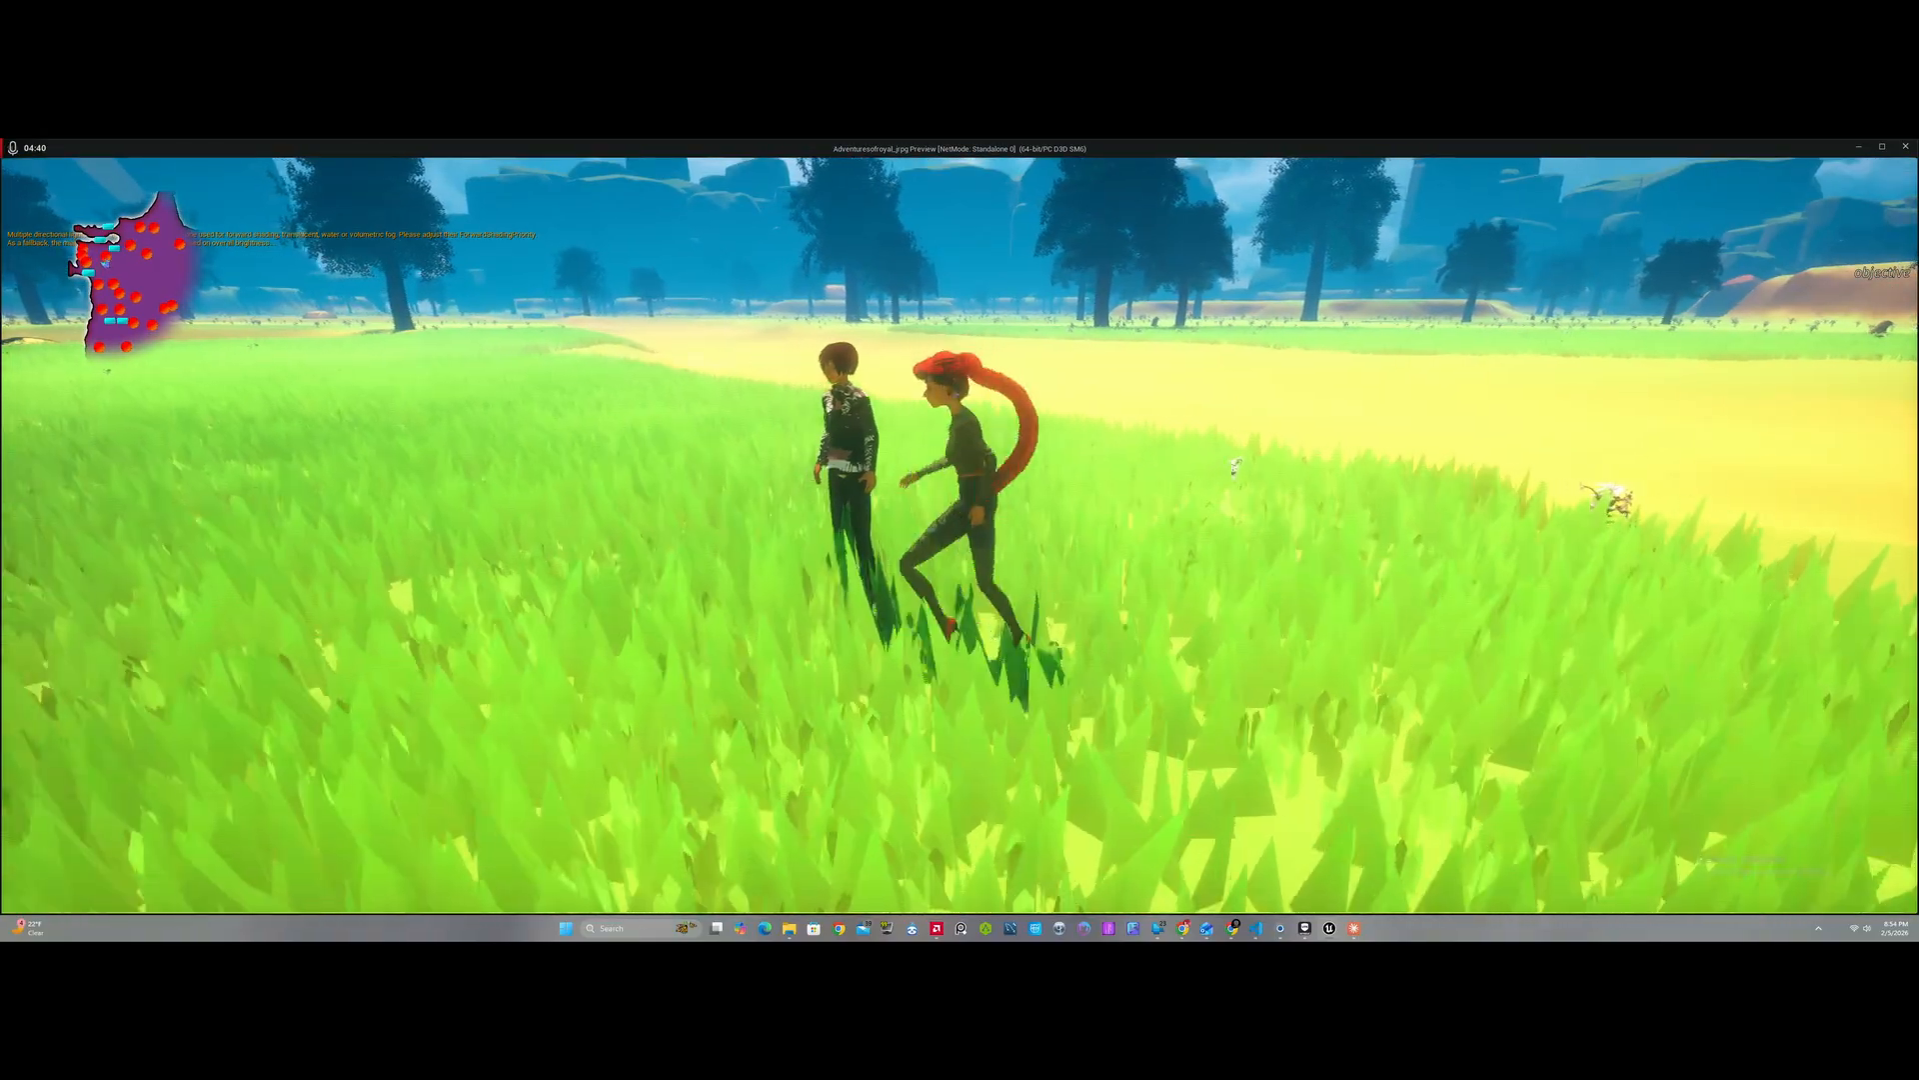
Step: Stop the standalone preview and close the Message Log
{"action": "key", "text": "Escape"}
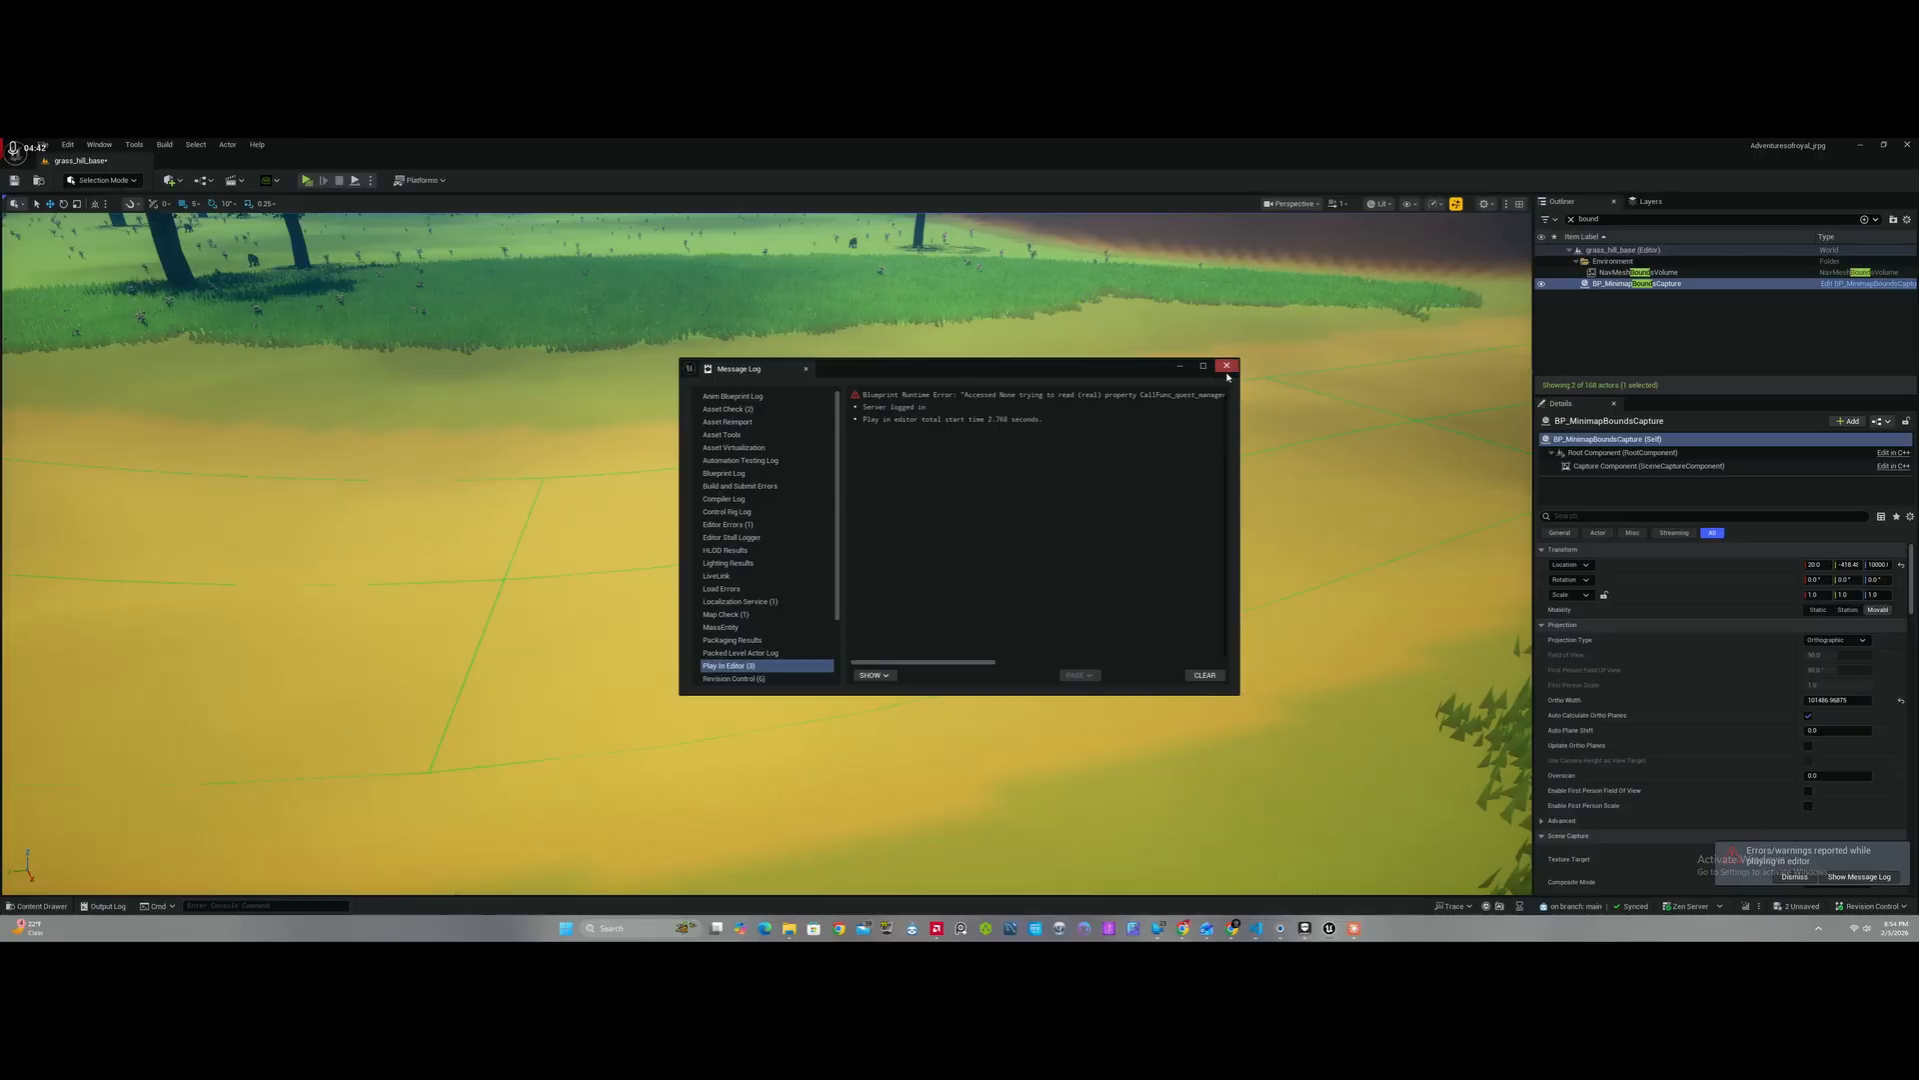
{"action": "left_click", "coordinate": [1226, 365]}
{"action": "right_click_drag", "start_coordinate": [752, 482], "coordinate": [814, 452]}
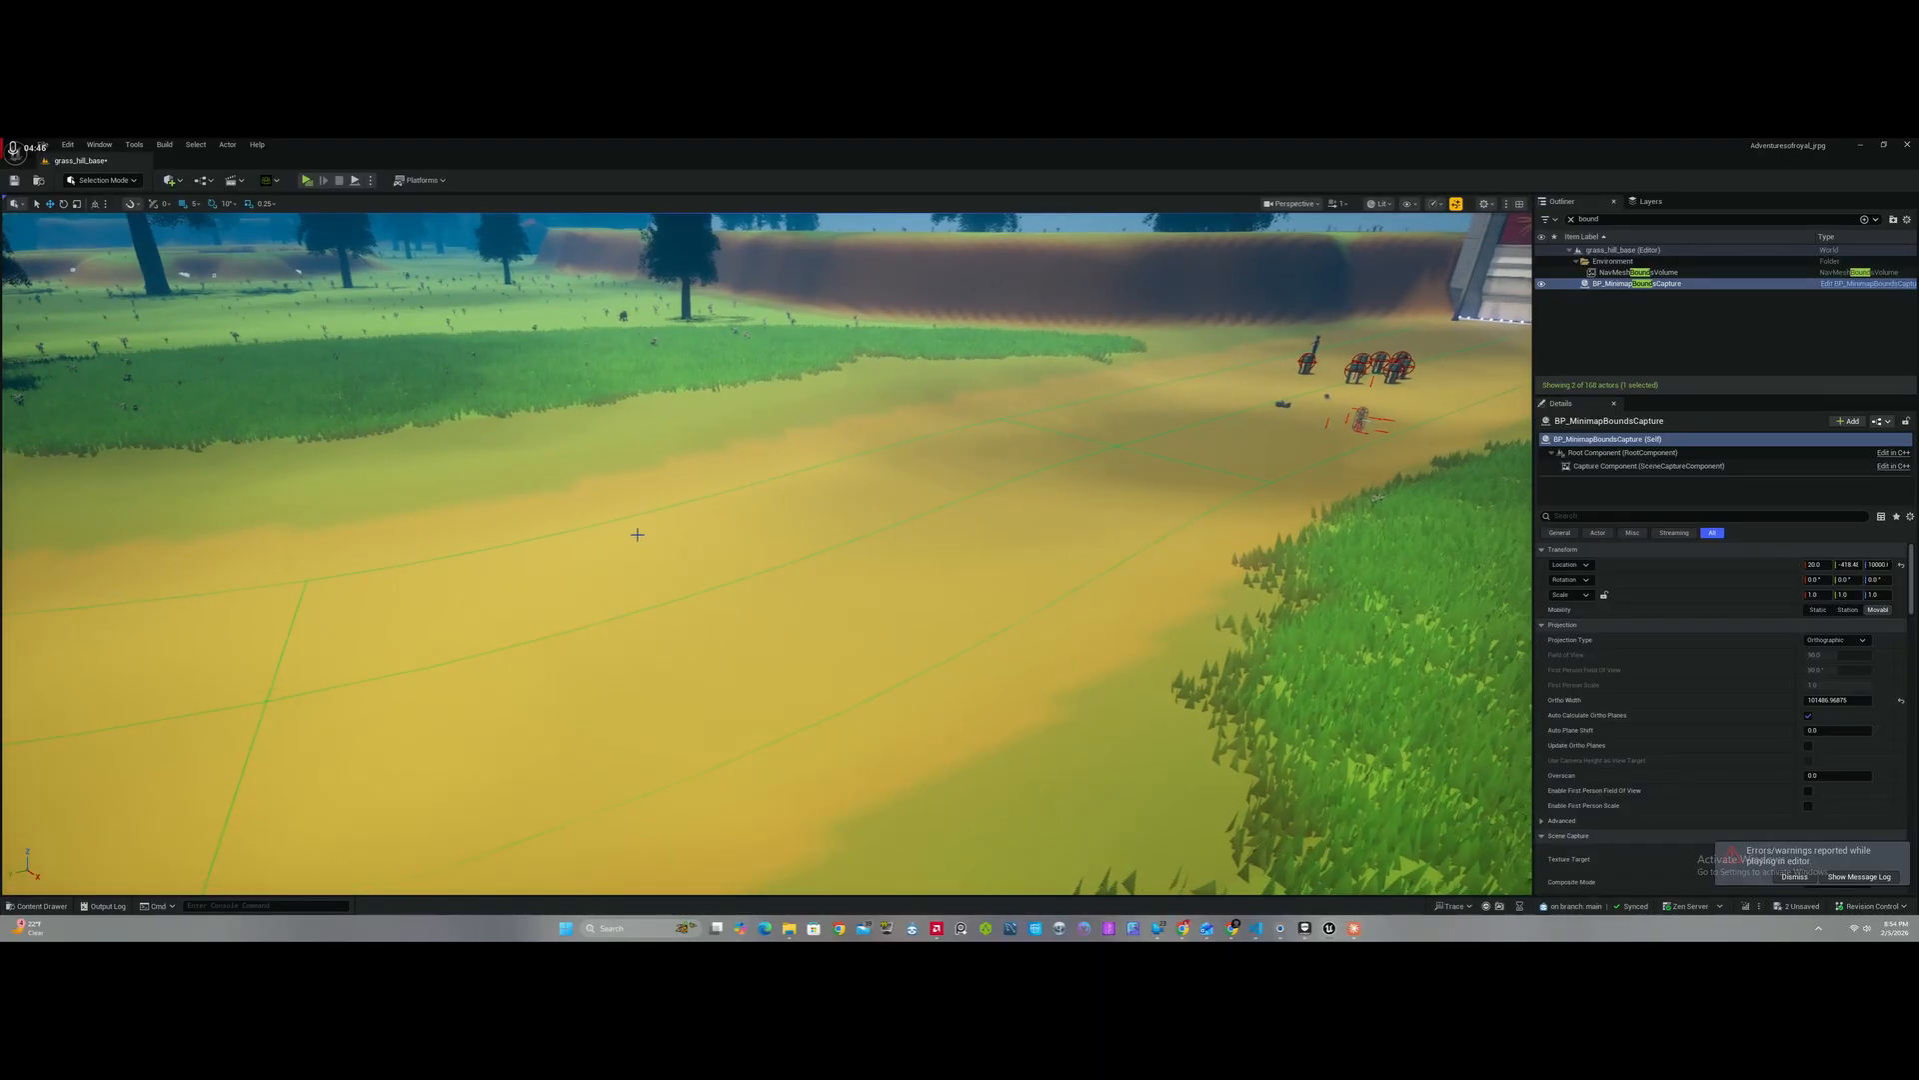
Step: Open the map level data table from the Data folder of the Minimap System plugin's Asset folder
{"action": "key", "text": "ctrl+space"}
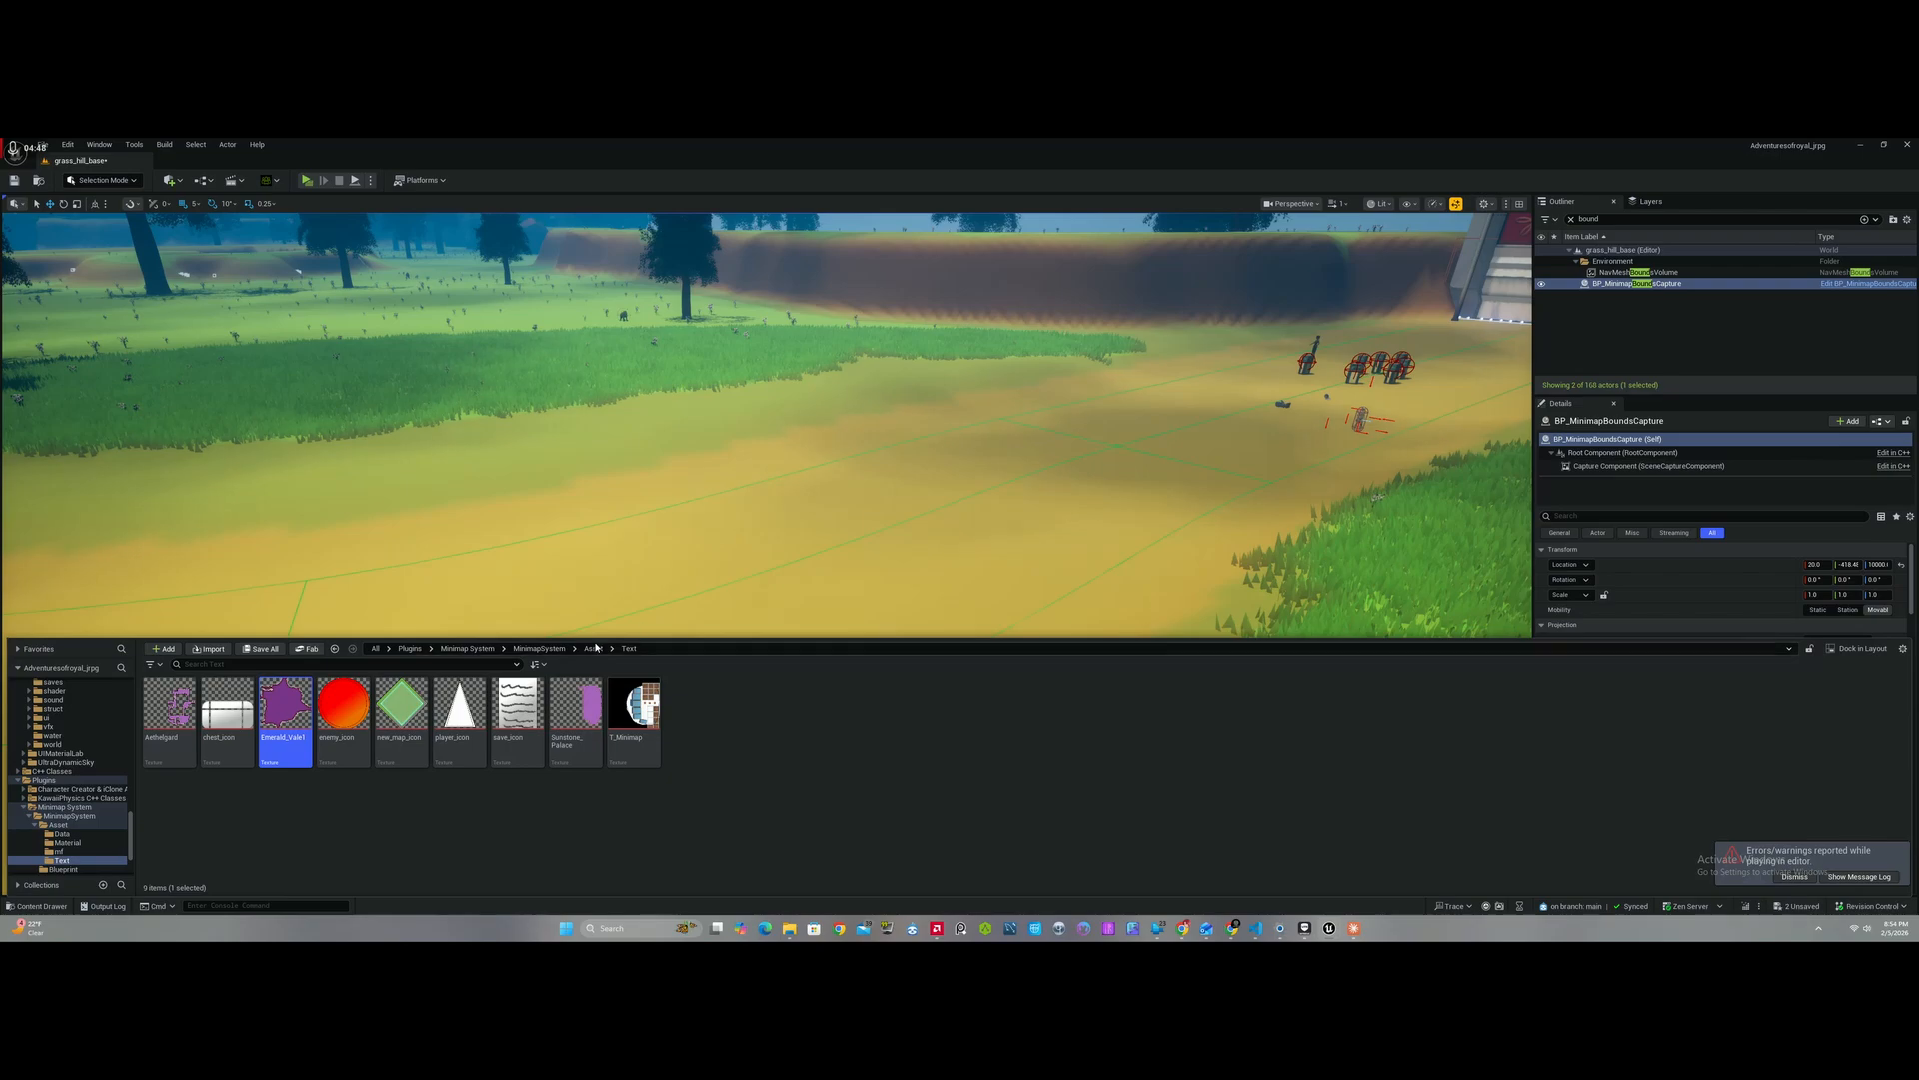
{"action": "left_click", "coordinate": [594, 648]}
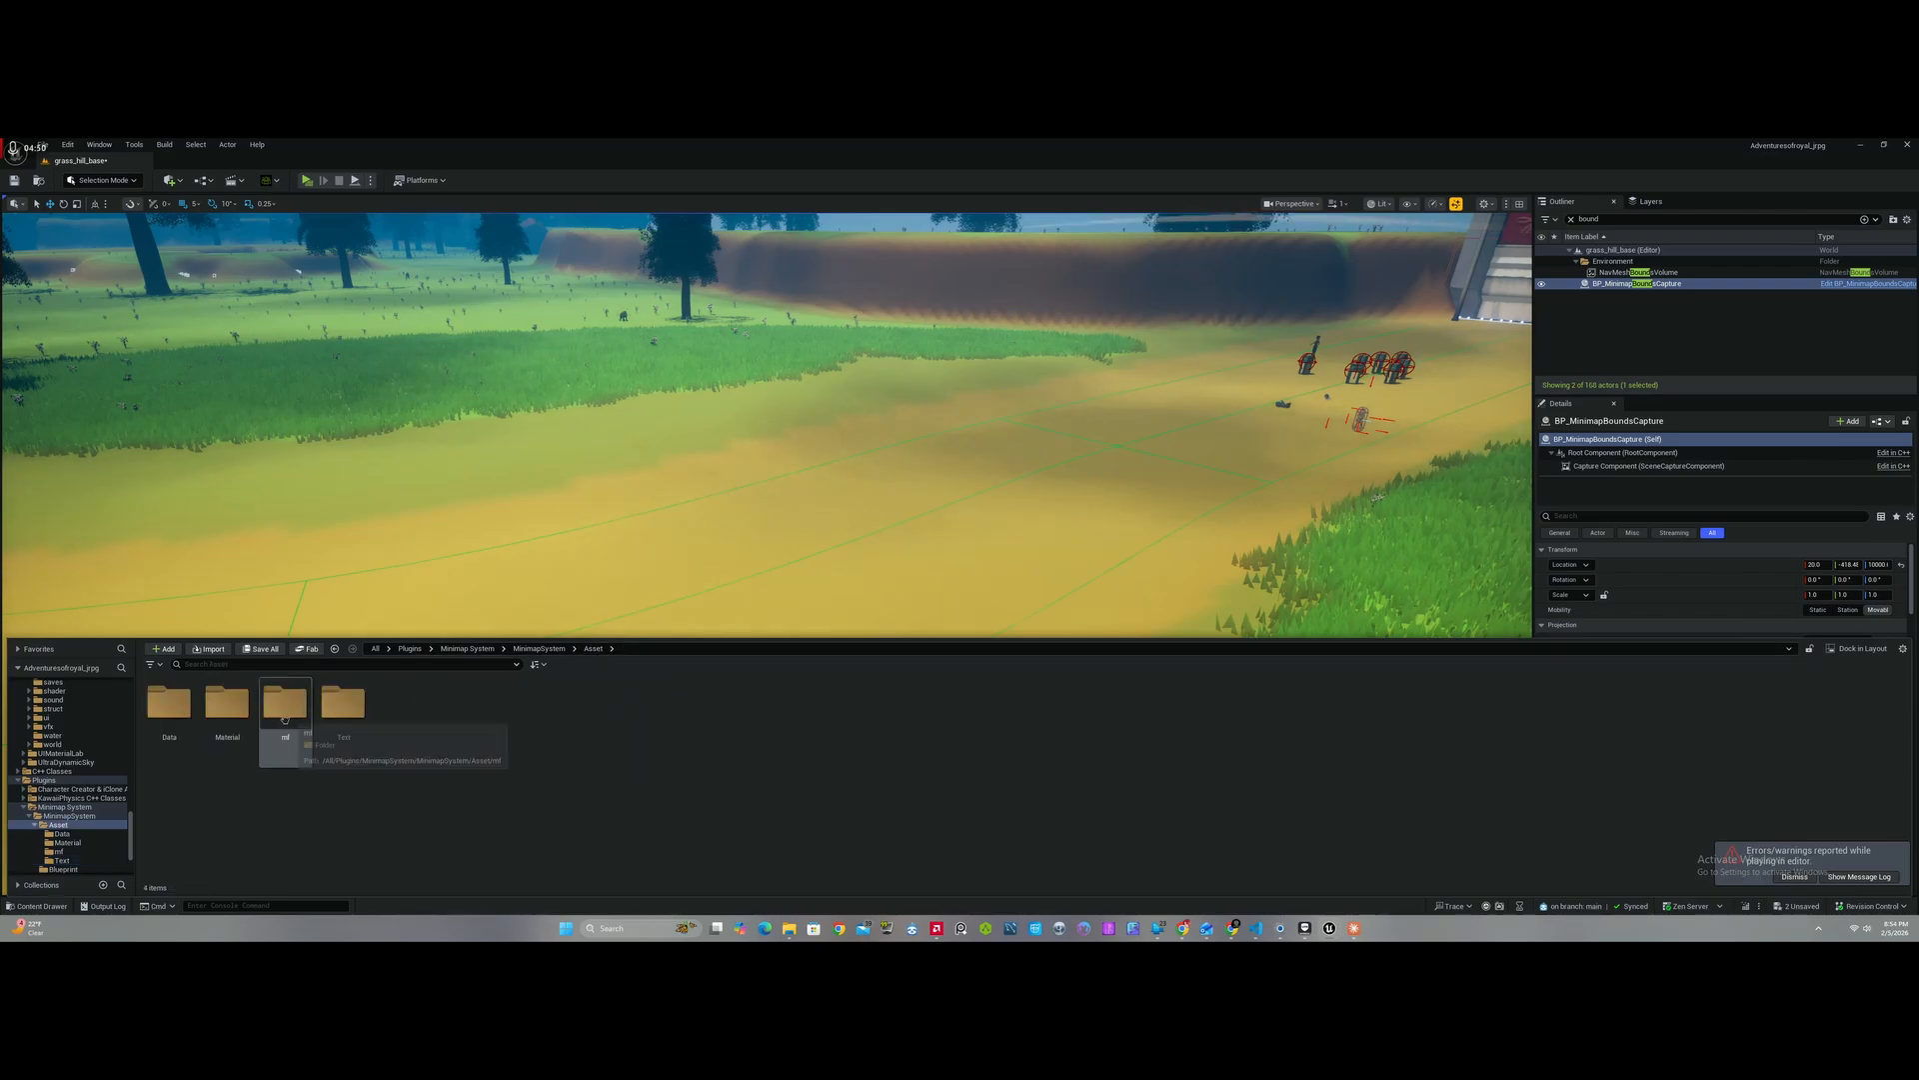
{"action": "double_click", "coordinate": [169, 705]}
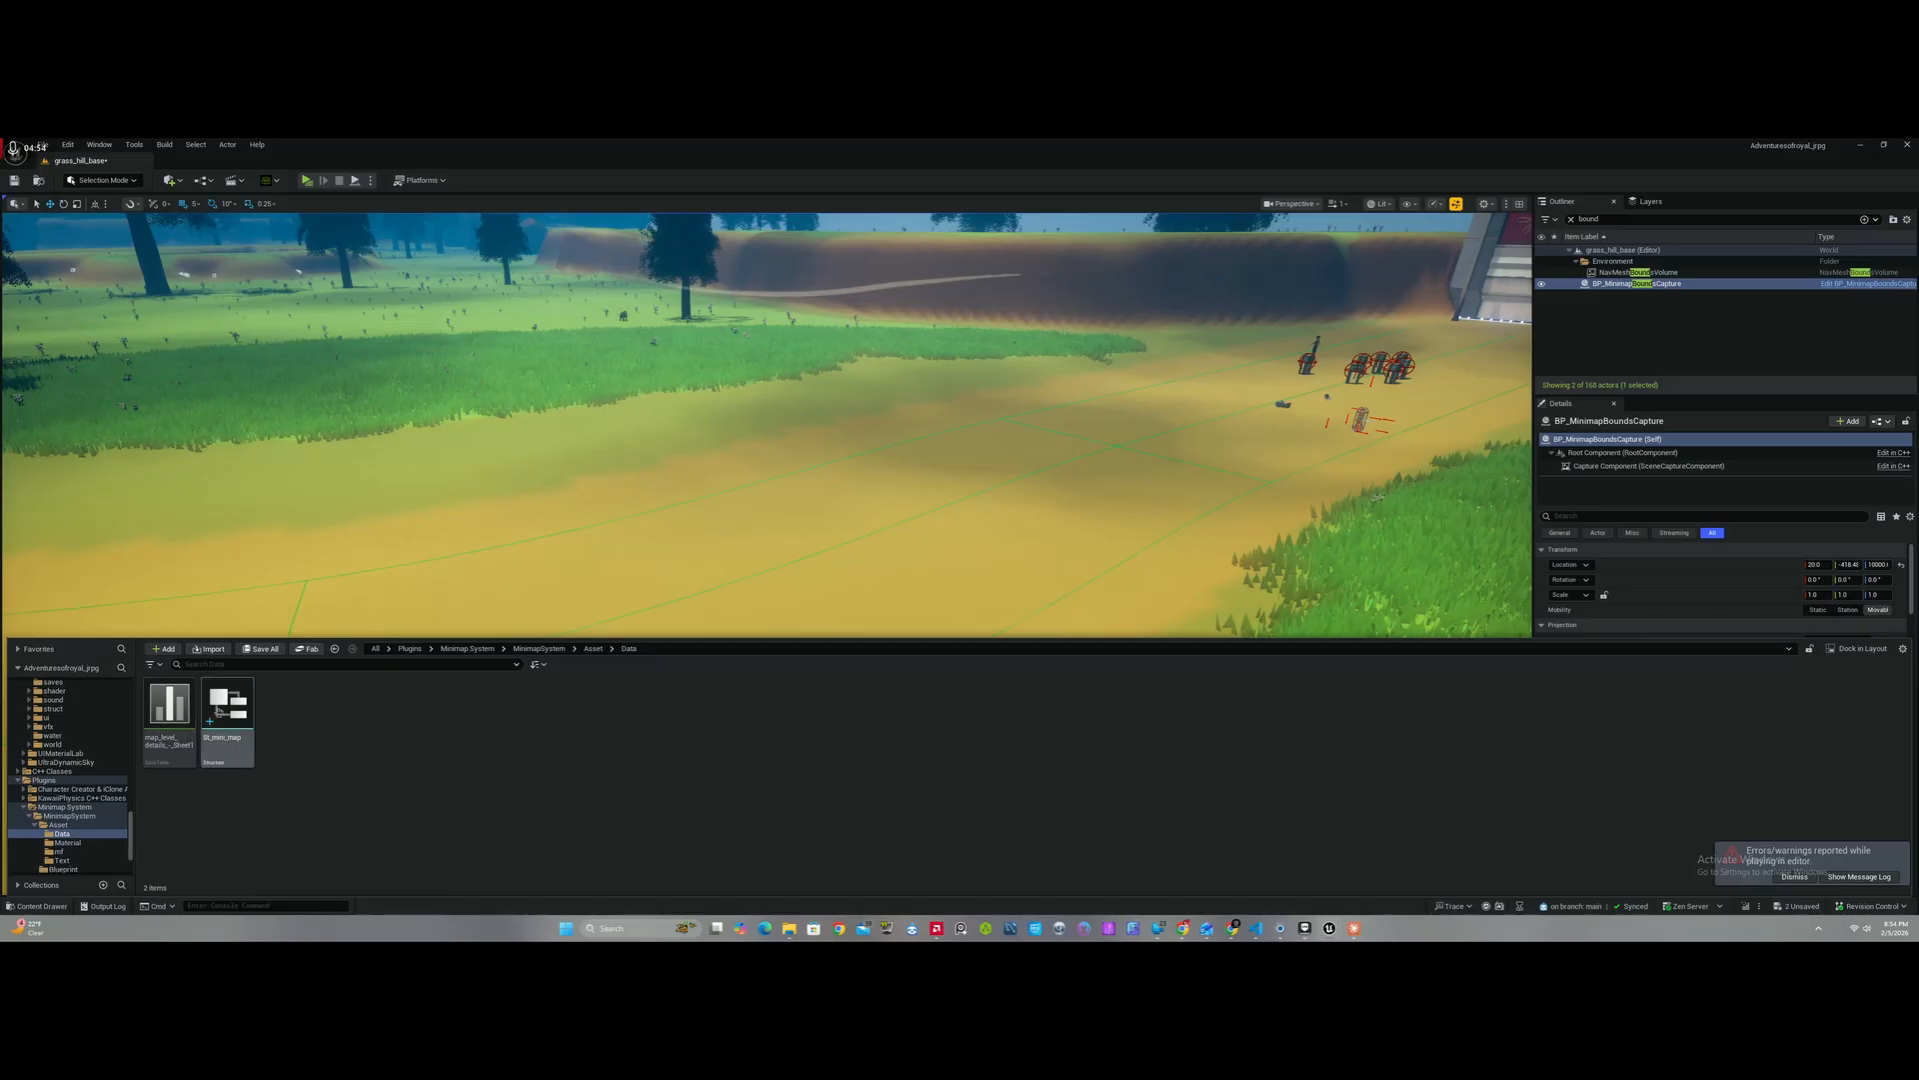
{"action": "double_click", "coordinate": [178, 718]}
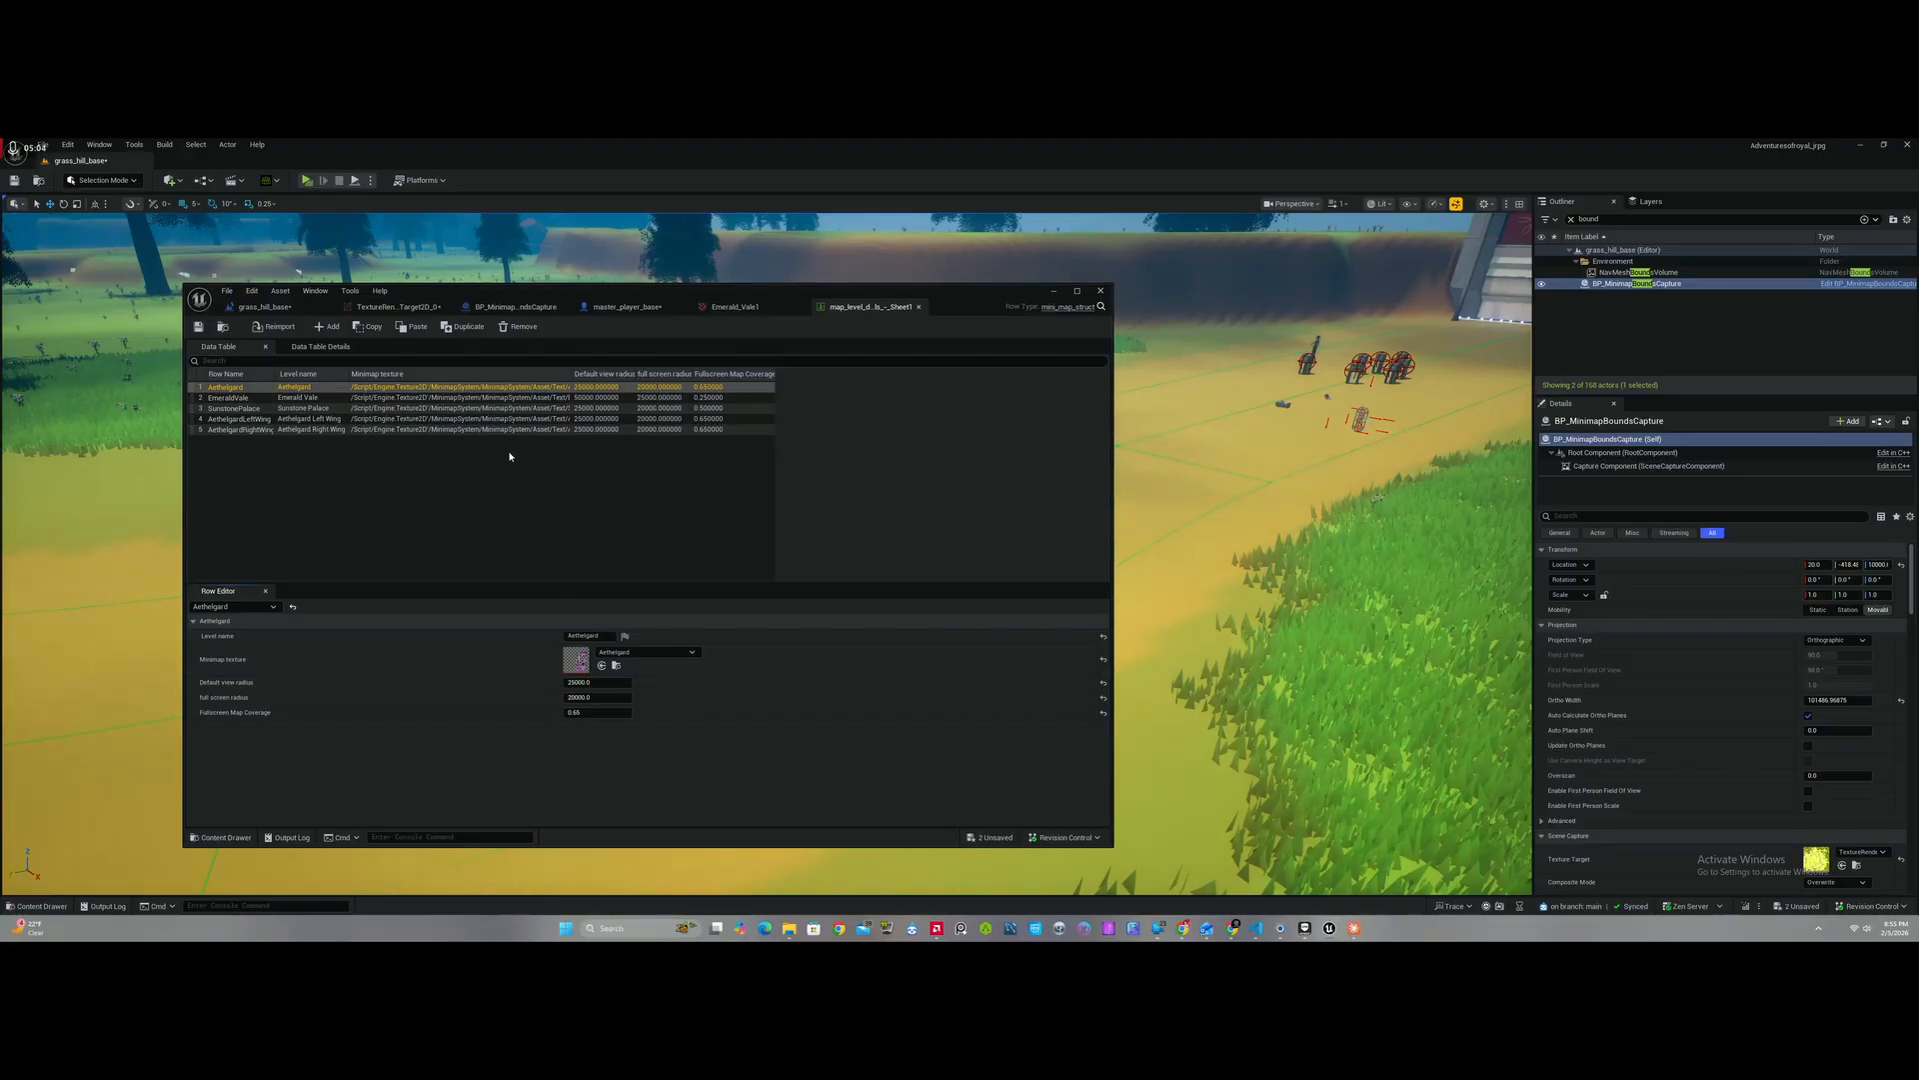
Step: Examine the Aethelgard, wing and EmeraldVale rows of the data table and sort them by Minimap texture
{"action": "left_click", "coordinate": [520, 408]}
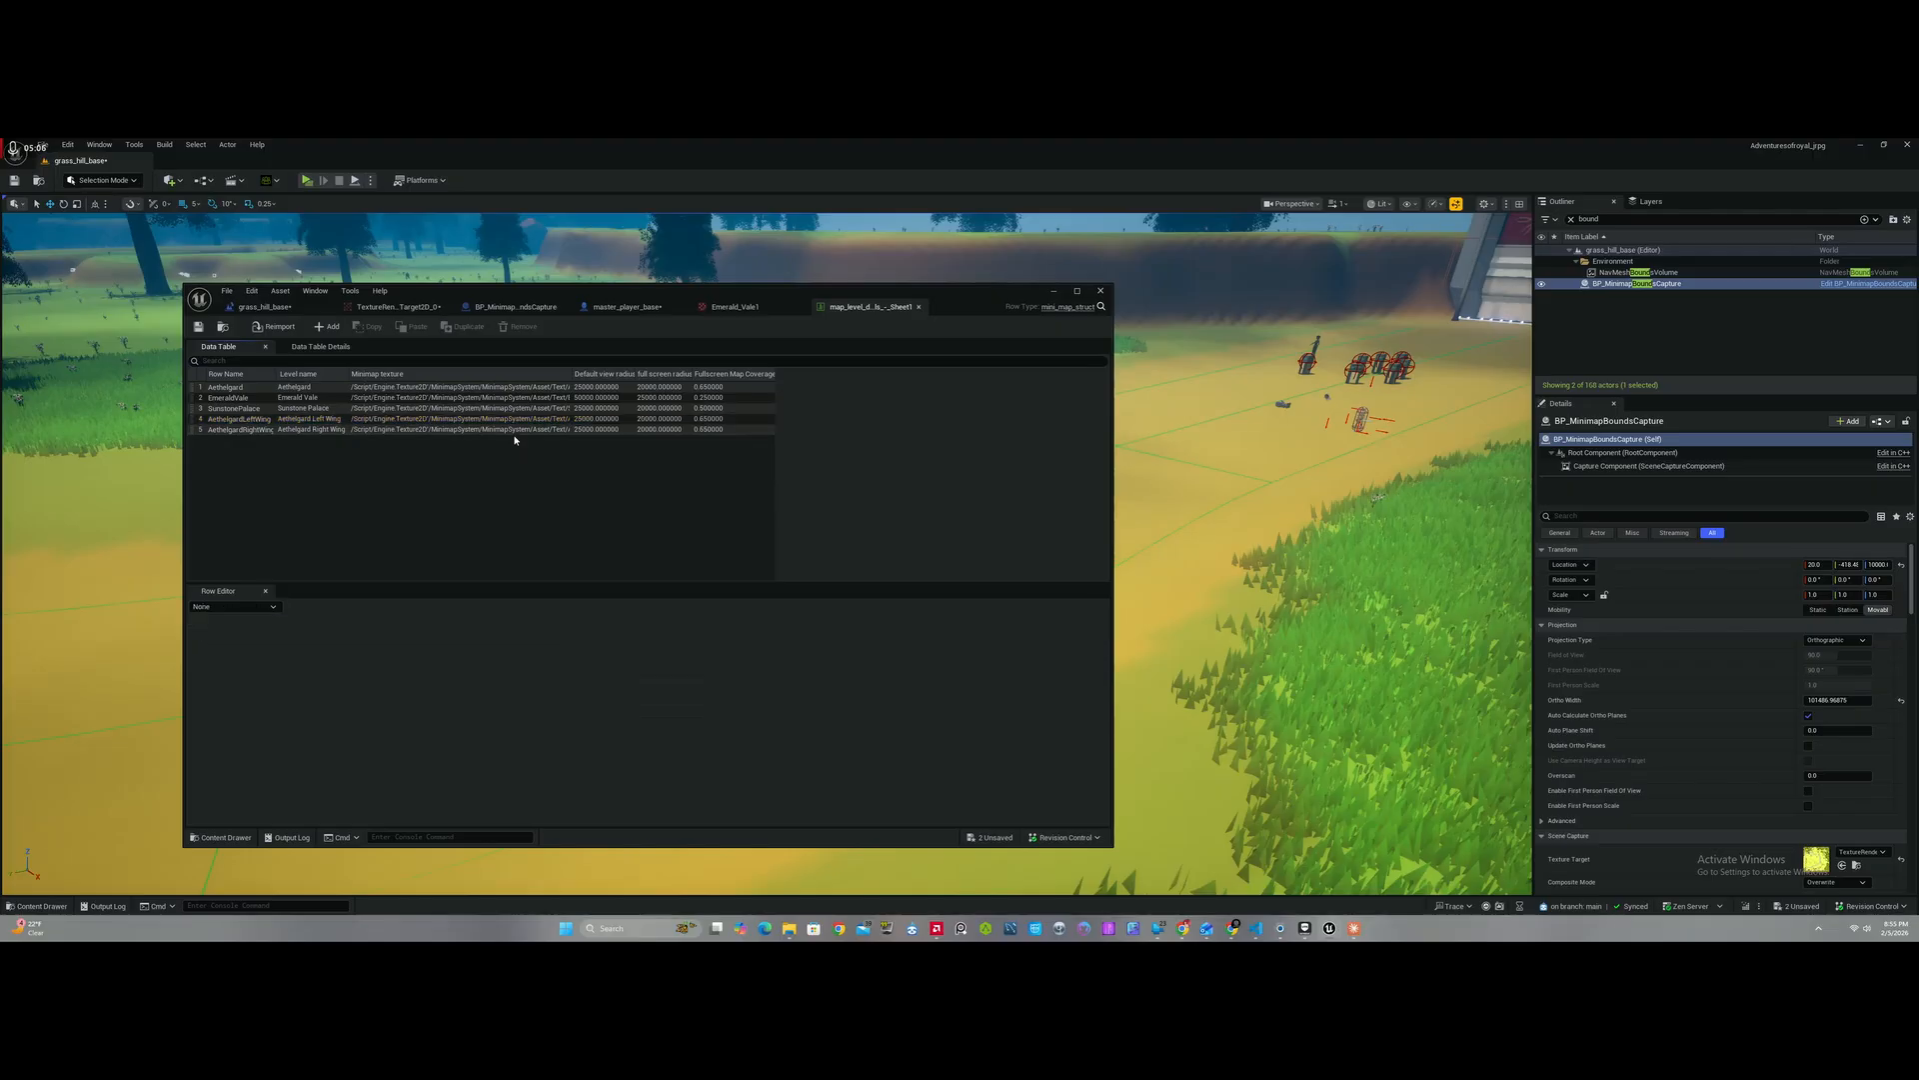
{"action": "left_click", "coordinate": [514, 387]}
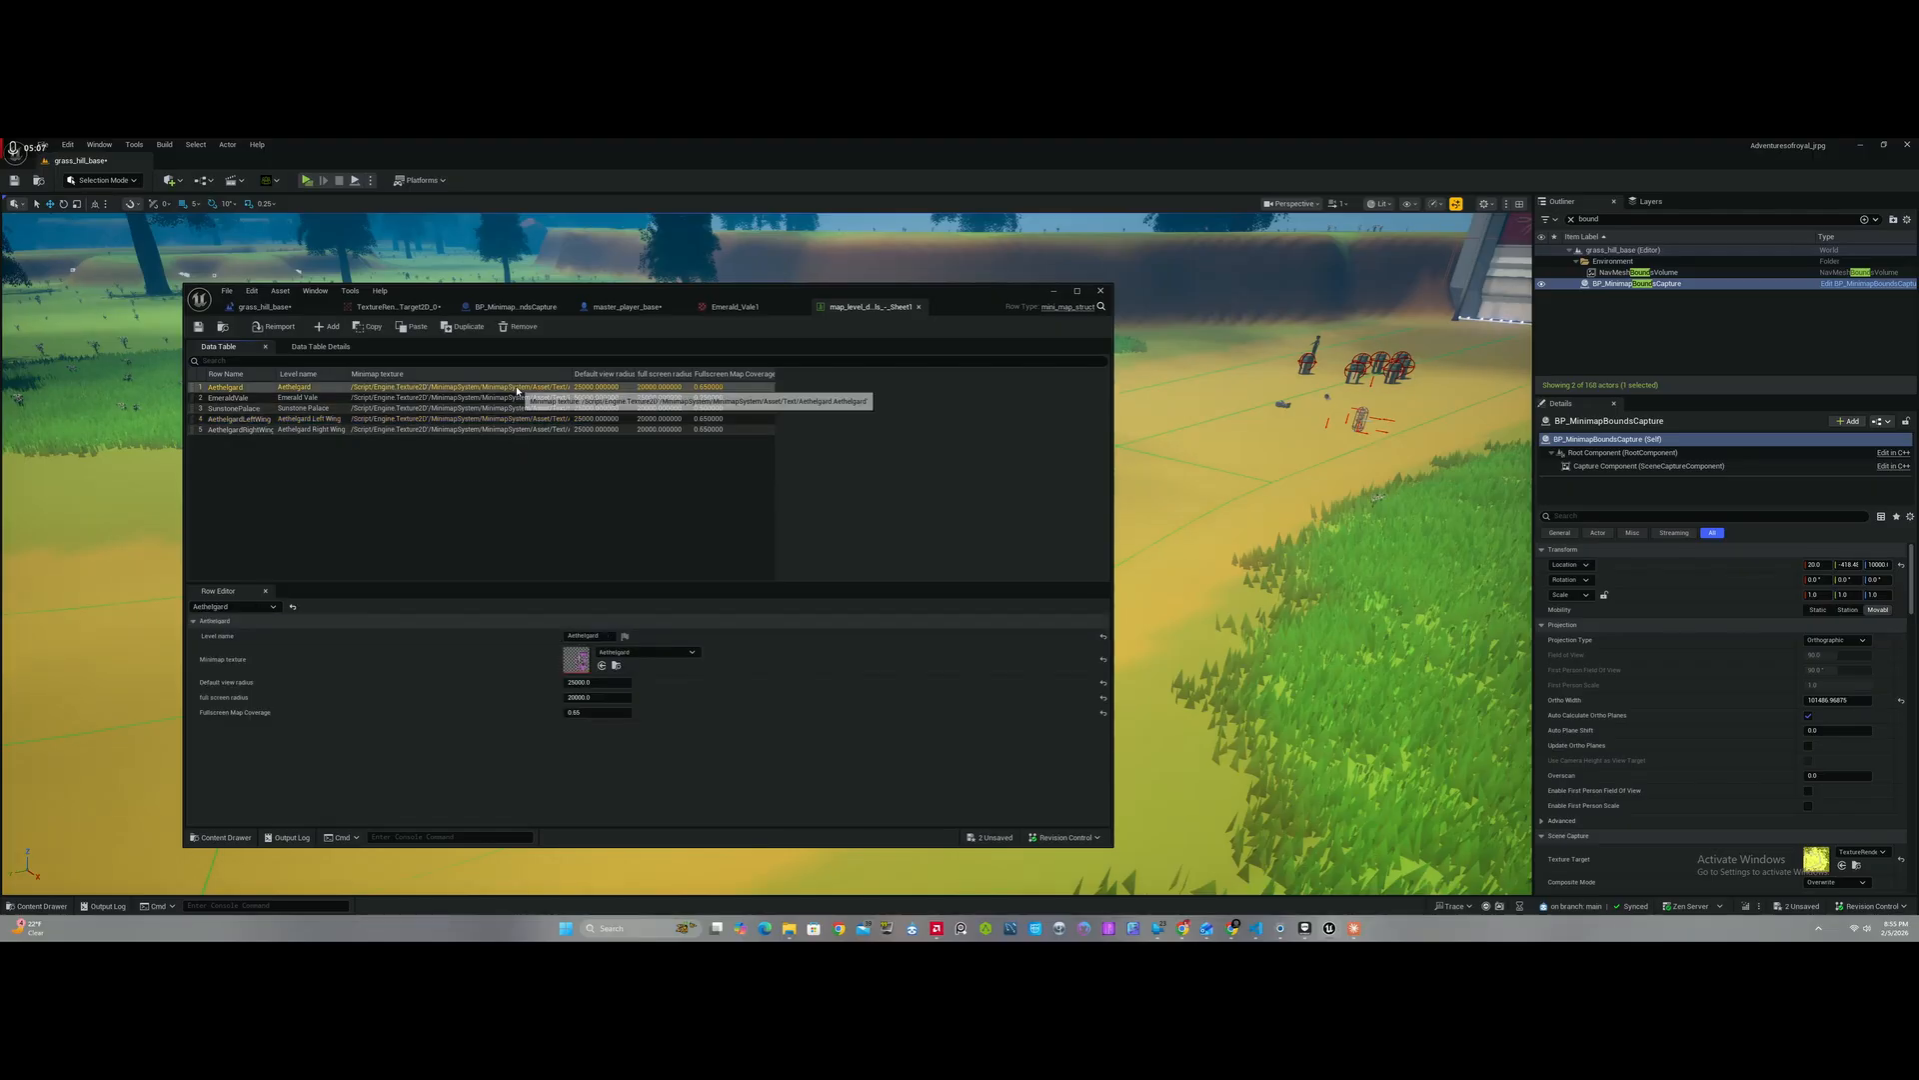
{"action": "left_click", "coordinate": [454, 408]}
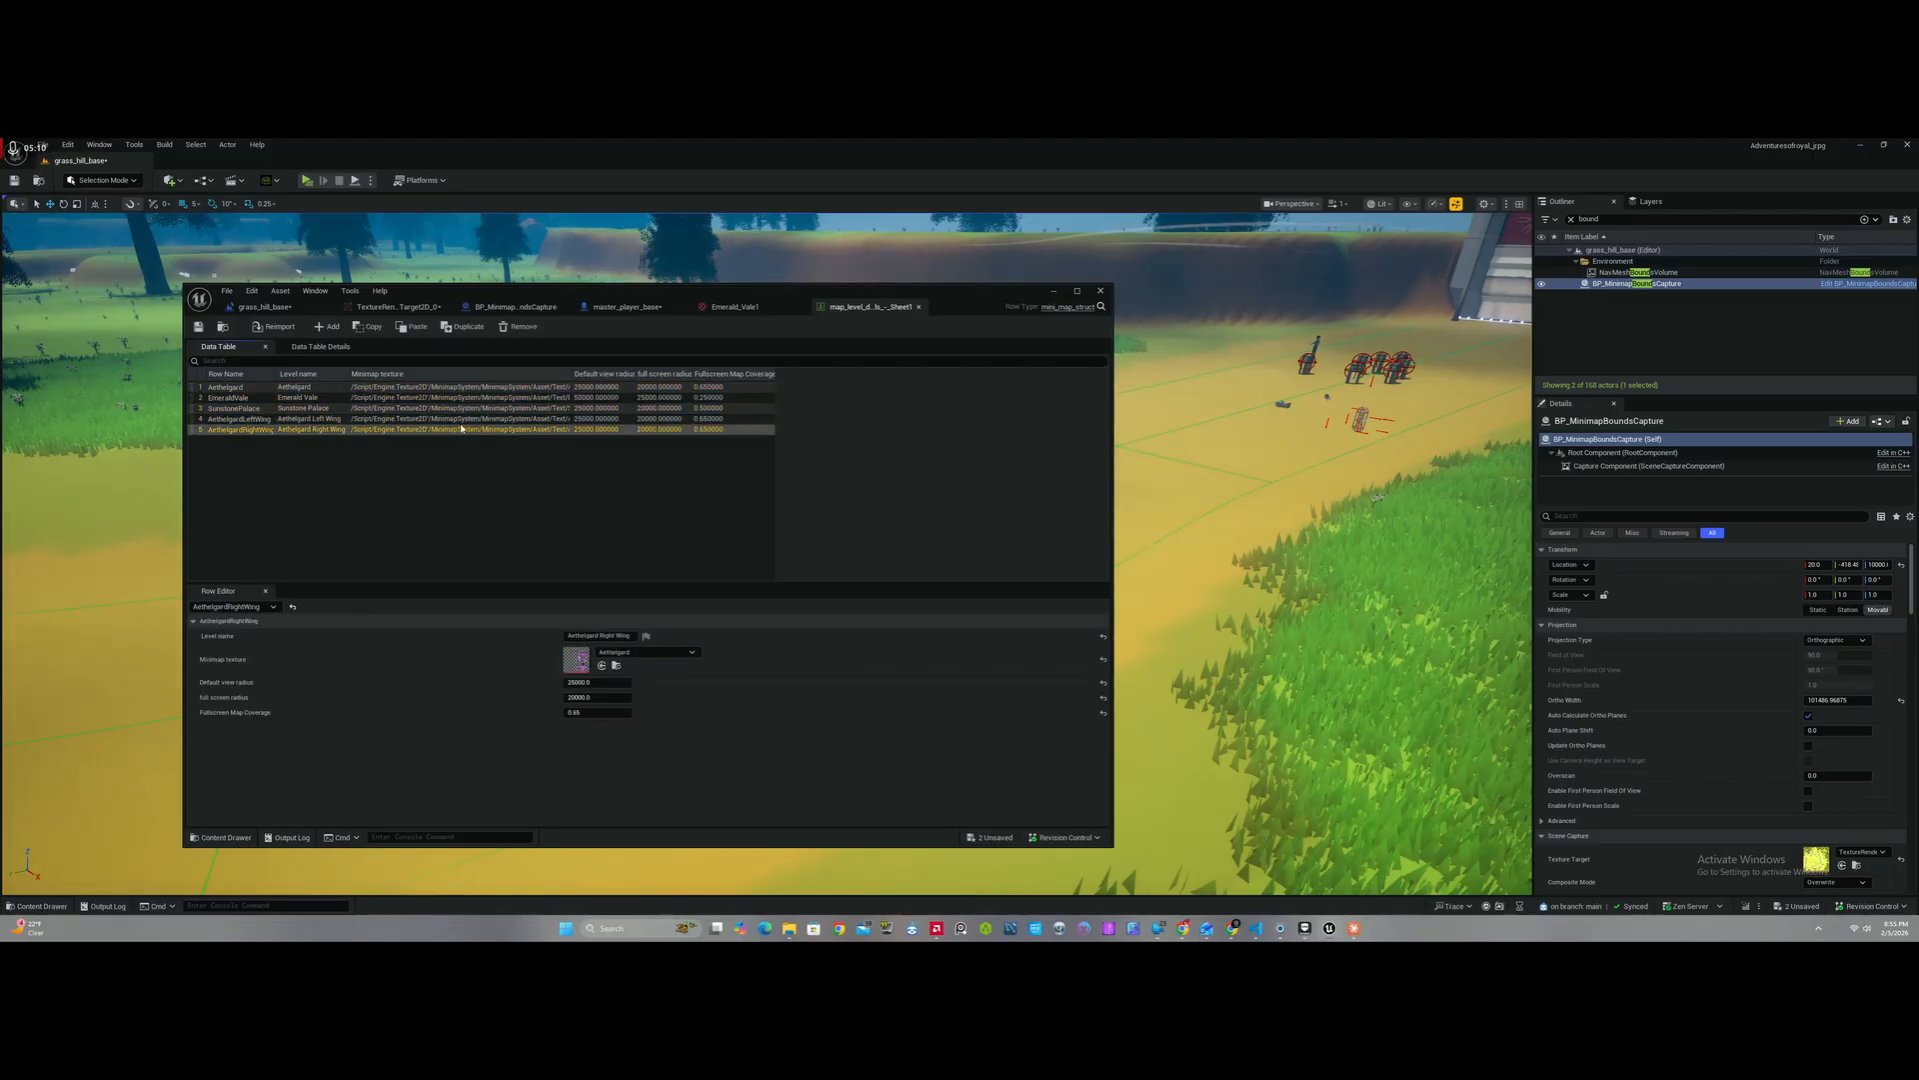
{"action": "left_click", "coordinate": [463, 419]}
{"action": "left_click", "coordinate": [480, 388]}
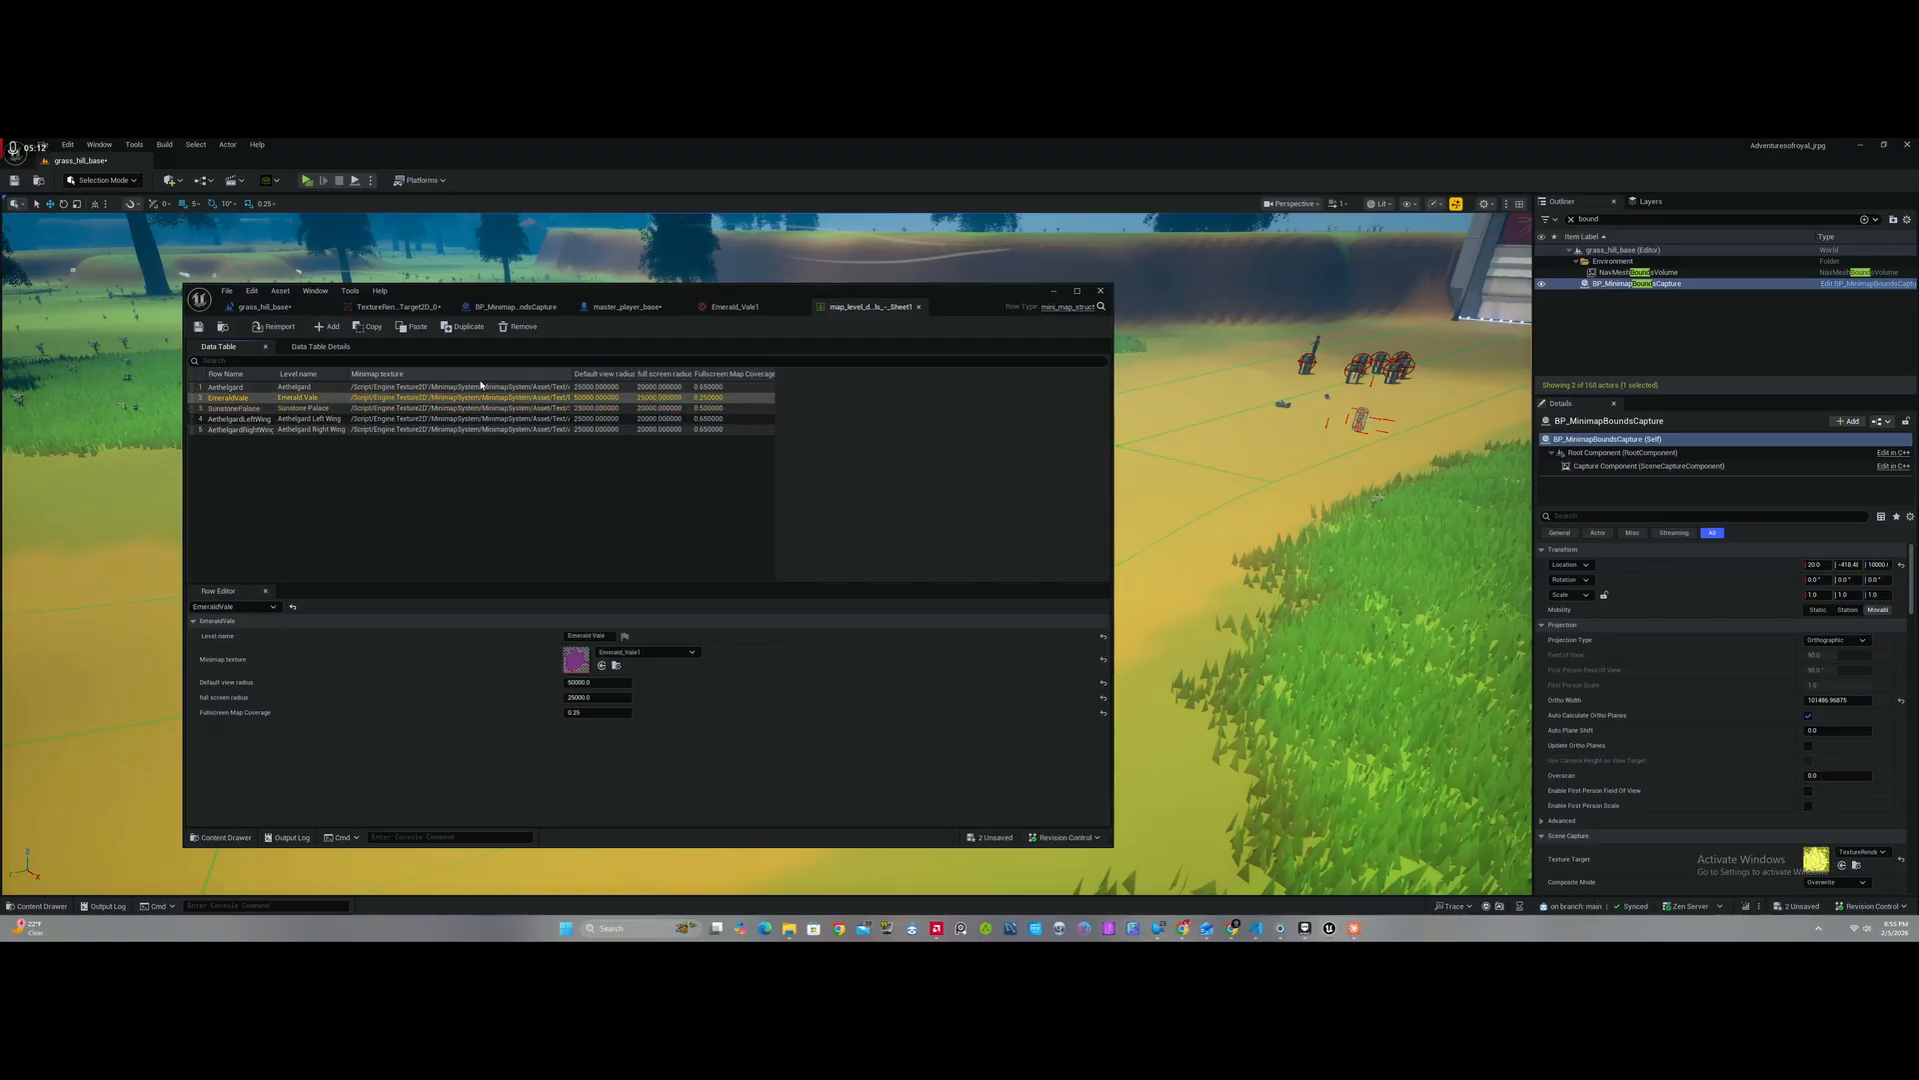
{"action": "left_click", "coordinate": [420, 374]}
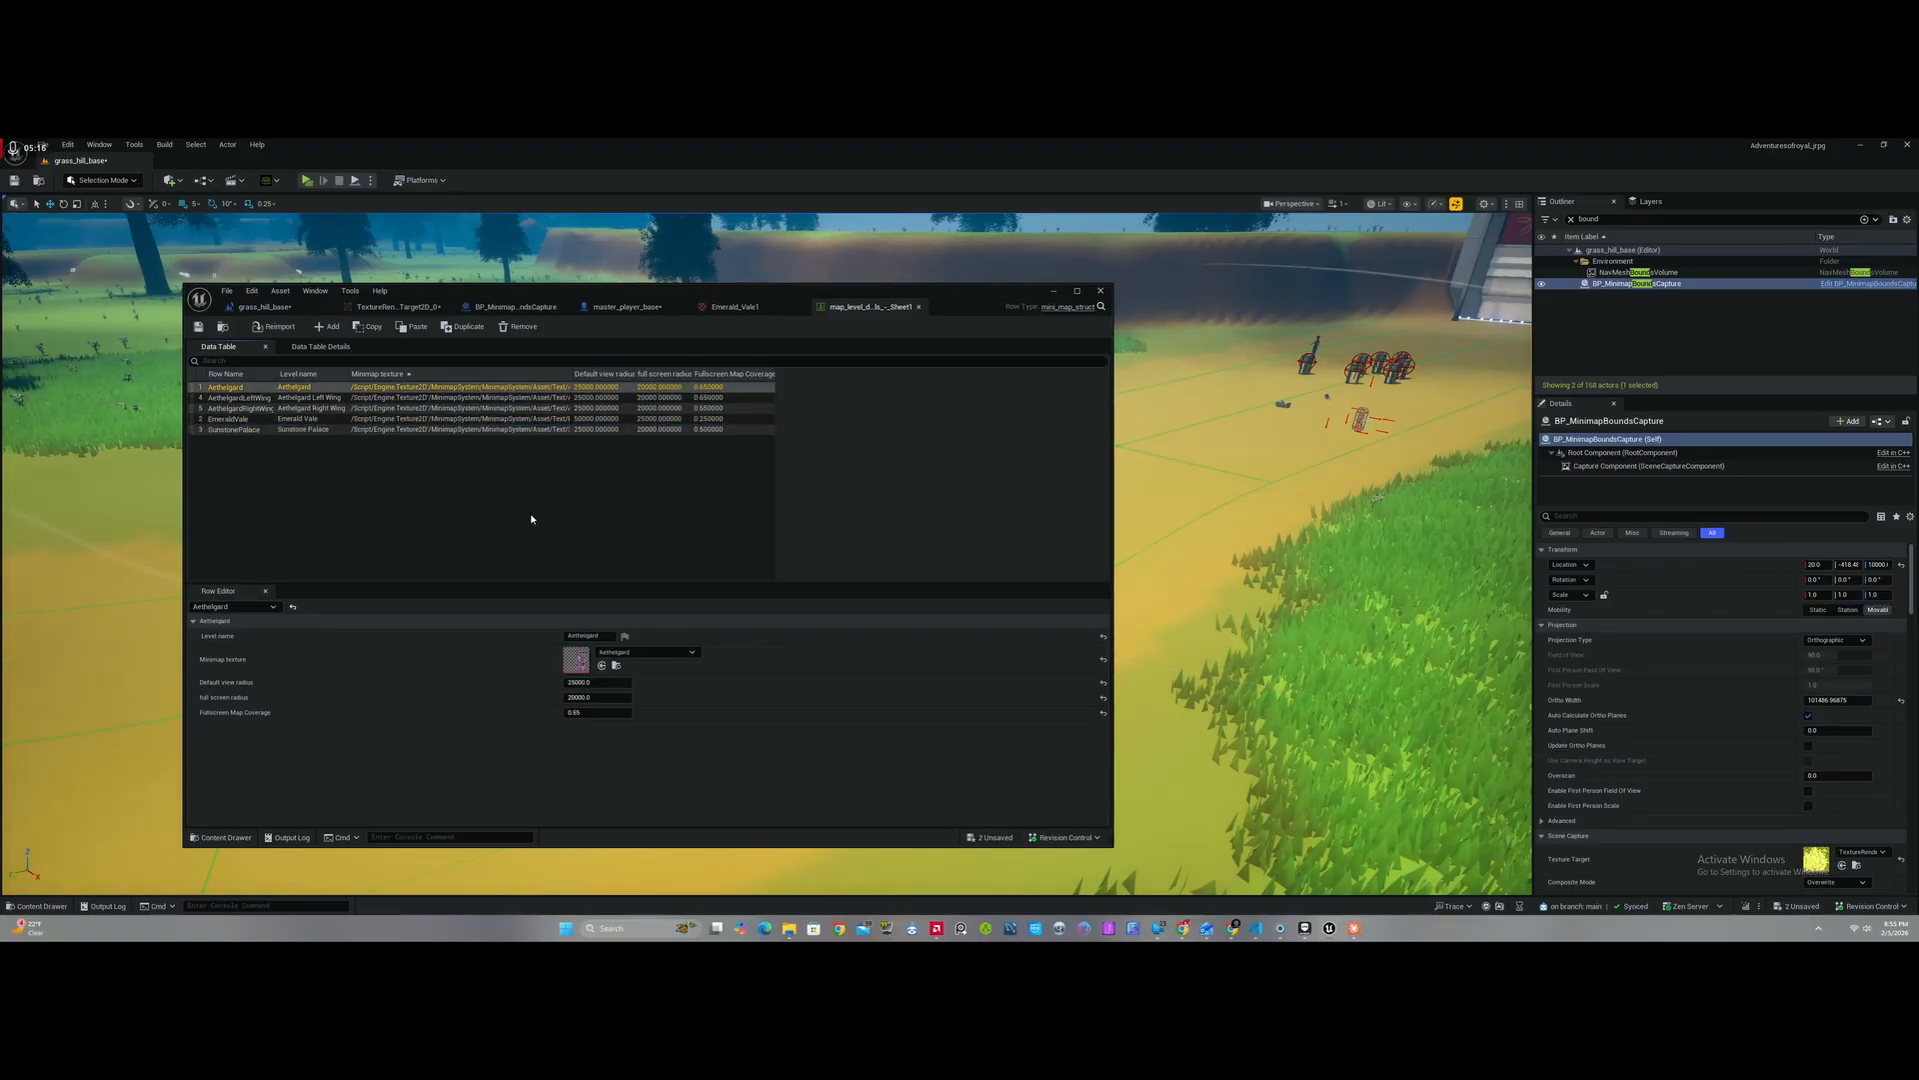
Step: Locate the minimap textures assigned to the Aethelgard and AethelgardRightWing rows, also checking the EmeraldVale row
{"action": "left_click", "coordinate": [616, 665]}
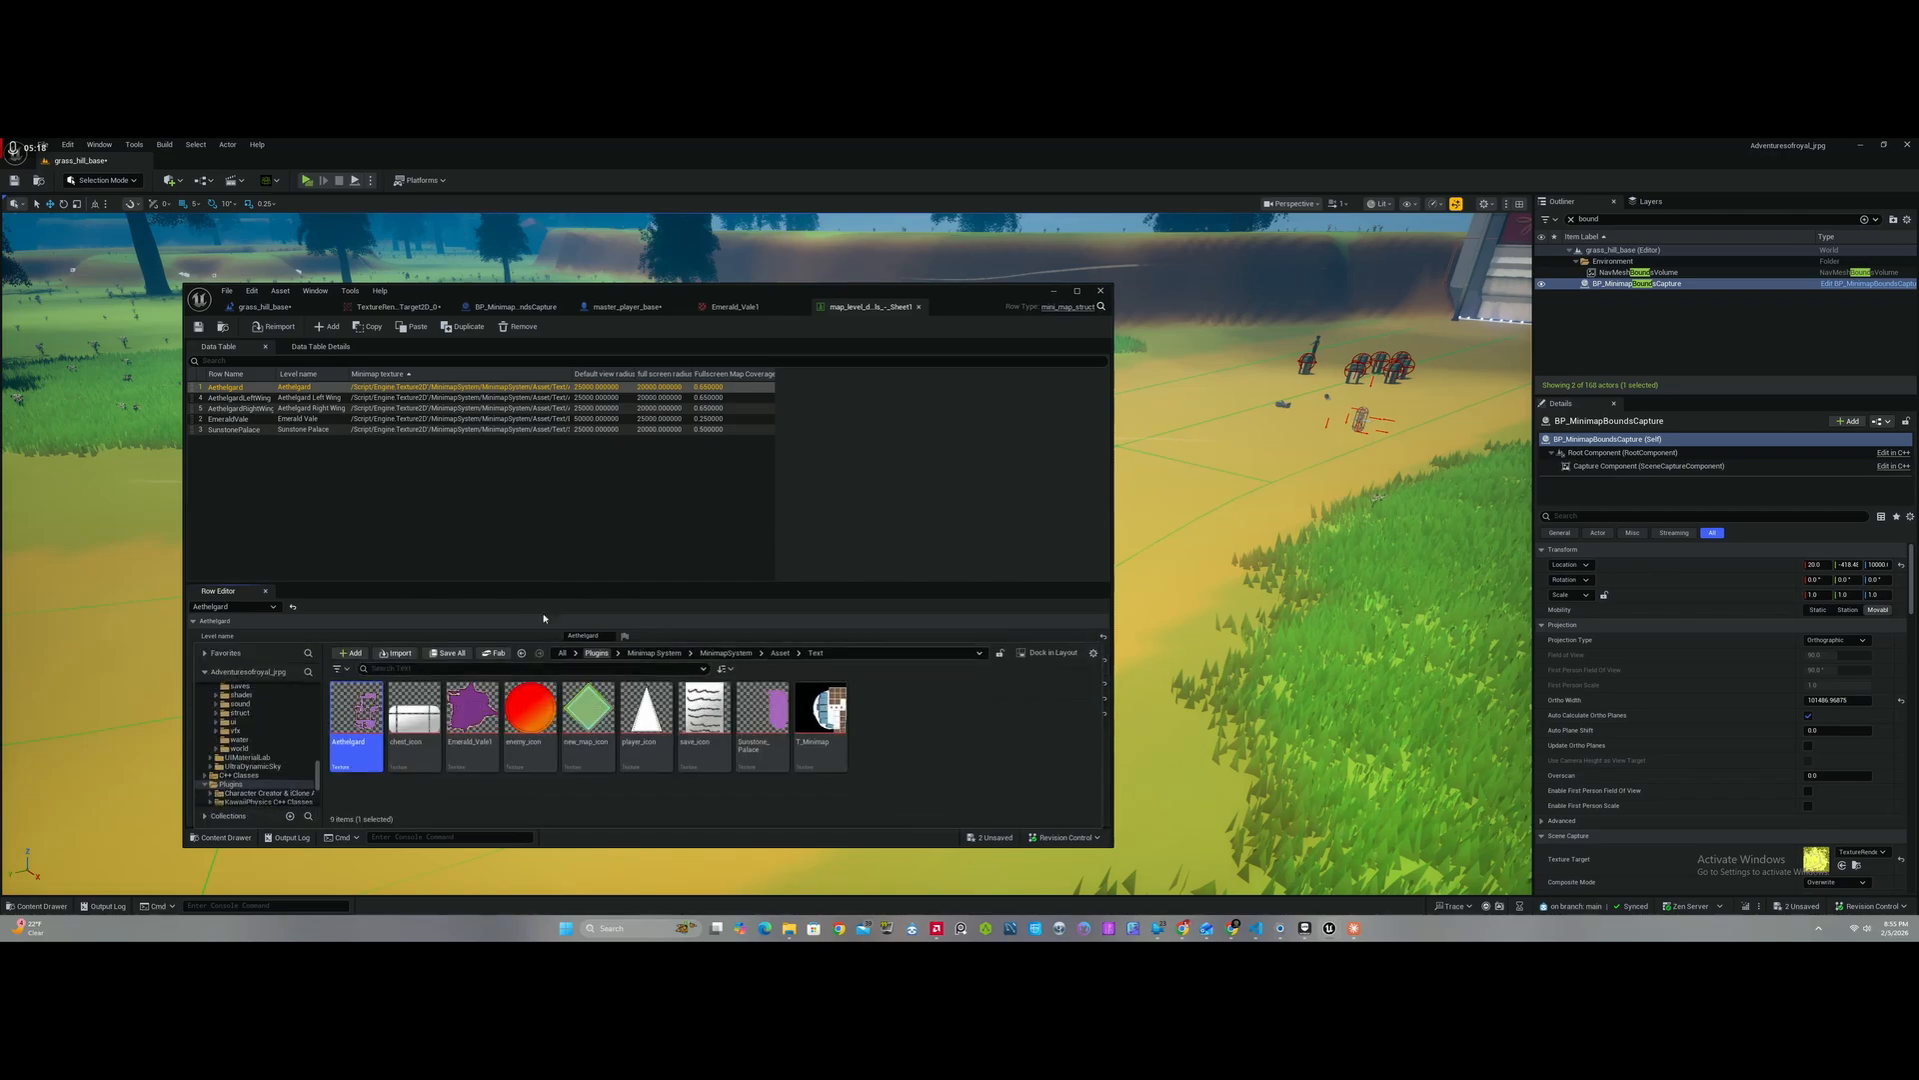
{"action": "left_click", "coordinate": [465, 419]}
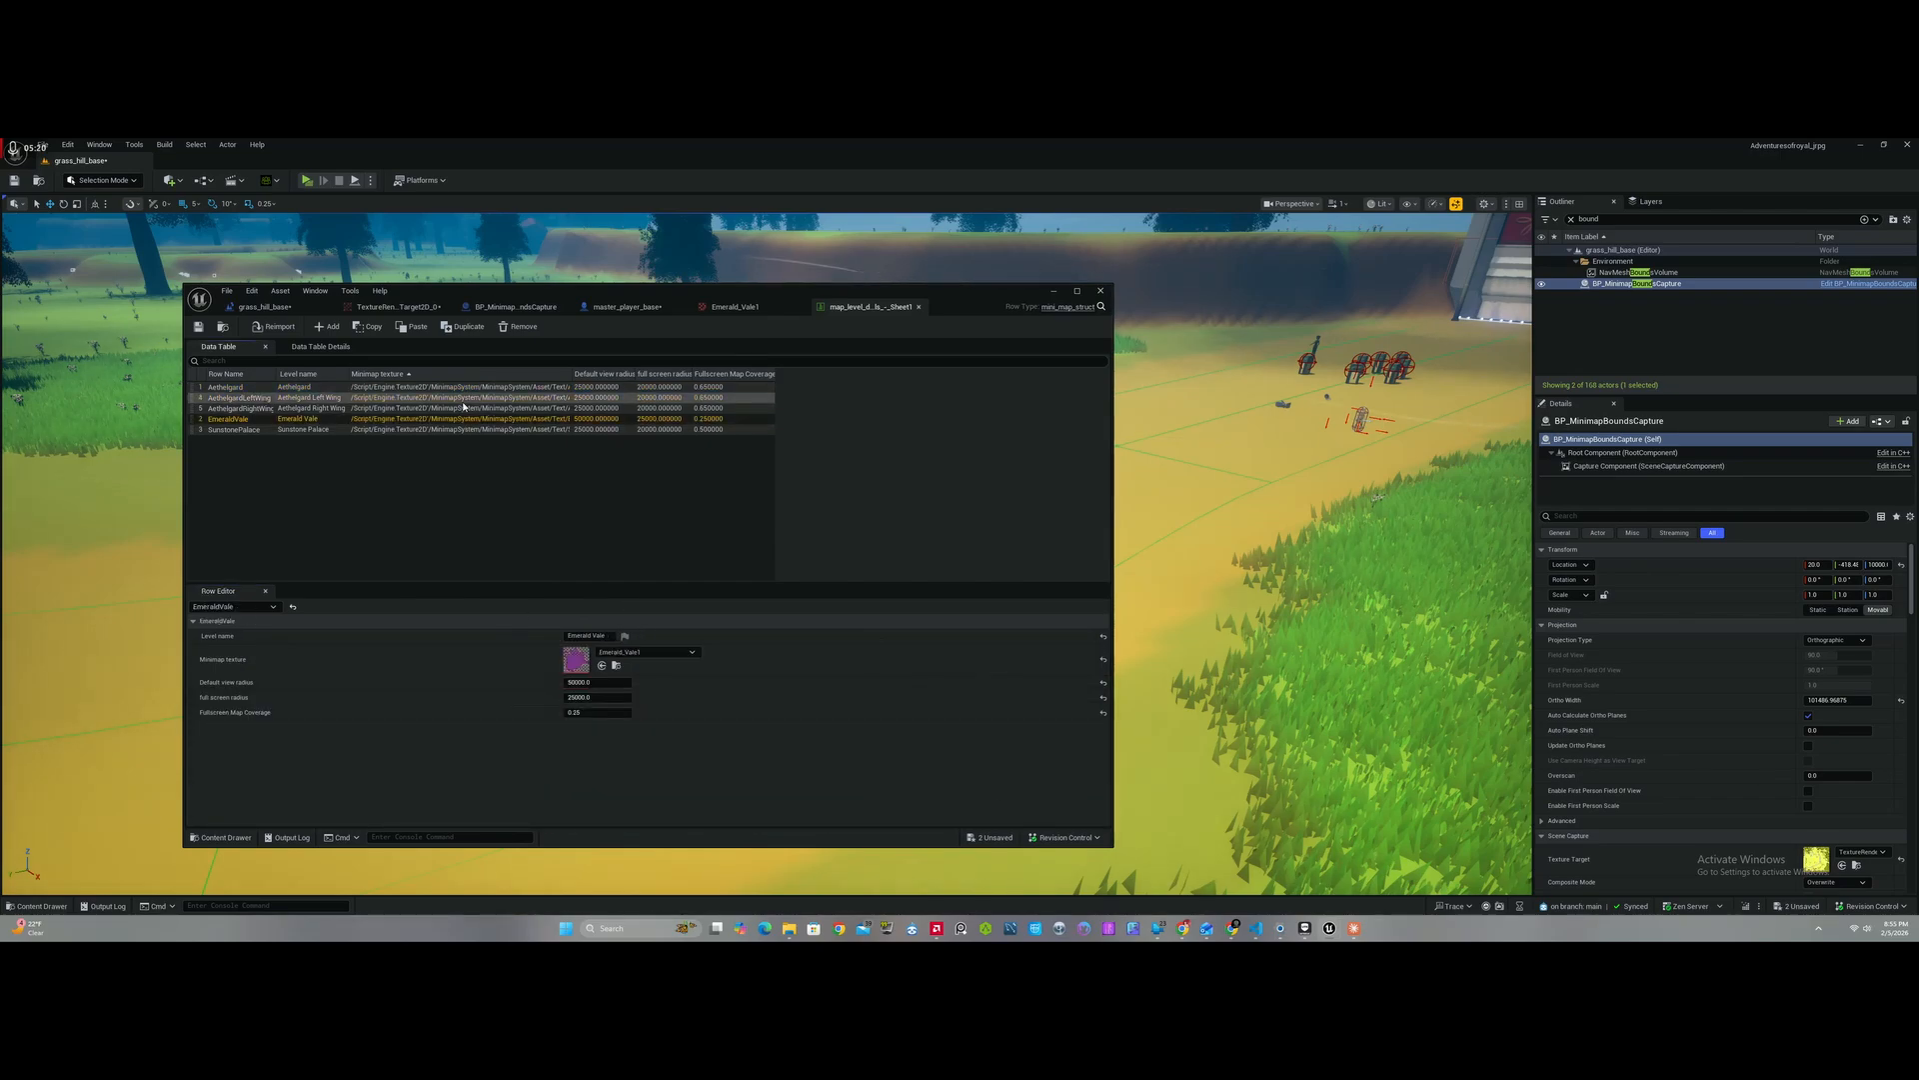
{"action": "left_click", "coordinate": [464, 408]}
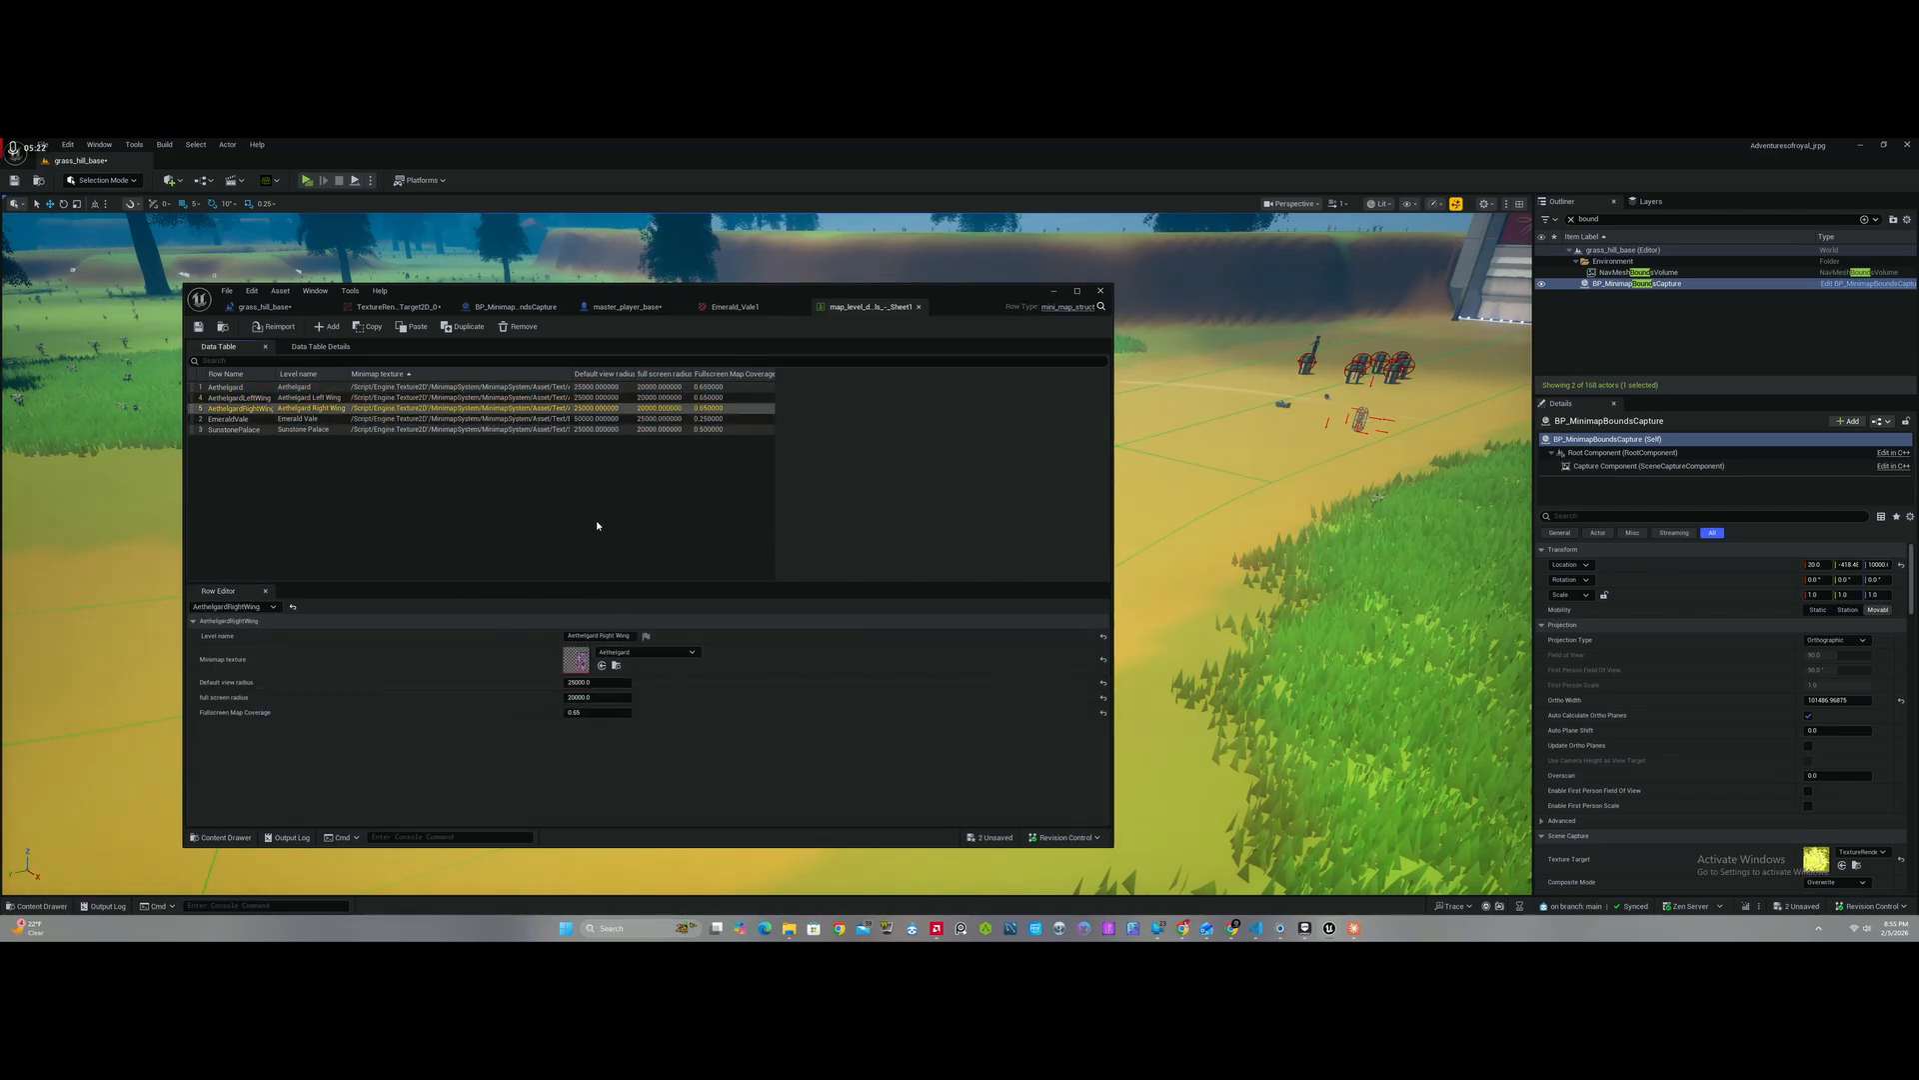
{"action": "left_click", "coordinate": [617, 664]}
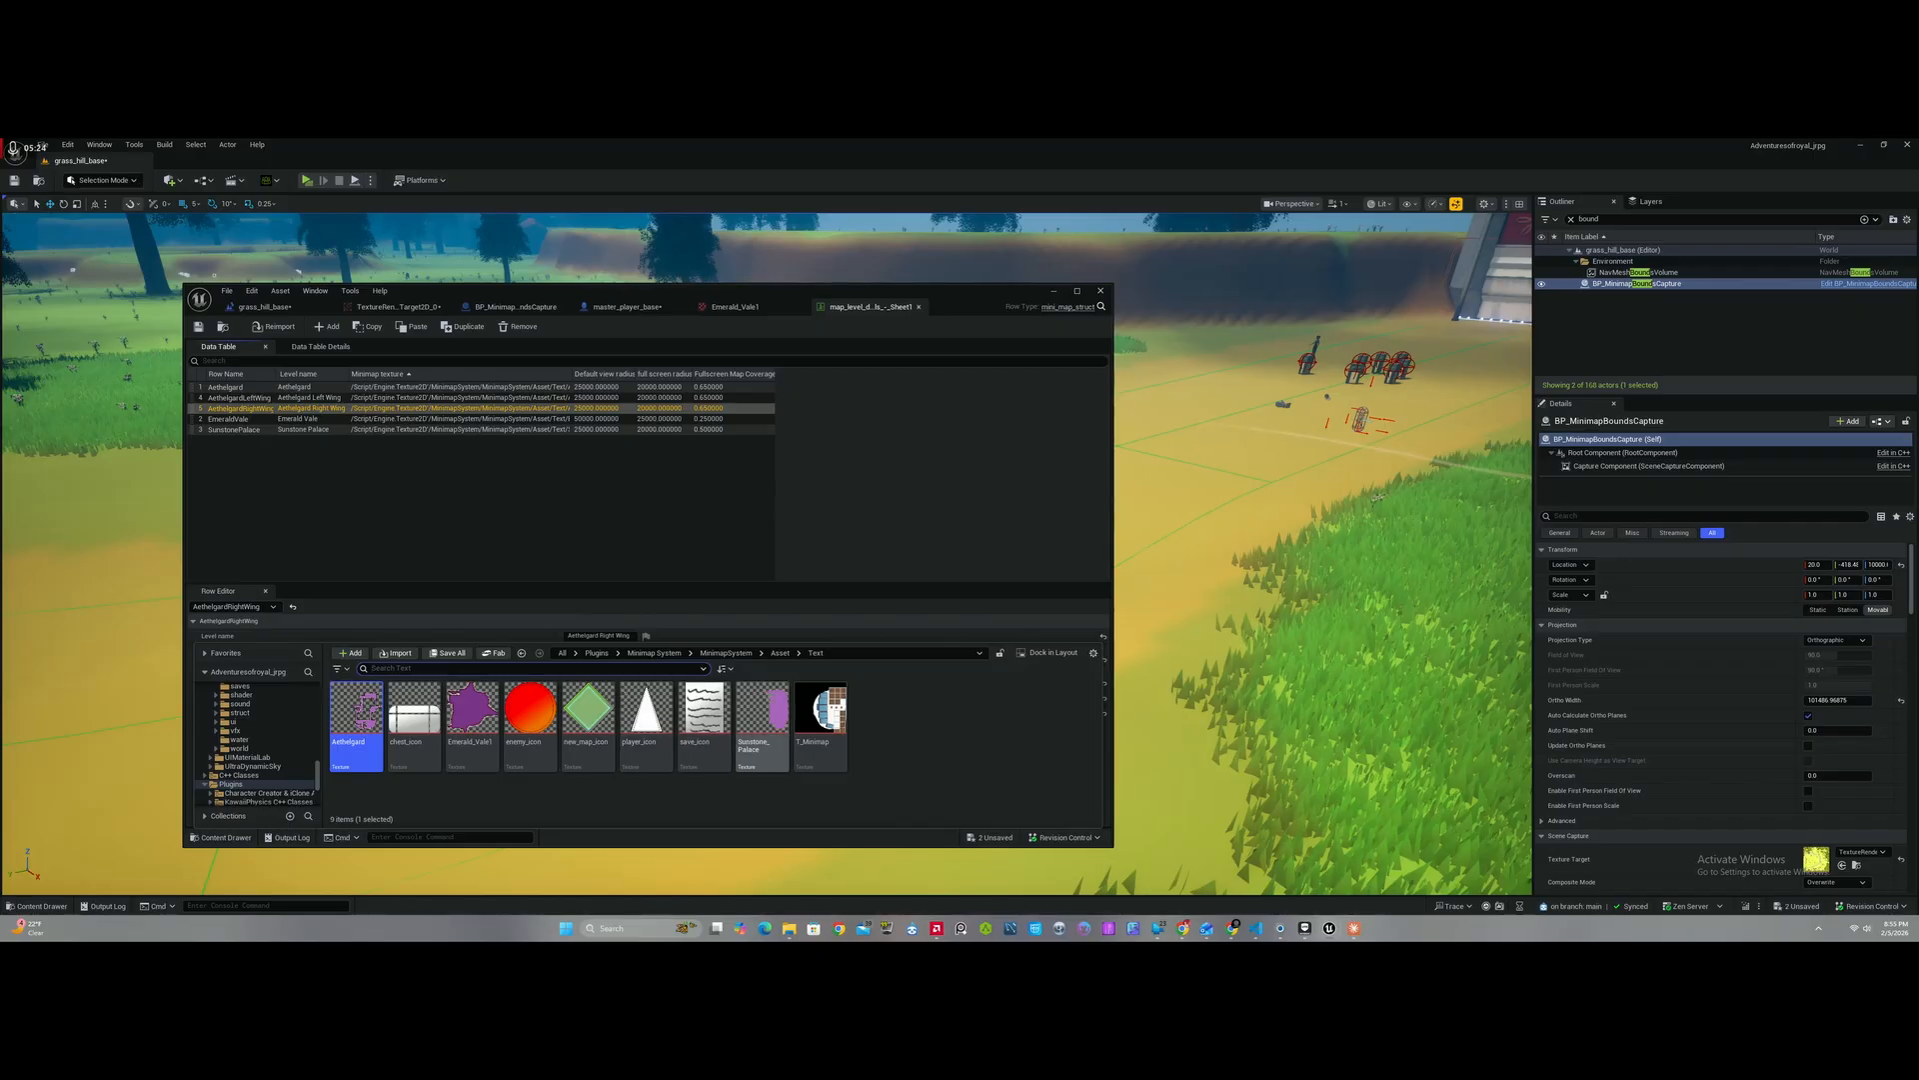
{"action": "left_click", "coordinate": [553, 537]}
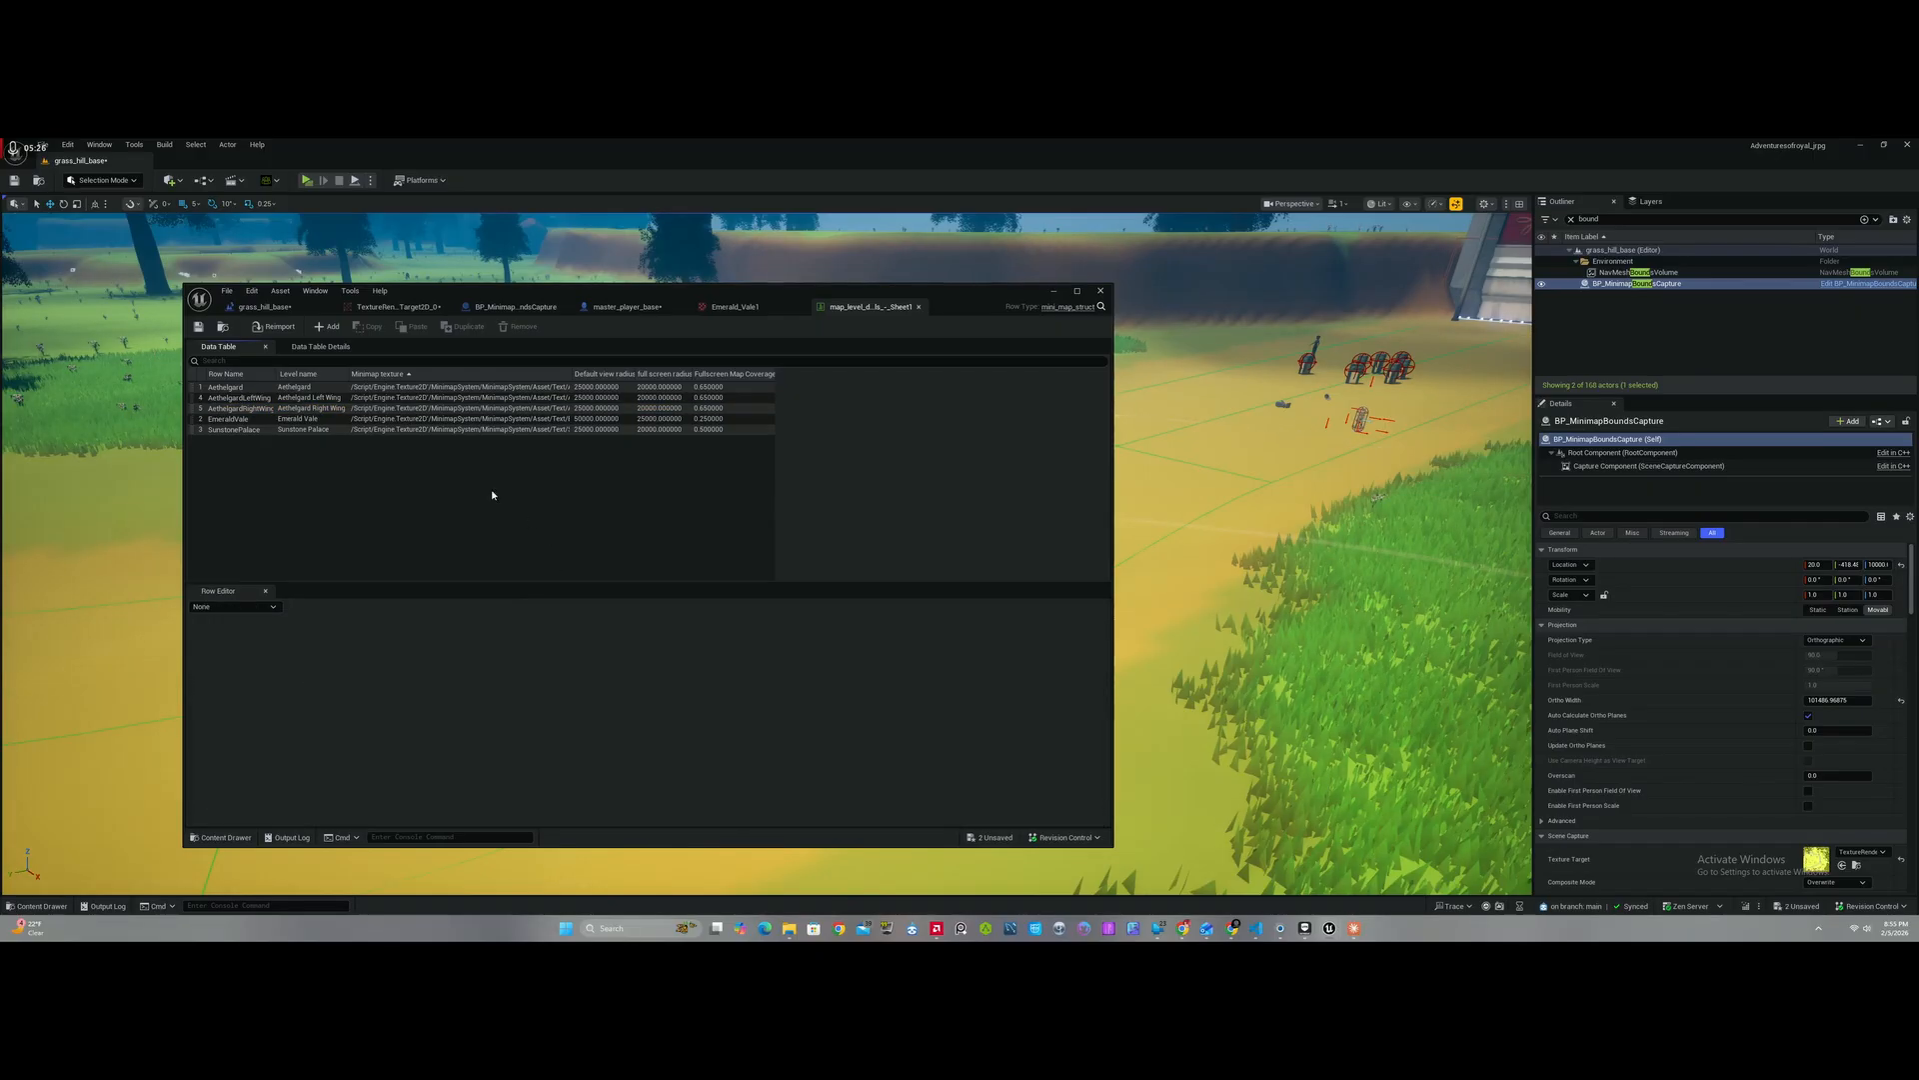
Step: Examine the SunstonePalace row's minimap texture, view radius and full-screen coverage settings
{"action": "left_click", "coordinate": [375, 466]}
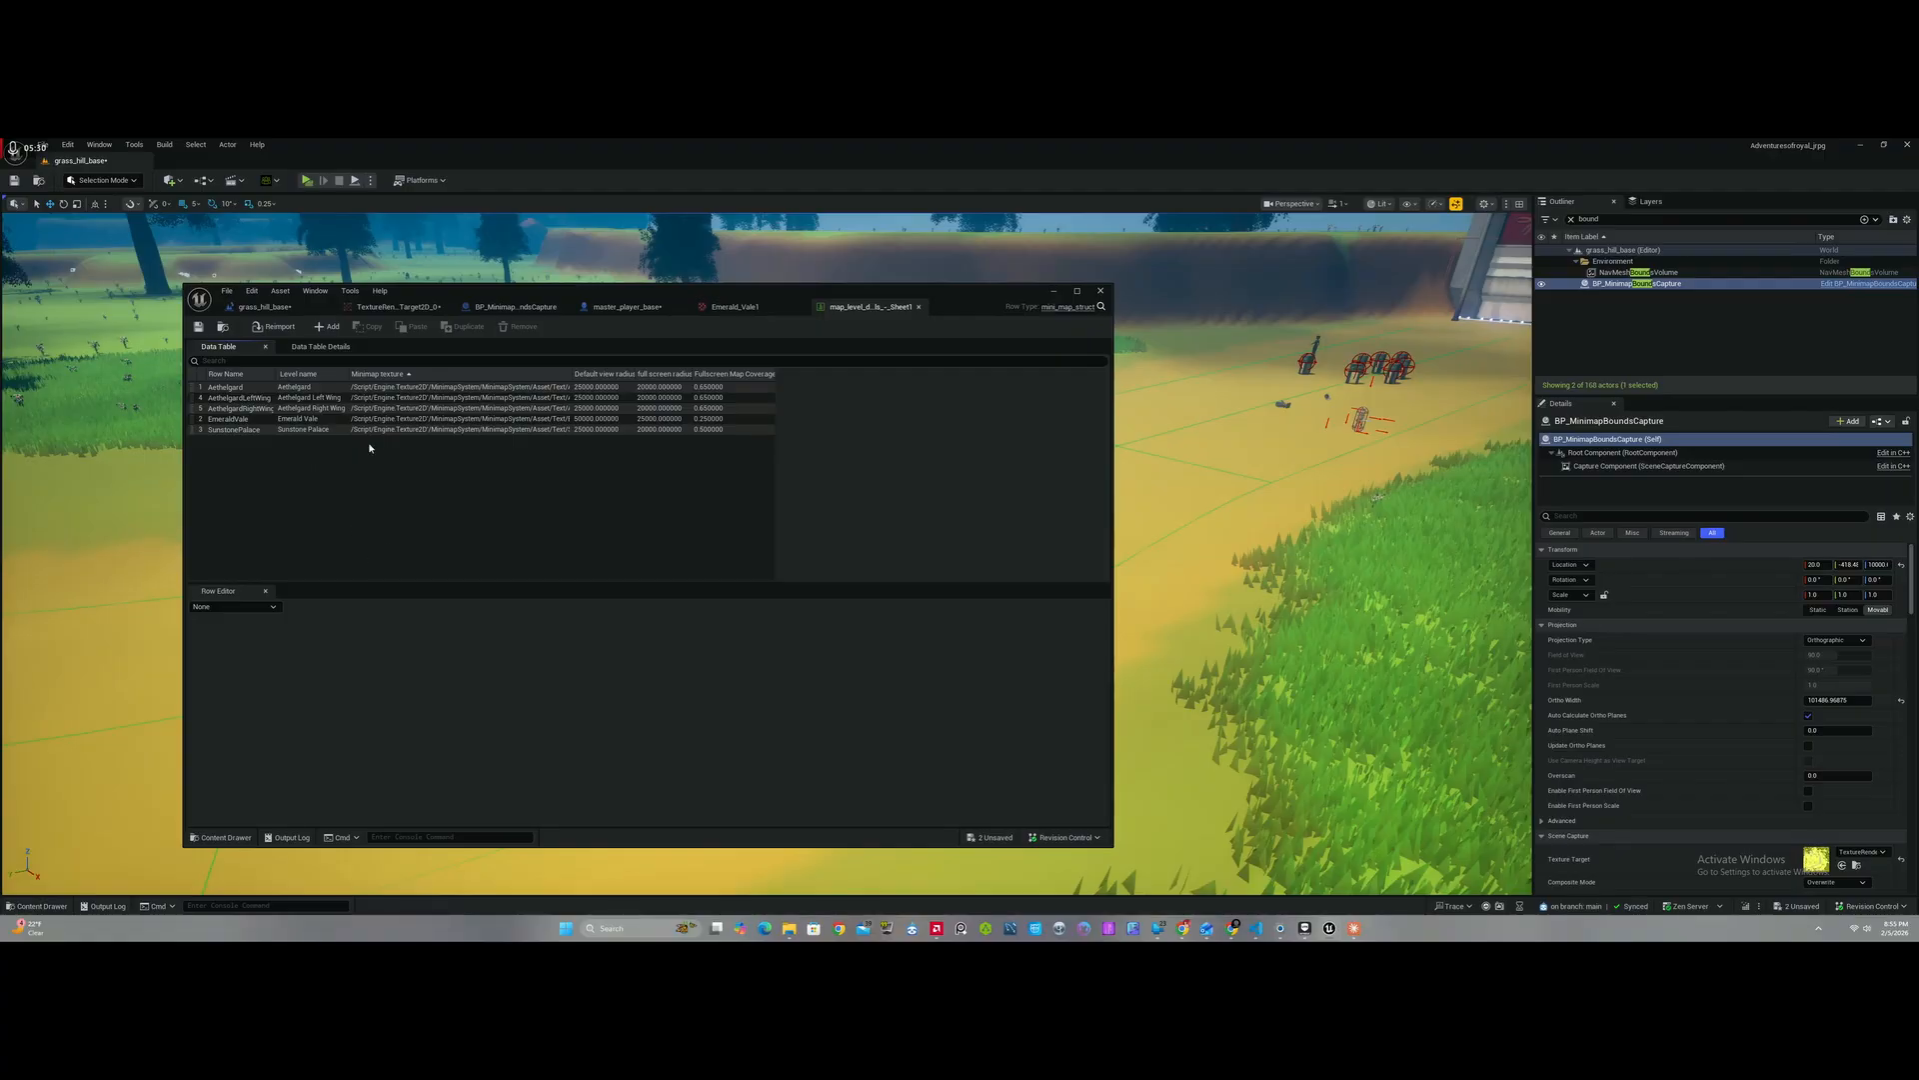
{"action": "left_click", "coordinate": [368, 429]}
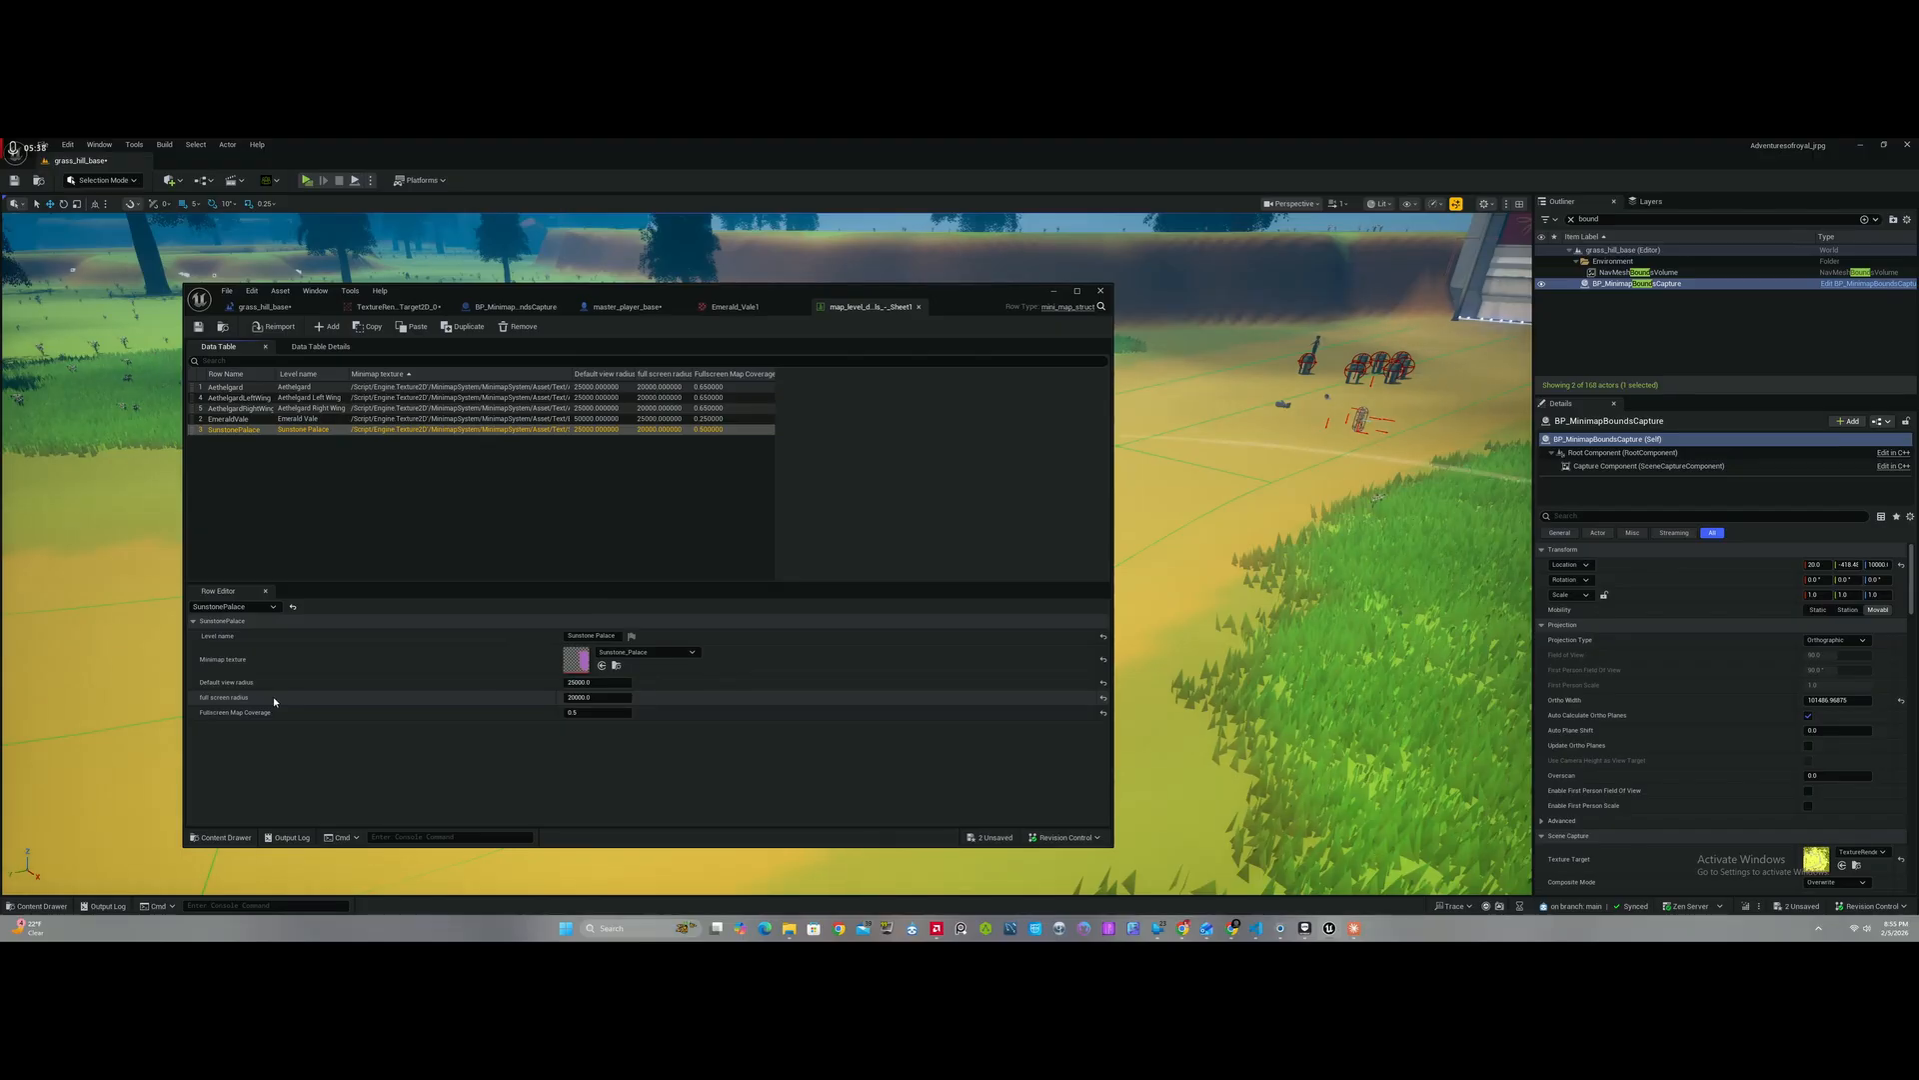
{"action": "left_click", "coordinate": [512, 505]}
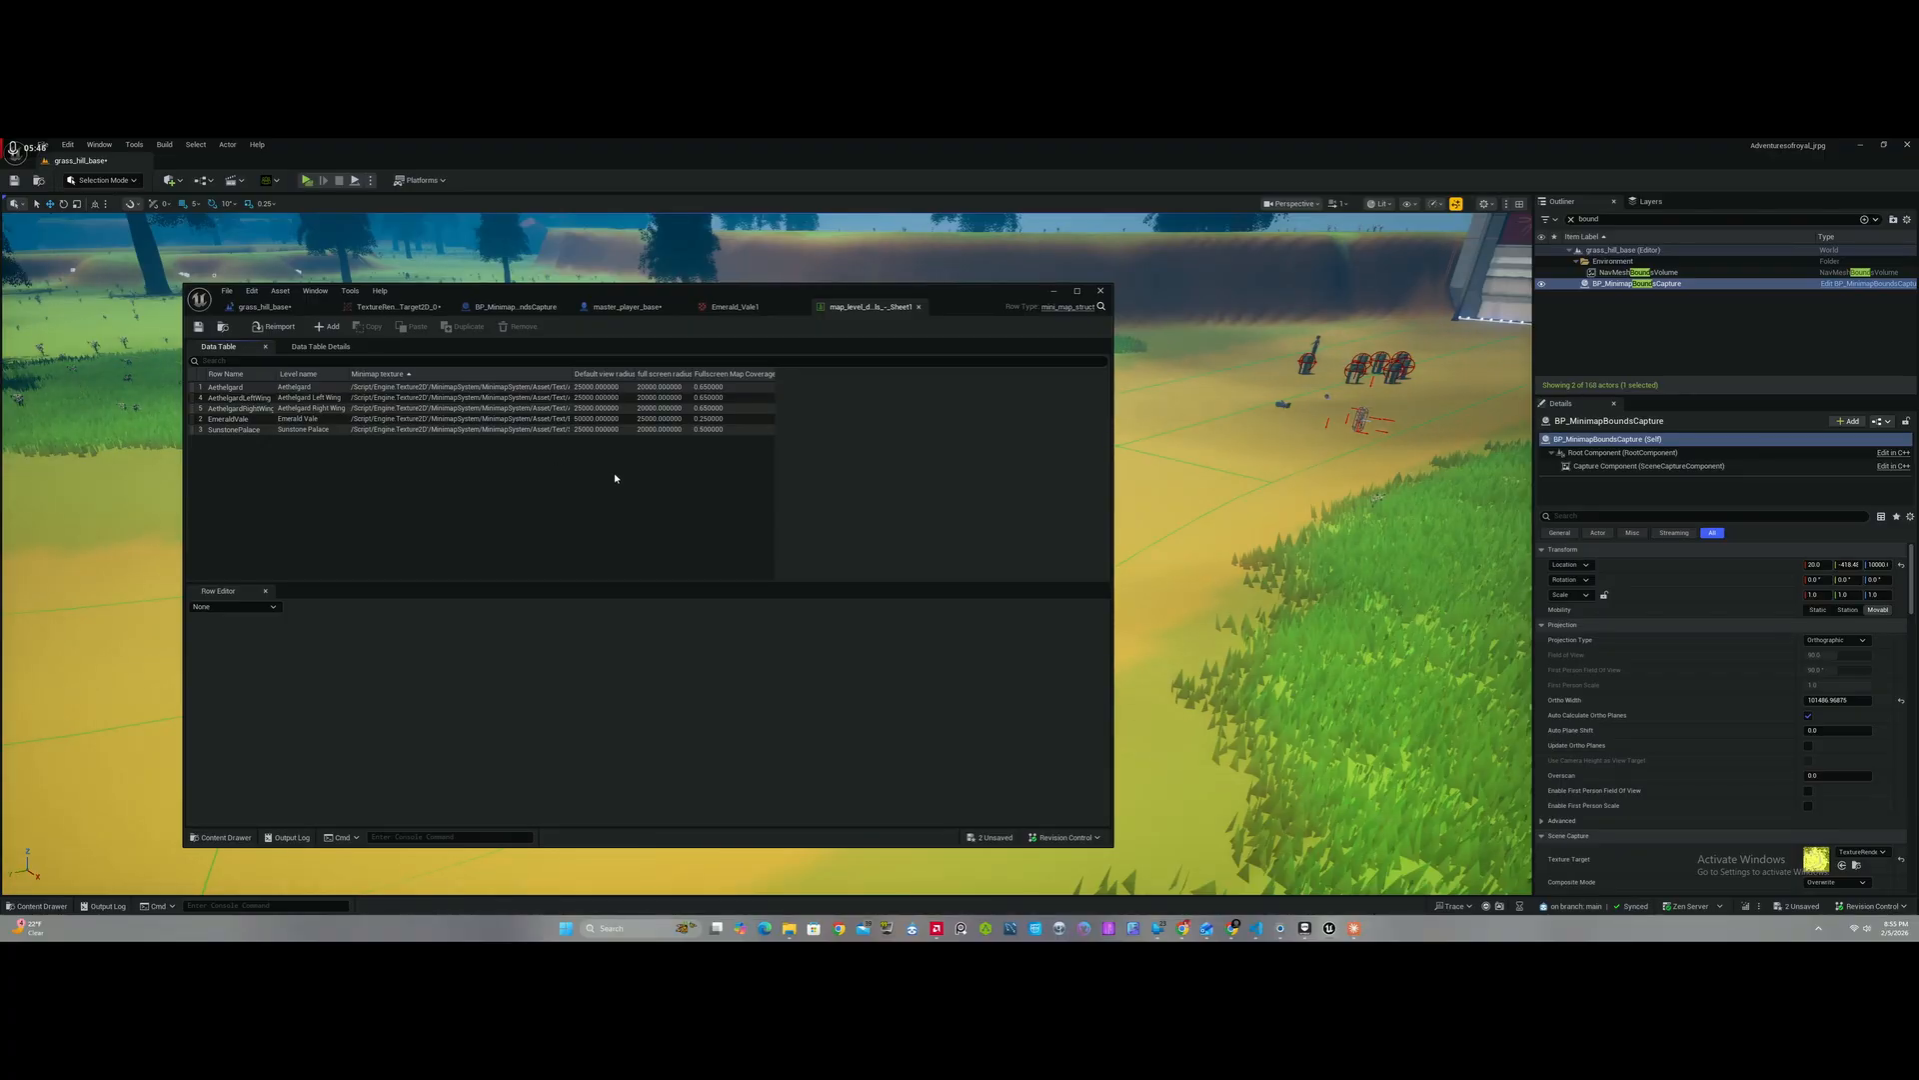
Step: View the Emerald_Vale1 texture again and minimize the asset editor window
{"action": "key", "text": "ctrl+space"}
{"action": "left_click", "coordinate": [736, 310]}
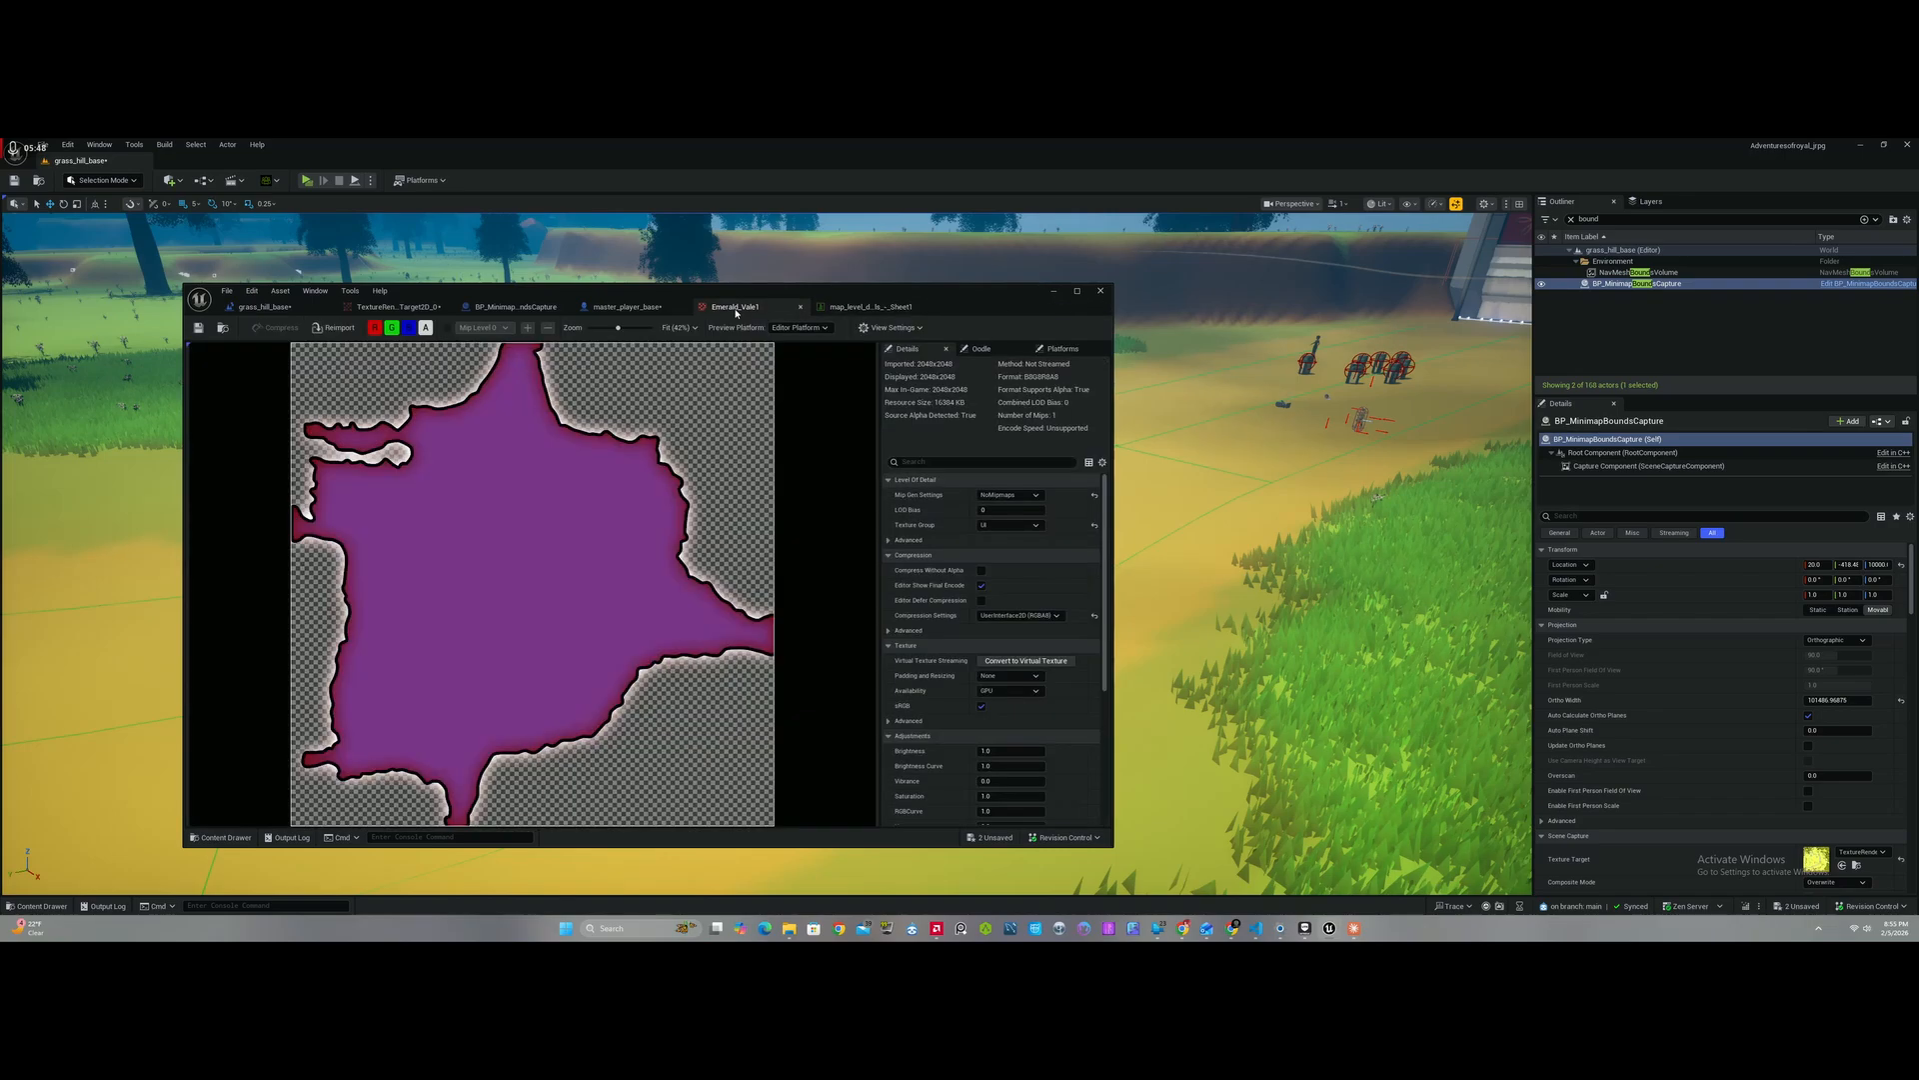
{"action": "left_click", "coordinate": [1052, 293]}
Step: Open the mpc_playerlocal parameter collection from the Asset/mf folder, examine its scalar parameters, and close it
{"action": "key", "text": "ctrl+space"}
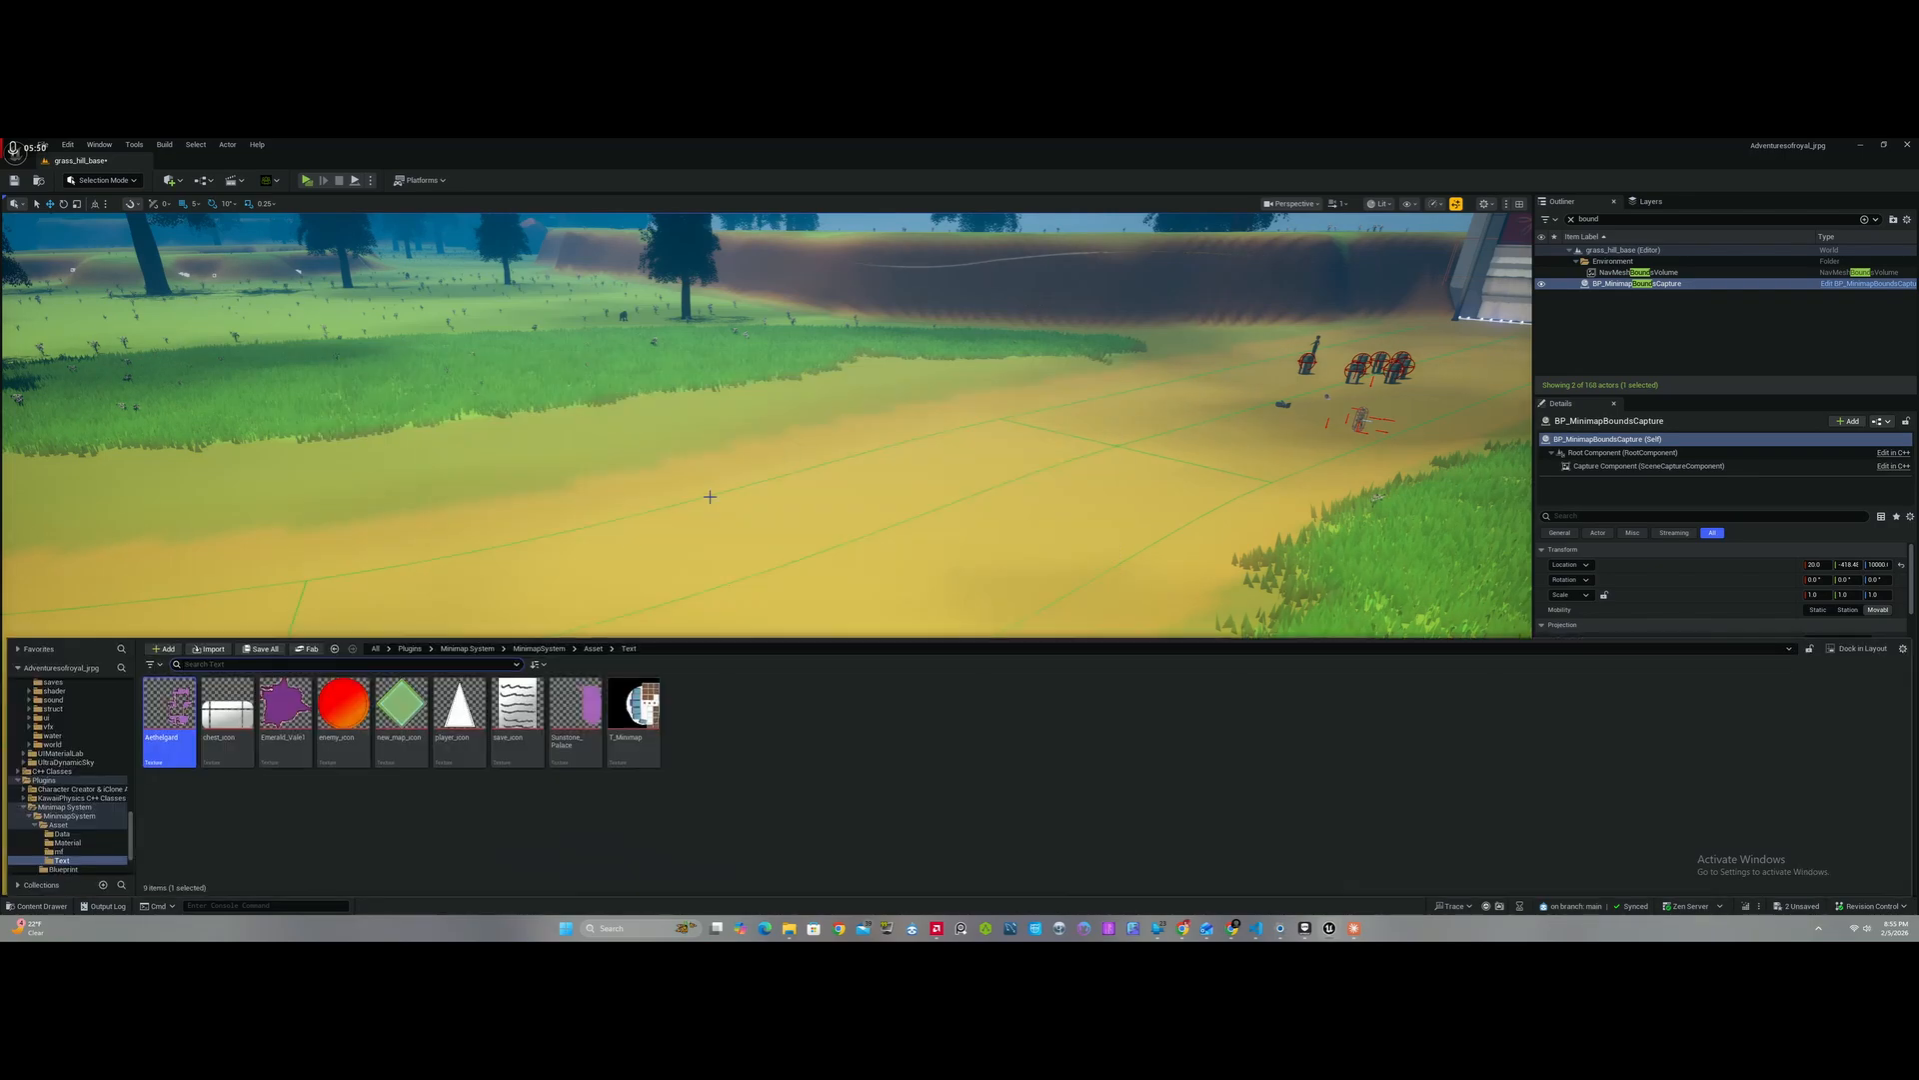
{"action": "left_click", "coordinate": [599, 650]}
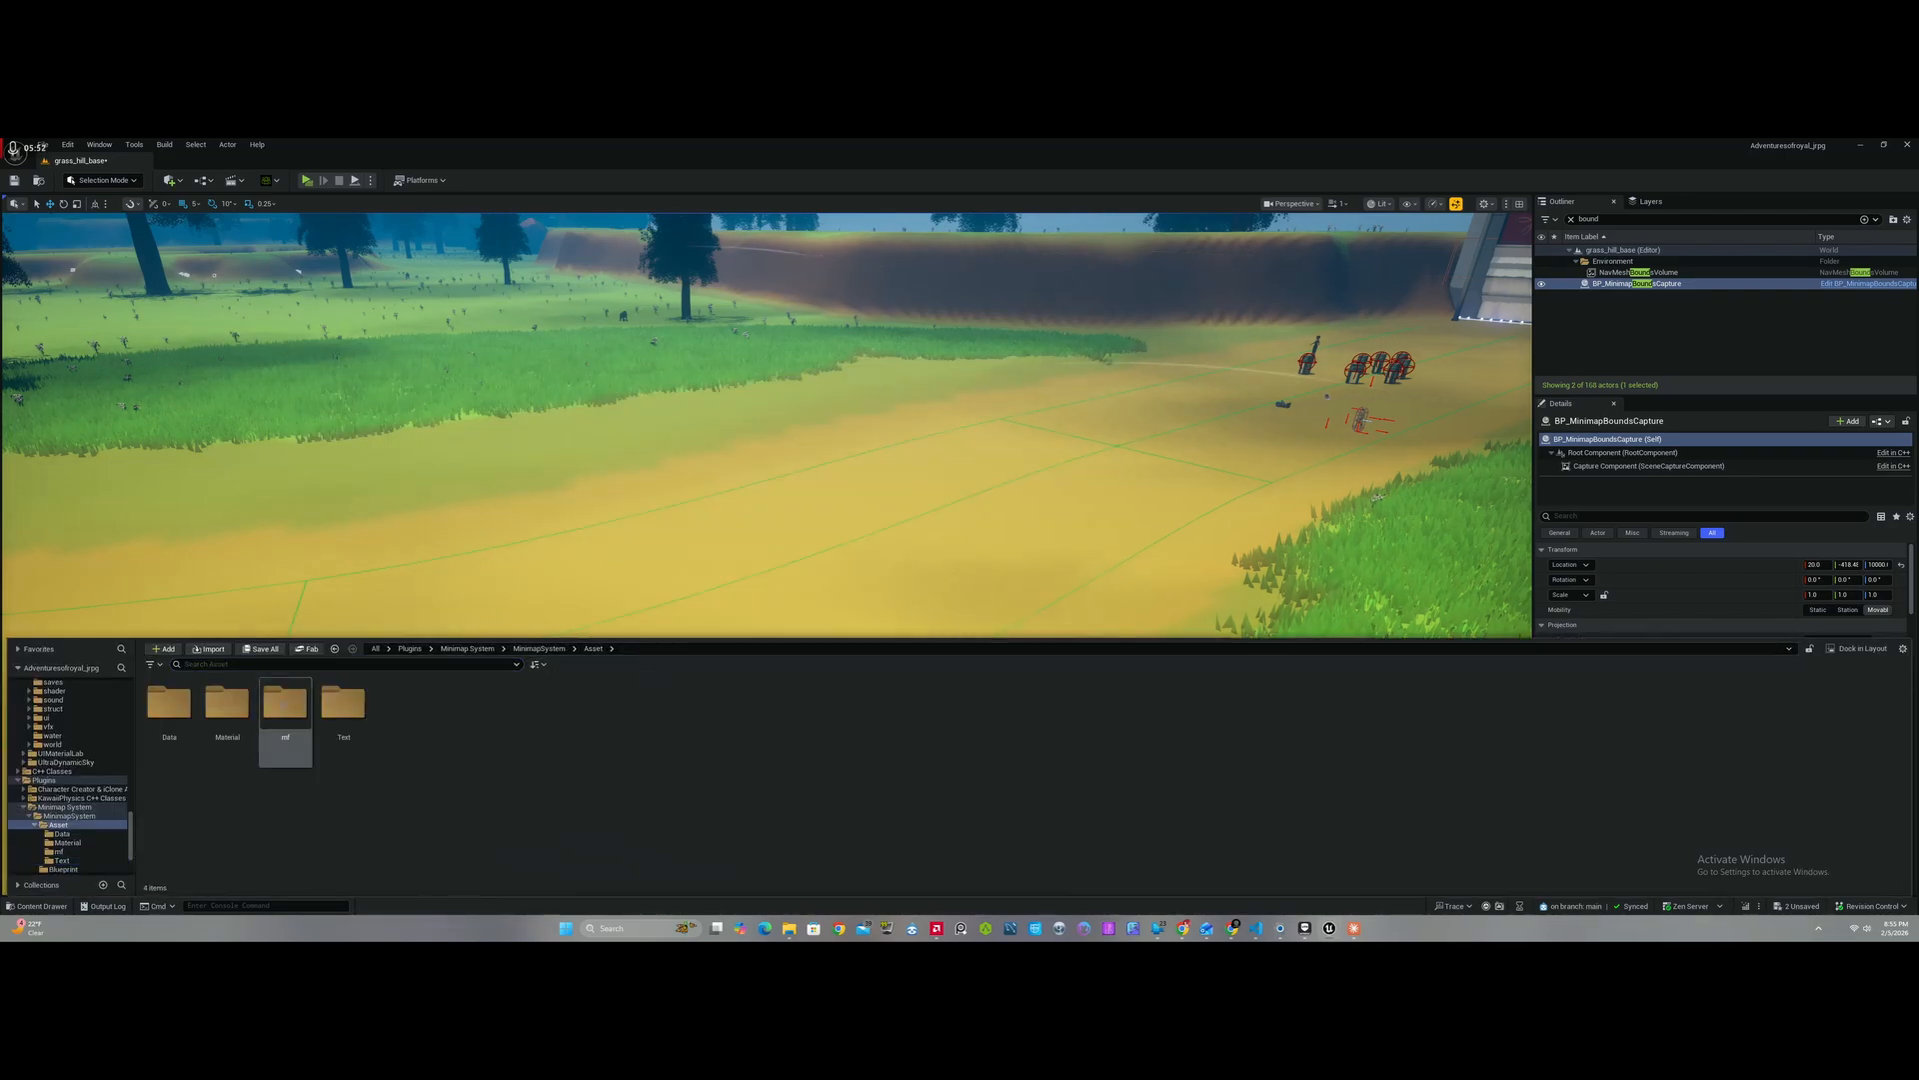
{"action": "left_click", "coordinate": [288, 722]}
{"action": "double_click", "coordinate": [288, 723]}
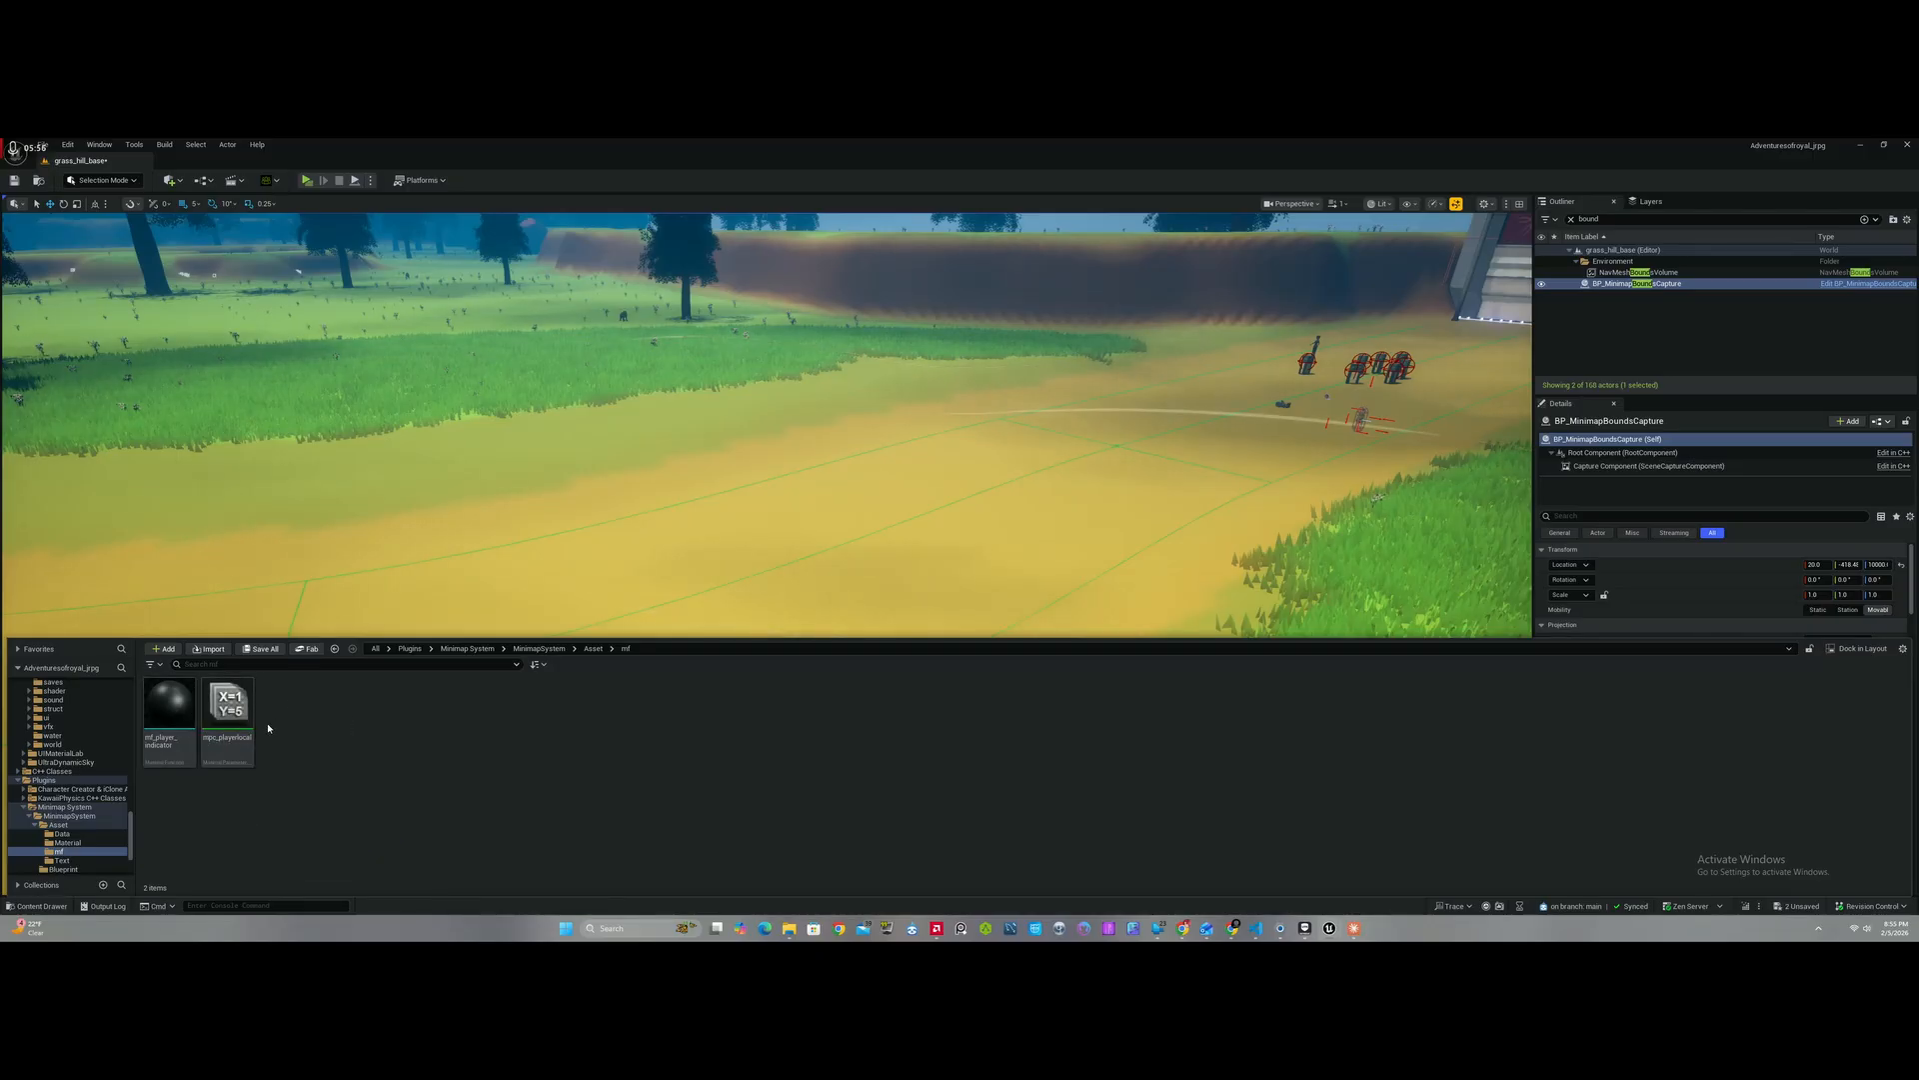
{"action": "double_click", "coordinate": [229, 710]}
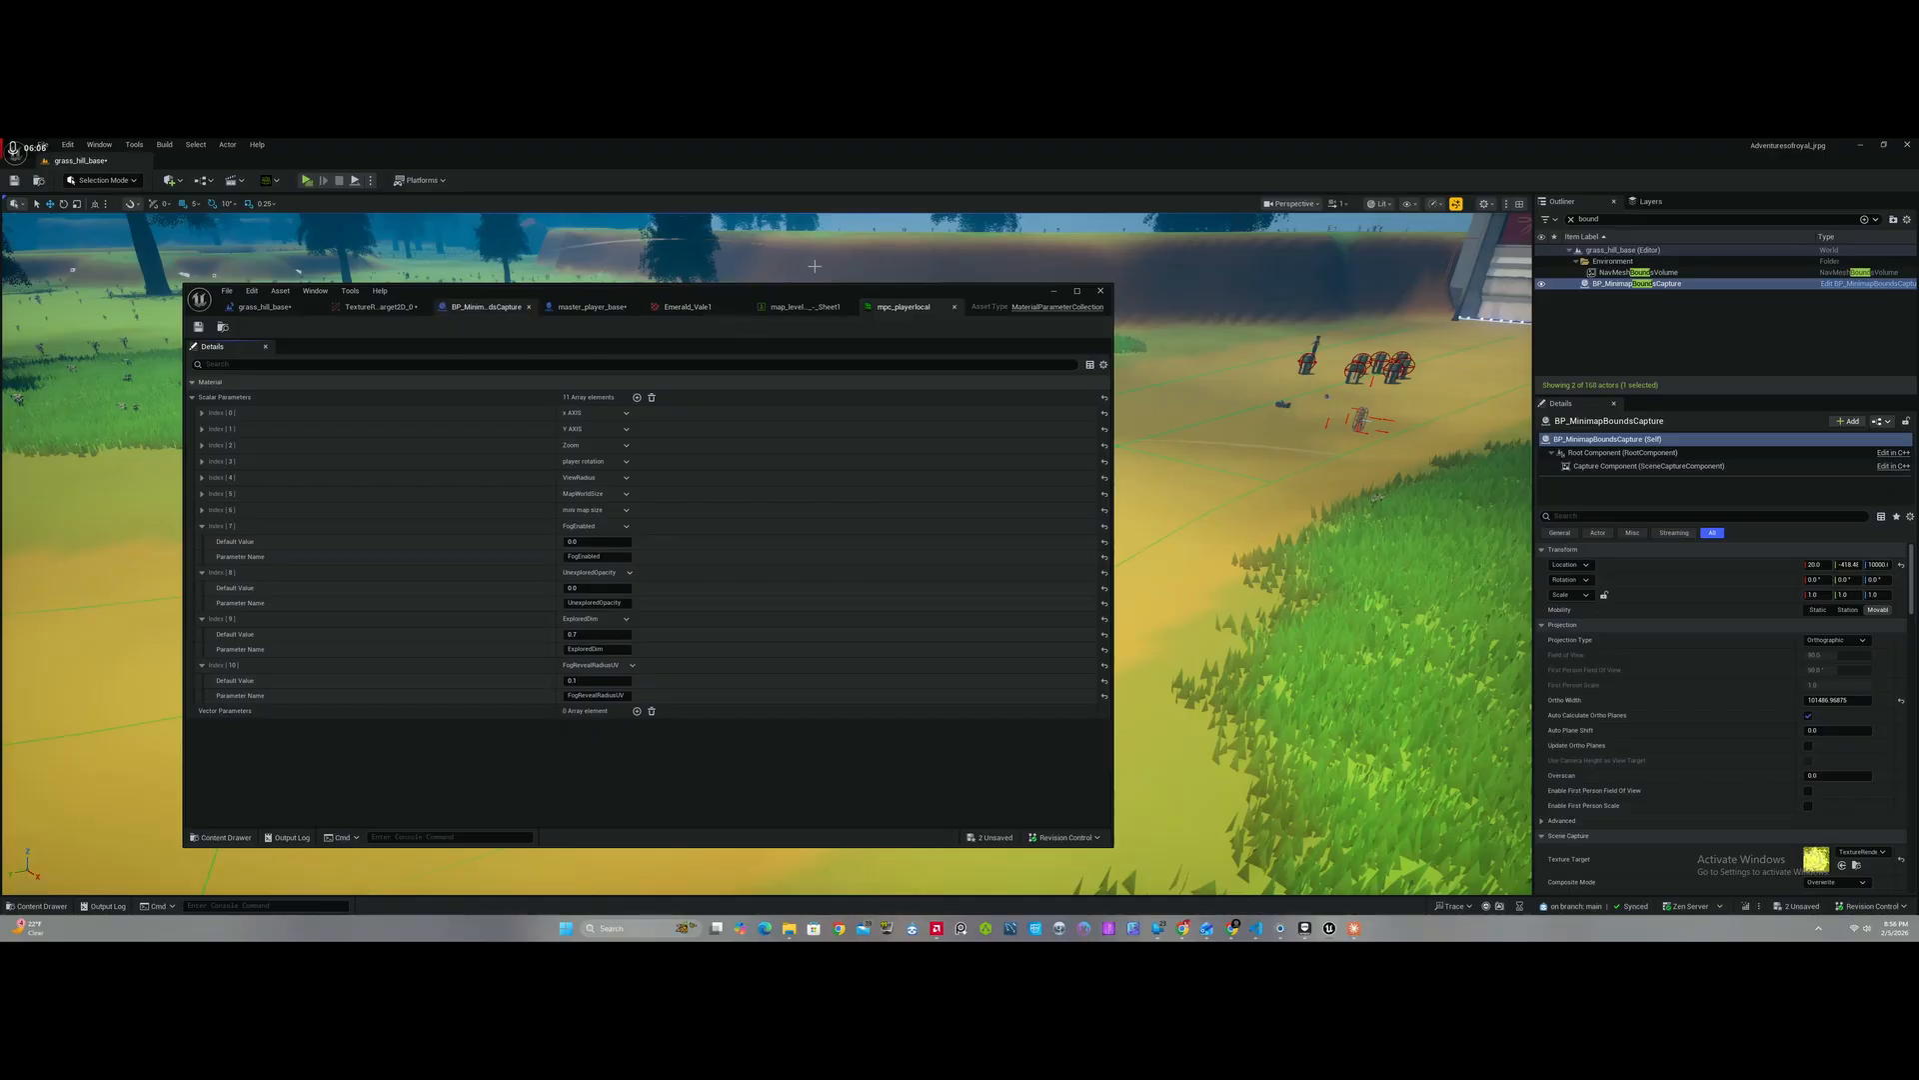
{"action": "left_click", "coordinate": [954, 308]}
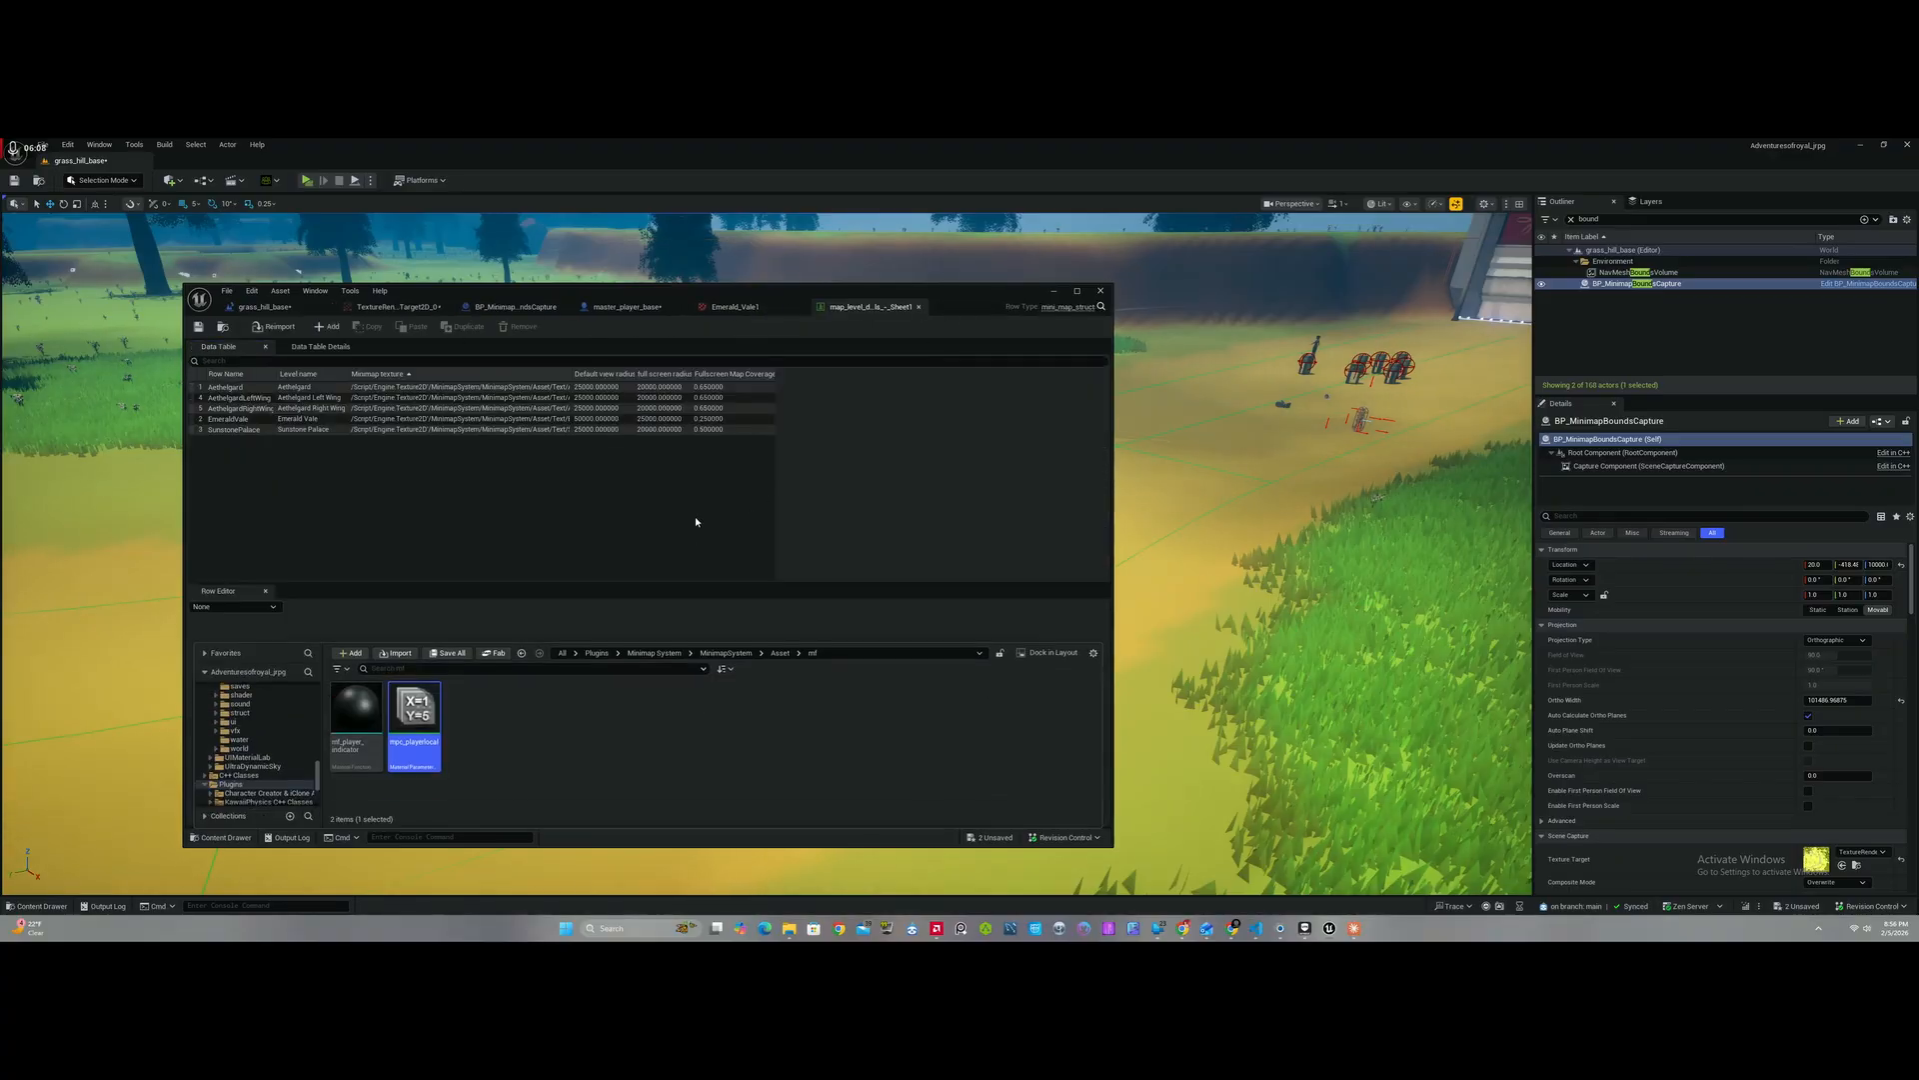
Step: Browse the MinimapSystem plugin's Blueprint folder and its ui folder to see the included assets
{"action": "left_click", "coordinate": [778, 653]}
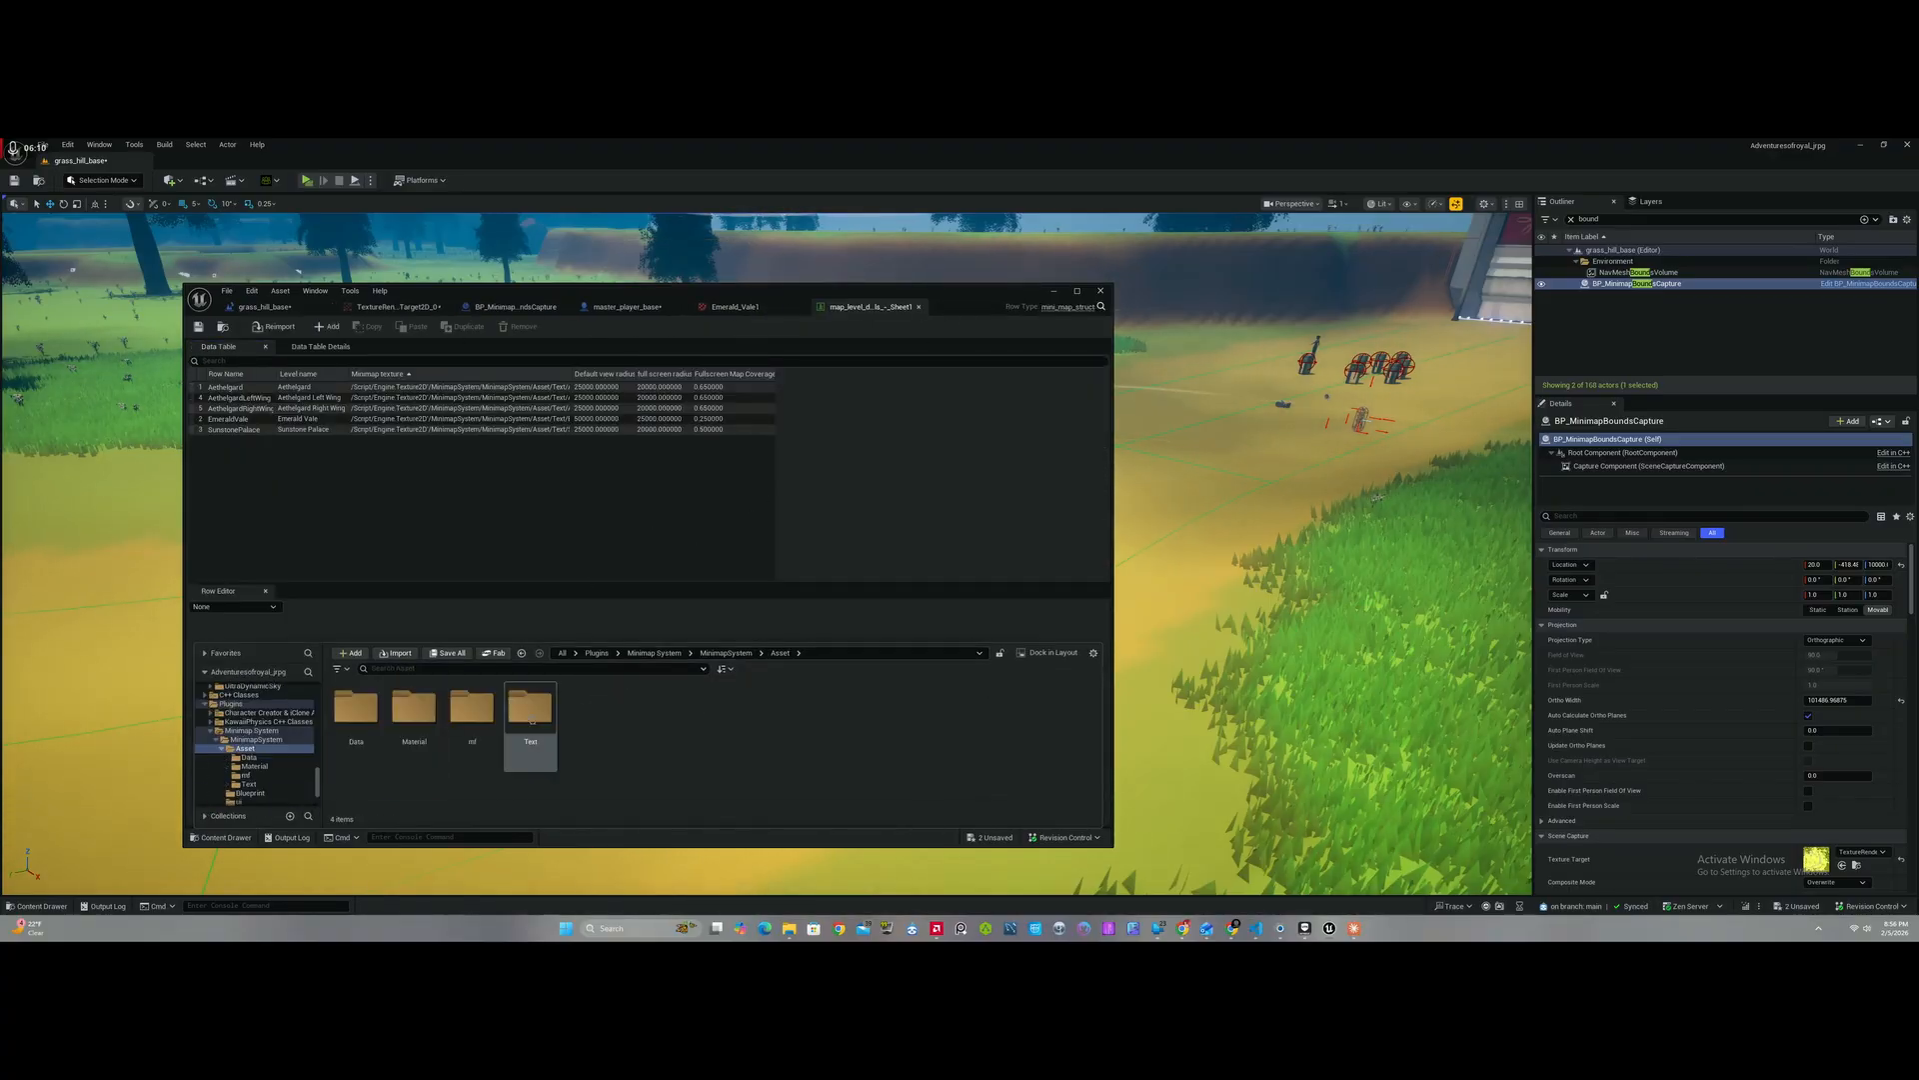
{"action": "left_click", "coordinate": [481, 722]}
{"action": "left_click", "coordinate": [726, 653]}
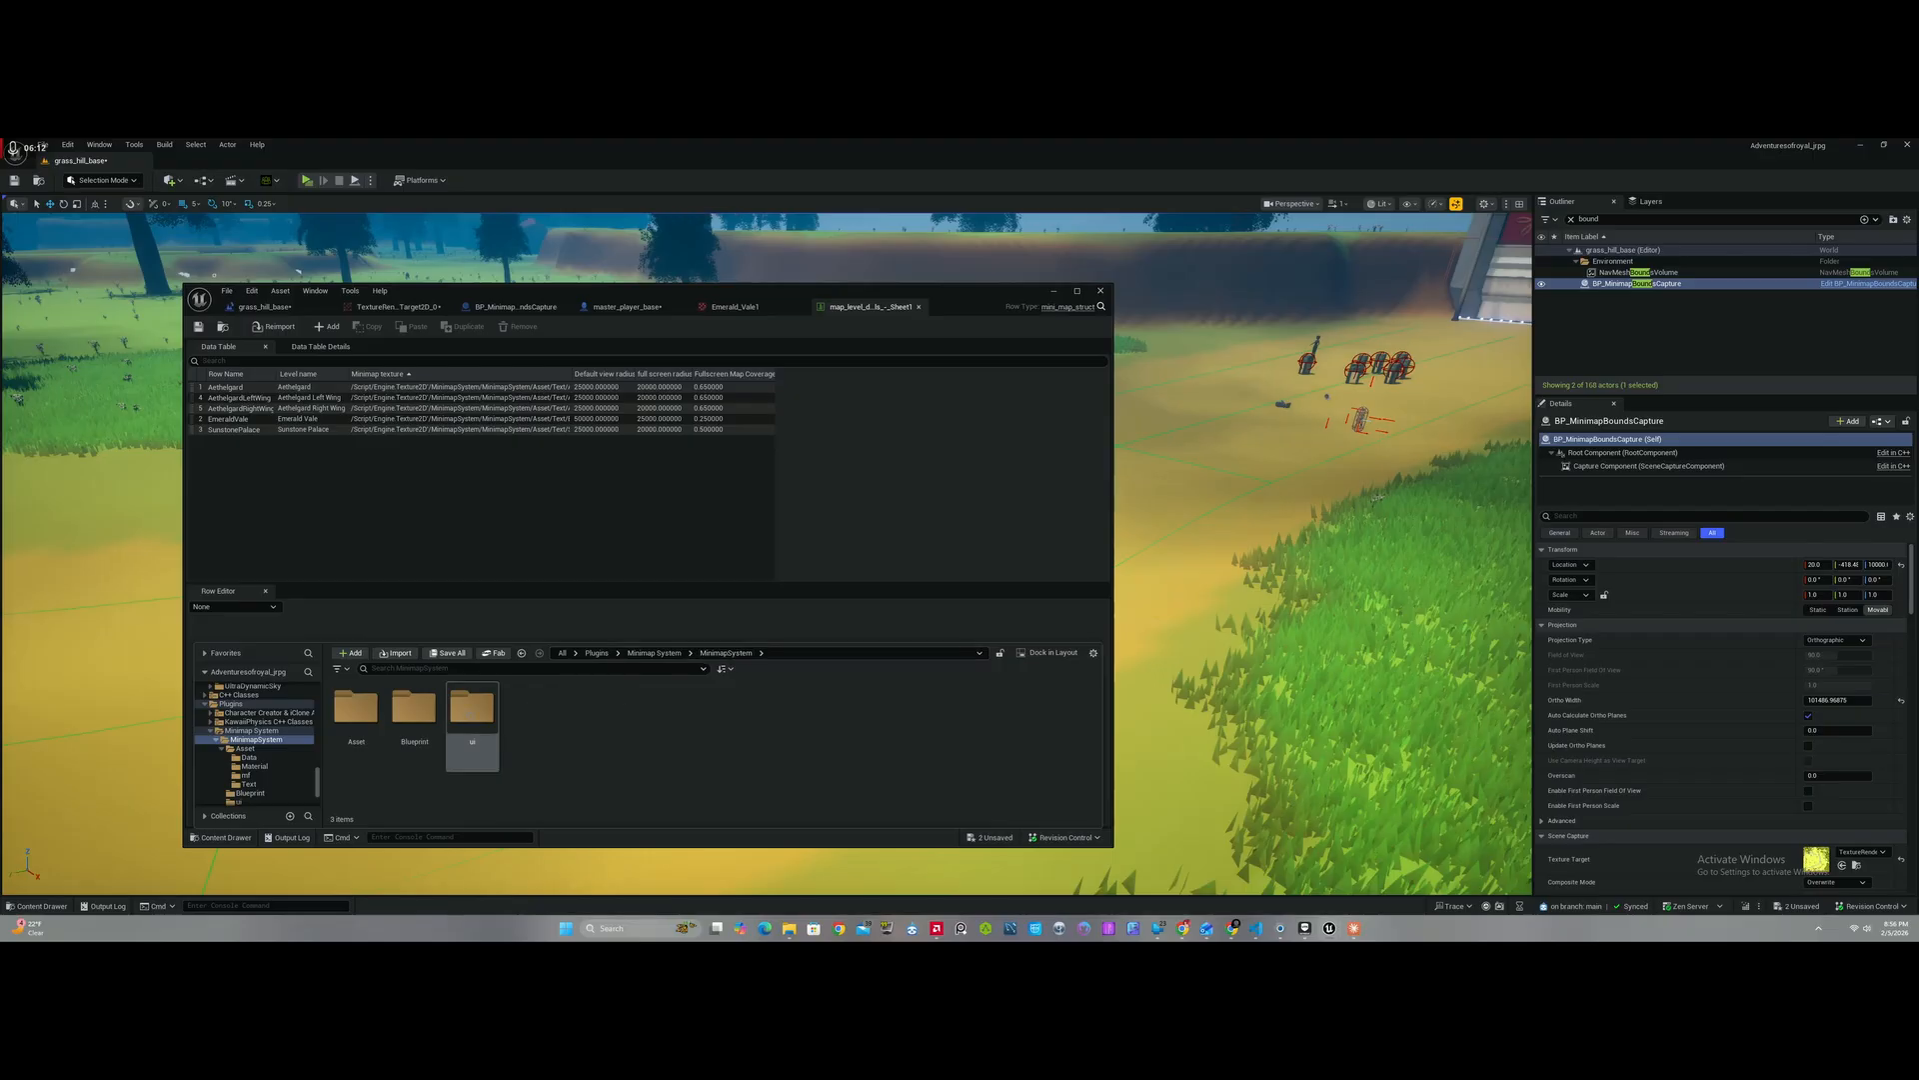
{"action": "left_click", "coordinate": [471, 712]}
{"action": "double_click", "coordinate": [413, 710]}
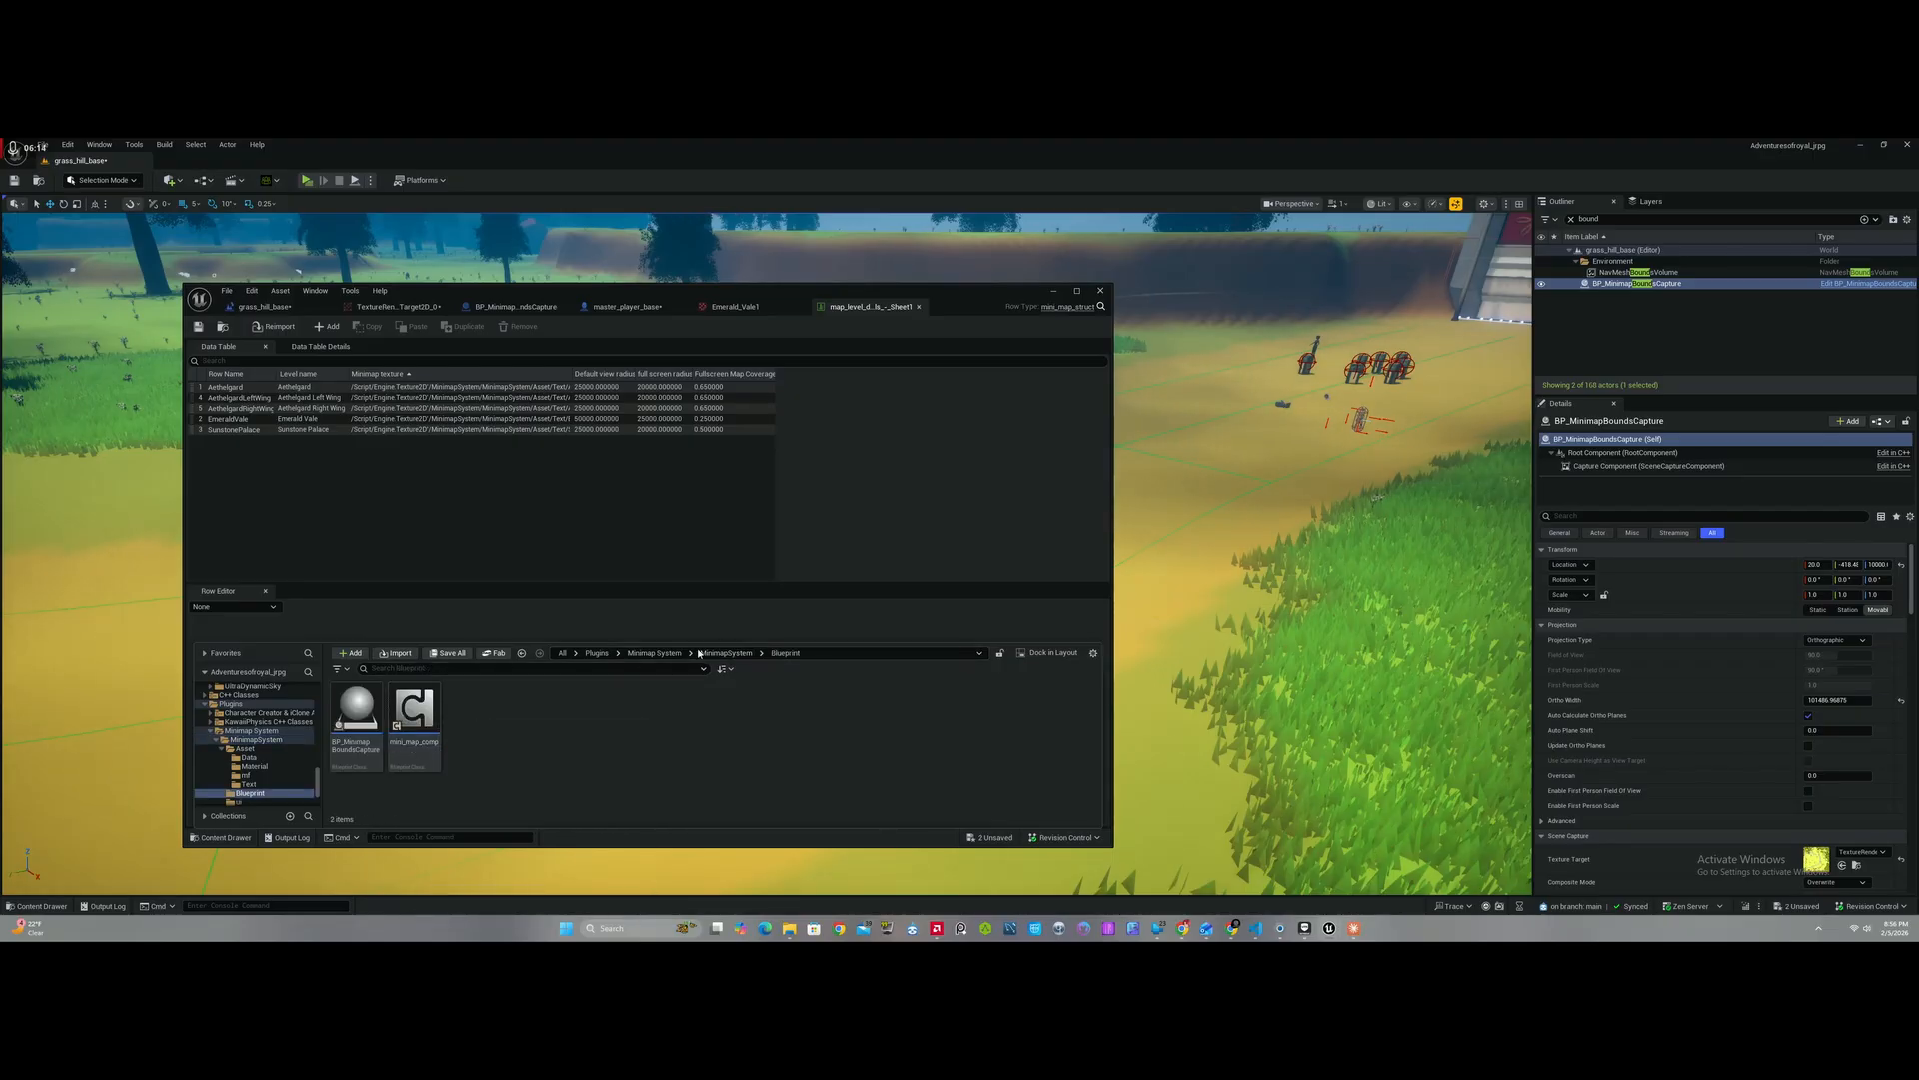
{"action": "left_click", "coordinate": [726, 653]}
{"action": "left_click", "coordinate": [471, 712]}
{"action": "double_click", "coordinate": [470, 711]}
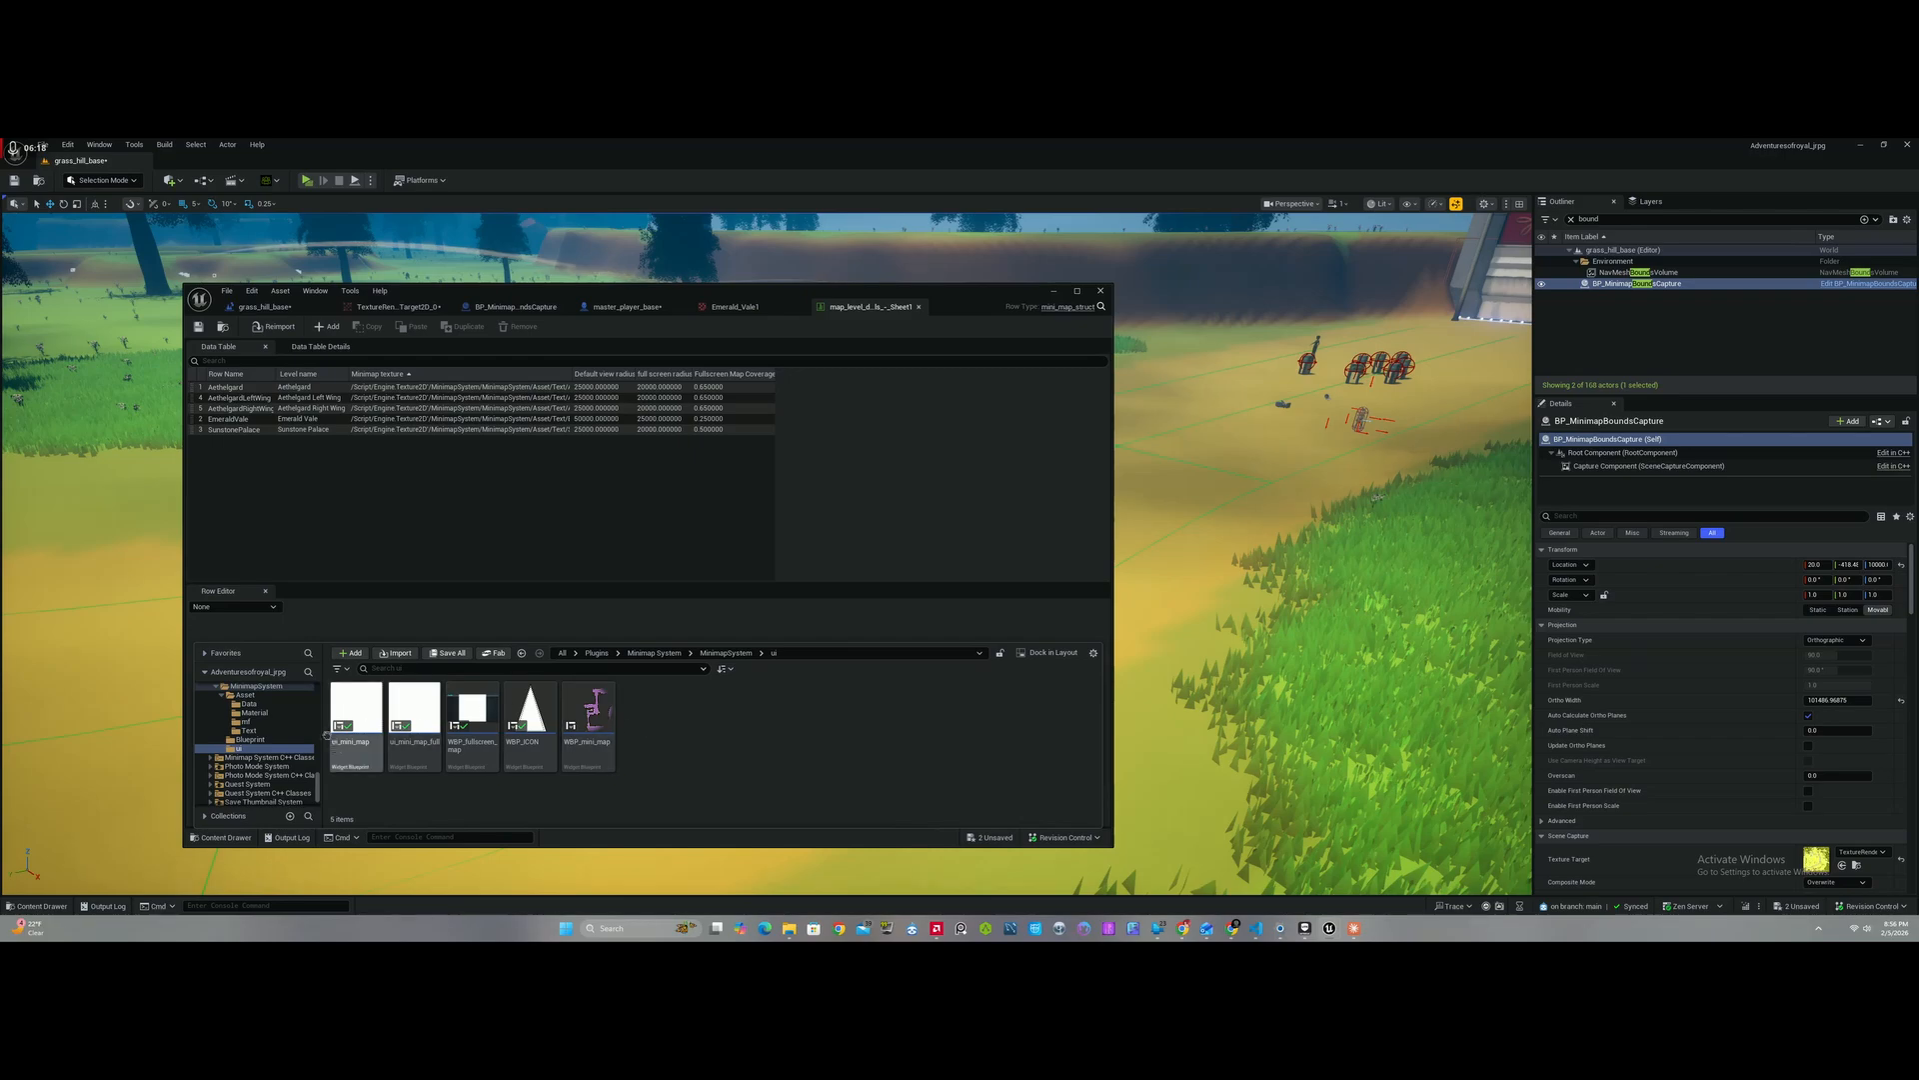
Step: Start a new Widget Blueprint, search its parent classes for "minimap", review the matching minimap widget classes, and cancel
{"action": "right_click", "coordinate": [730, 736]}
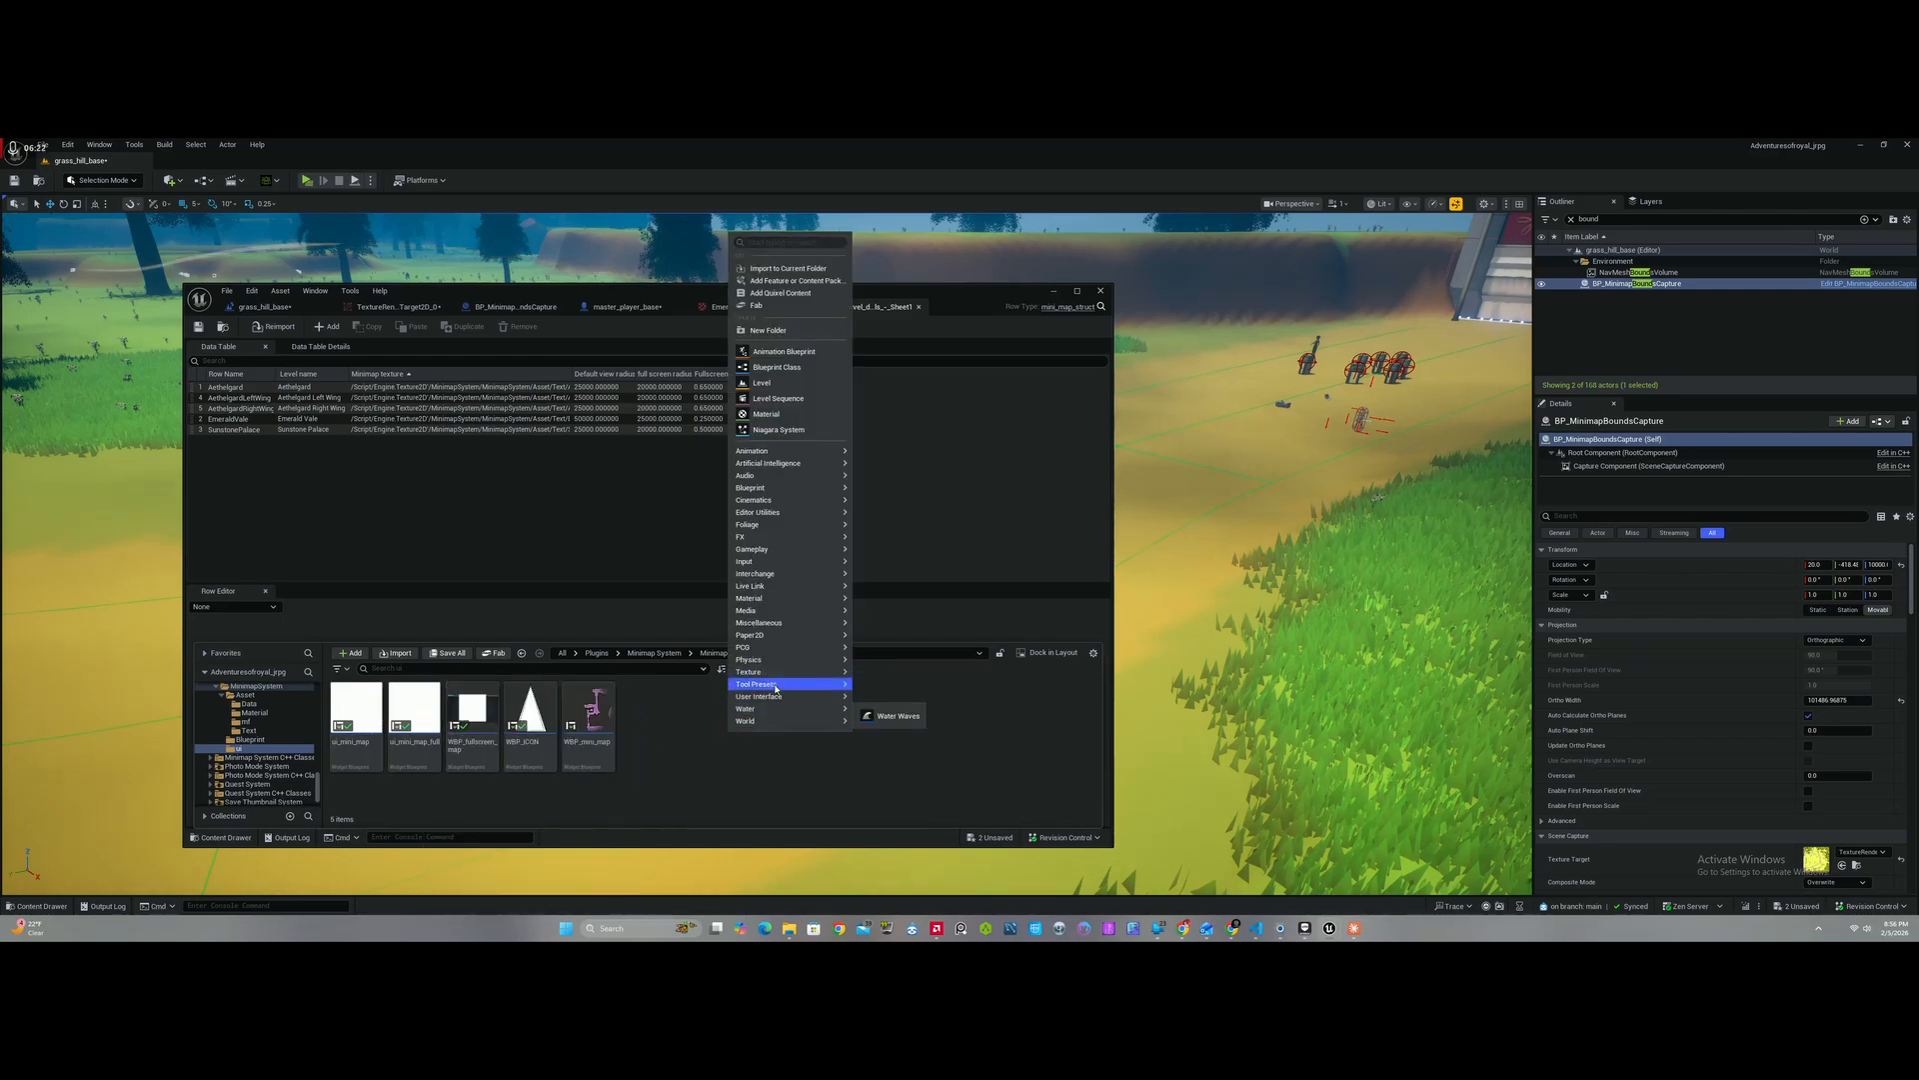
{"action": "mouse_move", "coordinate": [764, 700]}
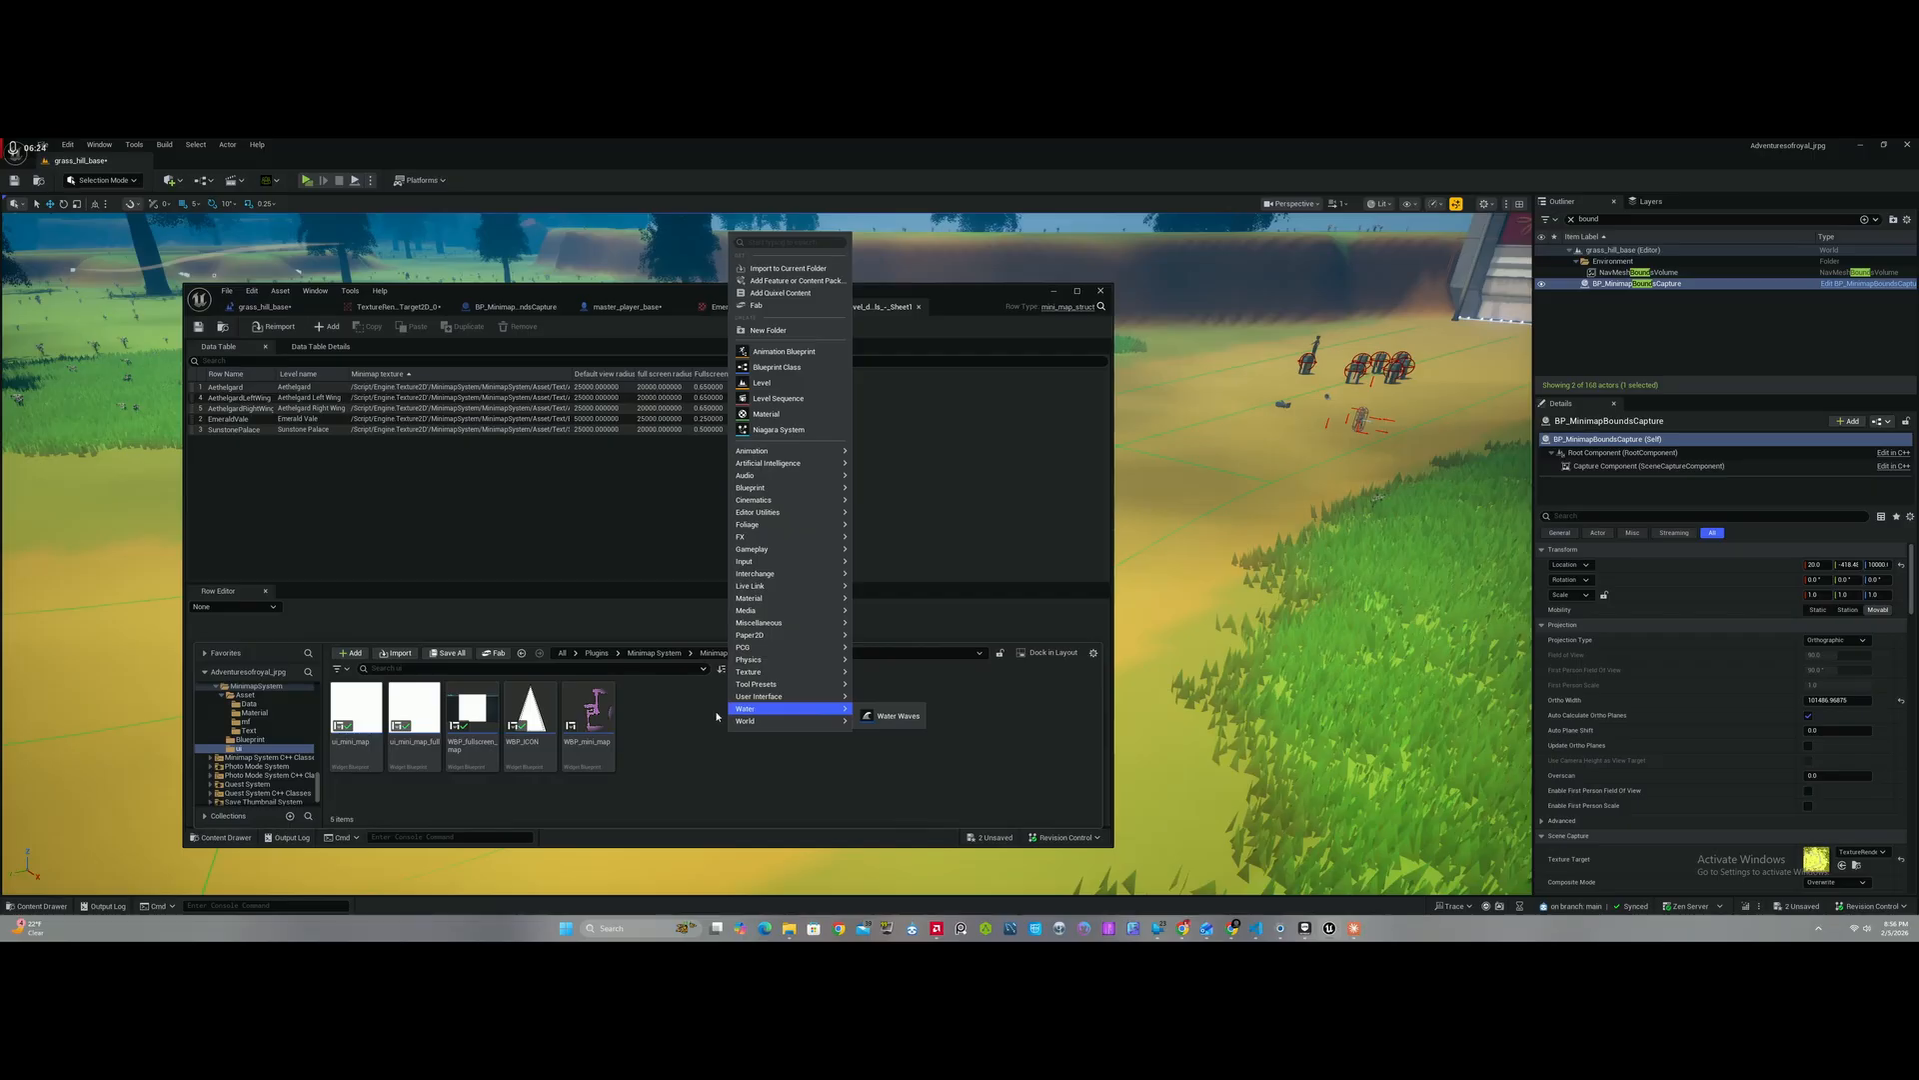
{"action": "left_click", "coordinate": [885, 764]}
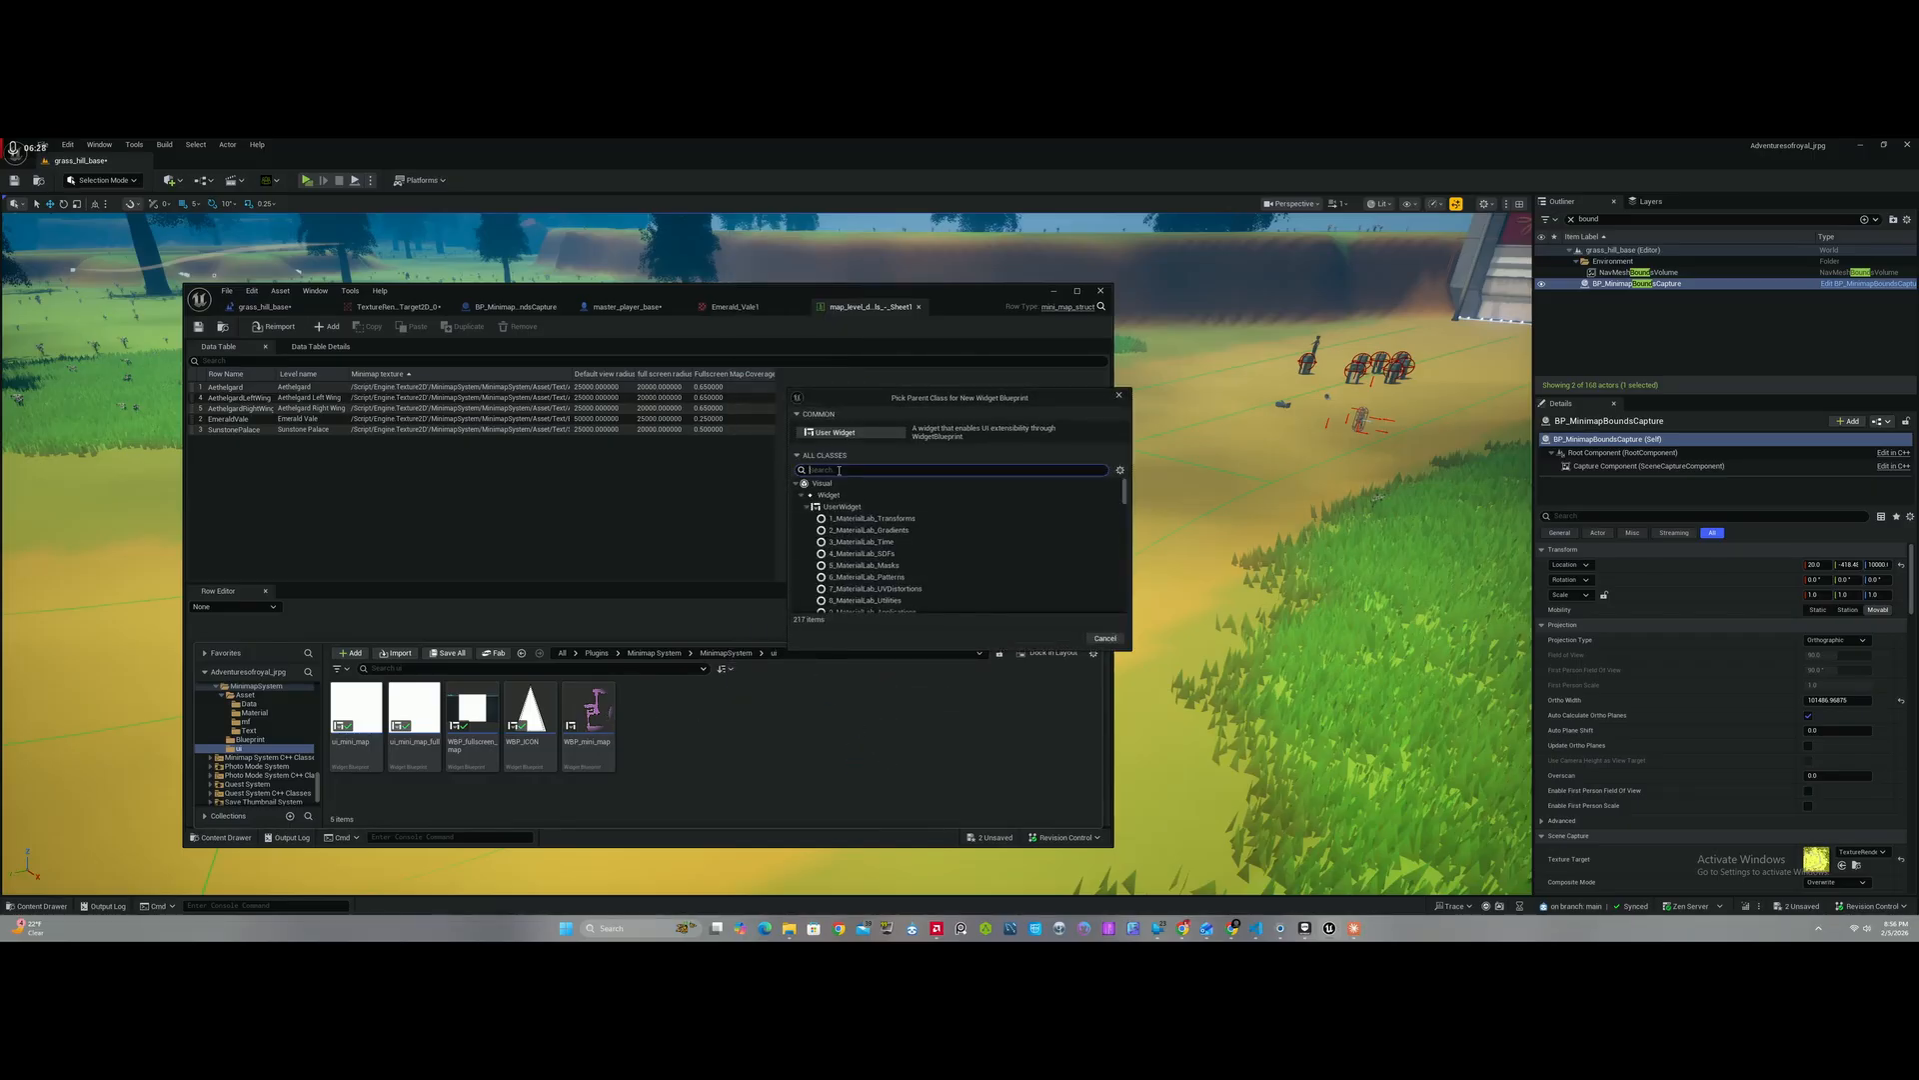
{"action": "type", "text": "minimap"}
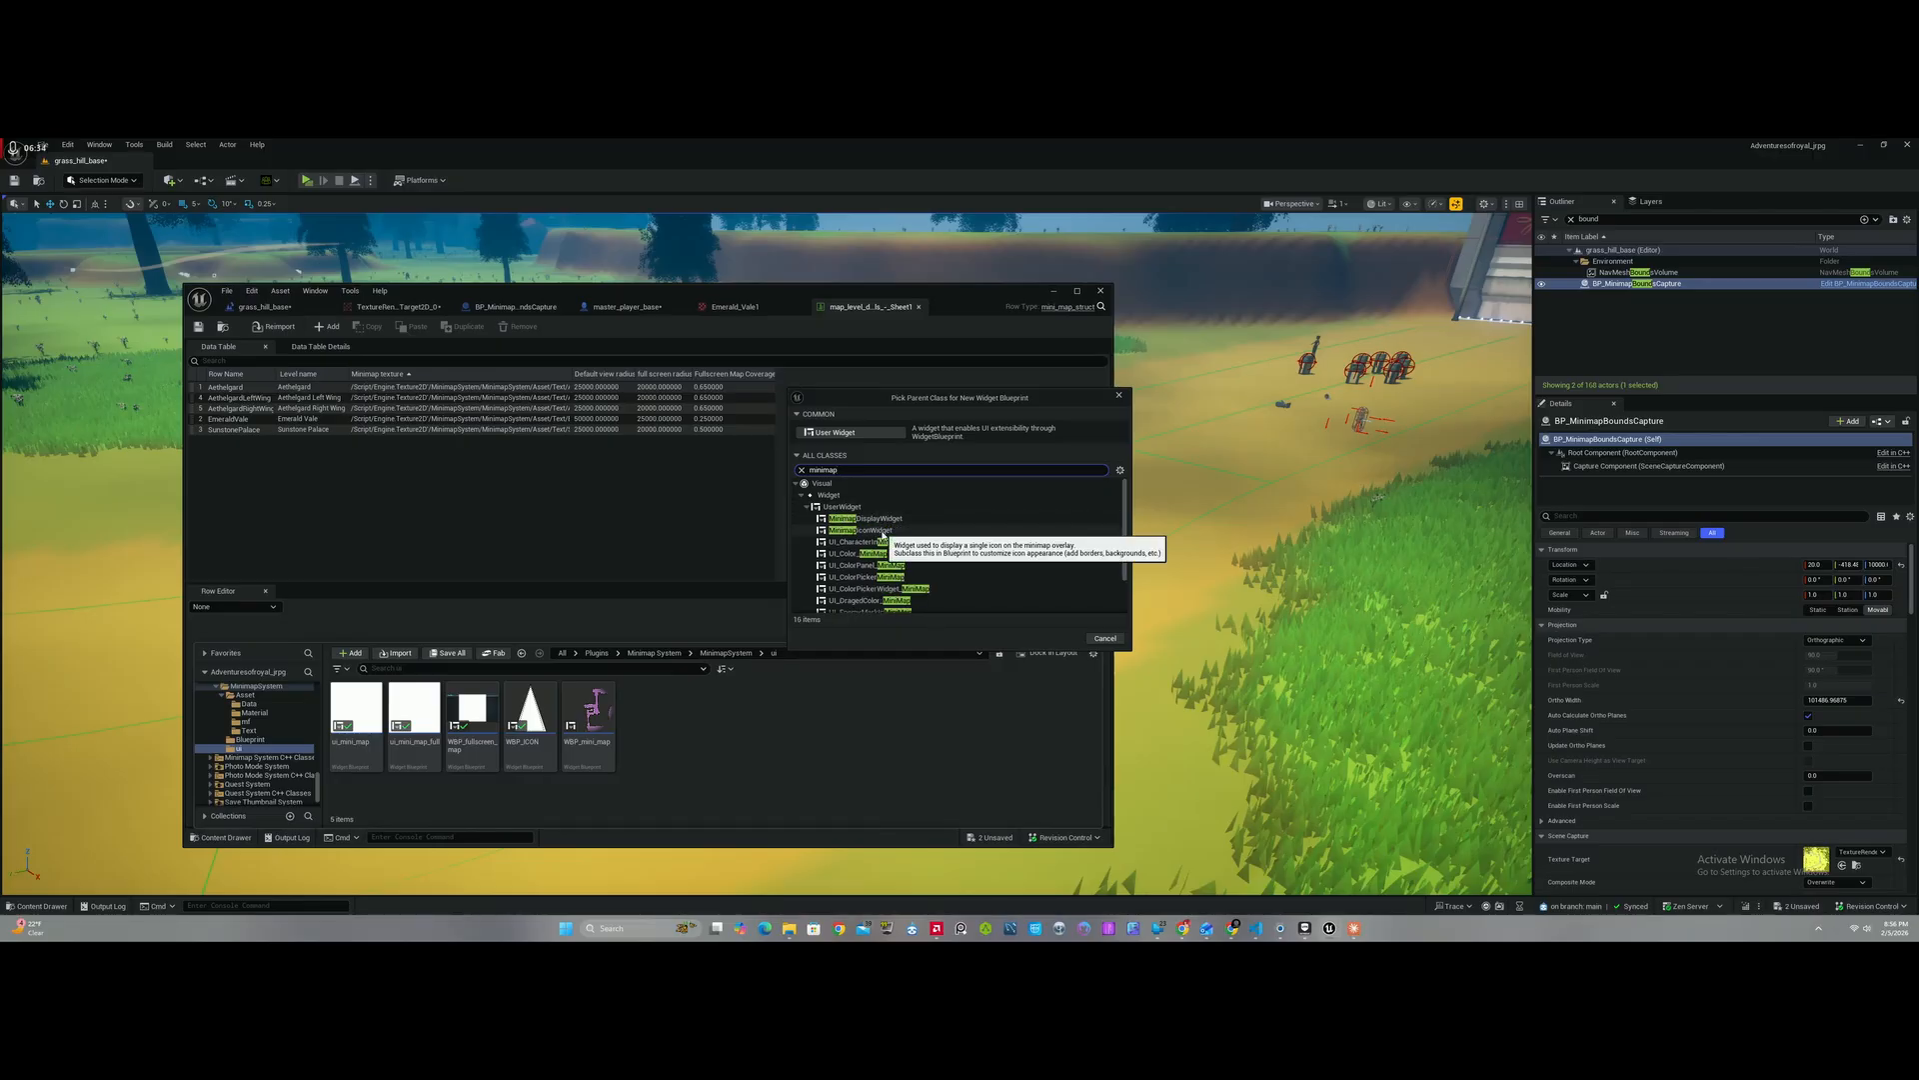
{"action": "scroll", "coordinate": [904, 516], "scroll_direction": "down", "scroll_amount": 1}
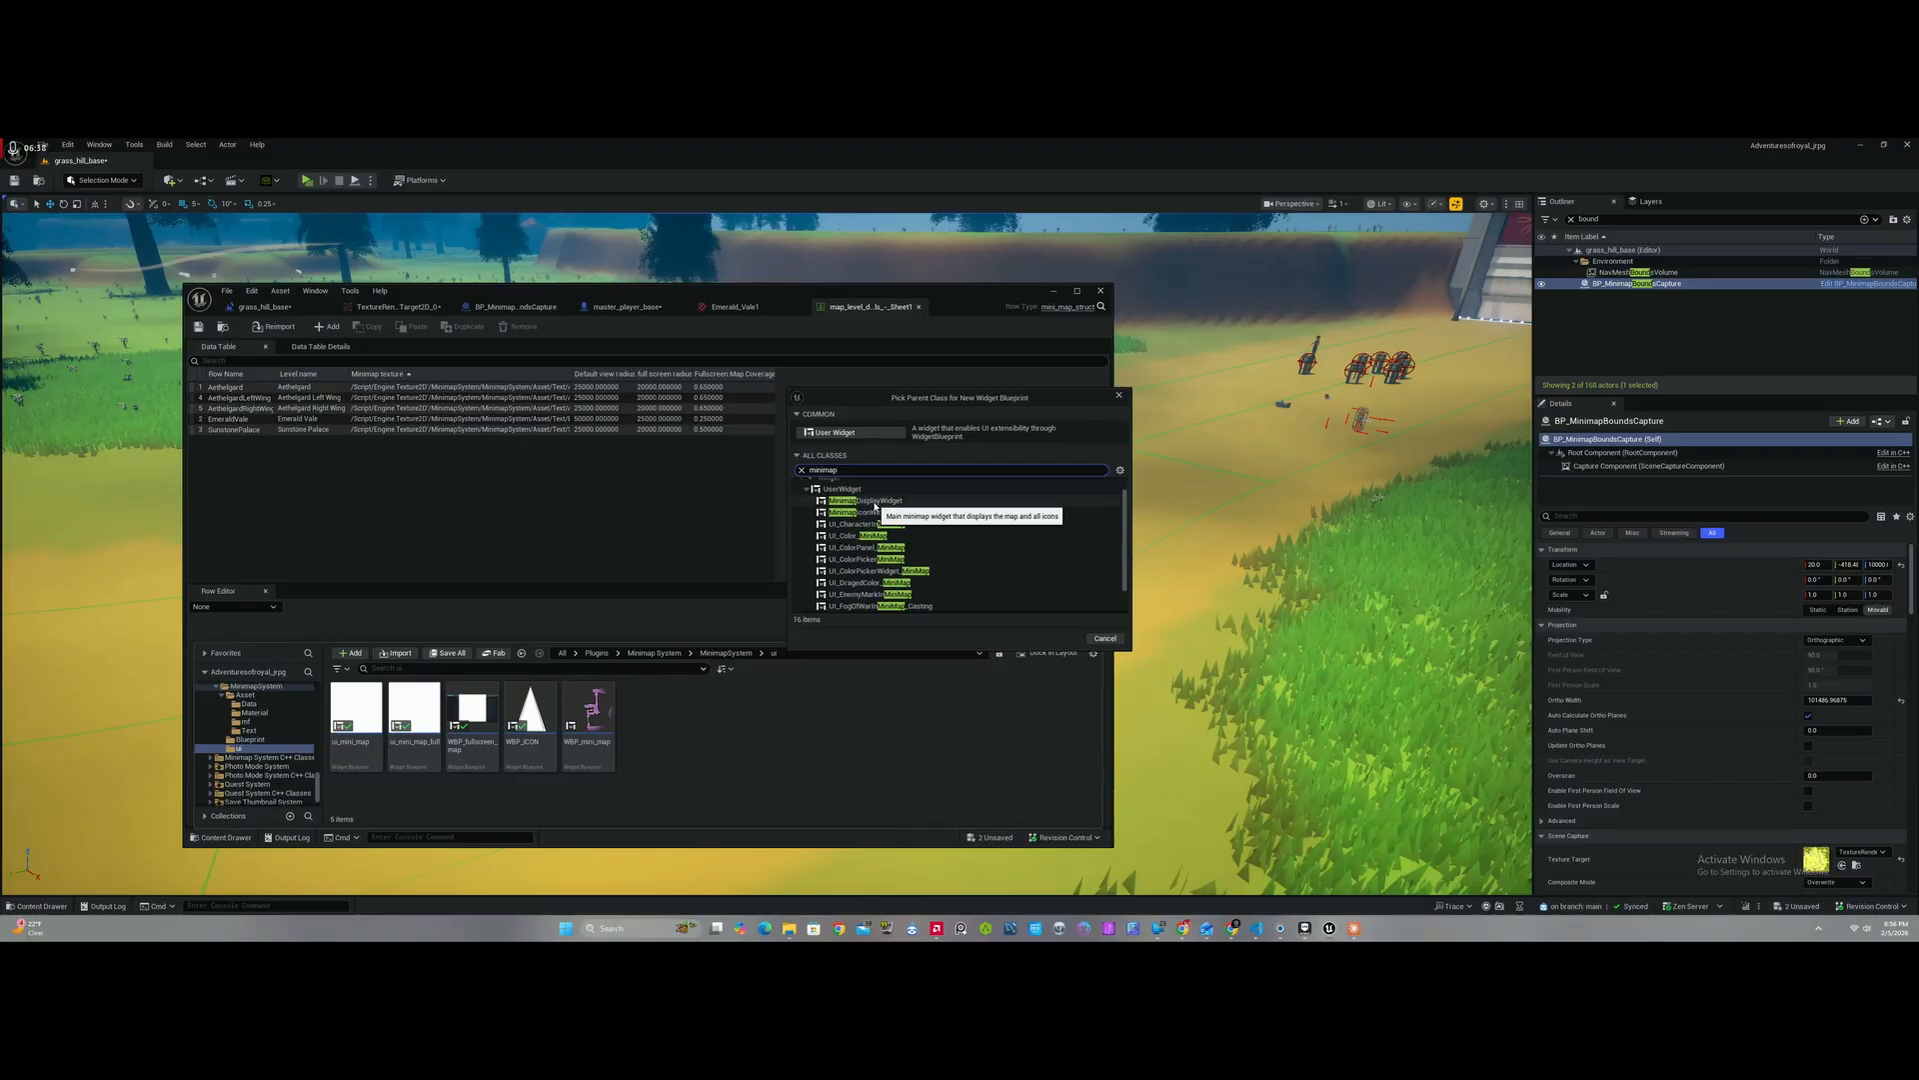
{"action": "scroll", "coordinate": [882, 547], "scroll_direction": "down", "scroll_amount": 2}
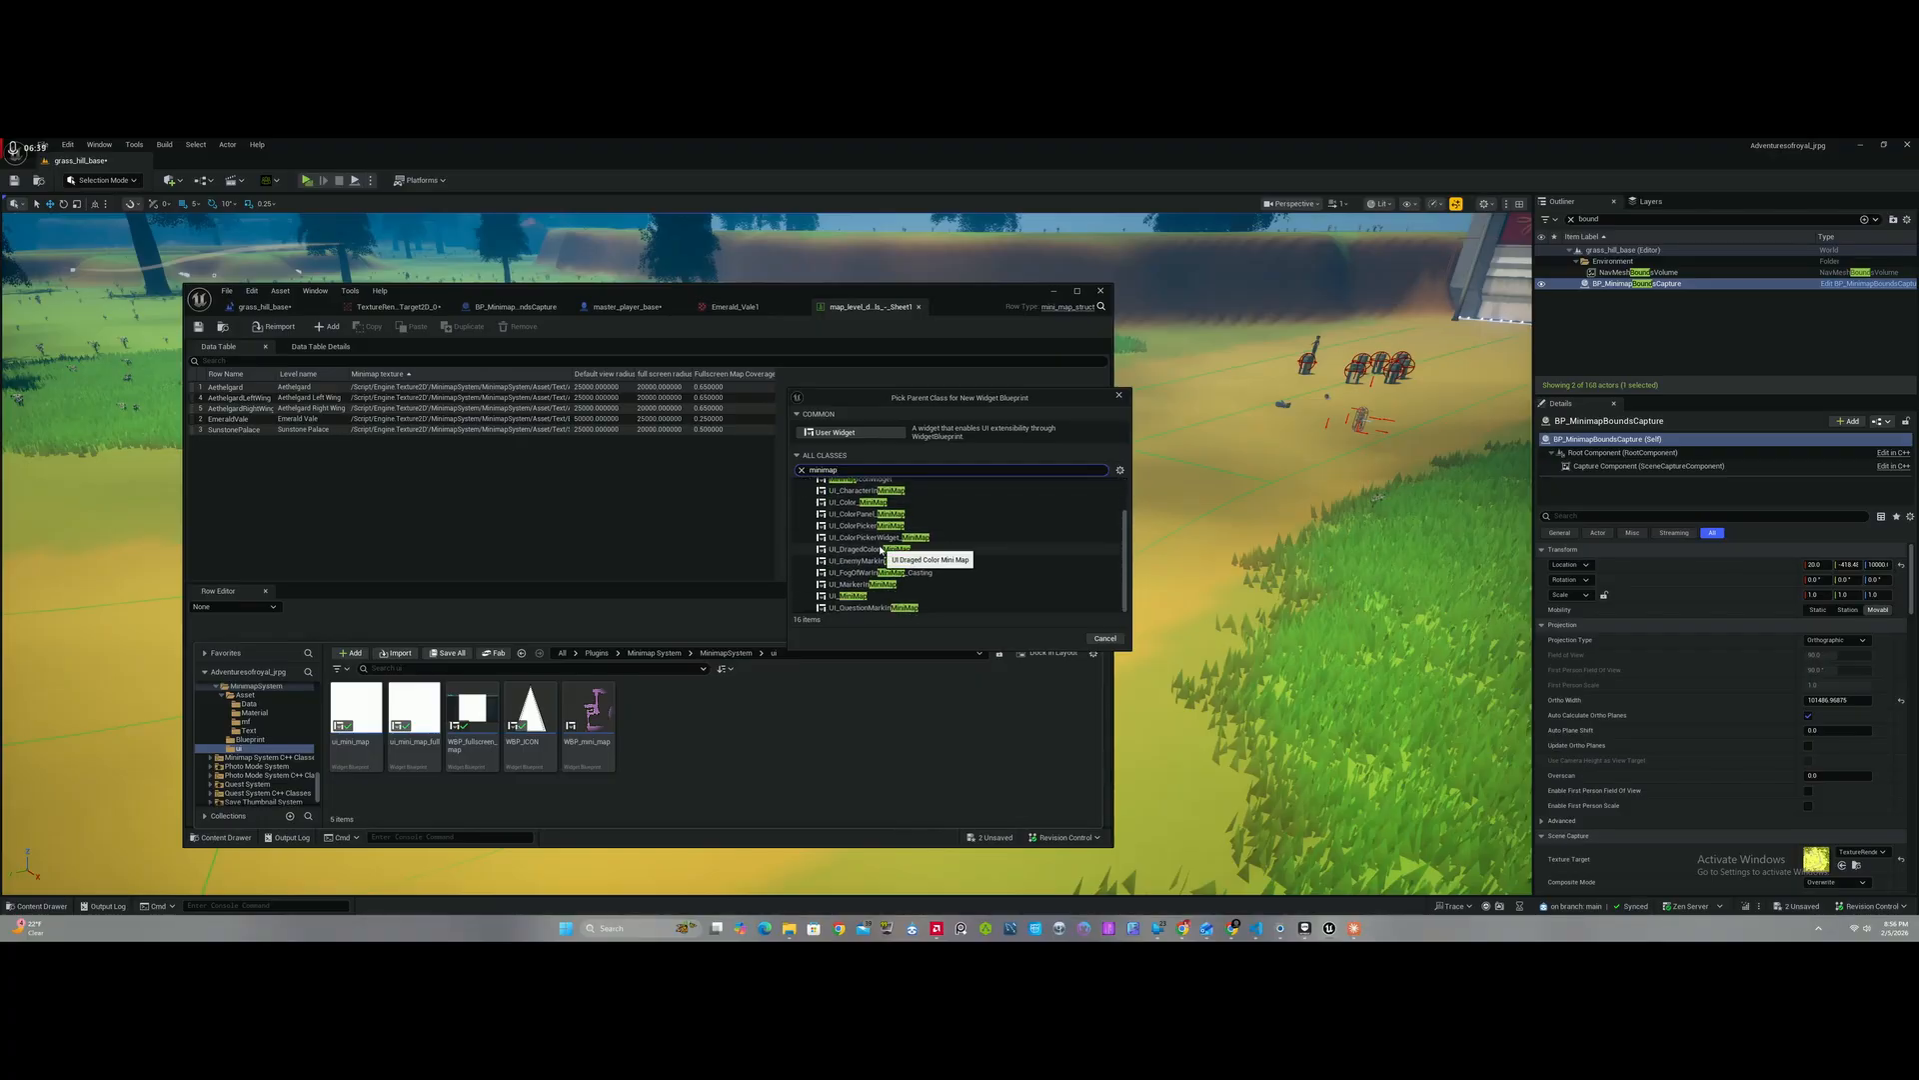
{"action": "left_click", "coordinate": [1105, 639]}
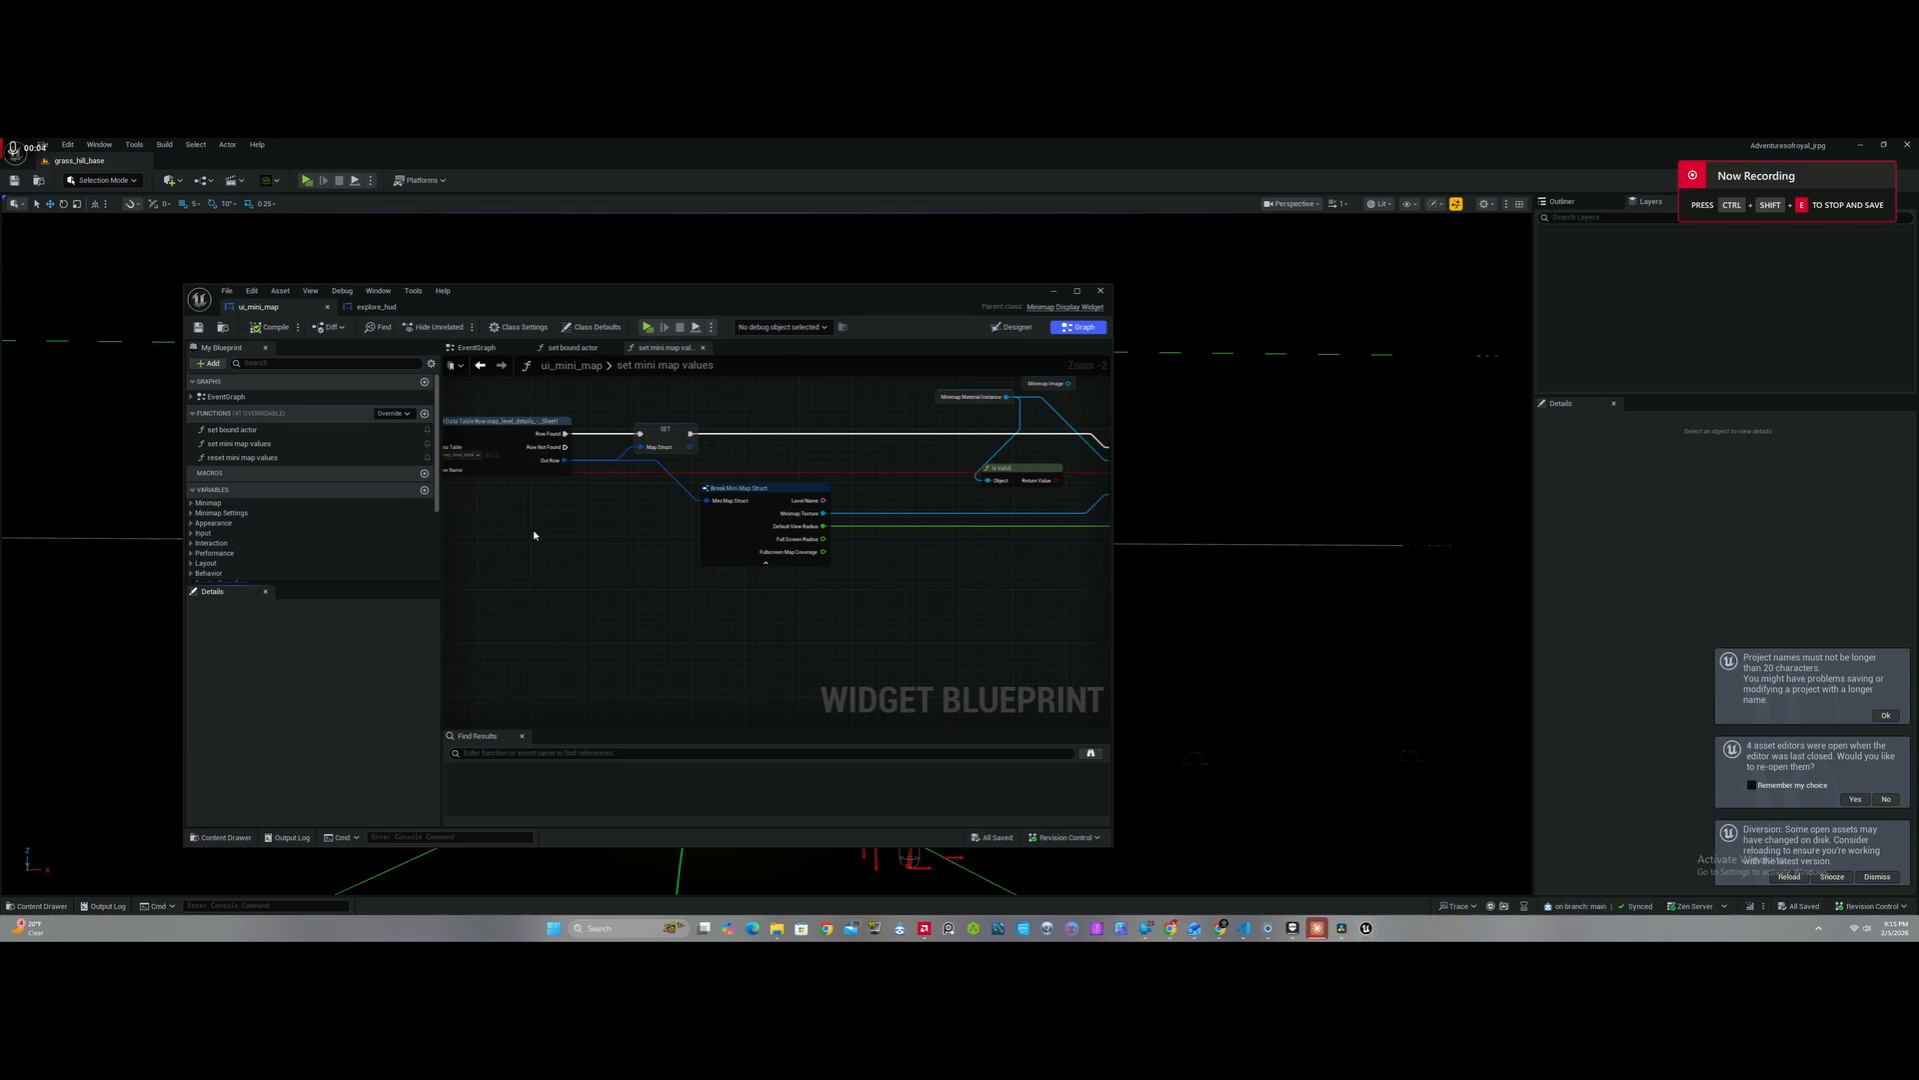
Step: Examine the start of ui_mini_map's set mini map values function, where the level row is read from the data table
{"action": "right_click_drag", "start_coordinate": [614, 531], "coordinate": [780, 567]}
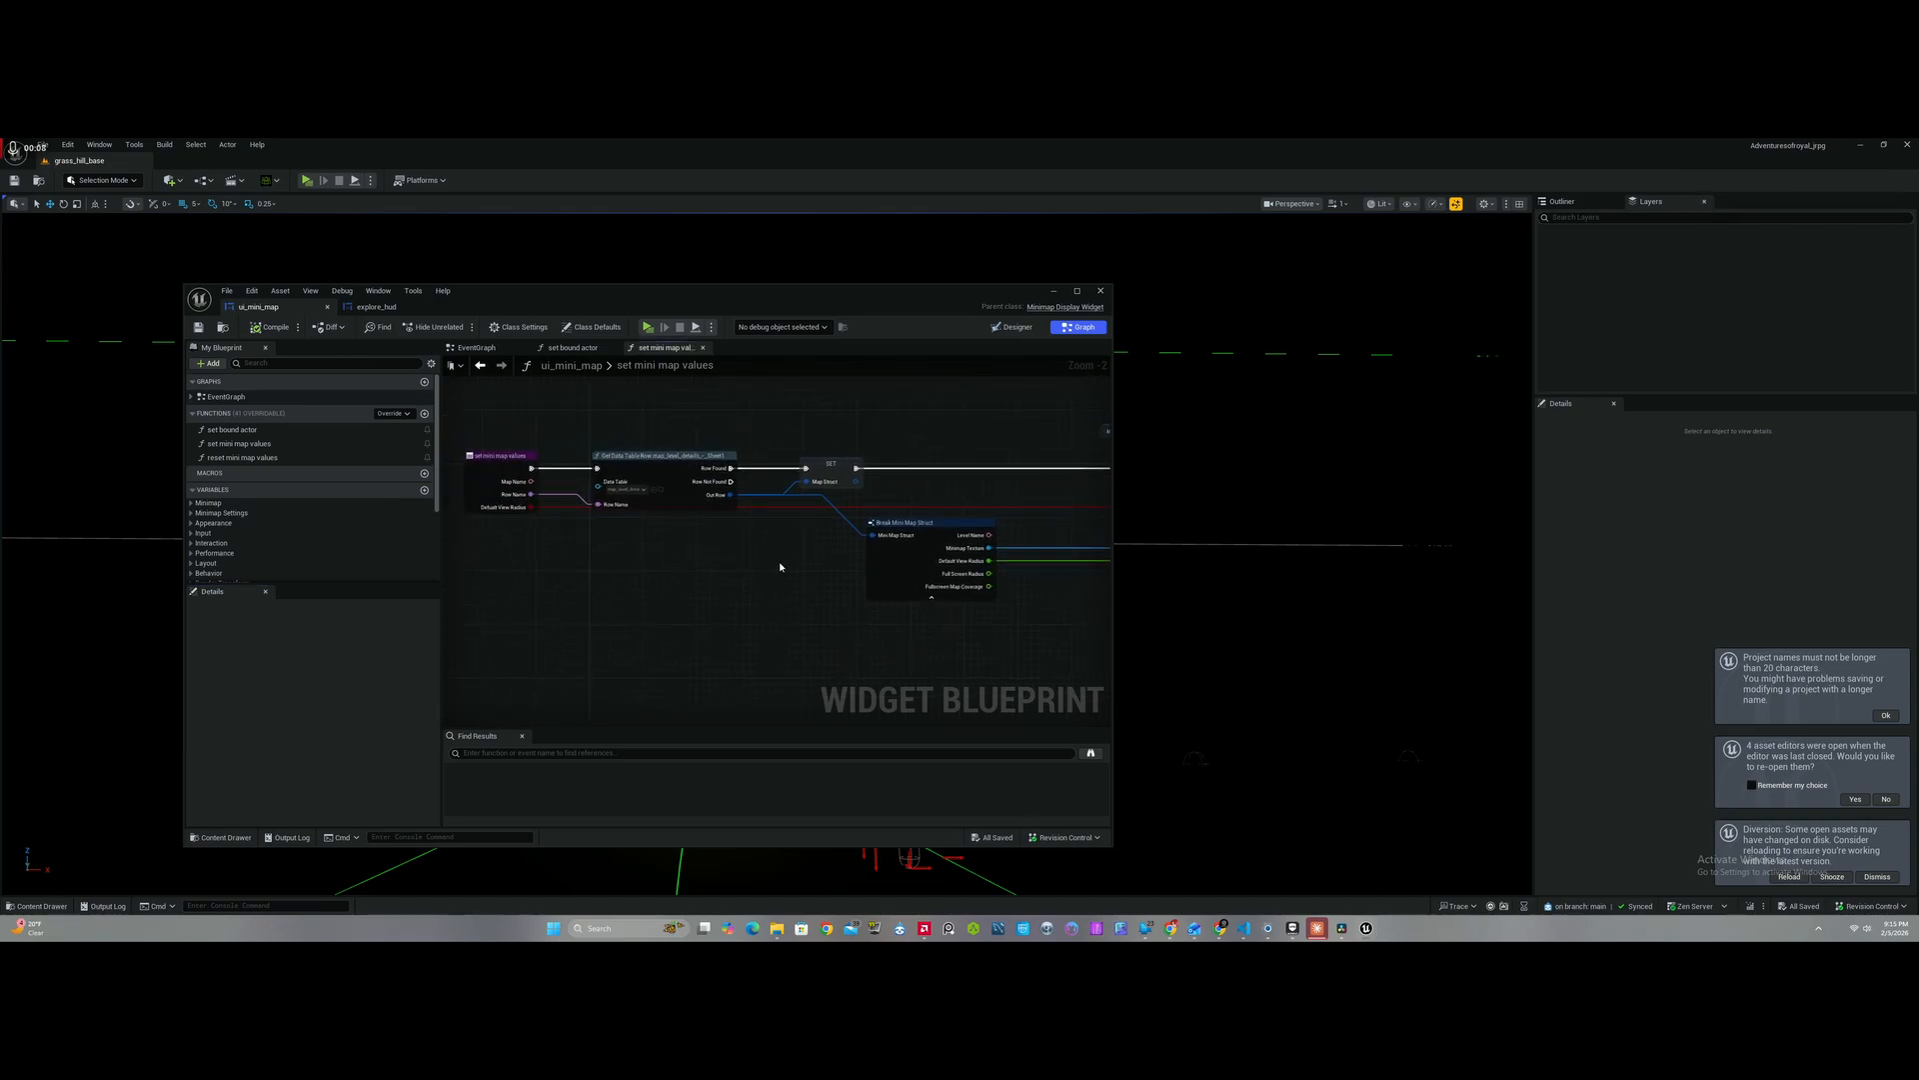
{"action": "mouse_move", "coordinate": [713, 547]}
{"action": "right_mouse_down"}
{"action": "mouse_move", "coordinate": [749, 527]}
{"action": "mouse_move", "coordinate": [687, 519]}
{"action": "right_mouse_up"}
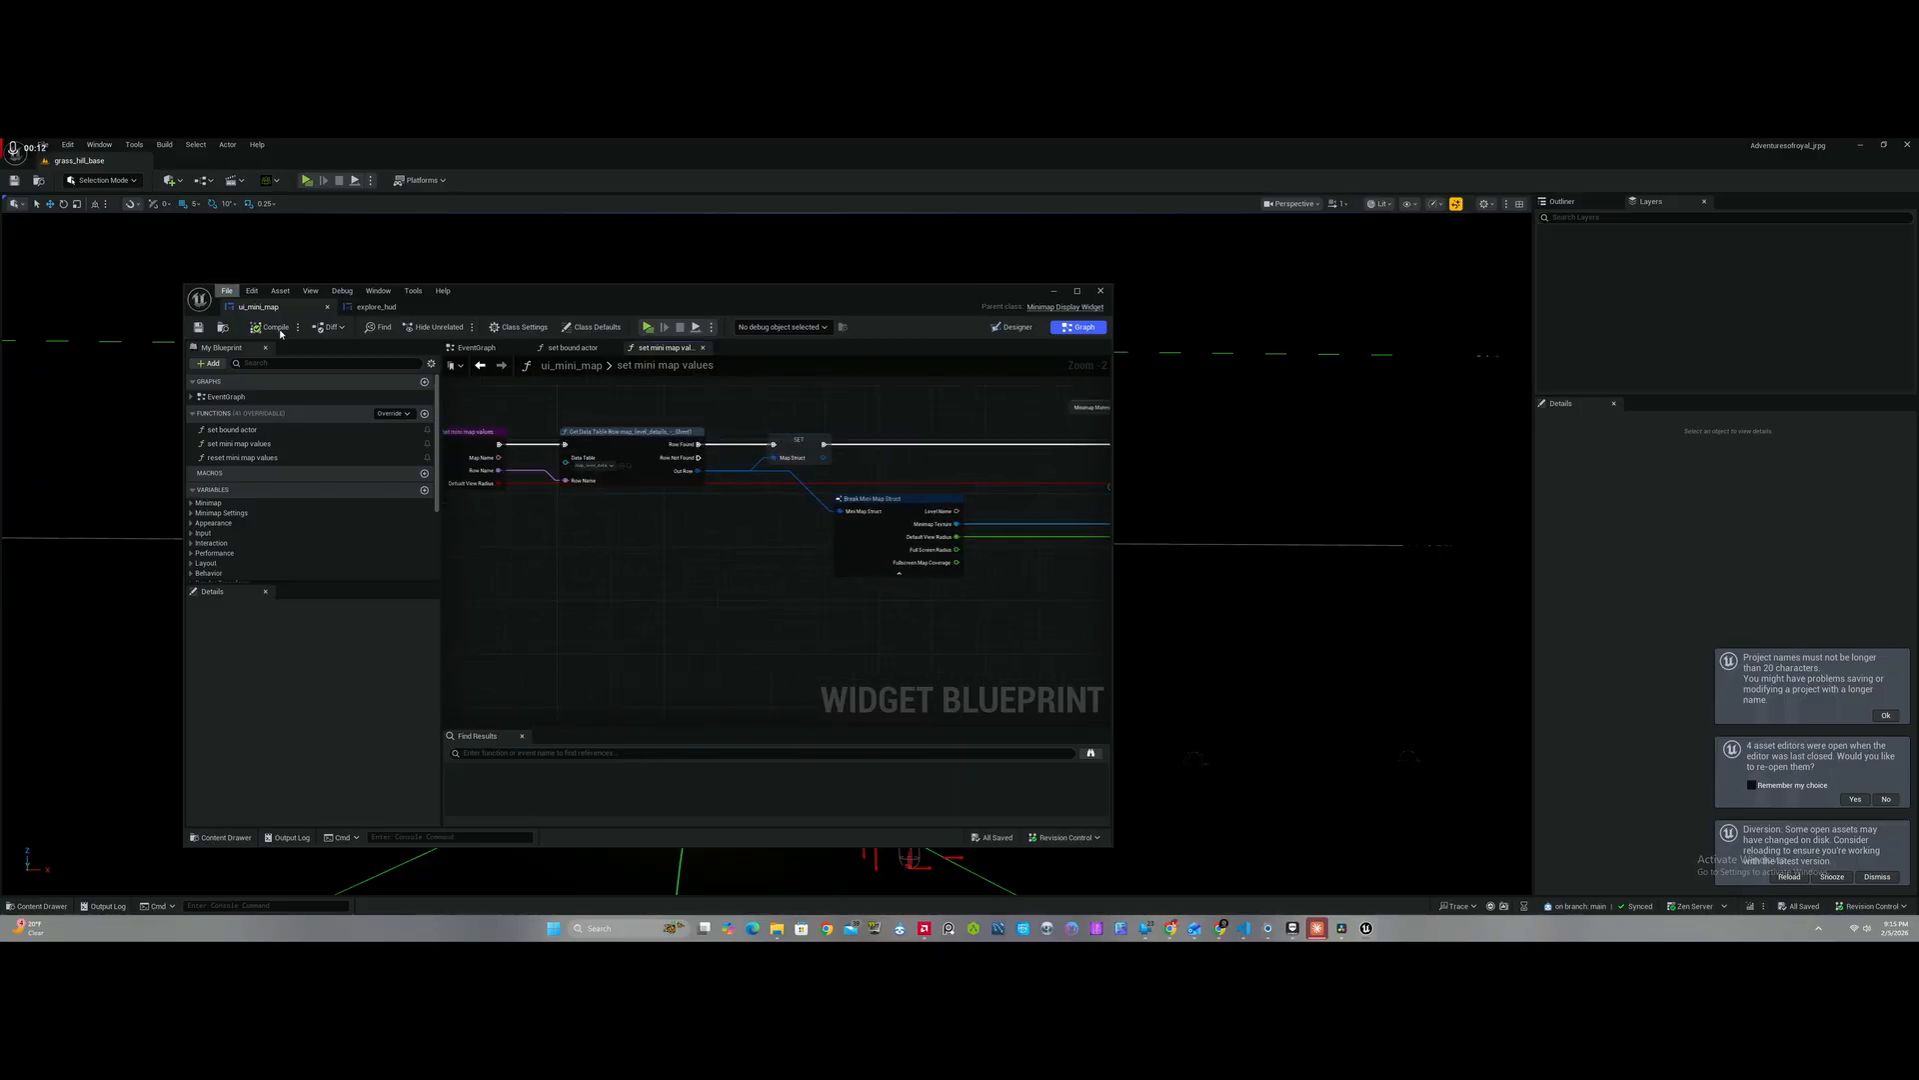
{"action": "scroll", "coordinate": [559, 484], "scroll_direction": "up", "scroll_amount": 2}
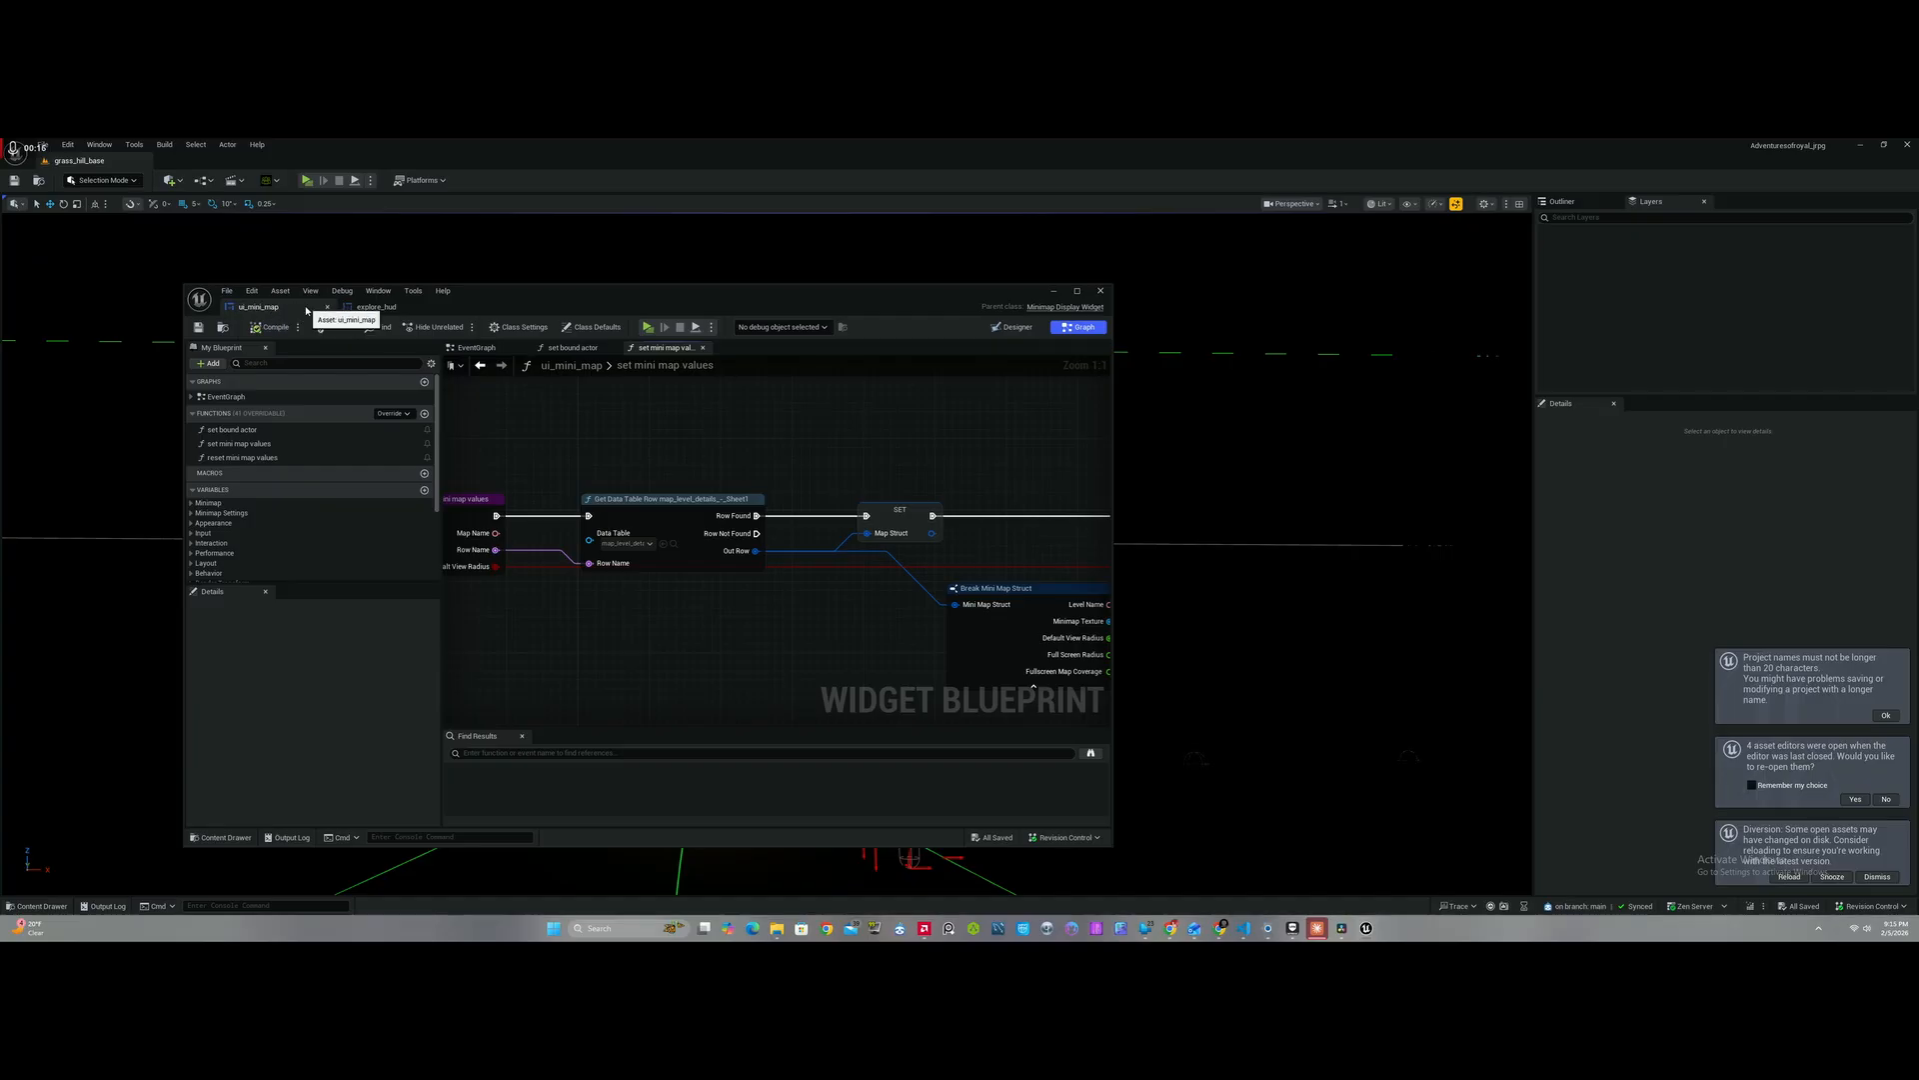
Step: Locate the ui_mini_map widget in the plugin's ui folder and check its asset information and parent class
{"action": "left_click", "coordinate": [224, 327]}
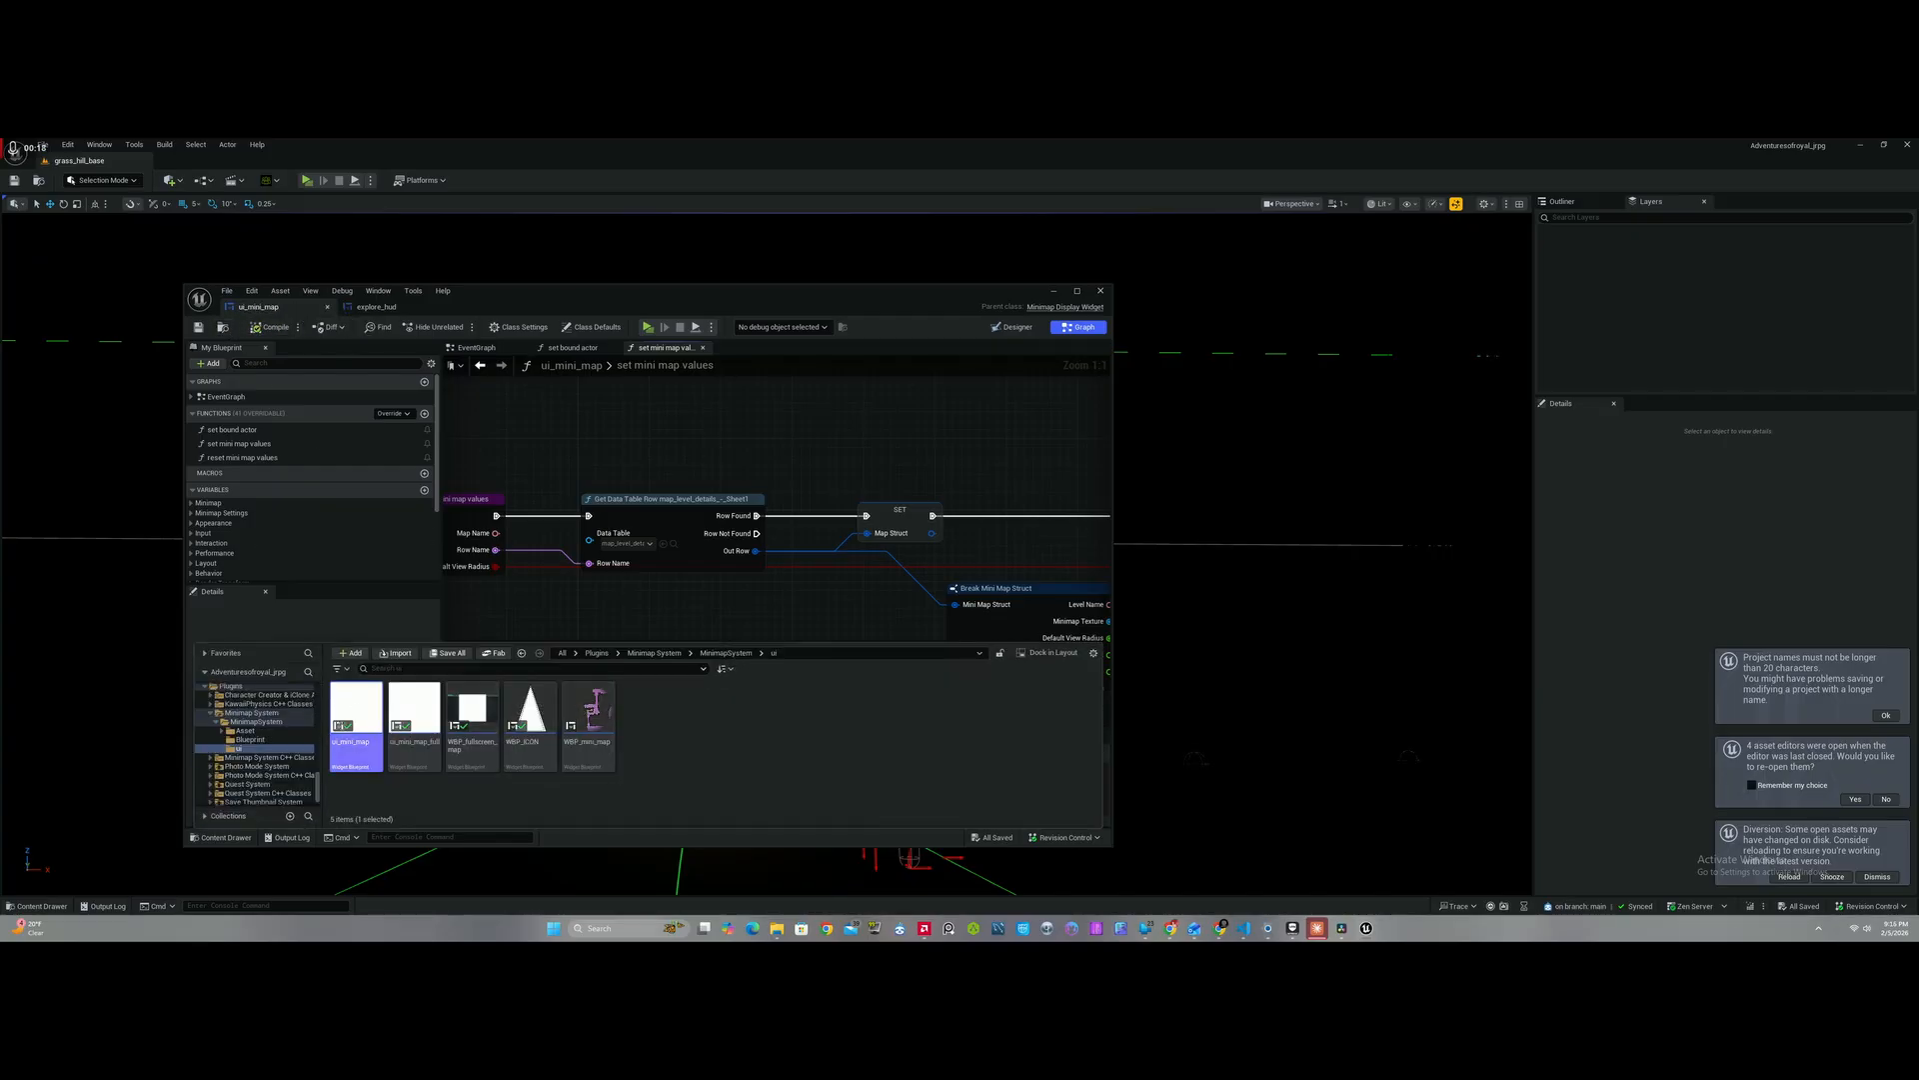
{"action": "right_click", "coordinate": [359, 718]}
{"action": "left_click", "coordinate": [458, 702]}
{"action": "right_click", "coordinate": [359, 711]}
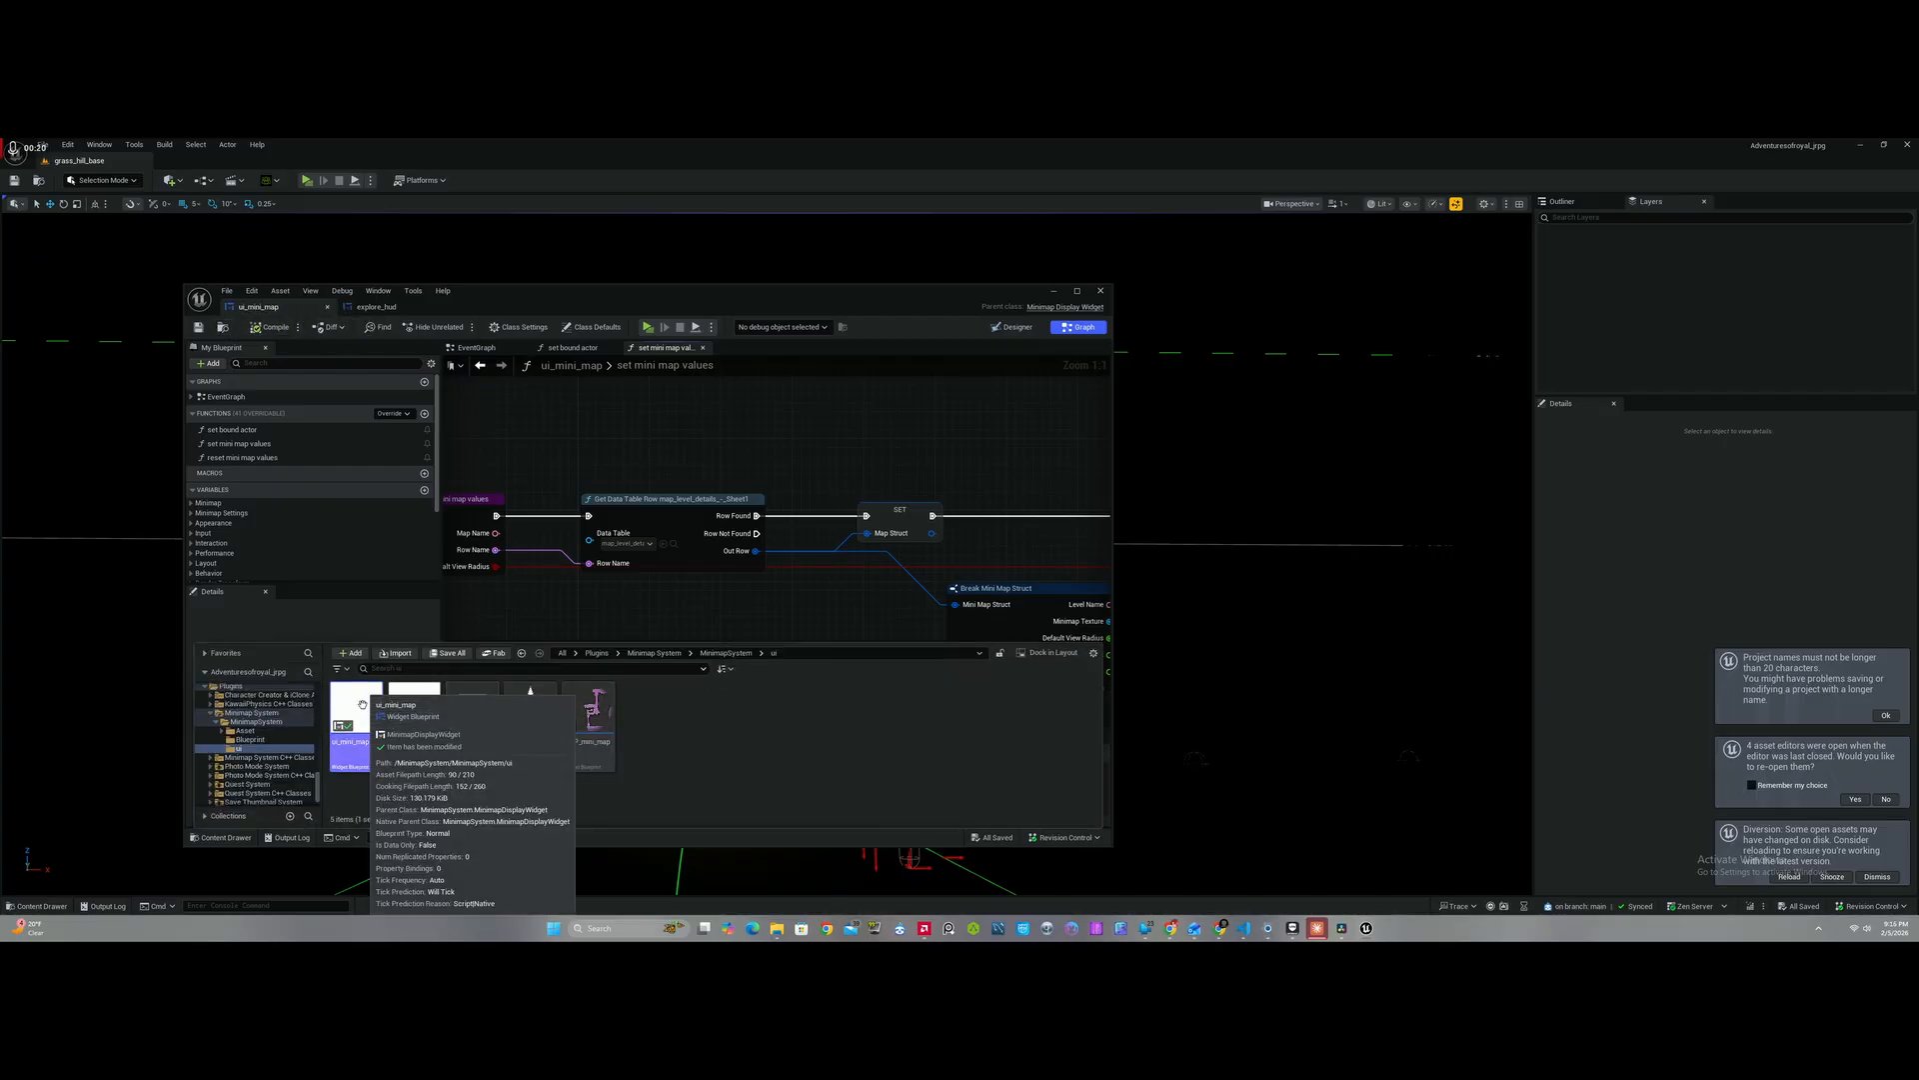
{"action": "left_click", "coordinate": [410, 702]}
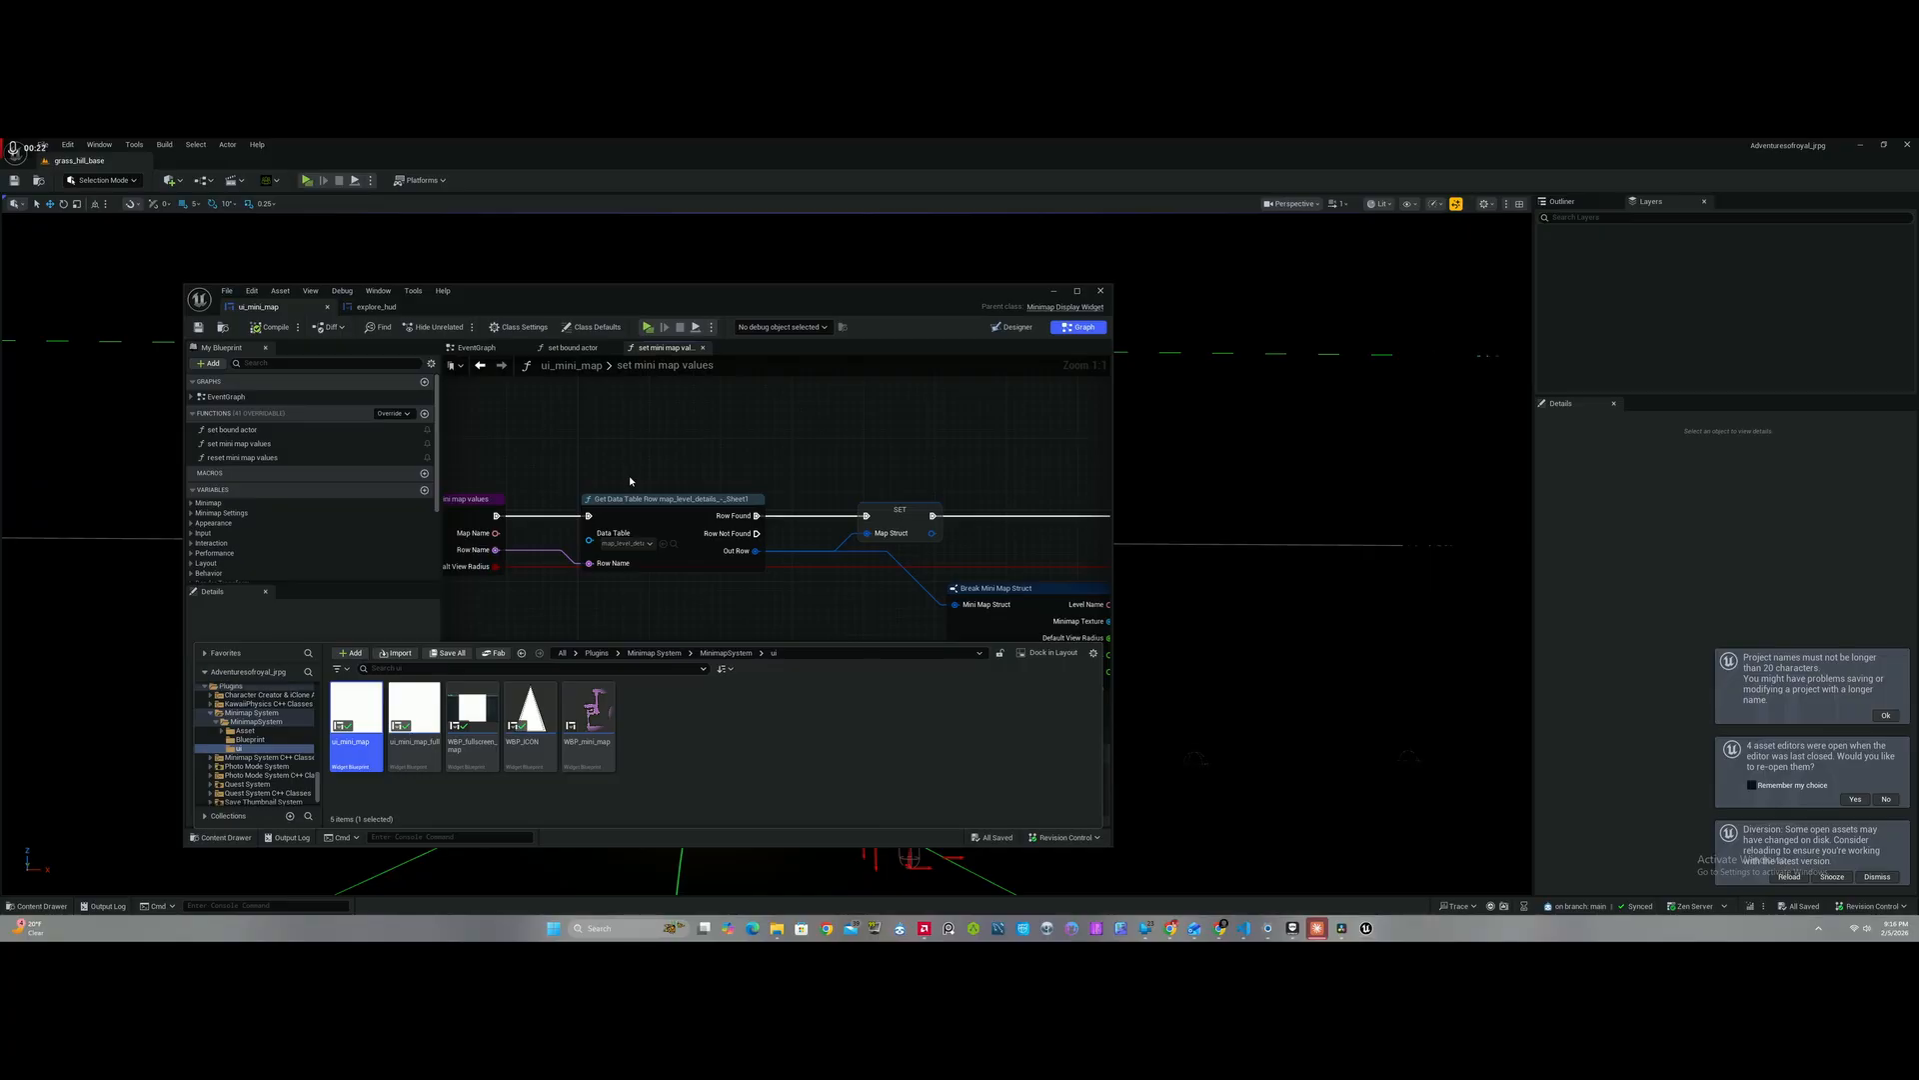
Step: Trace the set mini map values graph from the data table row through Break Mini Map Struct to Set Texture Parameter Value, nudging the Is Valid node
{"action": "right_click_drag", "start_coordinate": [630, 481], "coordinate": [611, 442]}
{"action": "right_click_drag", "start_coordinate": [519, 510], "coordinate": [620, 521]}
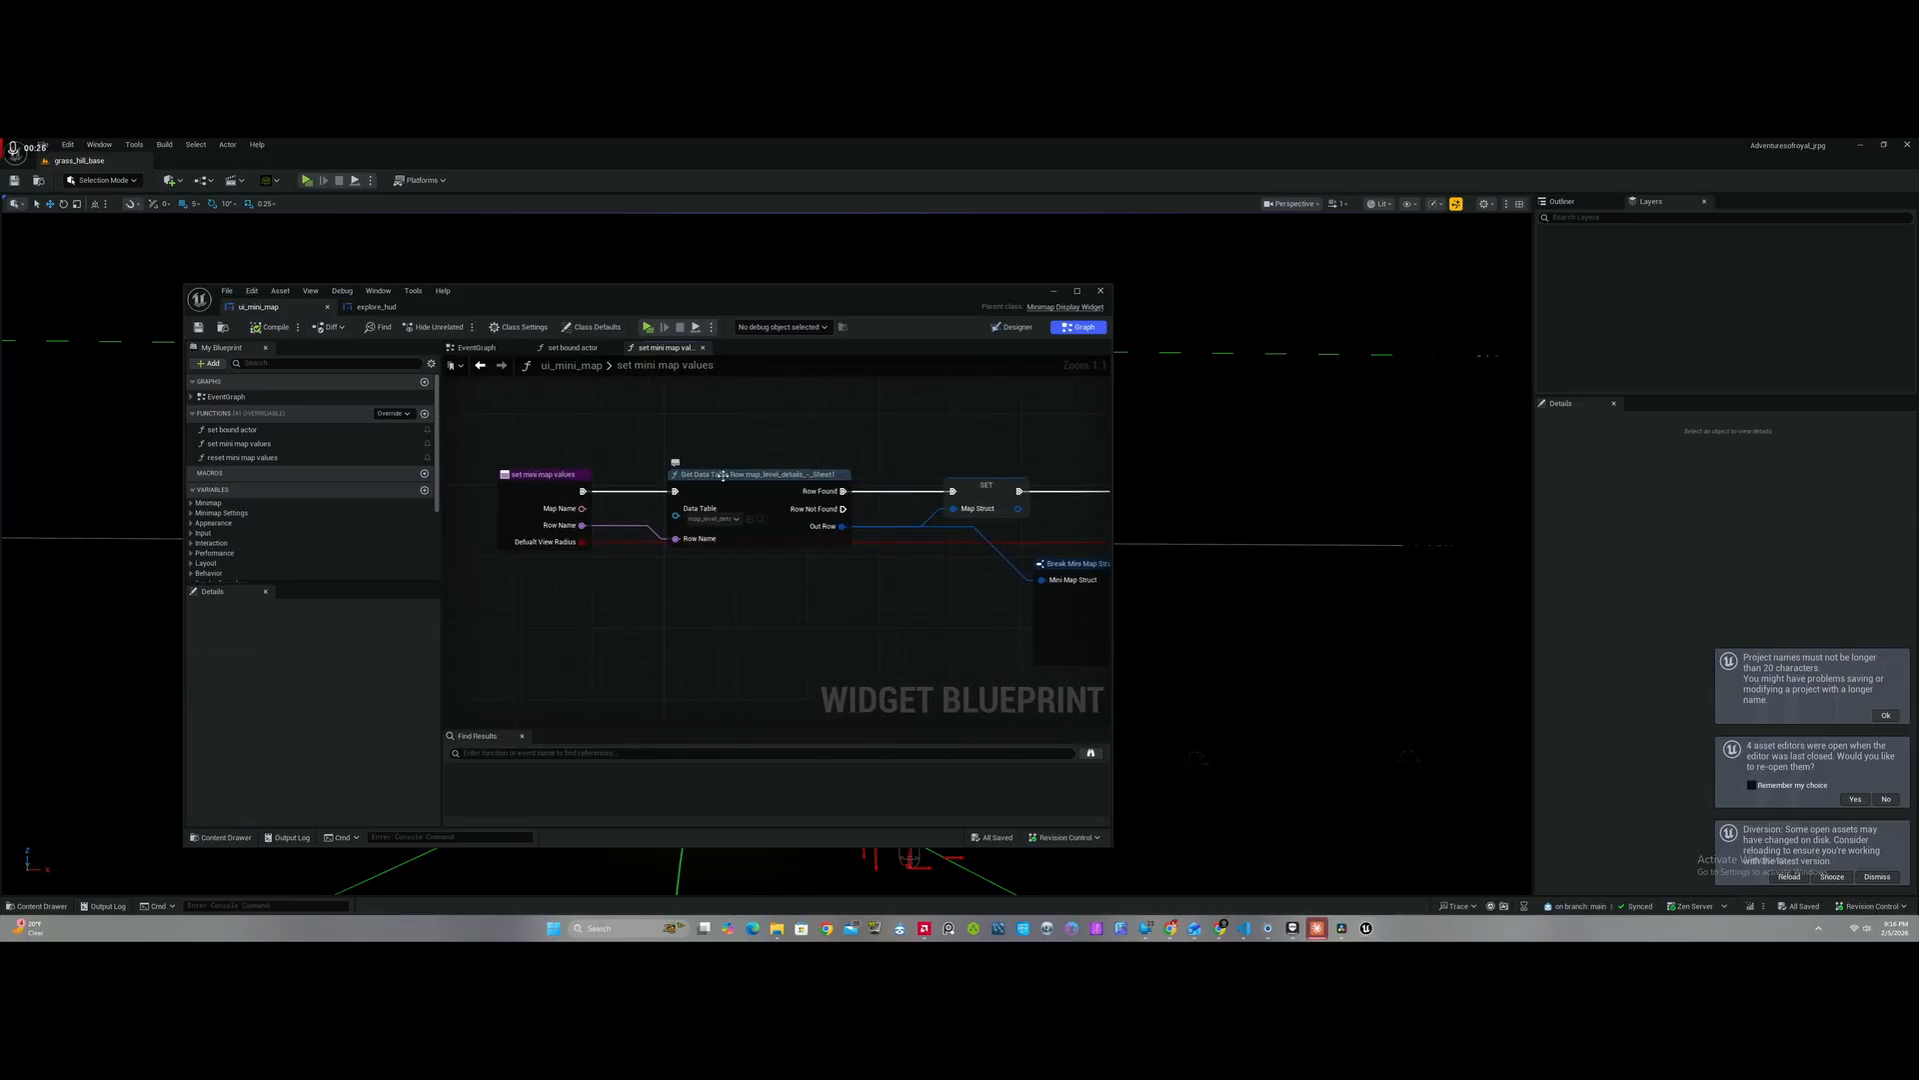
{"action": "right_click_drag", "start_coordinate": [754, 664], "coordinate": [390, 662]}
{"action": "right_click_drag", "start_coordinate": [920, 600], "coordinate": [578, 619]}
{"action": "right_click_drag", "start_coordinate": [796, 602], "coordinate": [456, 588]}
{"action": "right_click_drag", "start_coordinate": [669, 575], "coordinate": [777, 590]}
{"action": "left_click_drag", "start_coordinate": [774, 562], "coordinate": [718, 520]}
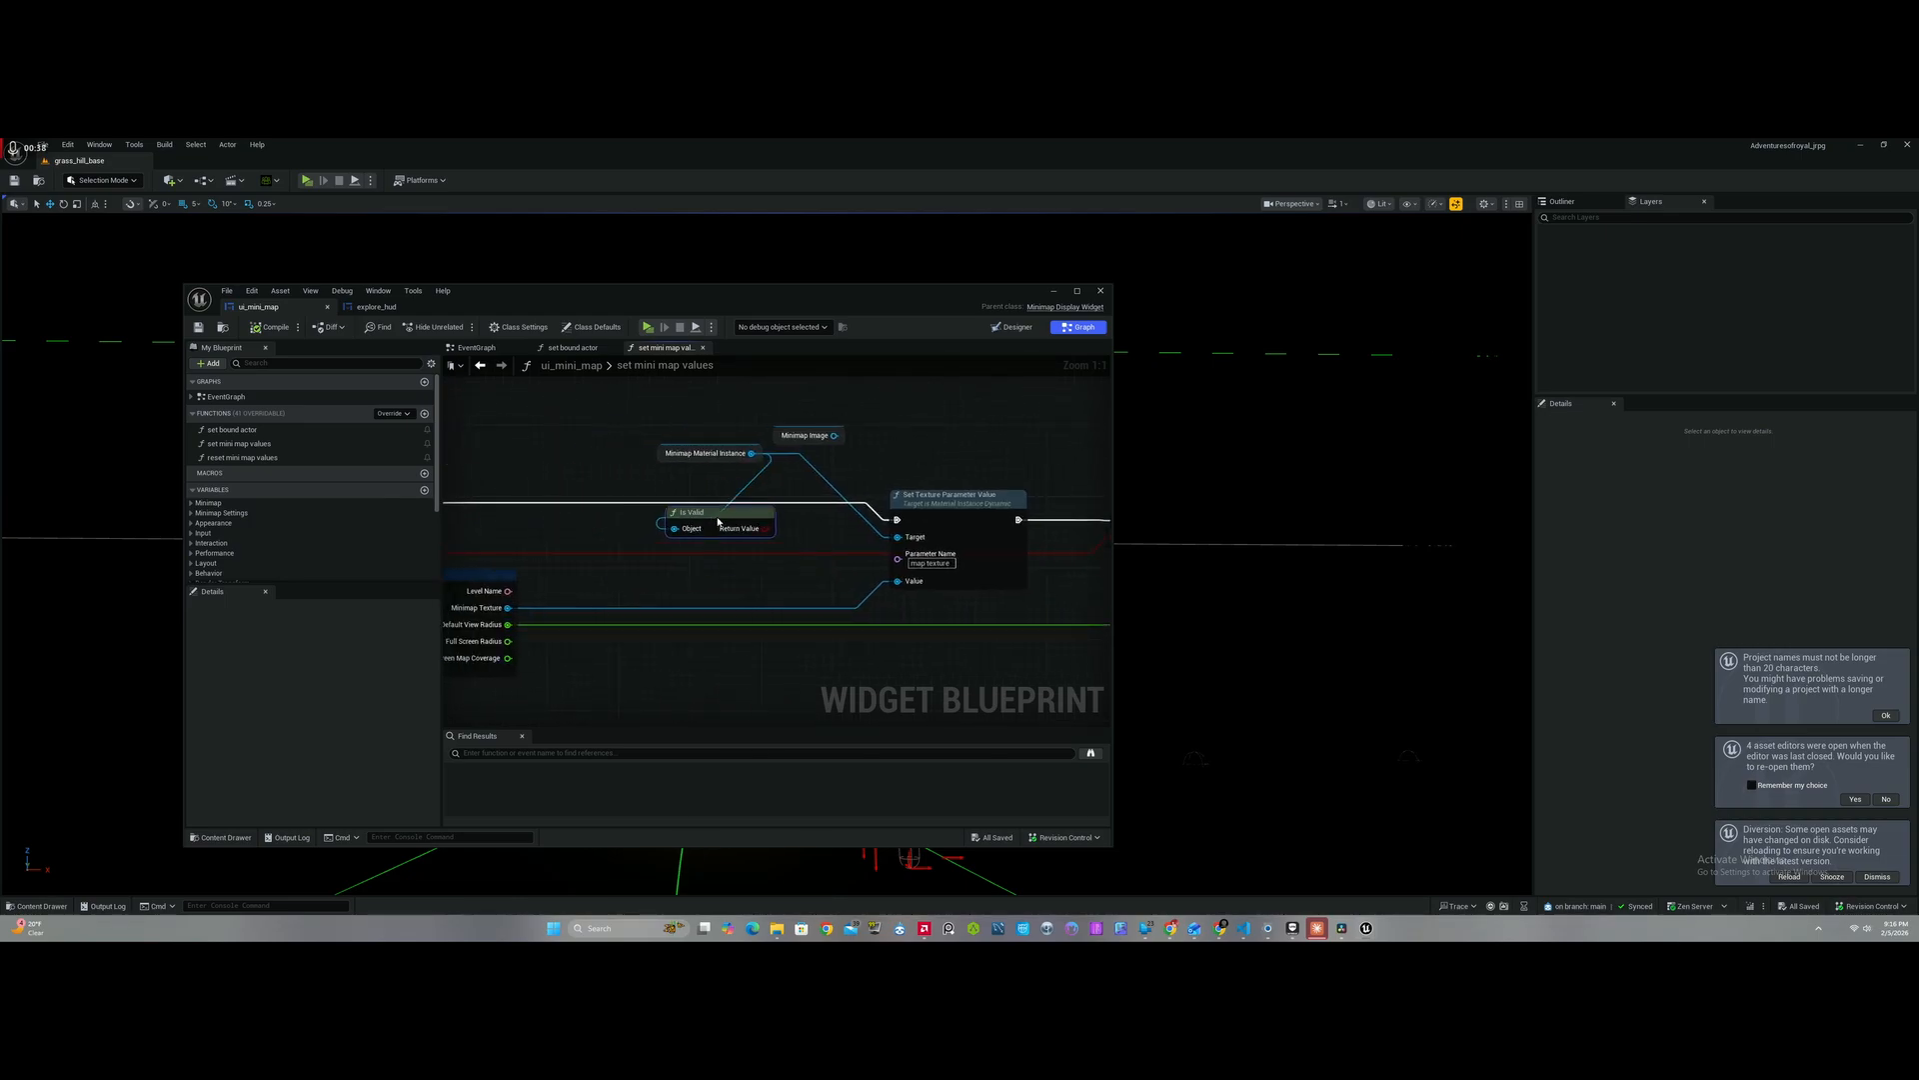
{"action": "right_click_drag", "start_coordinate": [631, 588], "coordinate": [760, 582]}
{"action": "right_click_drag", "start_coordinate": [621, 513], "coordinate": [764, 540]}
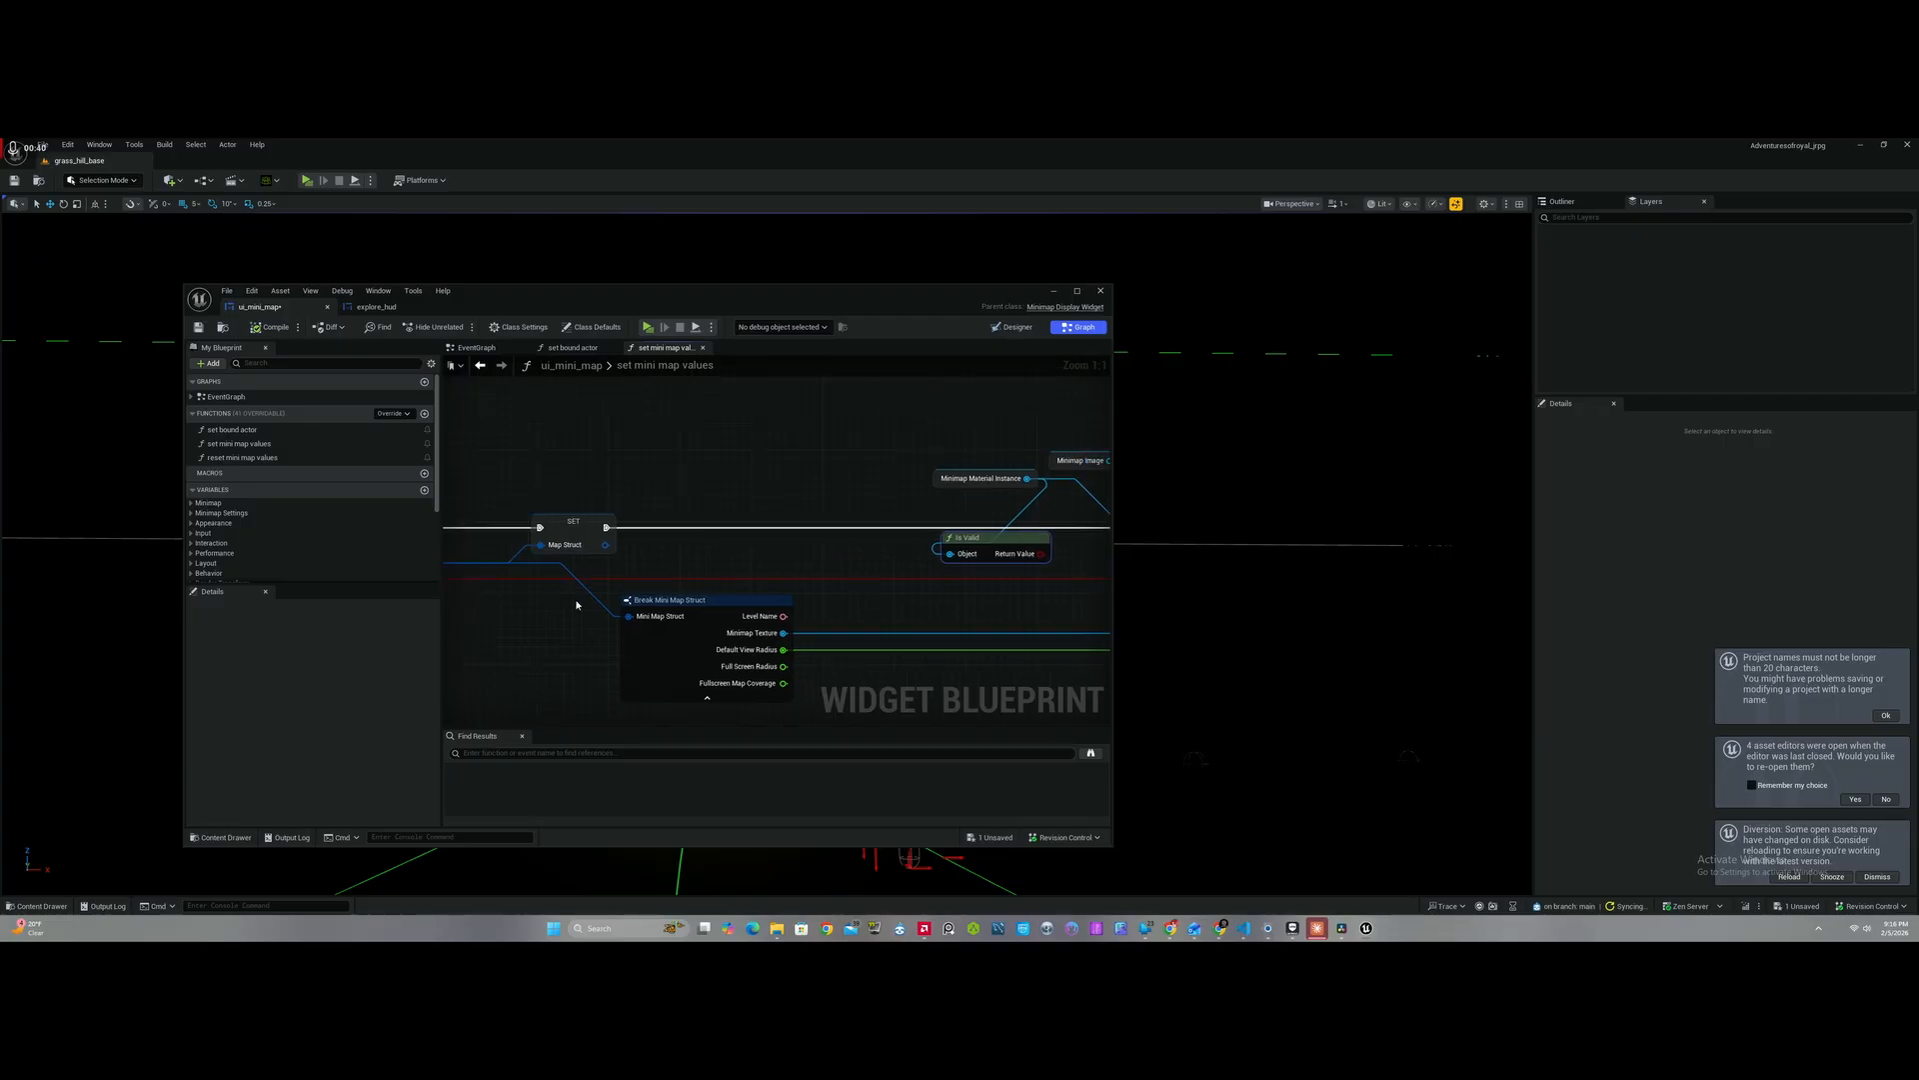
{"action": "right_click_drag", "start_coordinate": [589, 585], "coordinate": [896, 570]}
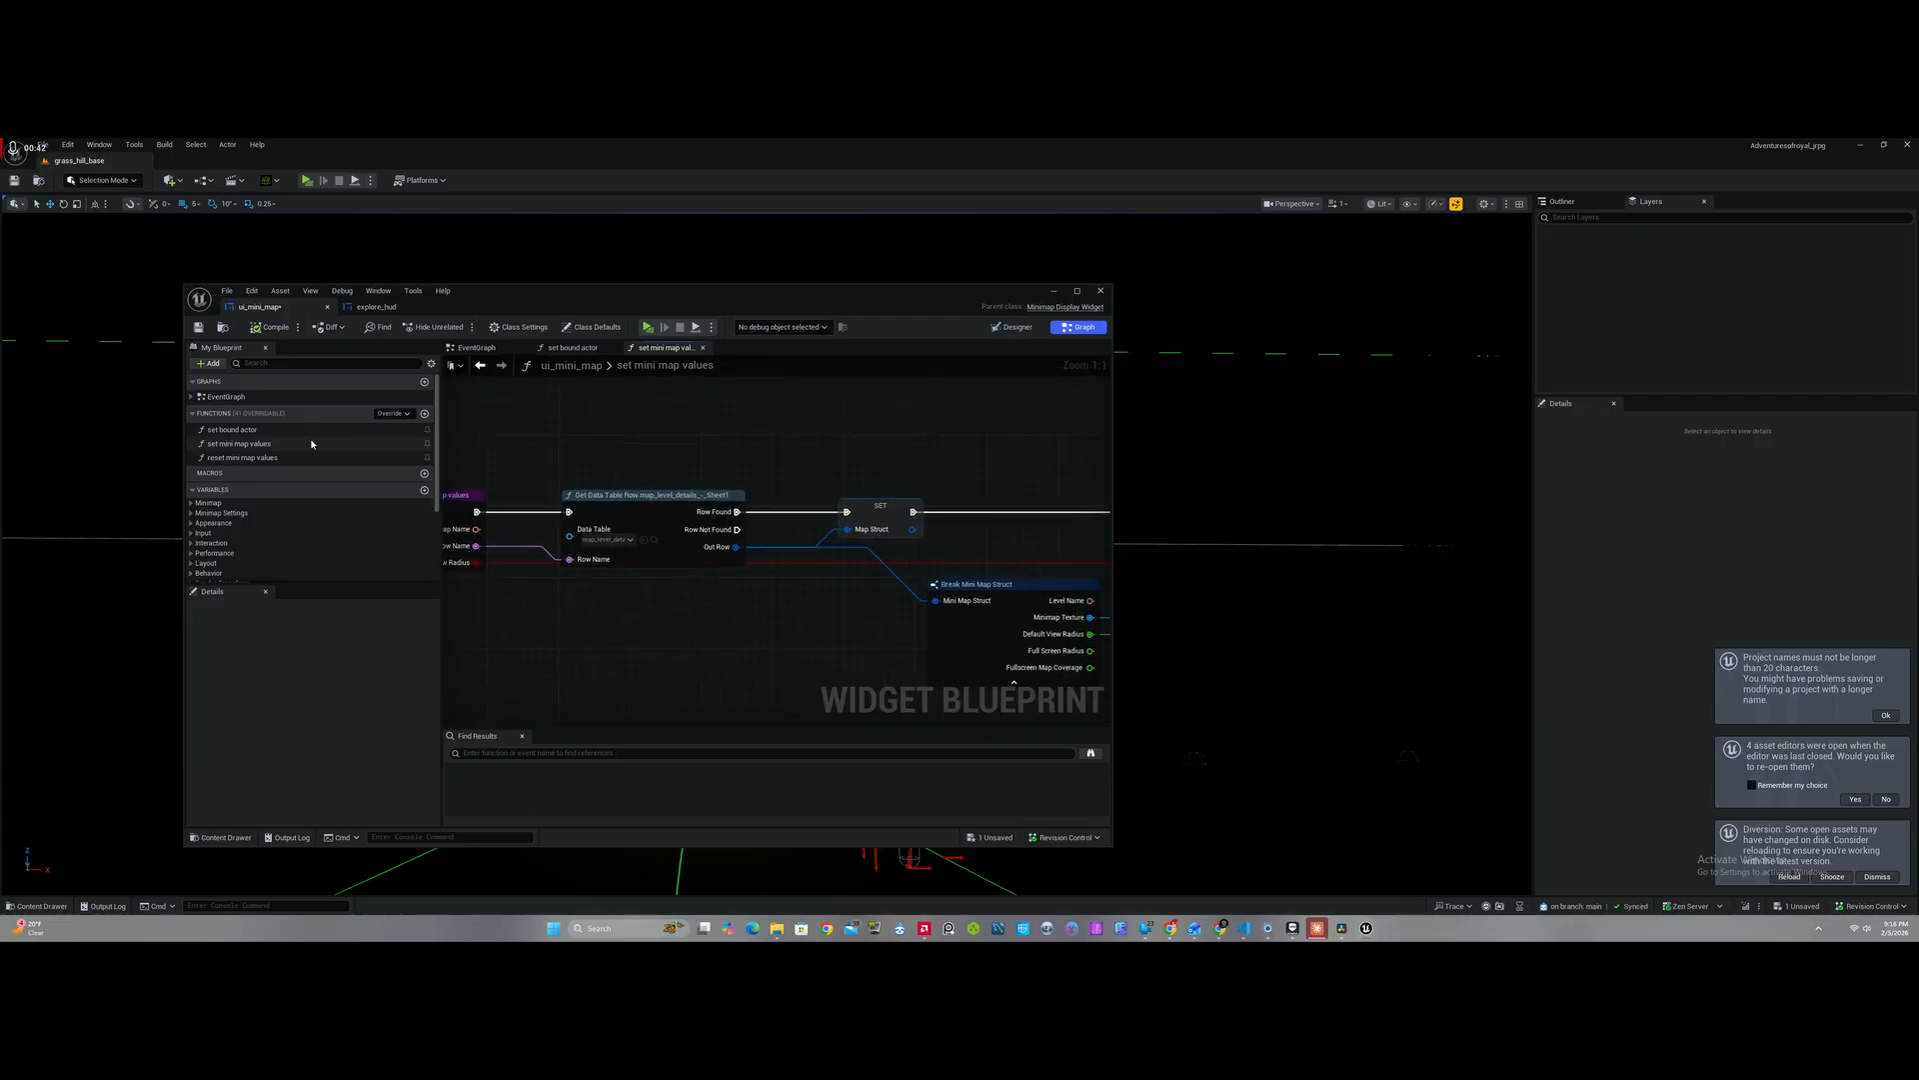
Step: Open the reset mini map values function and examine its view radius inputs, Map Struct values and level name comparison
{"action": "double_click", "coordinate": [242, 458]}
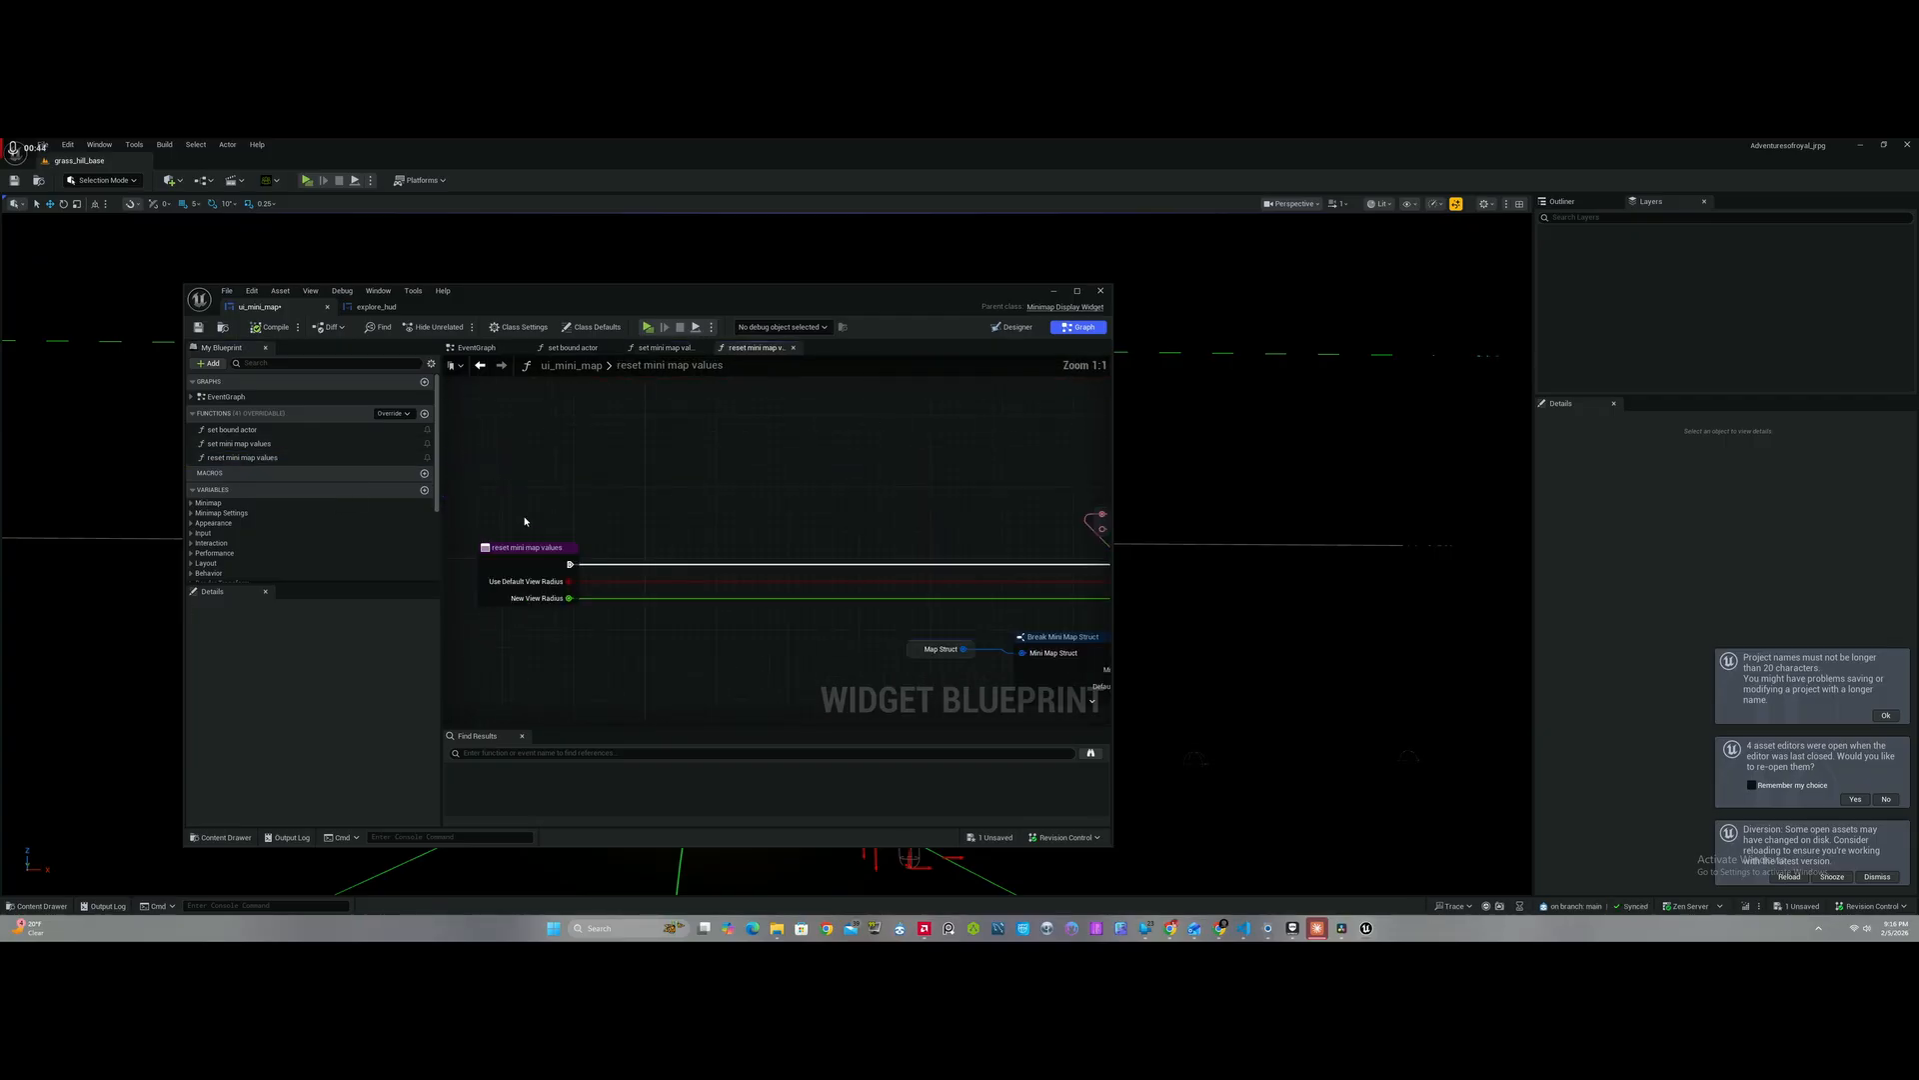
{"action": "mouse_move", "coordinate": [623, 533]}
{"action": "right_mouse_down"}
{"action": "mouse_move", "coordinate": [422, 478]}
{"action": "mouse_move", "coordinate": [595, 521]}
{"action": "right_mouse_up"}
{"action": "left_click_drag", "start_coordinate": [631, 588], "coordinate": [587, 590]}
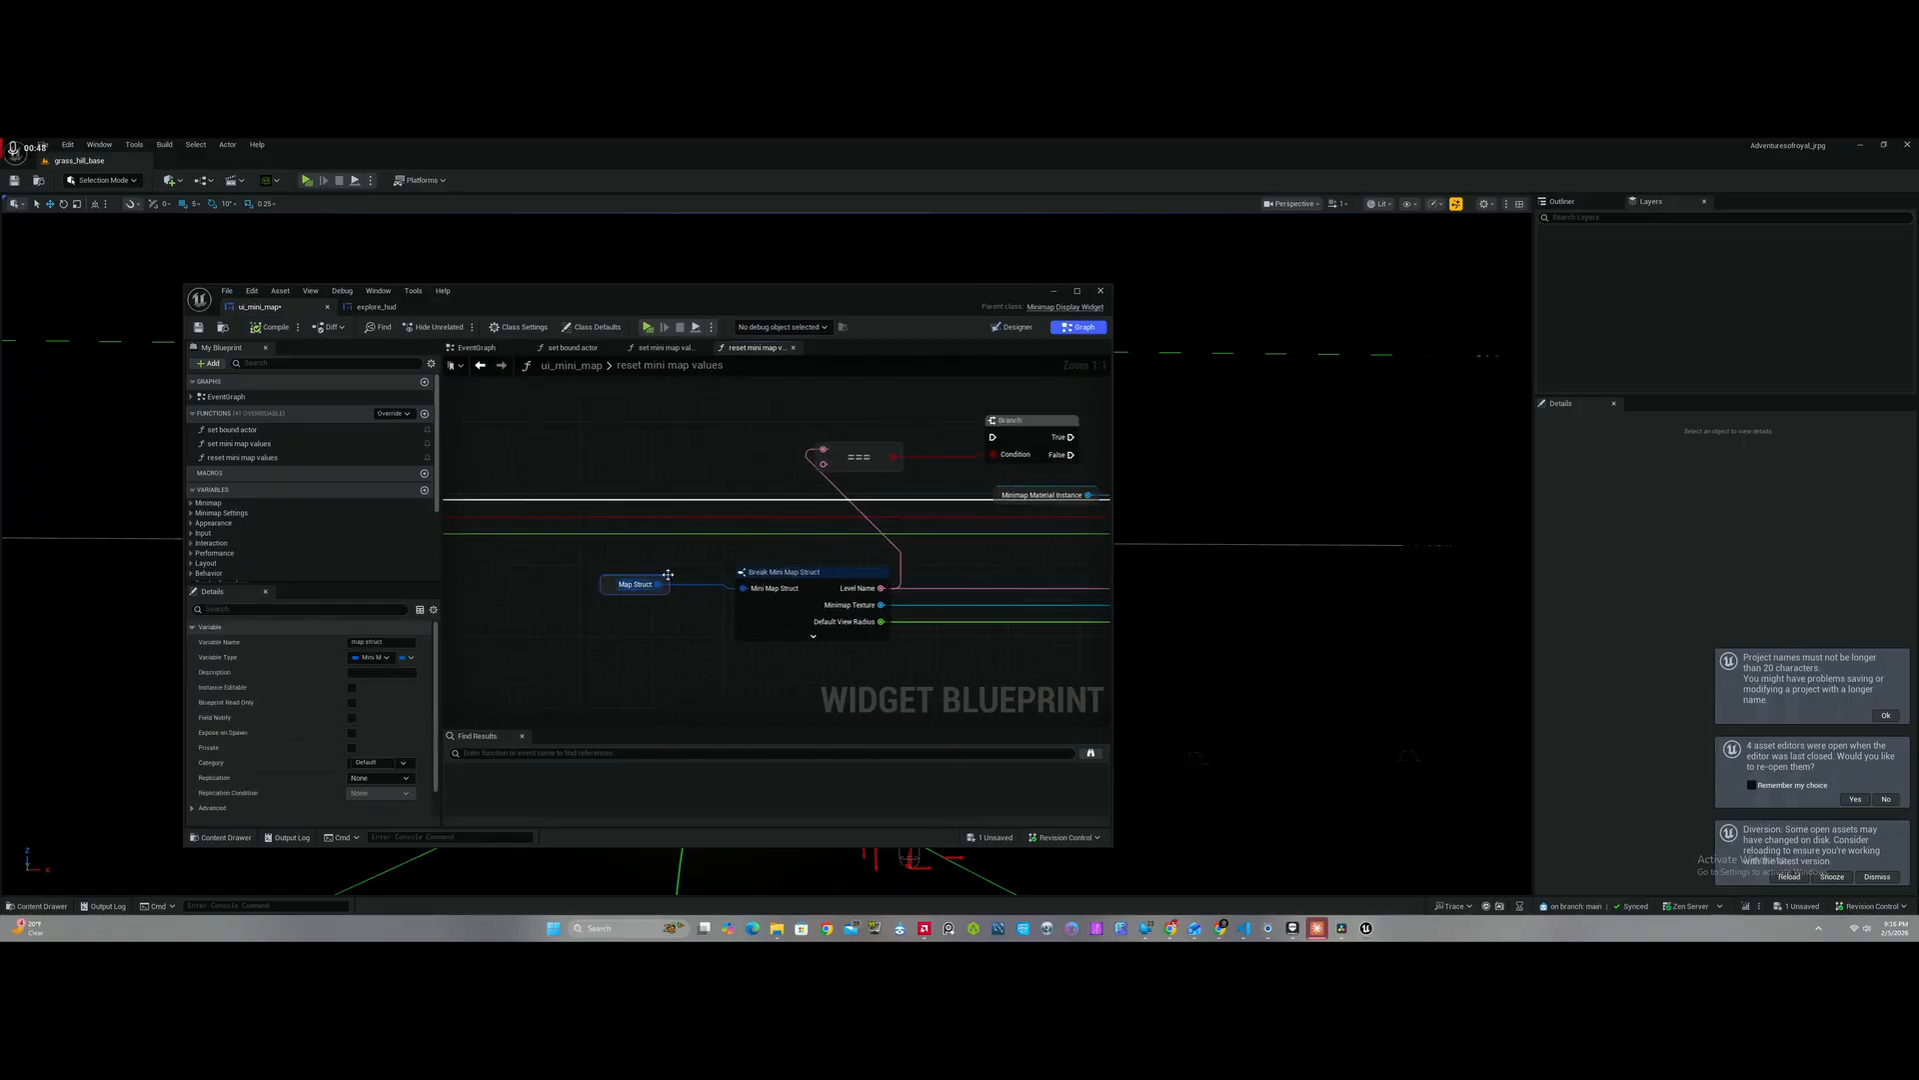
{"action": "right_click_drag", "start_coordinate": [702, 637], "coordinate": [560, 630]}
{"action": "right_click_drag", "start_coordinate": [577, 550], "coordinate": [500, 605]}
{"action": "right_click_drag", "start_coordinate": [697, 609], "coordinate": [549, 609]}
{"action": "right_click_drag", "start_coordinate": [792, 514], "coordinate": [619, 508]}
{"action": "mouse_move", "coordinate": [927, 545]}
{"action": "right_mouse_down"}
{"action": "mouse_move", "coordinate": [869, 530]}
{"action": "mouse_move", "coordinate": [790, 545]}
{"action": "mouse_move", "coordinate": [935, 540]}
{"action": "right_mouse_up"}
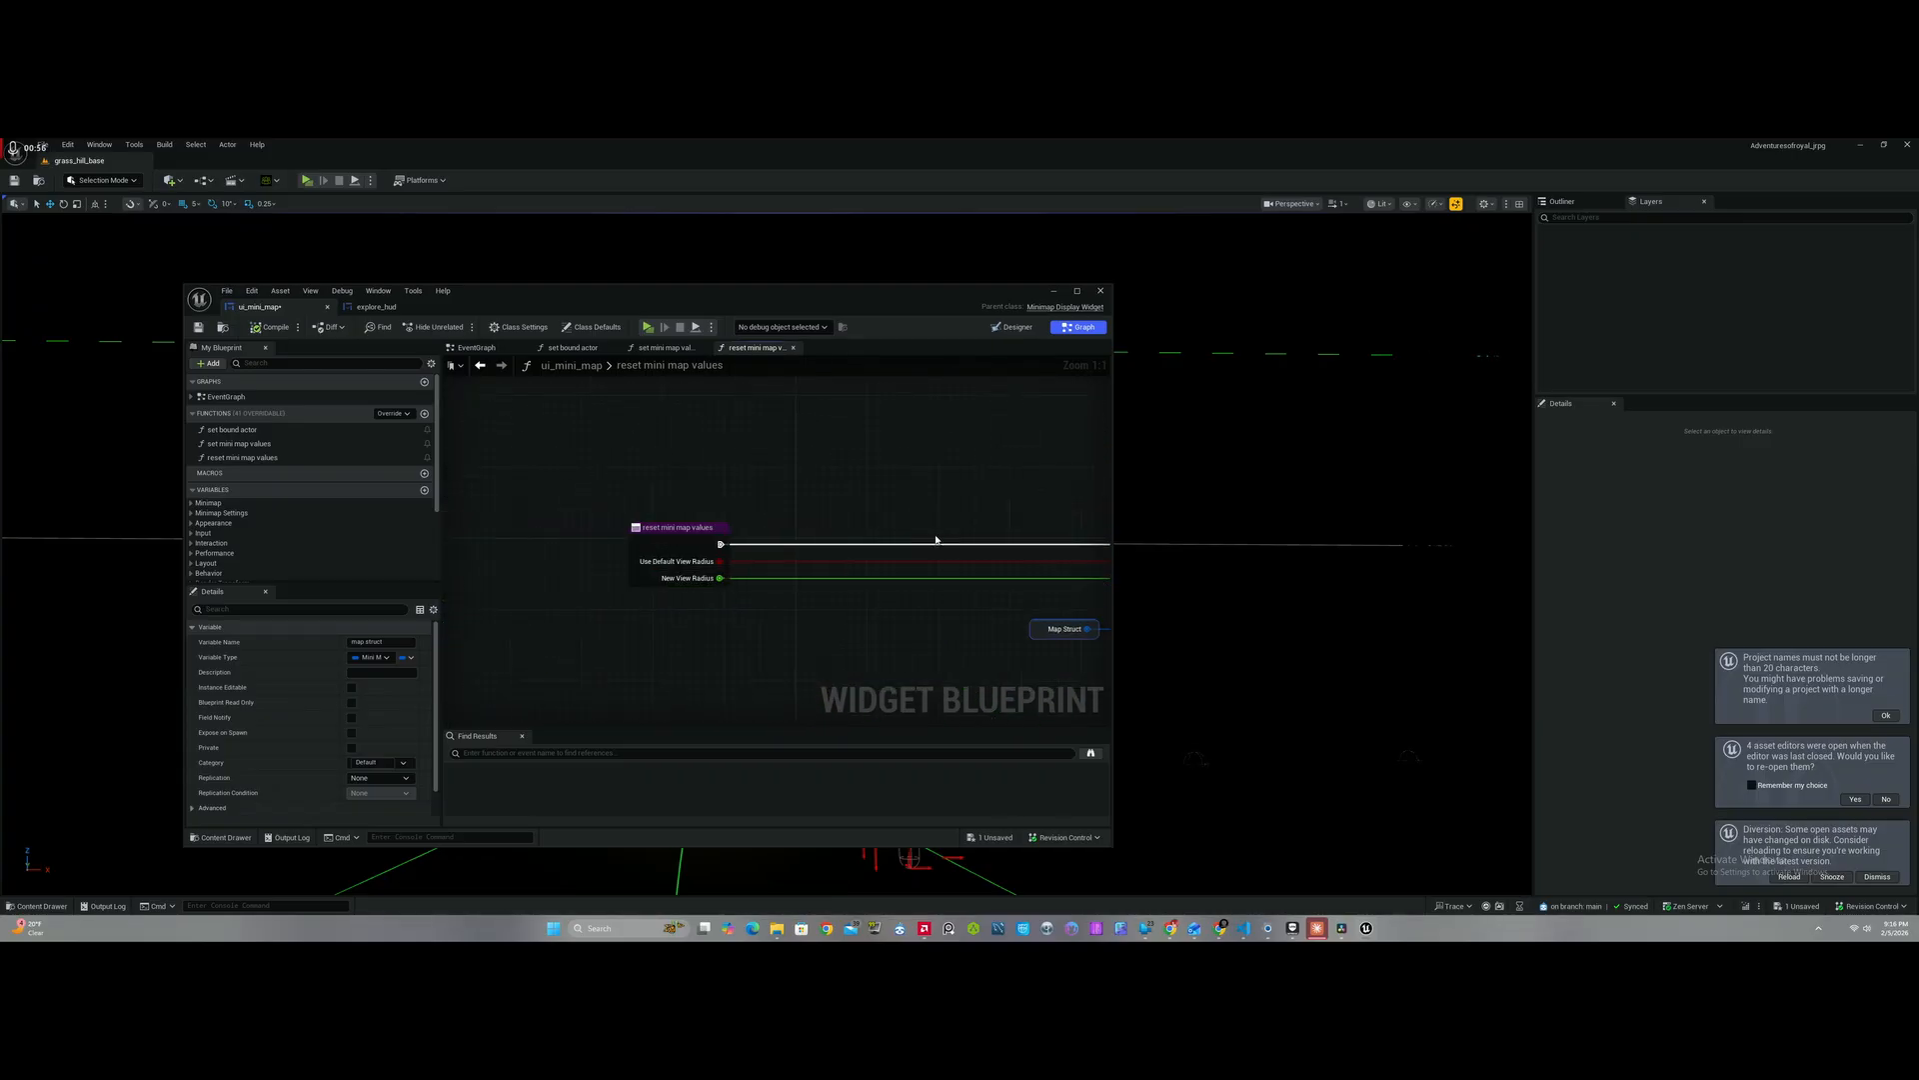
Step: Open ui_mini_map's event graph, inspect the set bound actor function called on Event Construct, and return to the event graph
{"action": "double_click", "coordinate": [291, 397]}
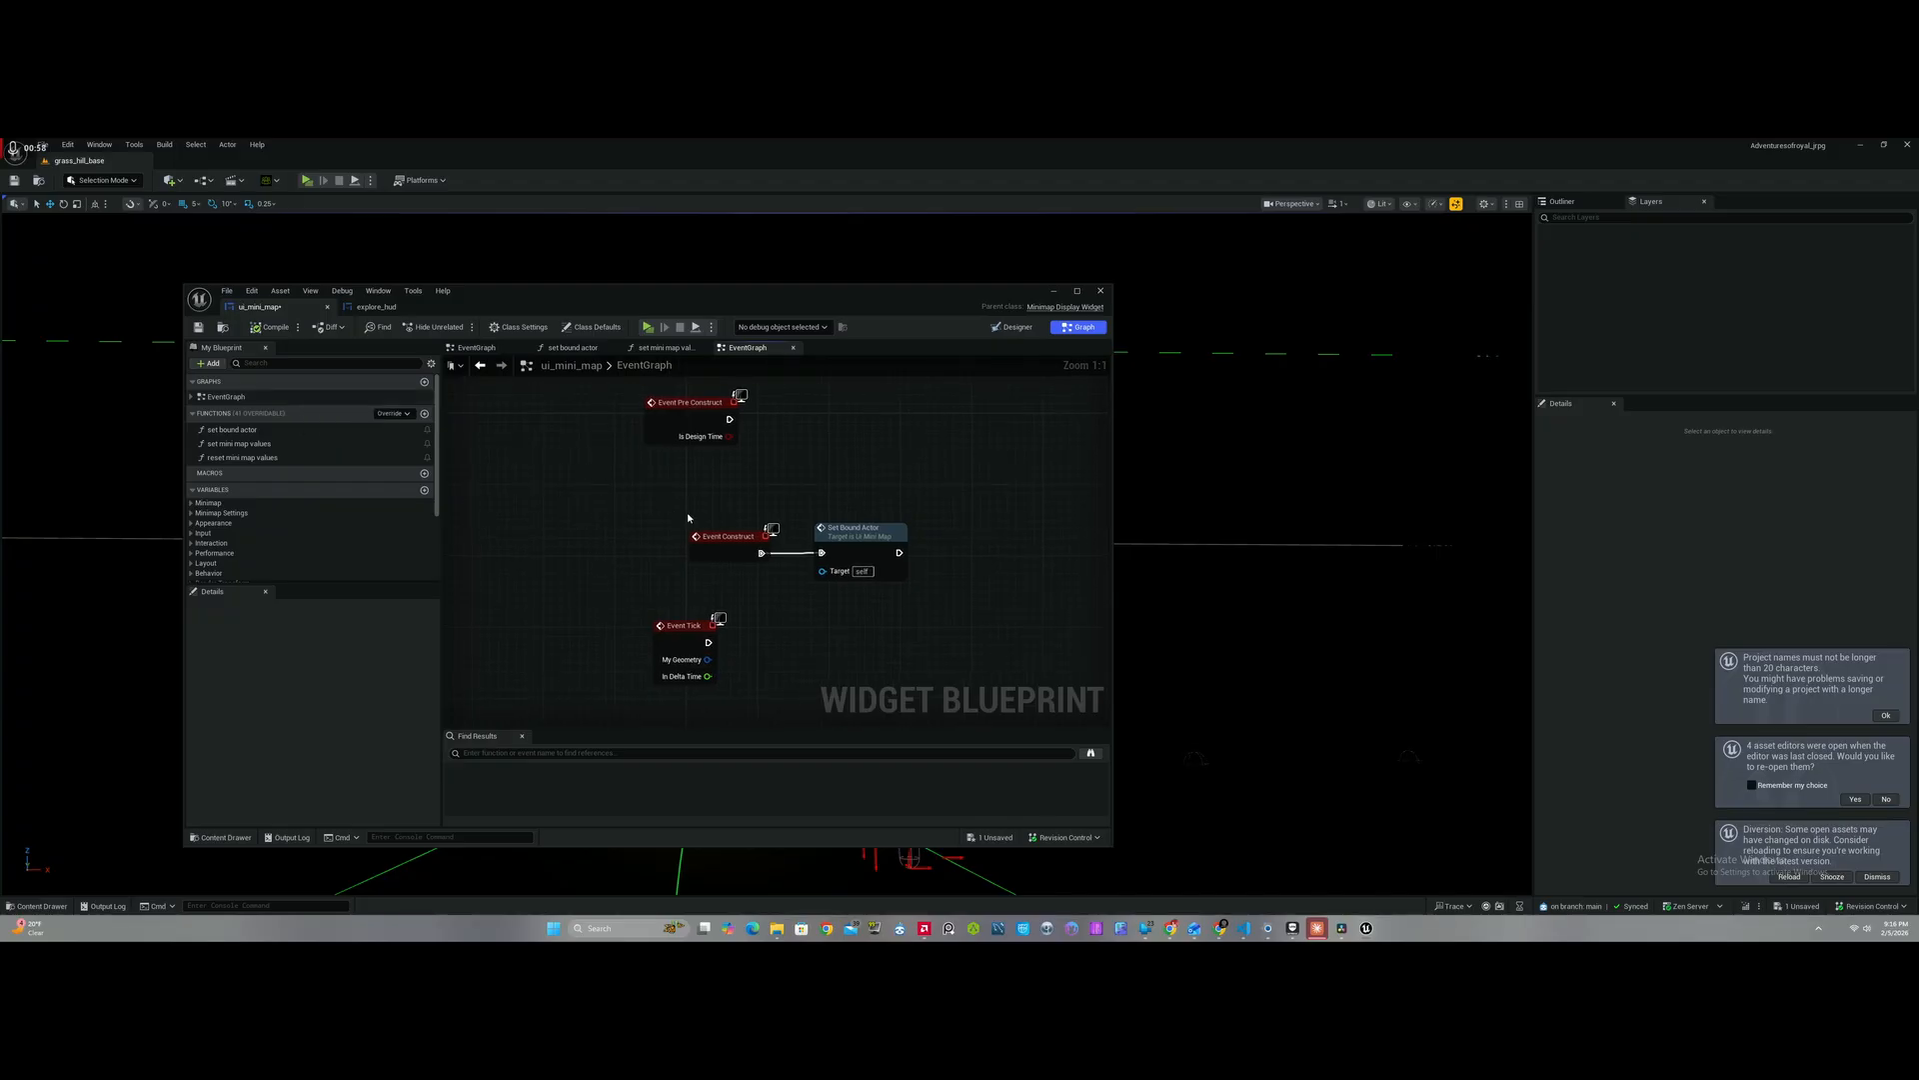
{"action": "left_click_drag", "start_coordinate": [861, 544], "coordinate": [850, 565]}
{"action": "double_click", "coordinate": [855, 537]}
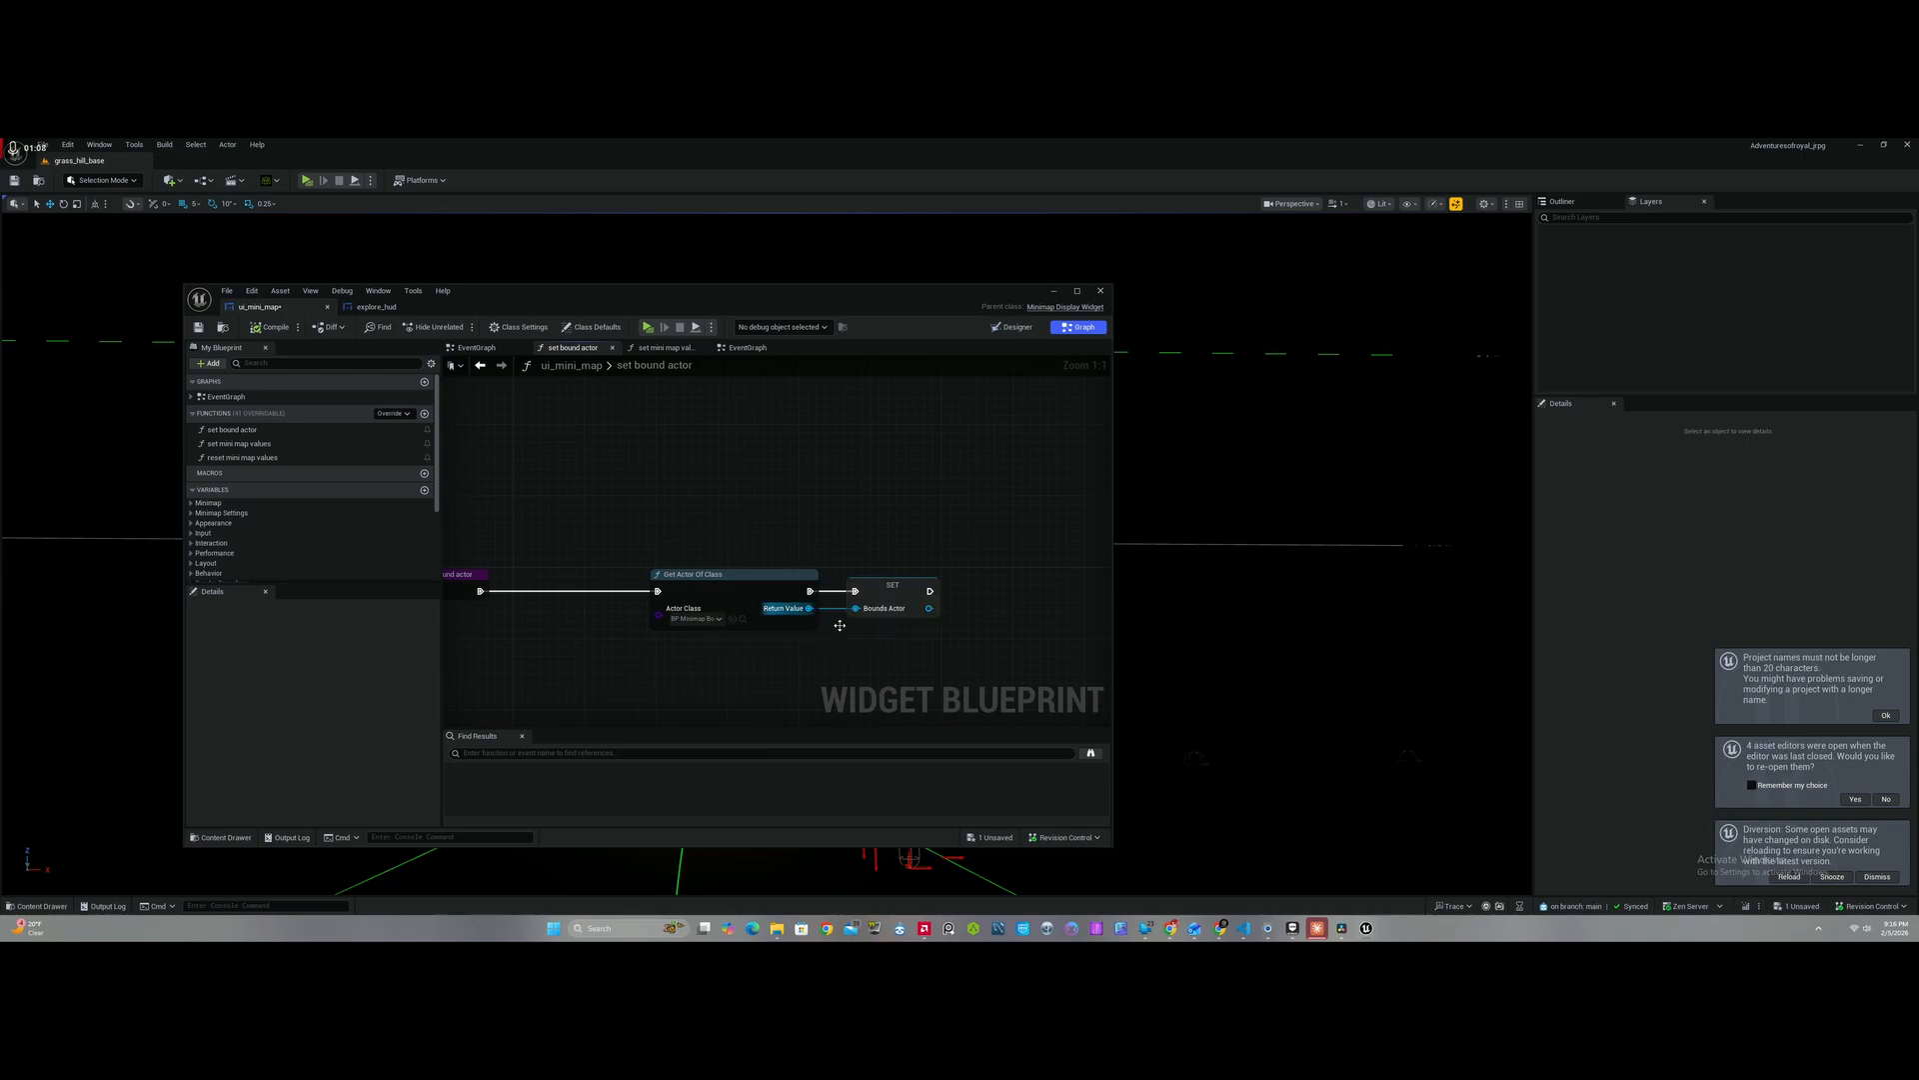
{"action": "left_click", "coordinate": [480, 363]}
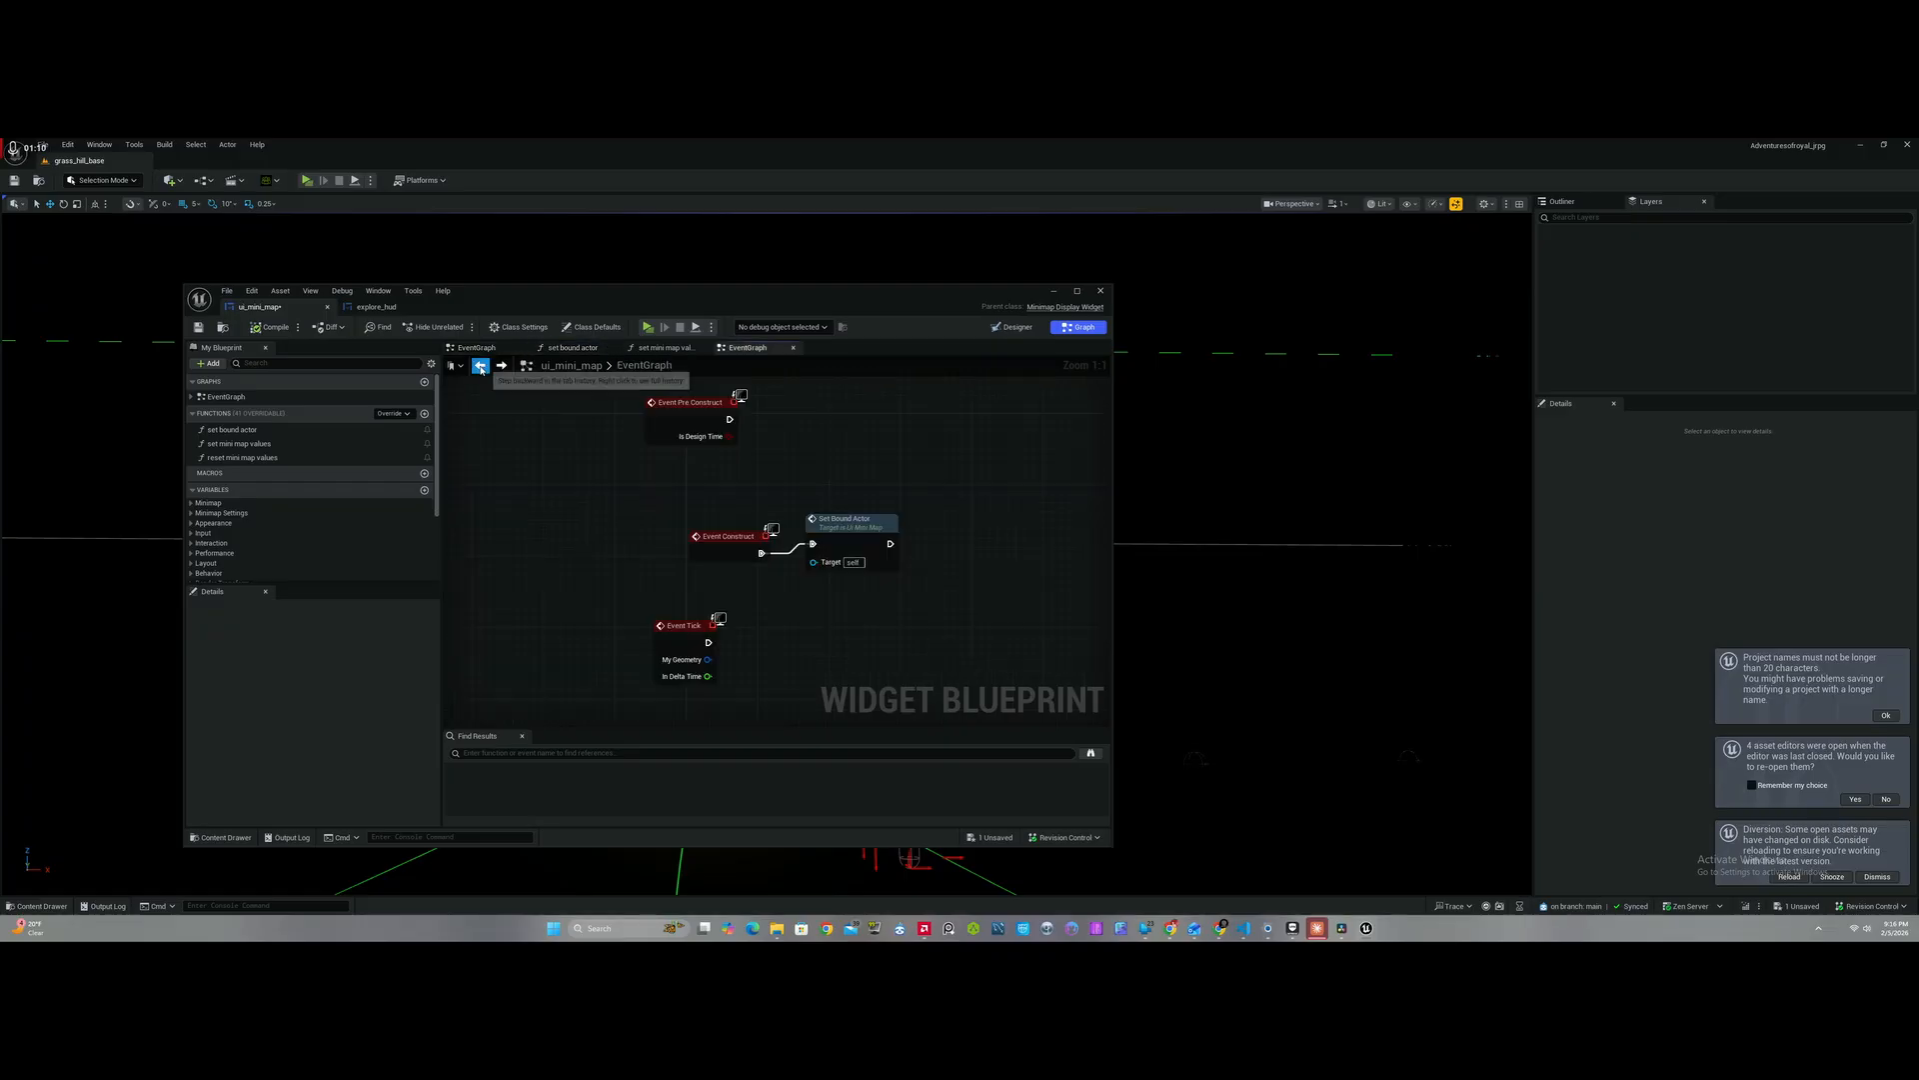
Step: Switch to the explore_hud widget, inspect the ui_mini_map element and its settings in its layout, and return to its graph
{"action": "left_click", "coordinate": [374, 308]}
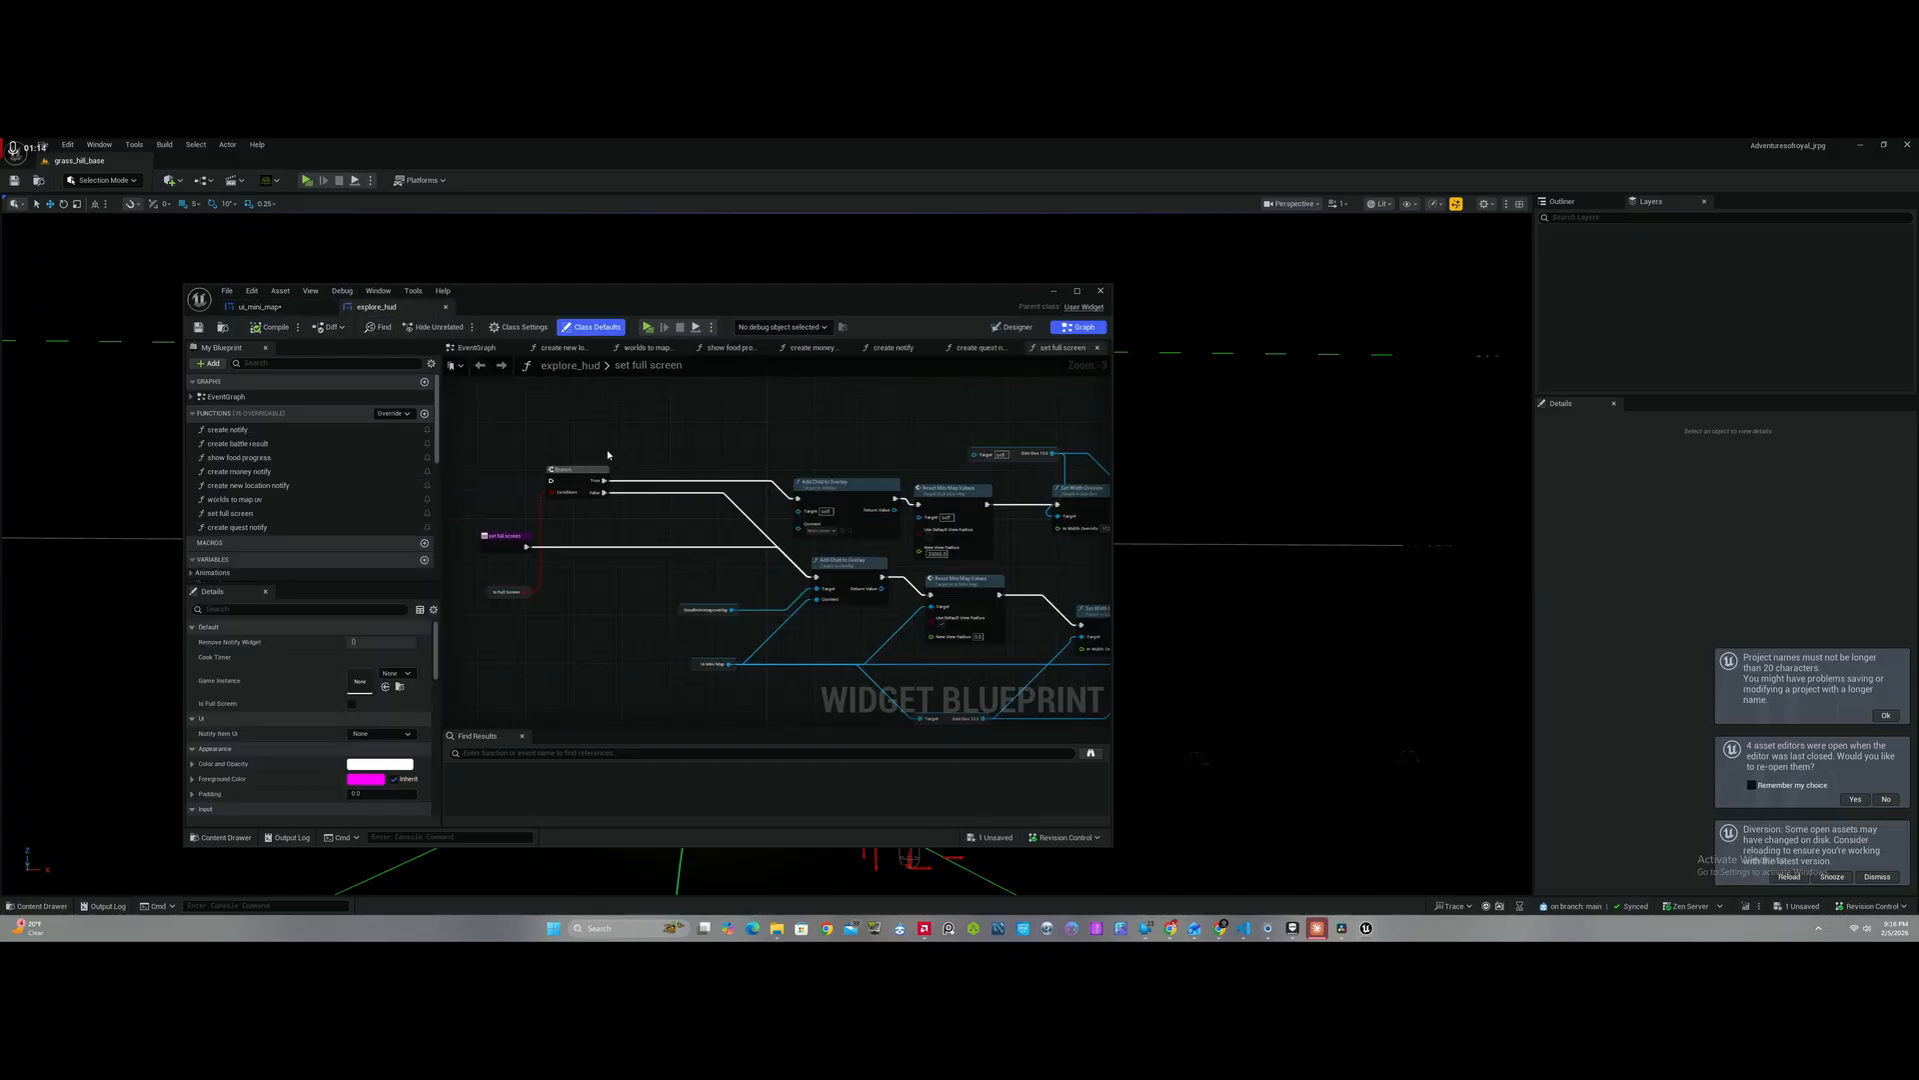
{"action": "left_click", "coordinate": [1011, 327]}
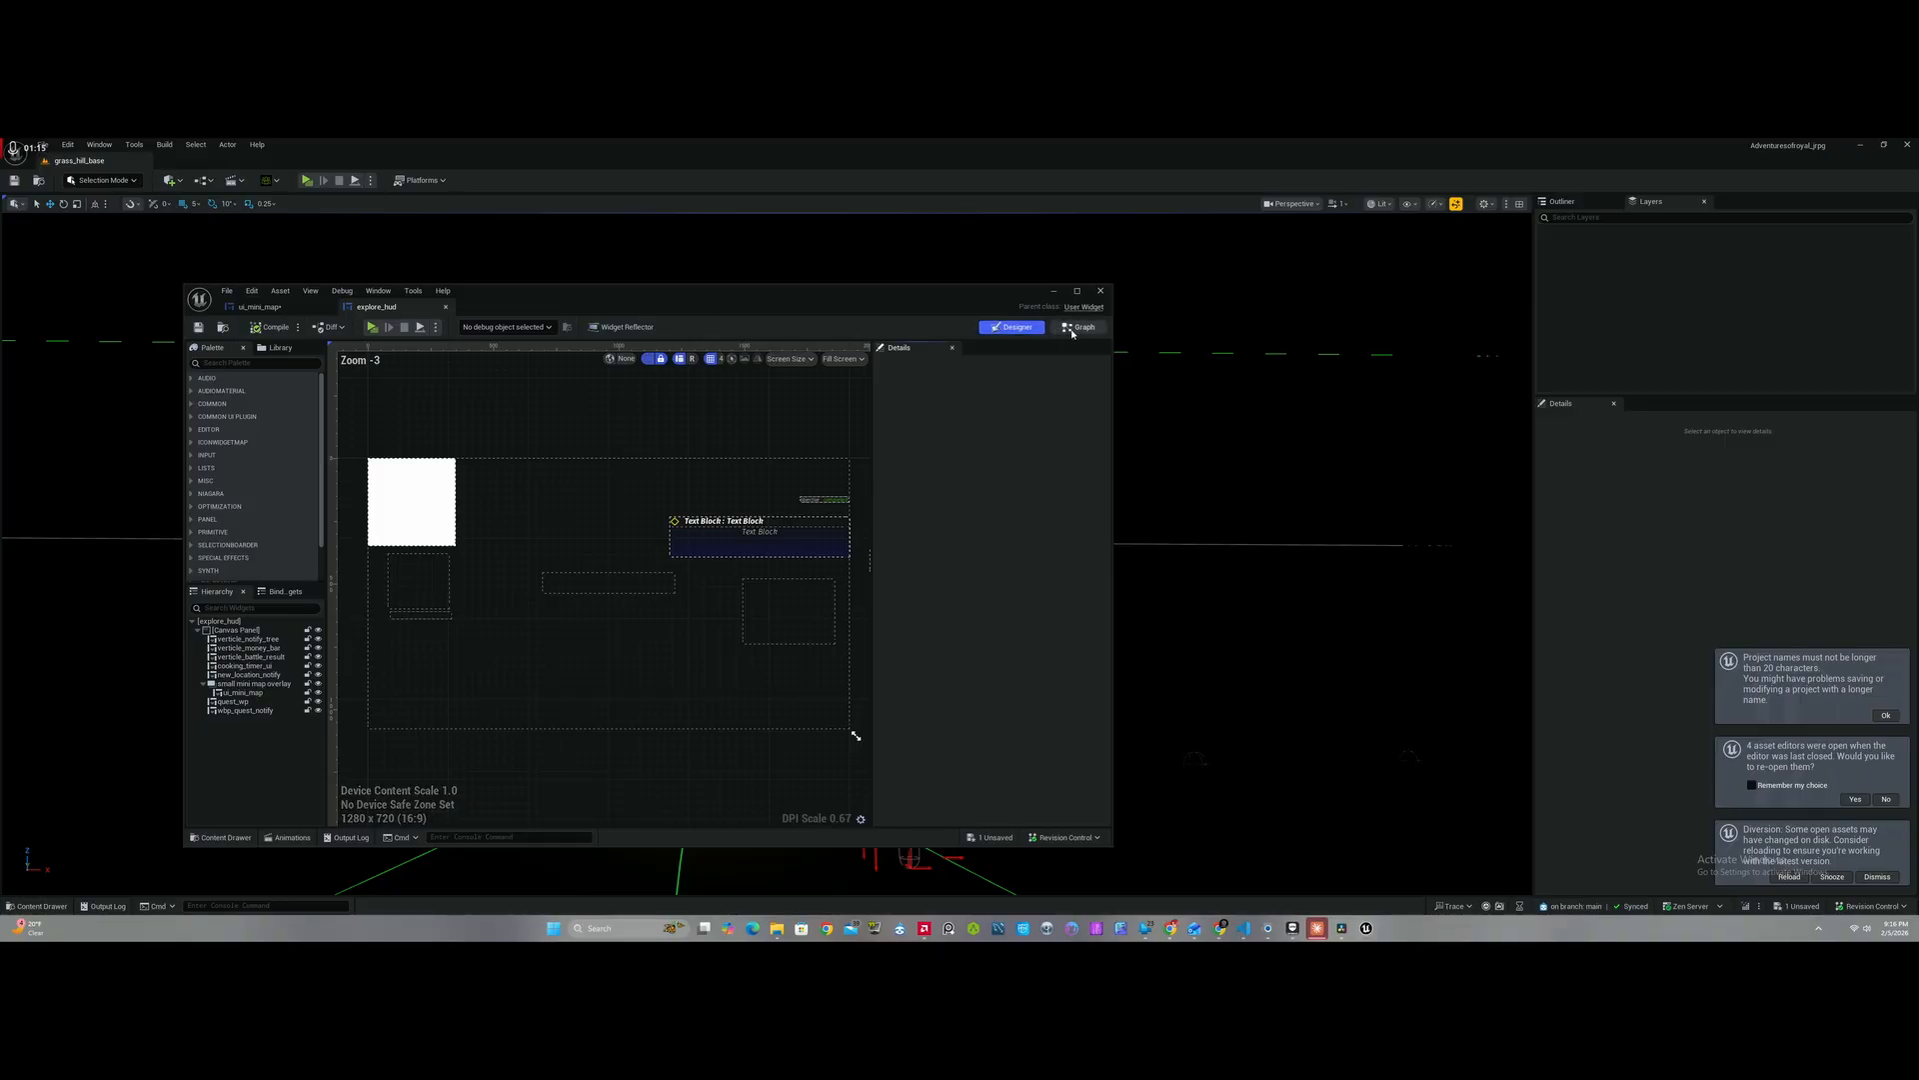
{"action": "left_click", "coordinate": [1081, 327]}
{"action": "left_click", "coordinate": [1012, 327]}
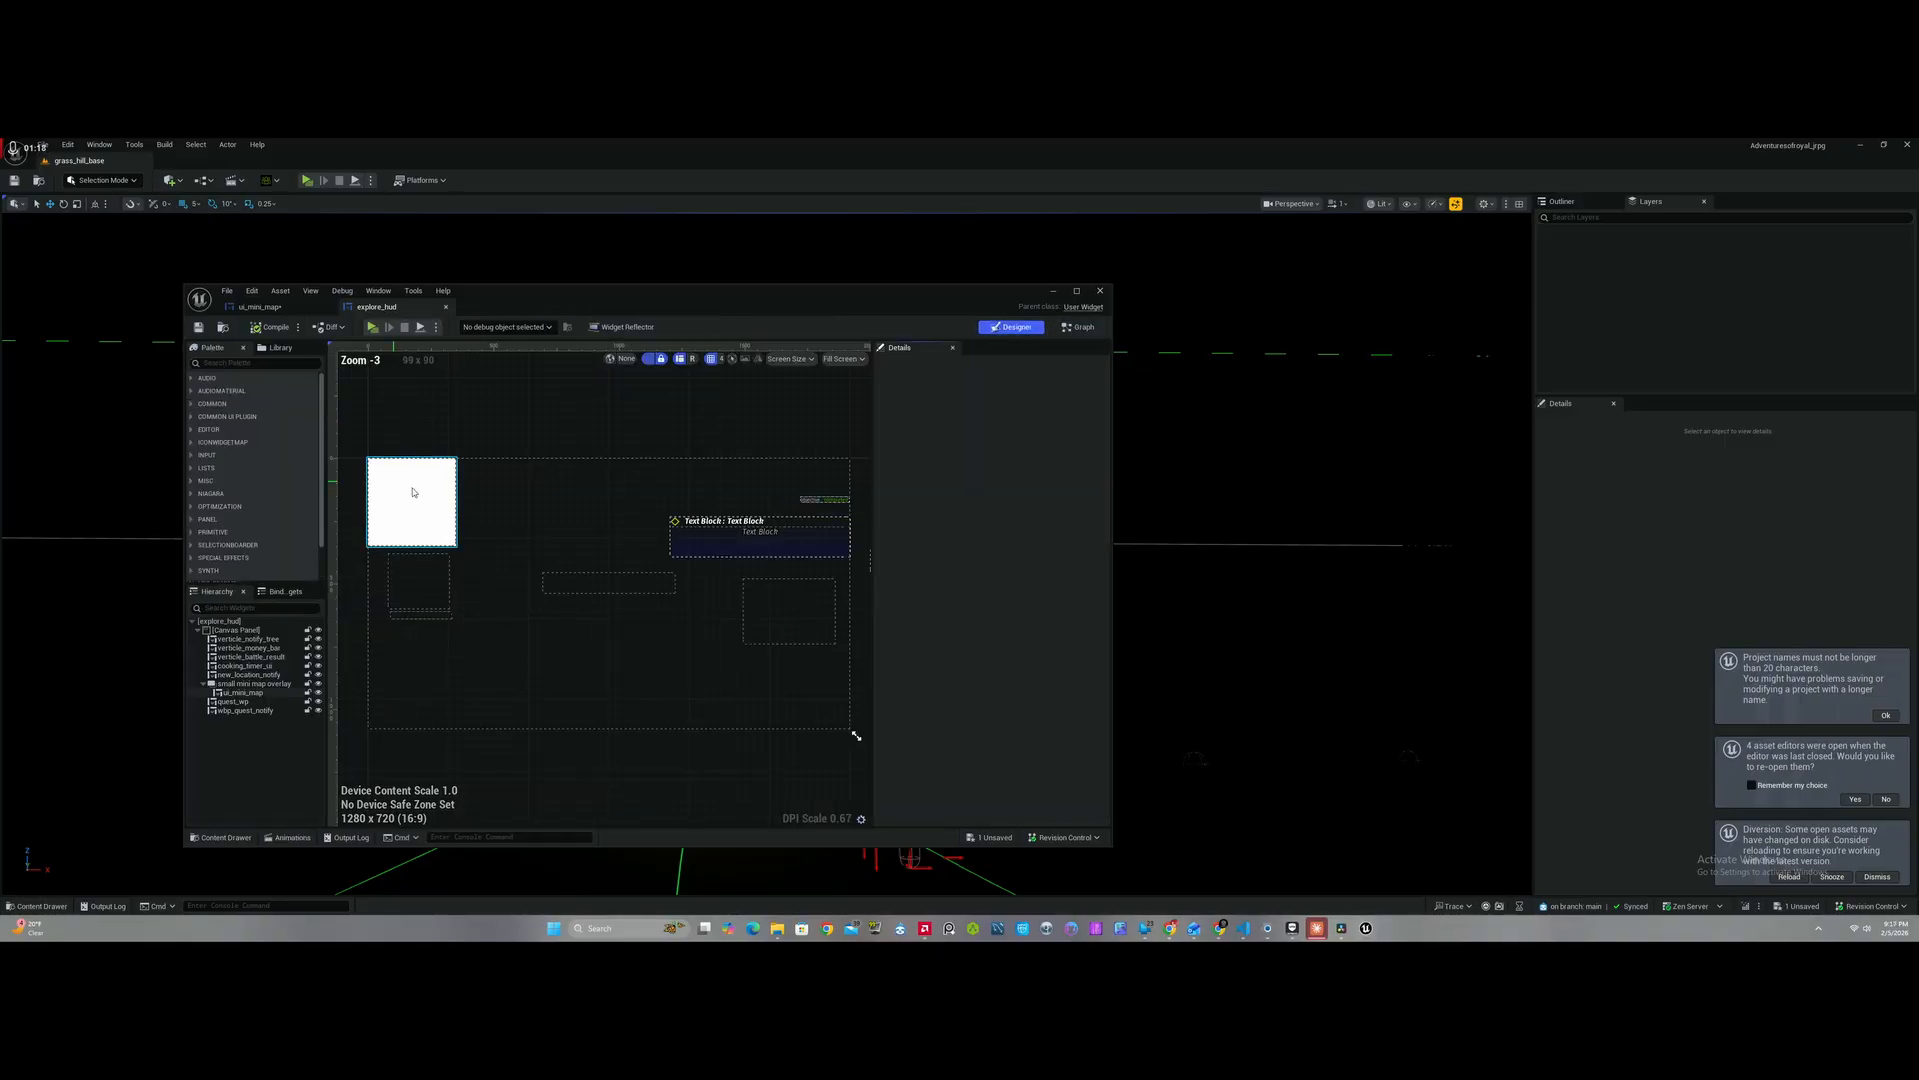
{"action": "left_click", "coordinate": [434, 507]}
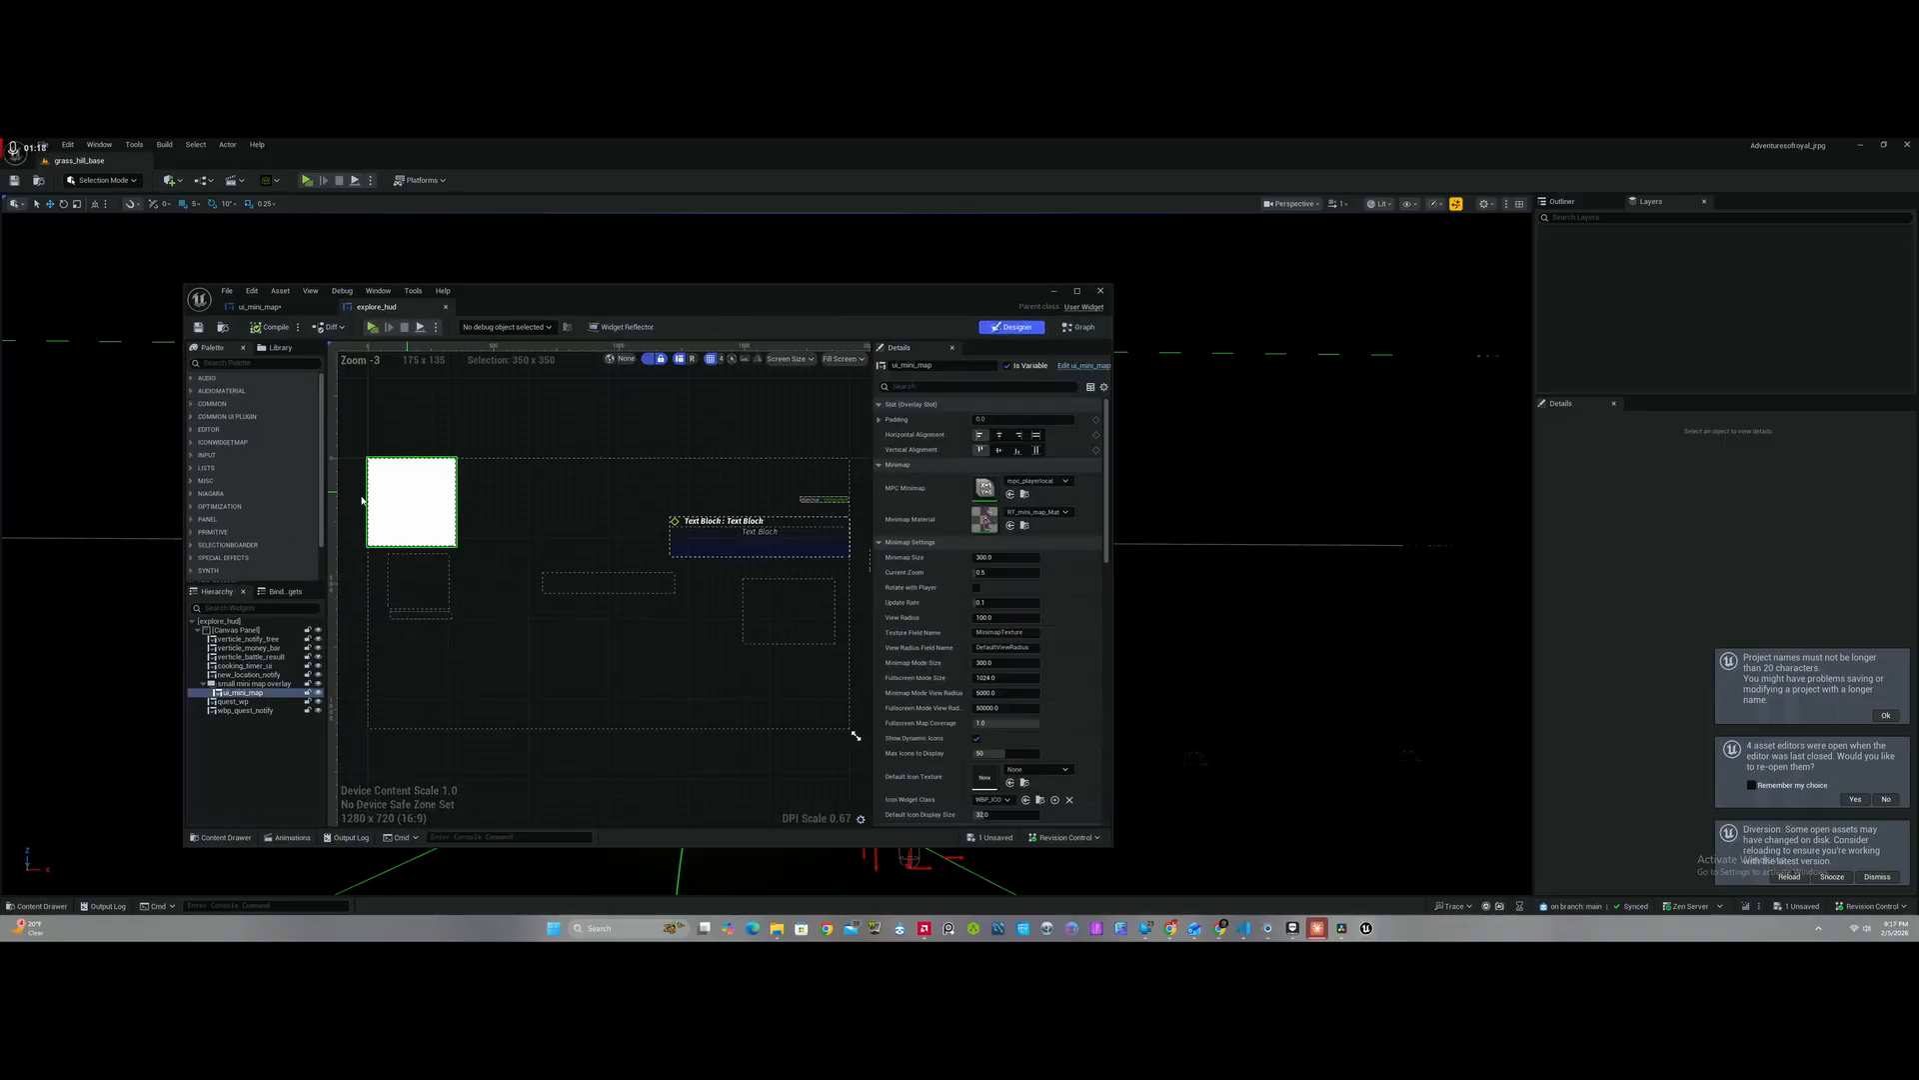
{"action": "left_click", "coordinate": [1075, 327]}
{"action": "left_click", "coordinate": [1011, 327]}
{"action": "left_click", "coordinate": [1077, 327]}
Step: Examine the variables and the entry node, Is Full Screen condition and Branch of explore_hud's set full screen function
{"action": "scroll", "coordinate": [356, 434], "scroll_direction": "up", "scroll_amount": 10}
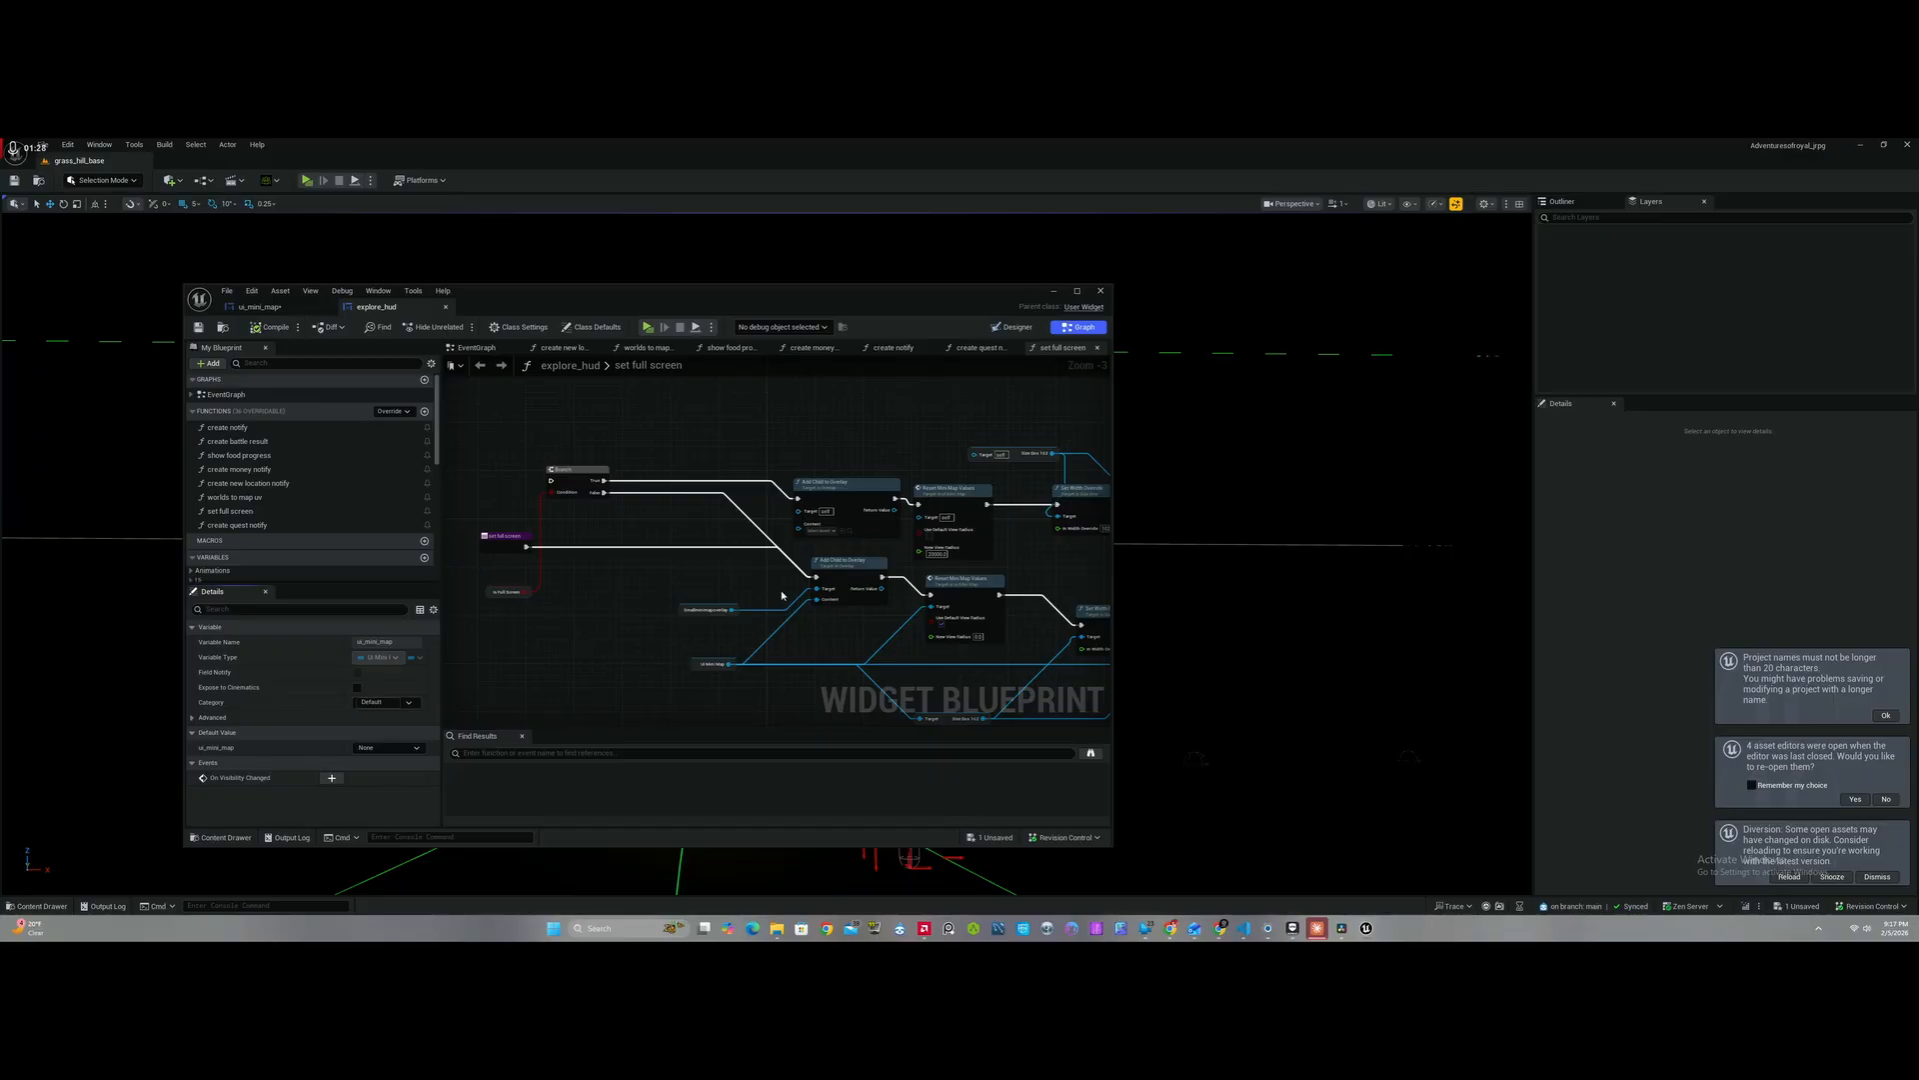
{"action": "scroll", "coordinate": [781, 596], "scroll_direction": "up", "scroll_amount": 3}
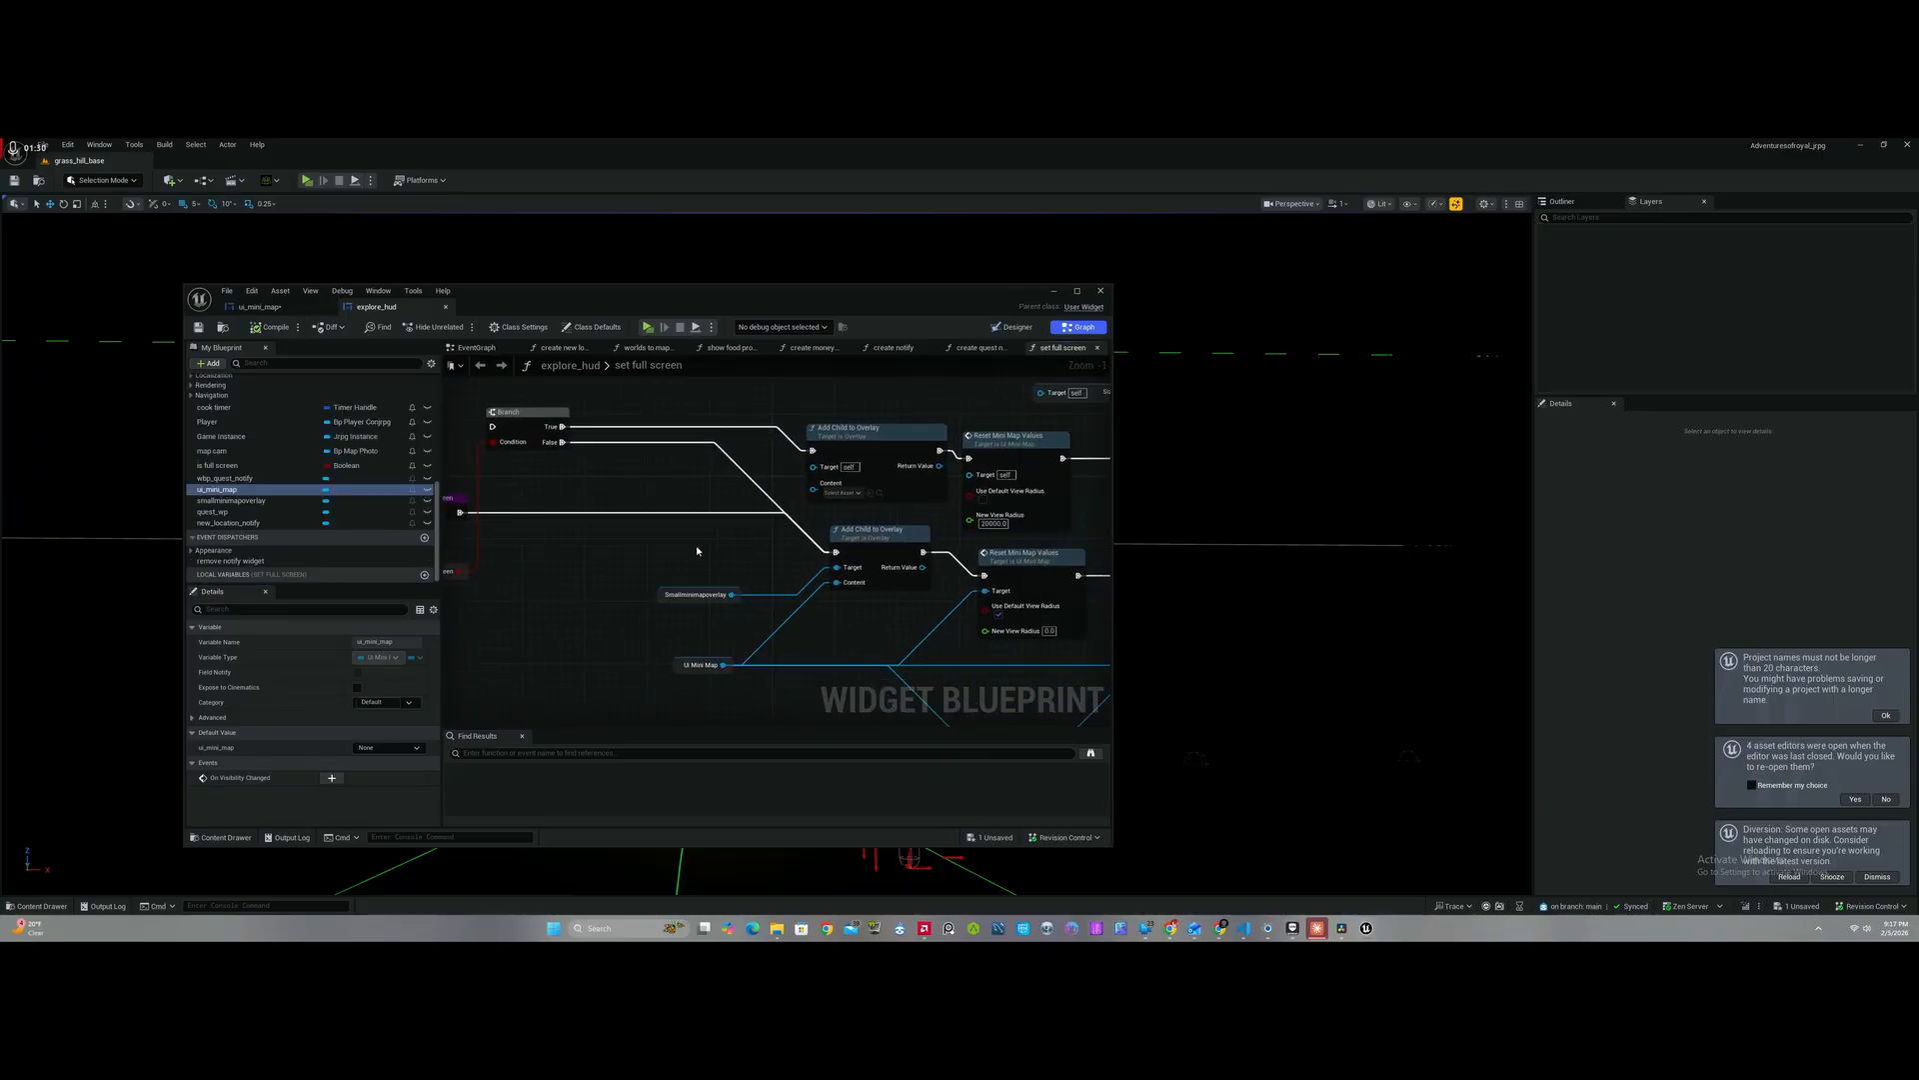
{"action": "right_click_drag", "start_coordinate": [696, 551], "coordinate": [796, 577]}
{"action": "scroll", "coordinate": [755, 566], "scroll_direction": "up", "scroll_amount": 1}
{"action": "left_click", "coordinate": [611, 527]}
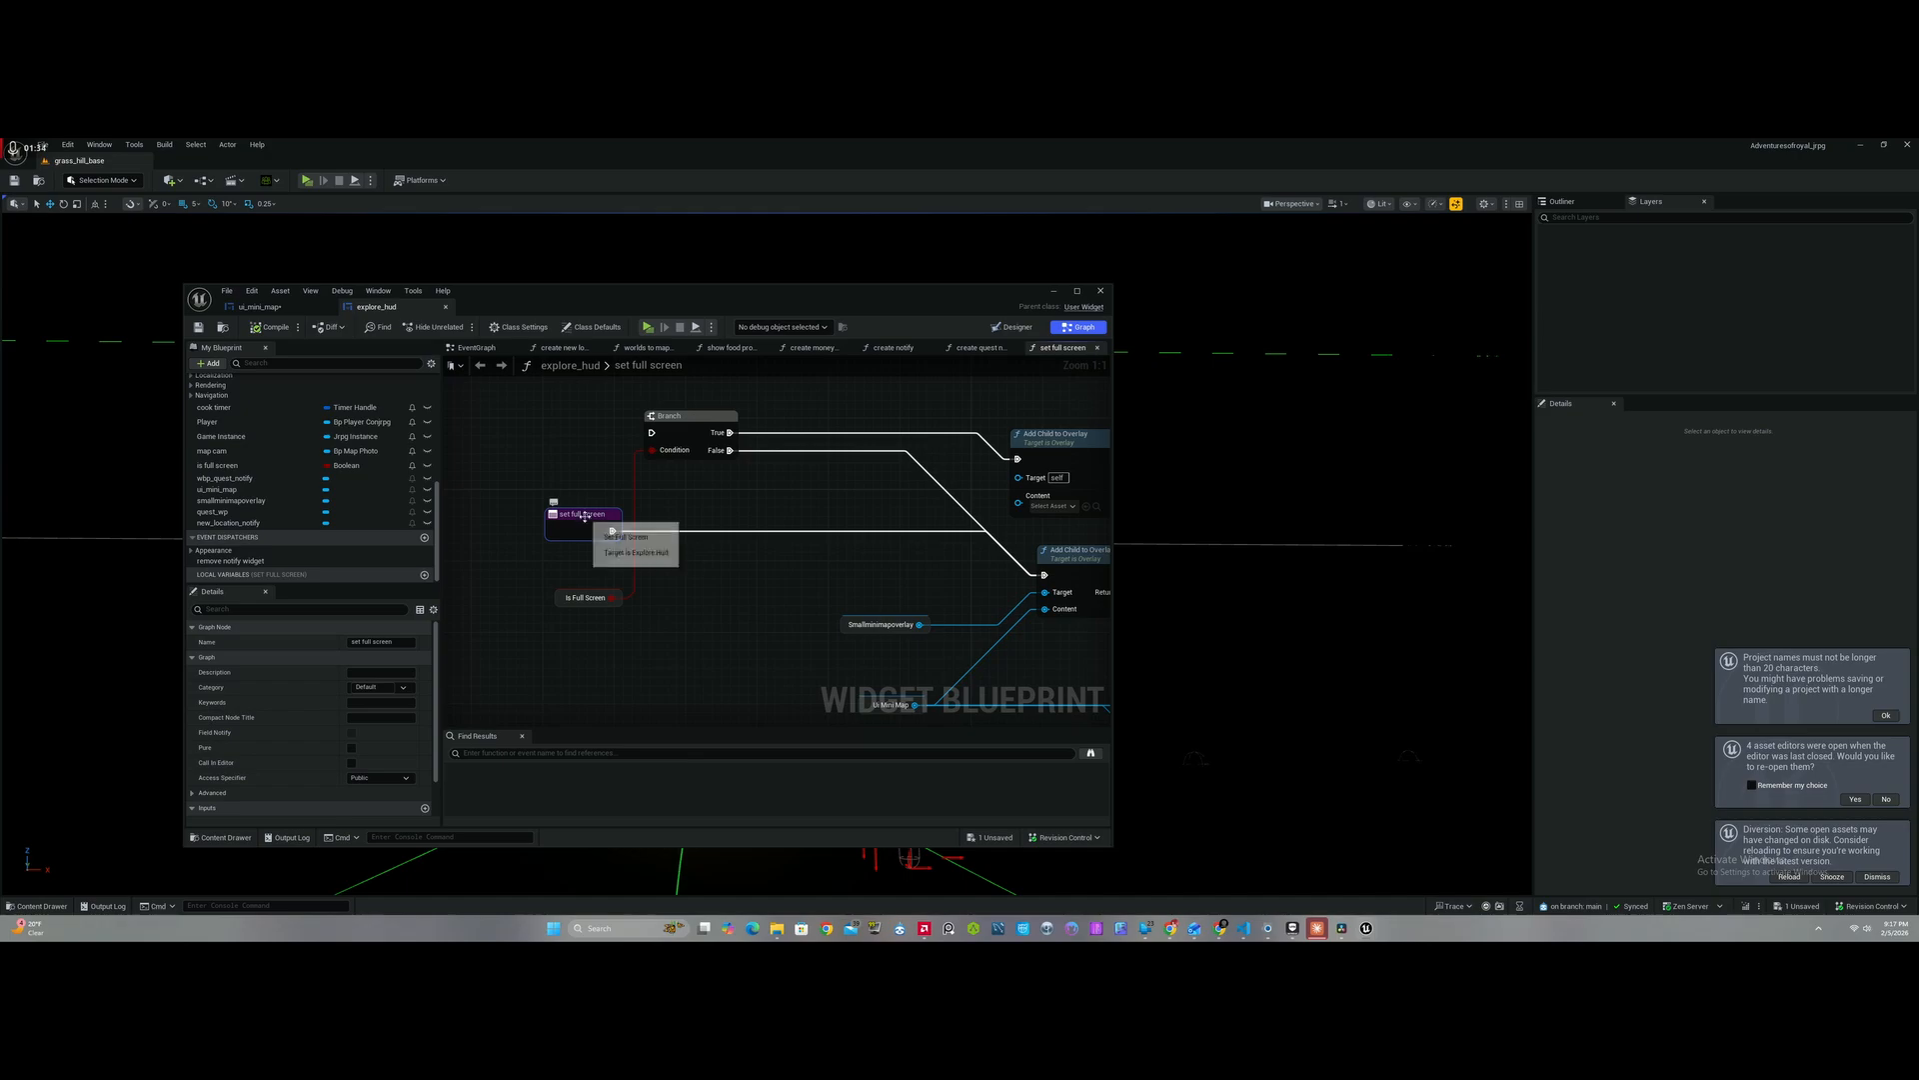
Step: Trace the small-minimap branch through Reset Mini Map Values and the width and height overrides, nudging the Set Minimap Size node
{"action": "right_click_drag", "start_coordinate": [774, 500], "coordinate": [639, 493]}
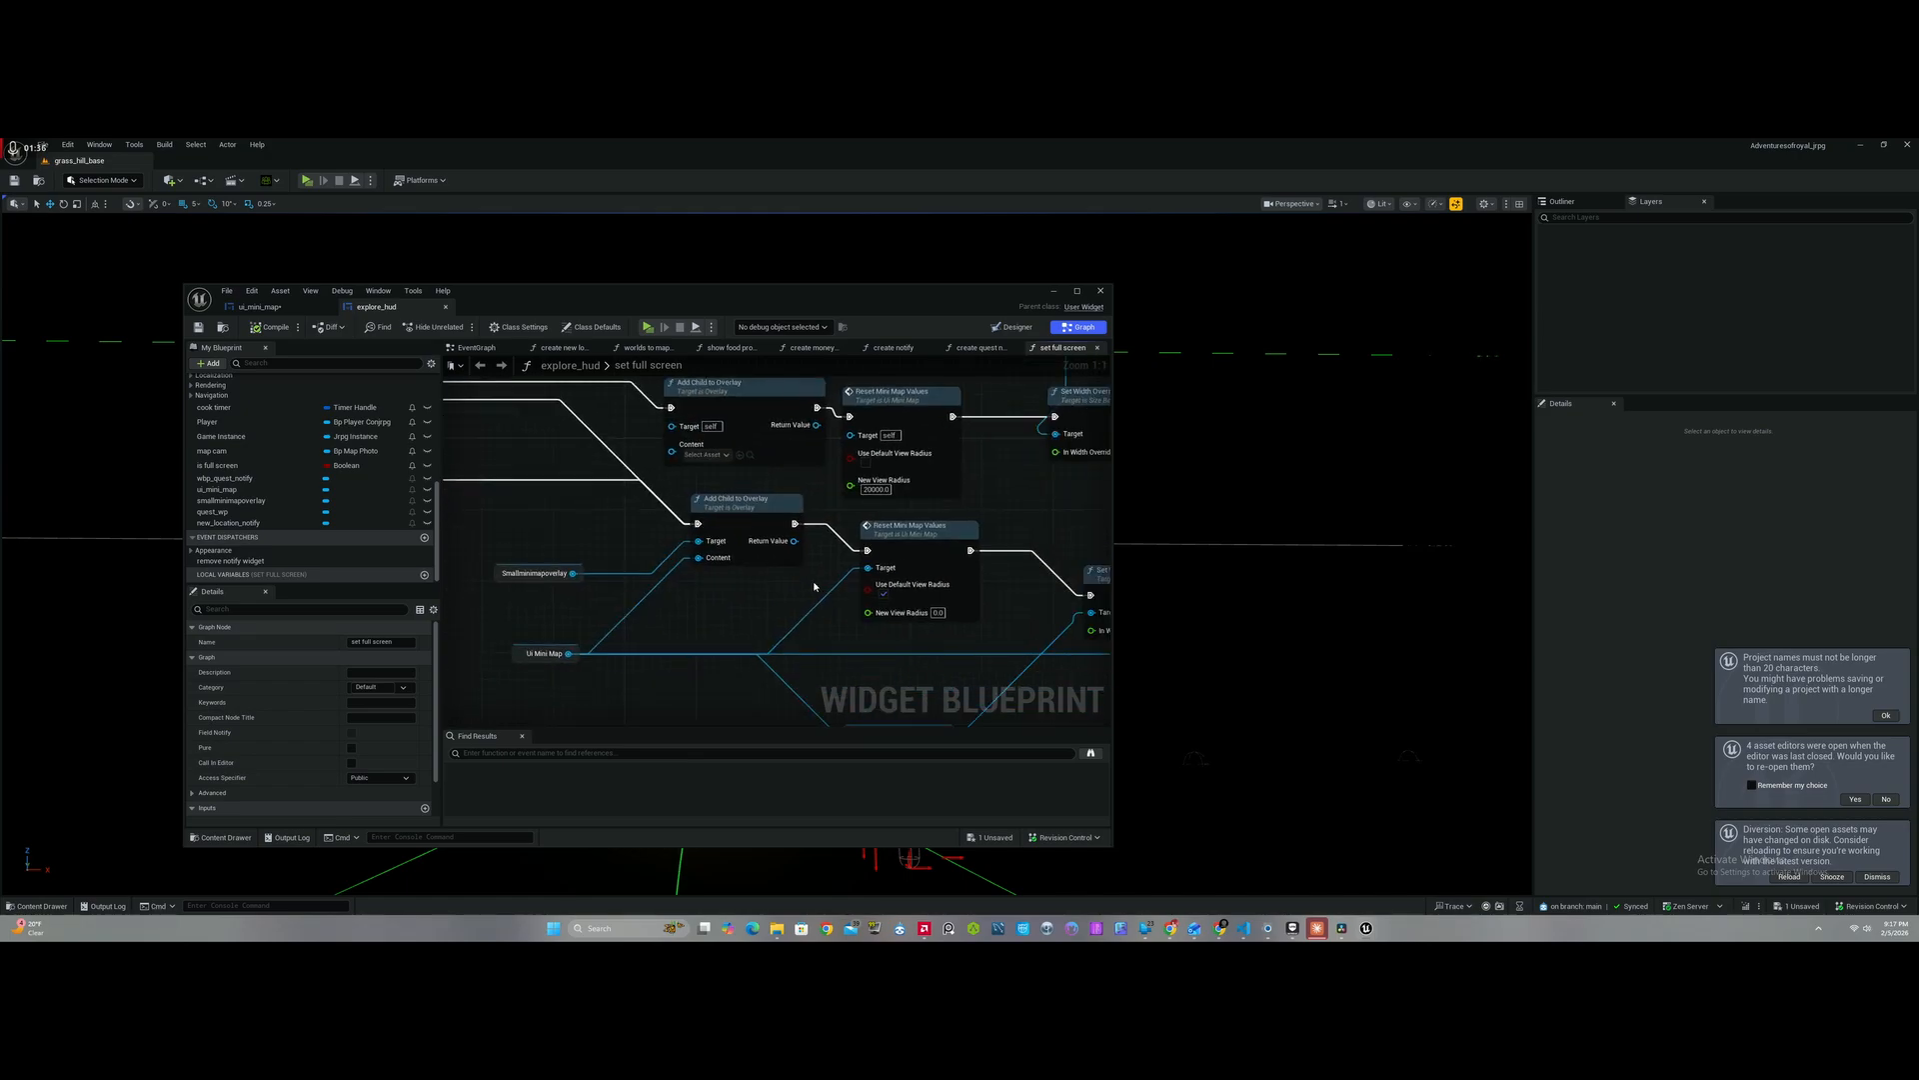
{"action": "right_click_drag", "start_coordinate": [813, 587], "coordinate": [590, 537]}
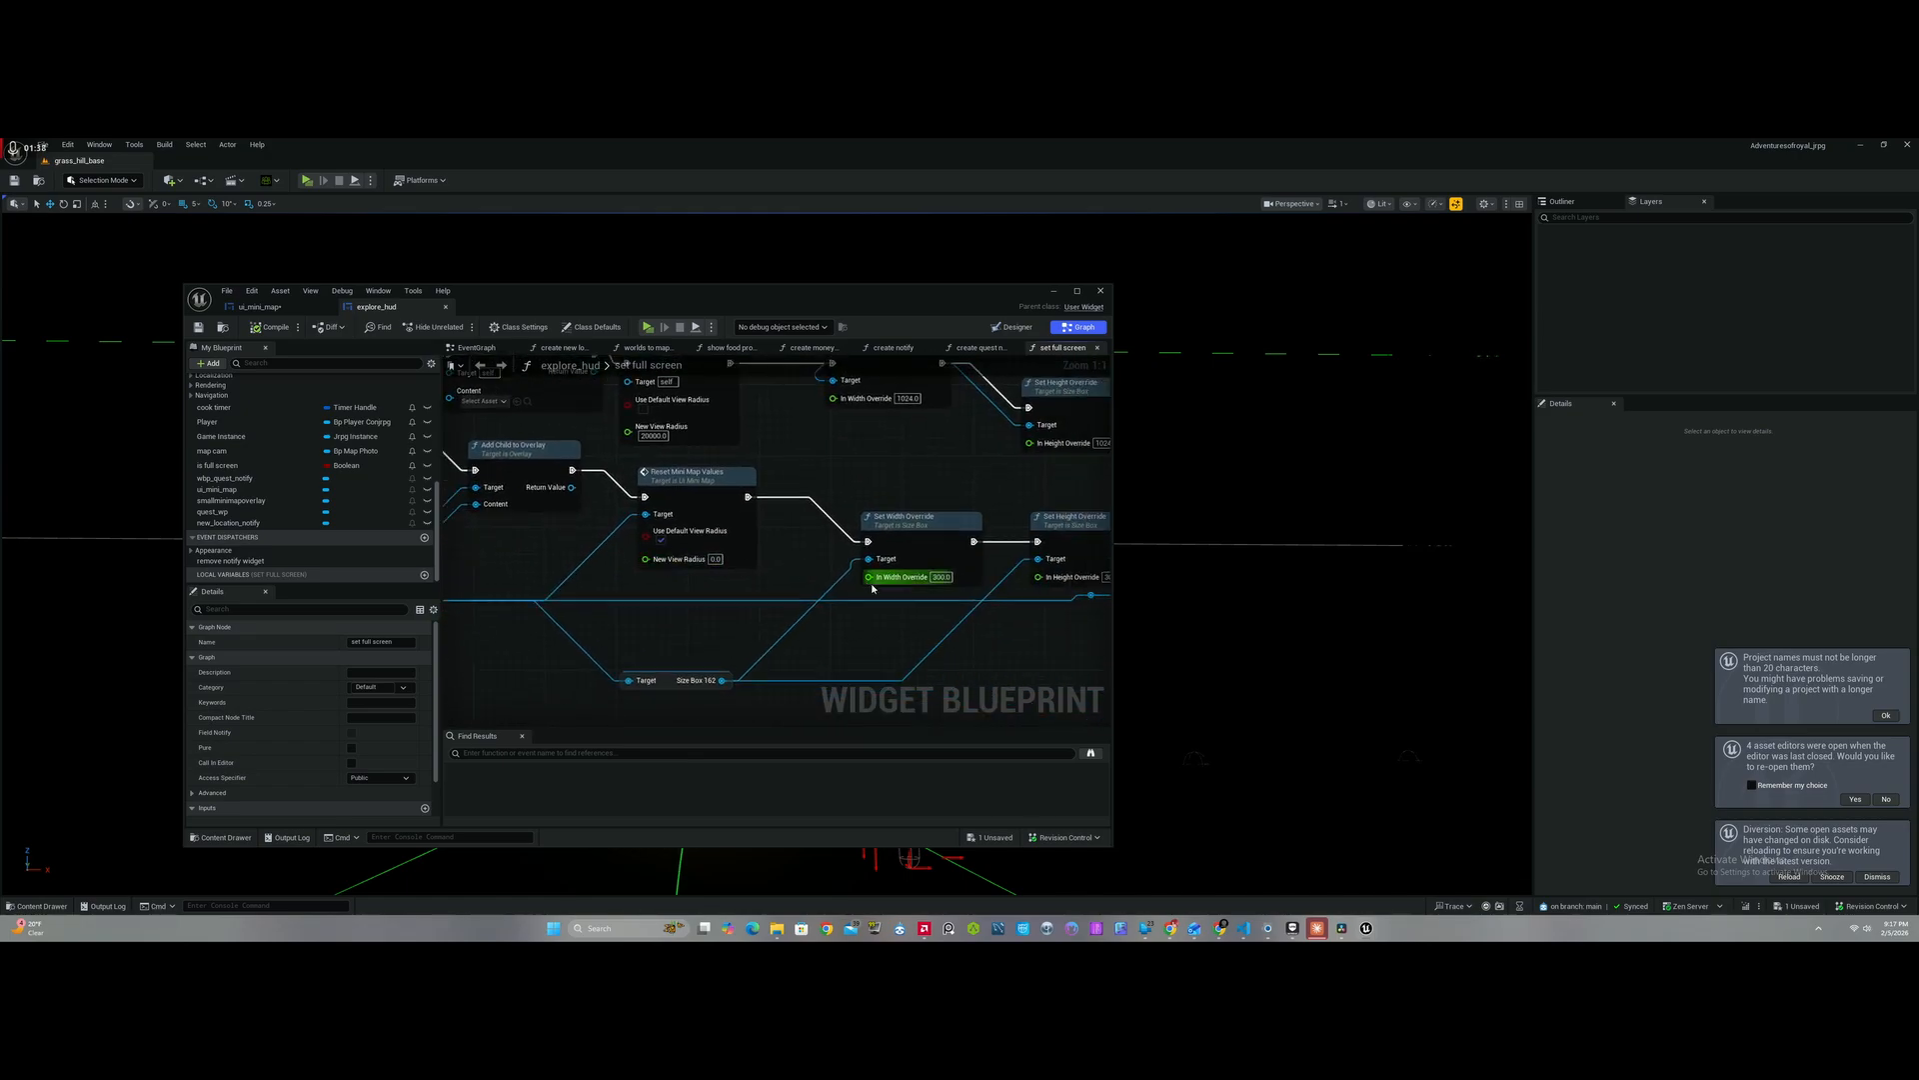
{"action": "right_click_drag", "start_coordinate": [867, 580], "coordinate": [703, 538]}
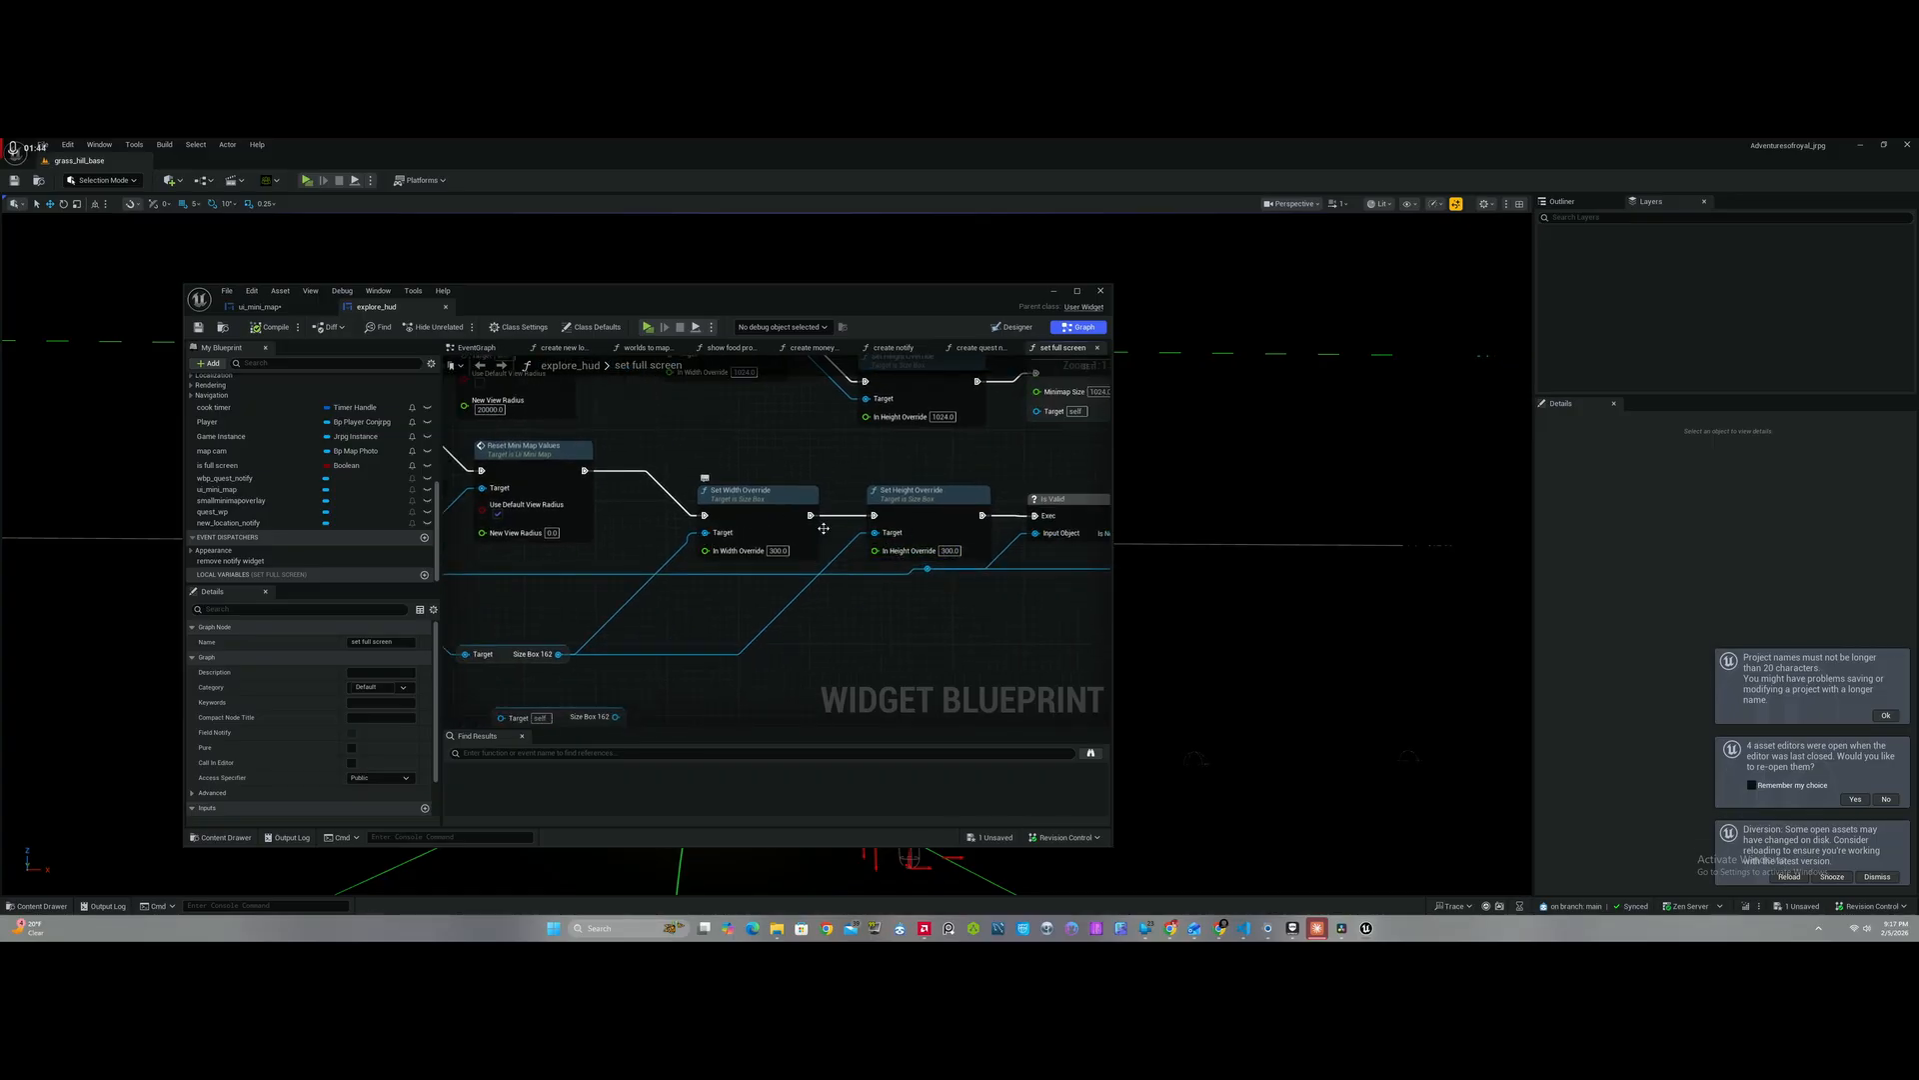
{"action": "right_click_drag", "start_coordinate": [823, 528], "coordinate": [498, 514]}
{"action": "left_click_drag", "start_coordinate": [952, 522], "coordinate": [960, 510]}
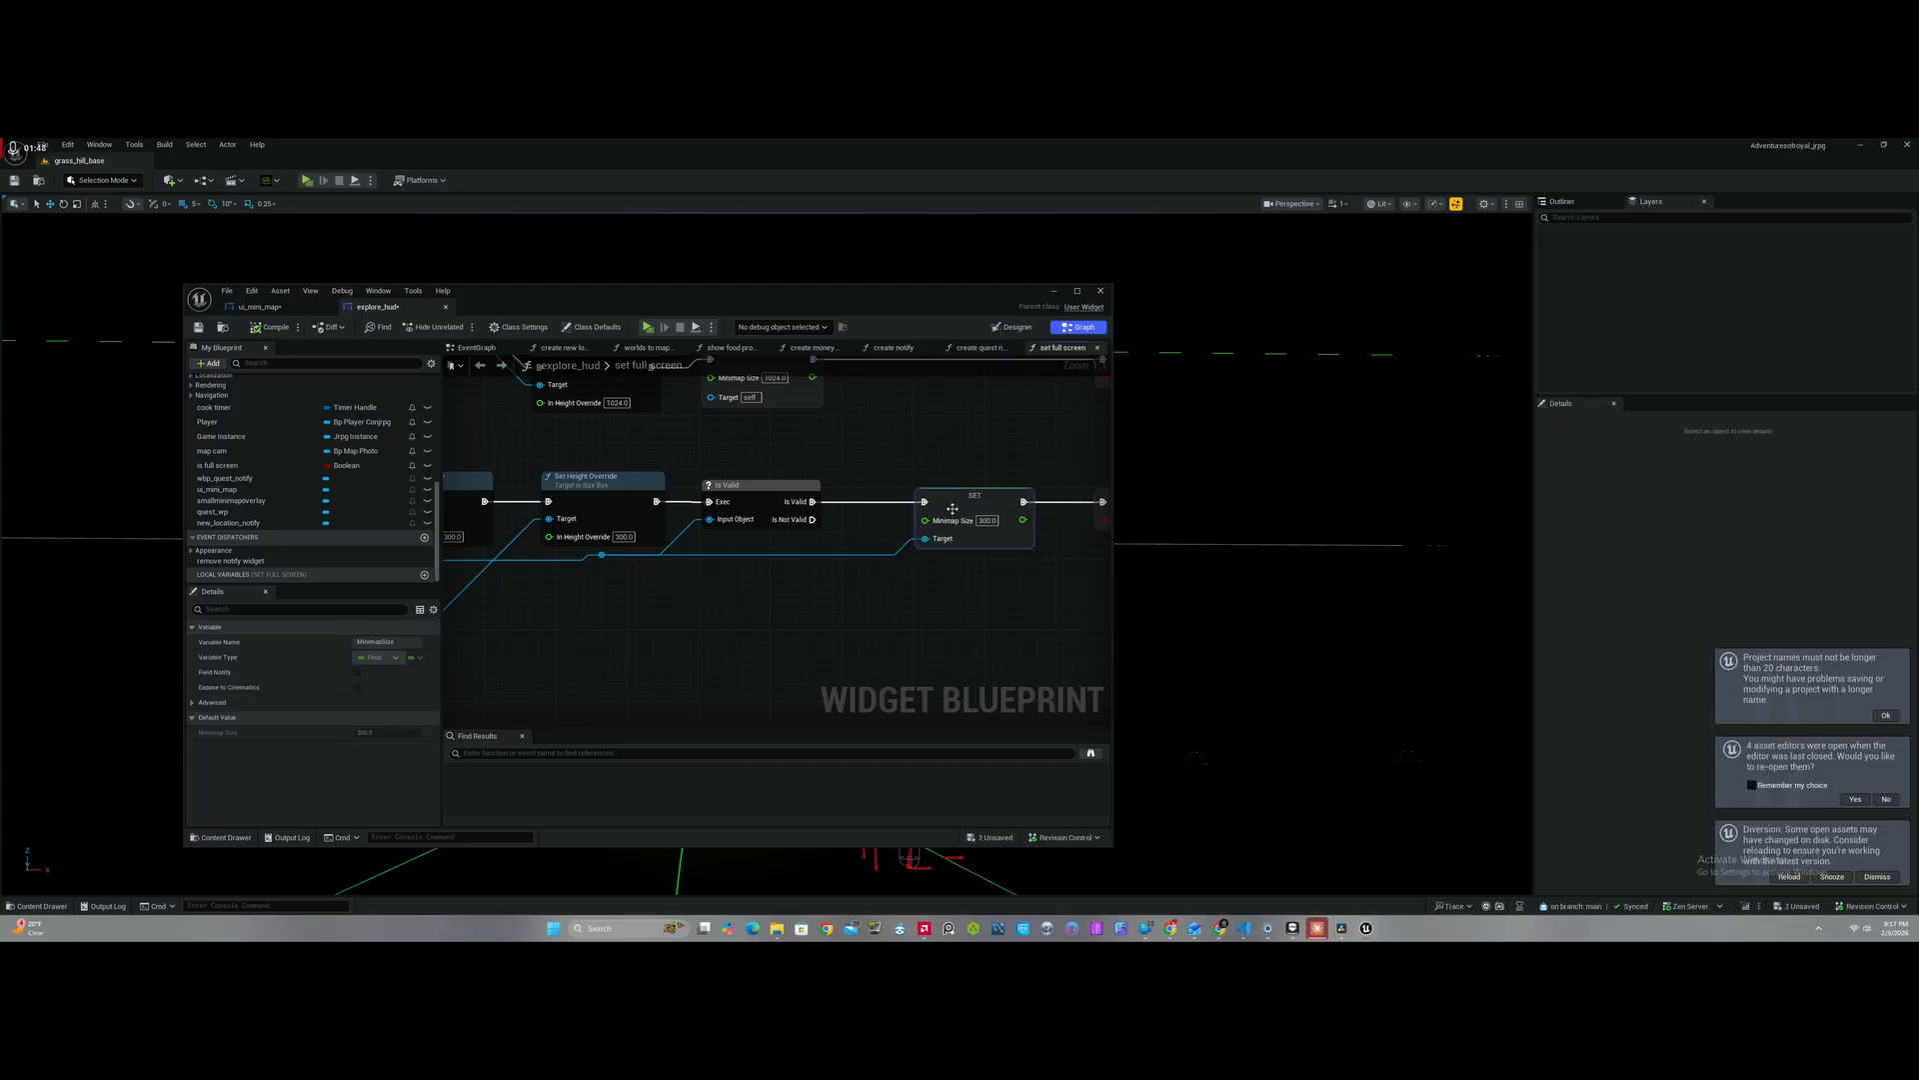
{"action": "right_click_drag", "start_coordinate": [817, 518], "coordinate": [908, 555]}
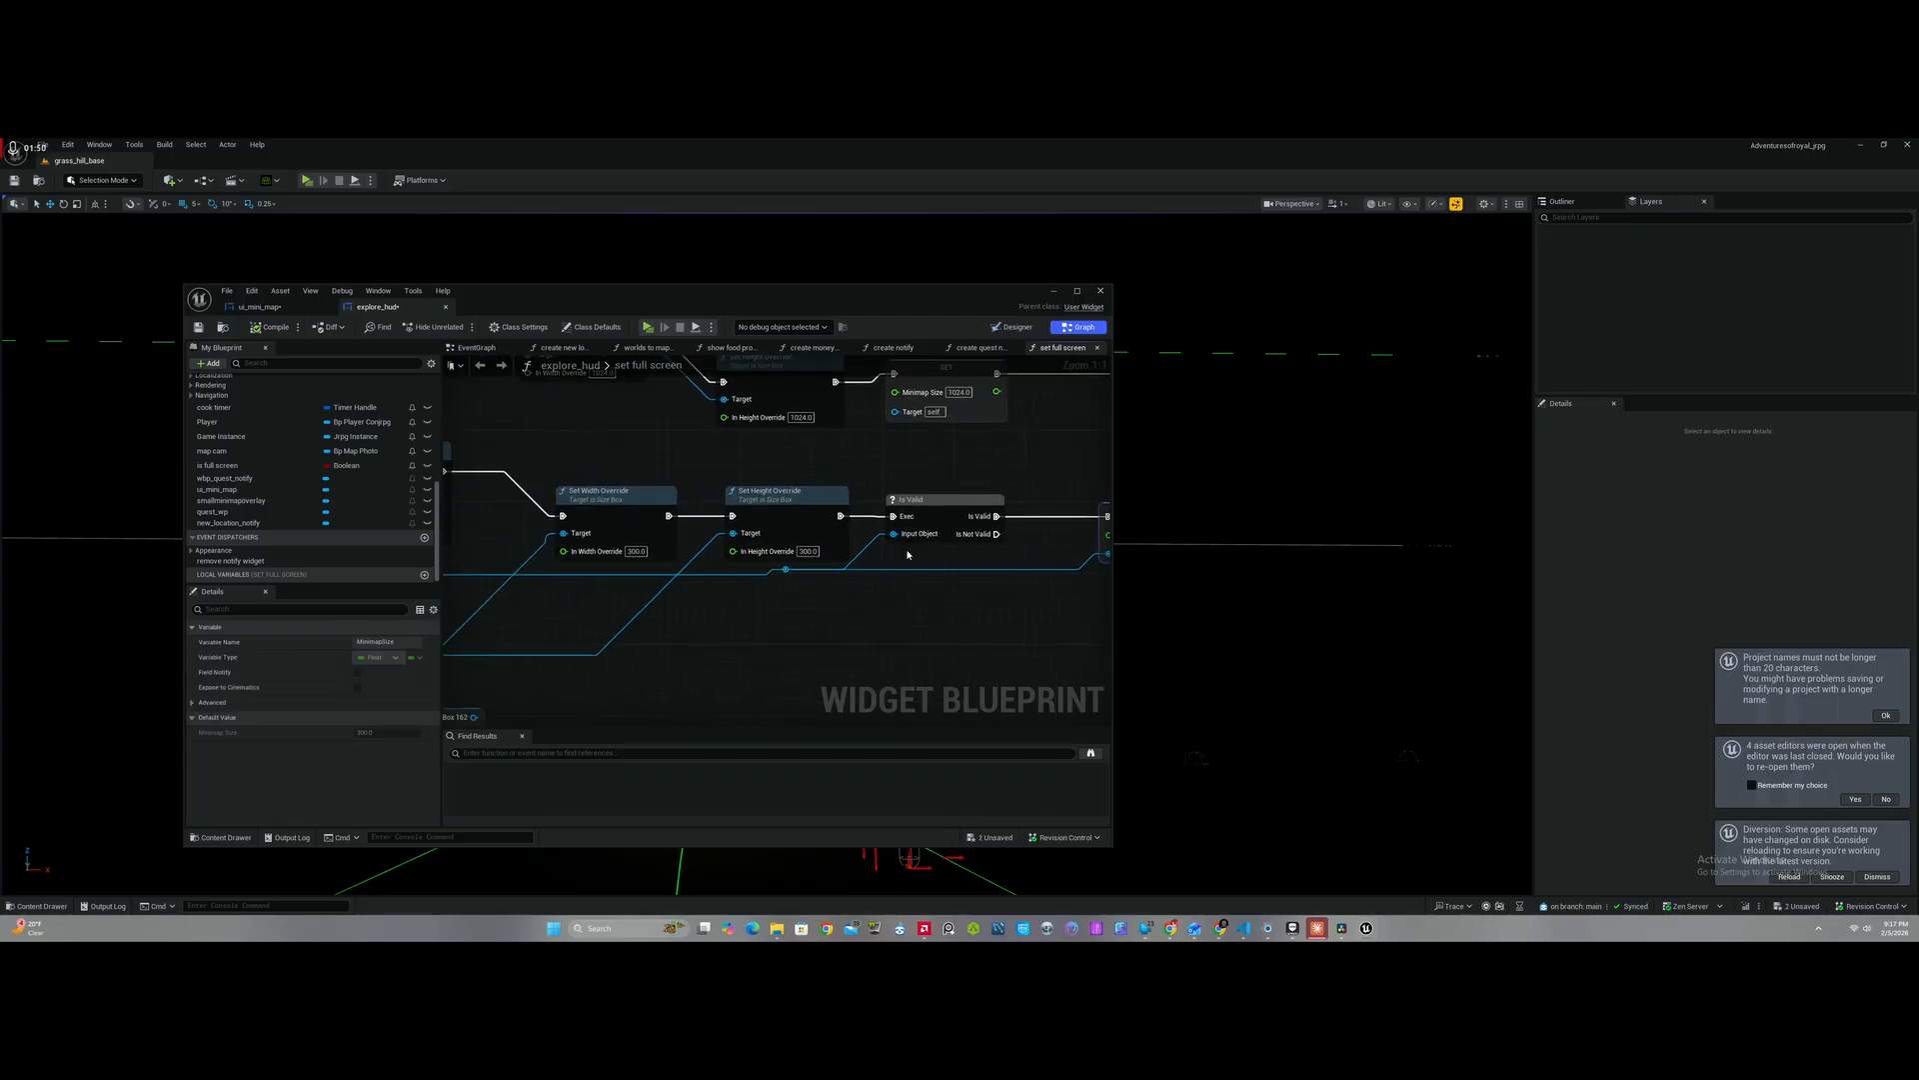
Step: Review the small-minimap branch of set full screen from Reset Mini Map Values through both size overrides to the Is Valid check
{"action": "right_click_drag", "start_coordinate": [728, 567], "coordinate": [942, 553]}
{"action": "mouse_move", "coordinate": [590, 539]}
{"action": "right_mouse_down"}
{"action": "mouse_move", "coordinate": [925, 544]}
{"action": "mouse_move", "coordinate": [643, 595]}
{"action": "right_mouse_up"}
{"action": "right_click_drag", "start_coordinate": [913, 604], "coordinate": [742, 588]}
{"action": "mouse_move", "coordinate": [1044, 631]}
{"action": "right_mouse_down"}
{"action": "mouse_move", "coordinate": [861, 639]}
{"action": "mouse_move", "coordinate": [873, 625]}
{"action": "right_mouse_up"}
{"action": "right_click_drag", "start_coordinate": [724, 603], "coordinate": [904, 598]}
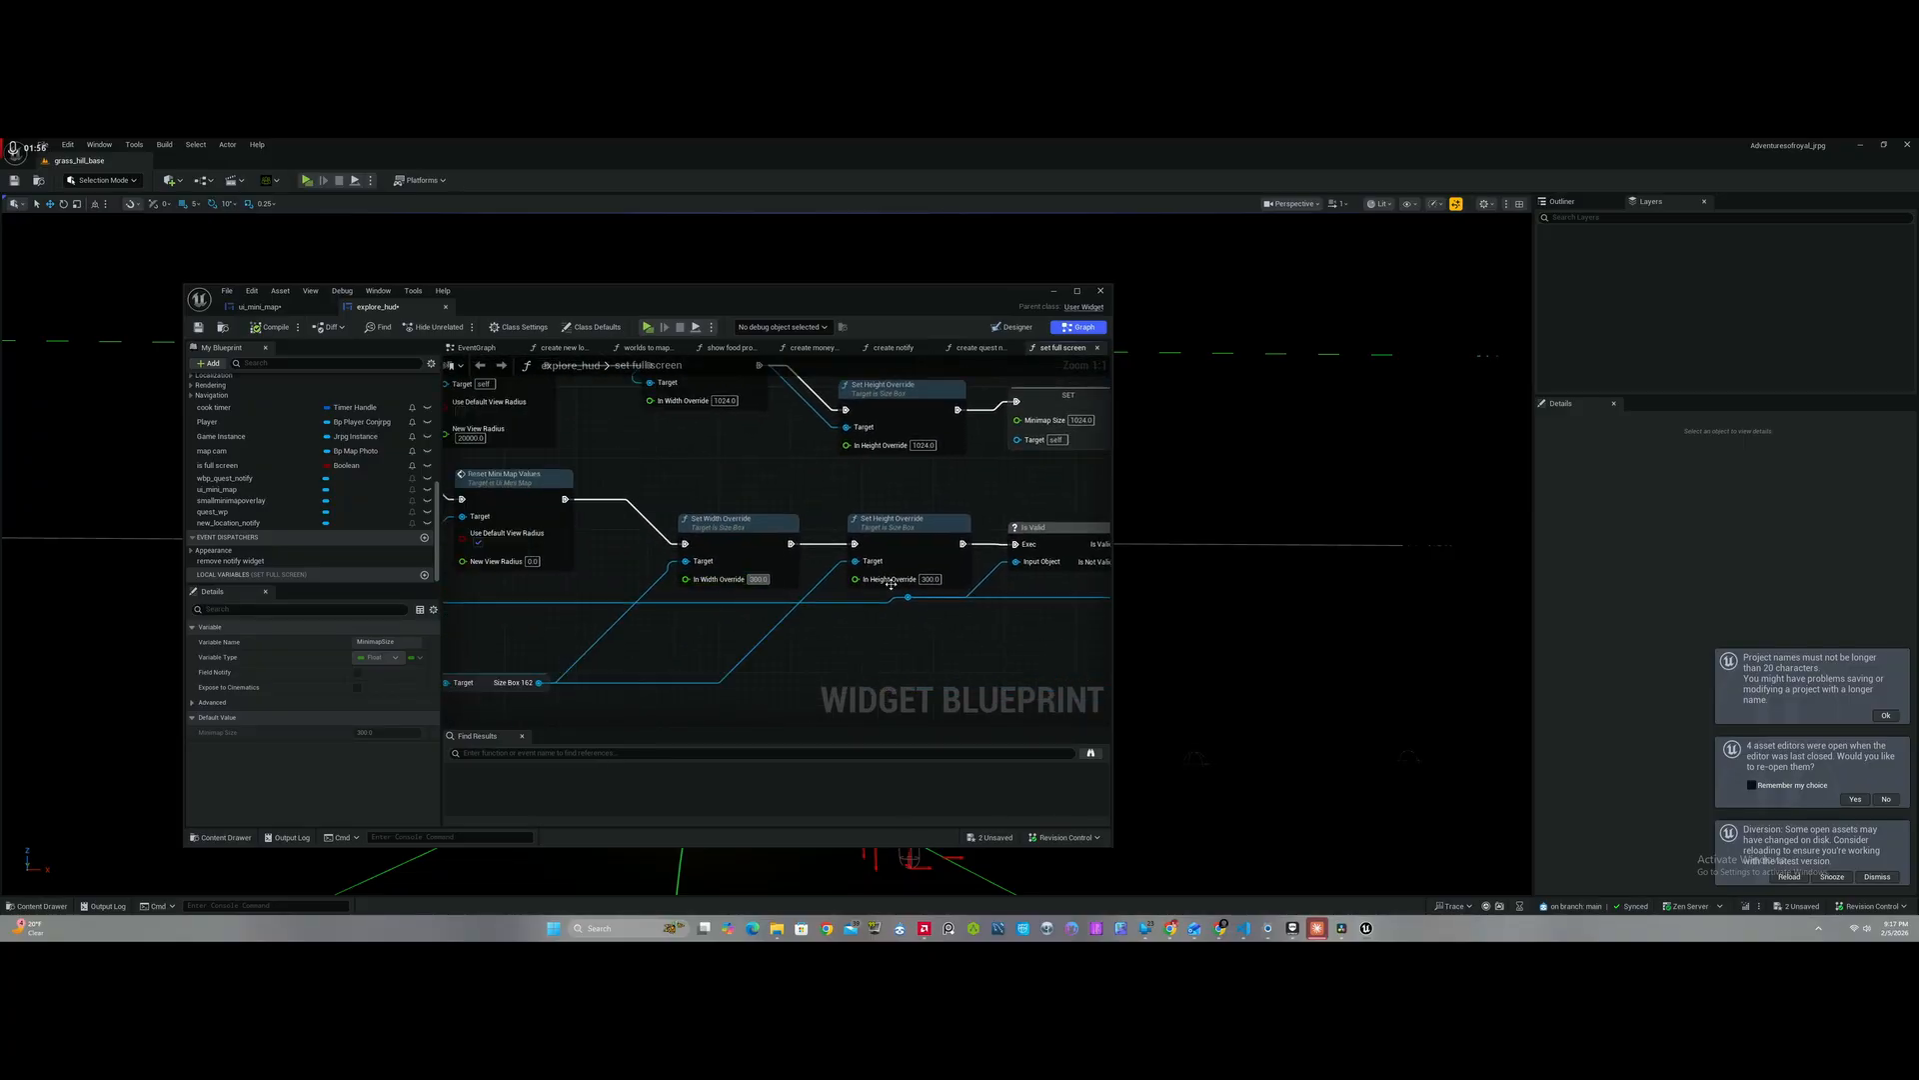
Step: Open explore_hud's event graph and look over its Play Animation and Branch node chains
{"action": "scroll", "coordinate": [252, 441], "scroll_direction": "up", "scroll_amount": 10}
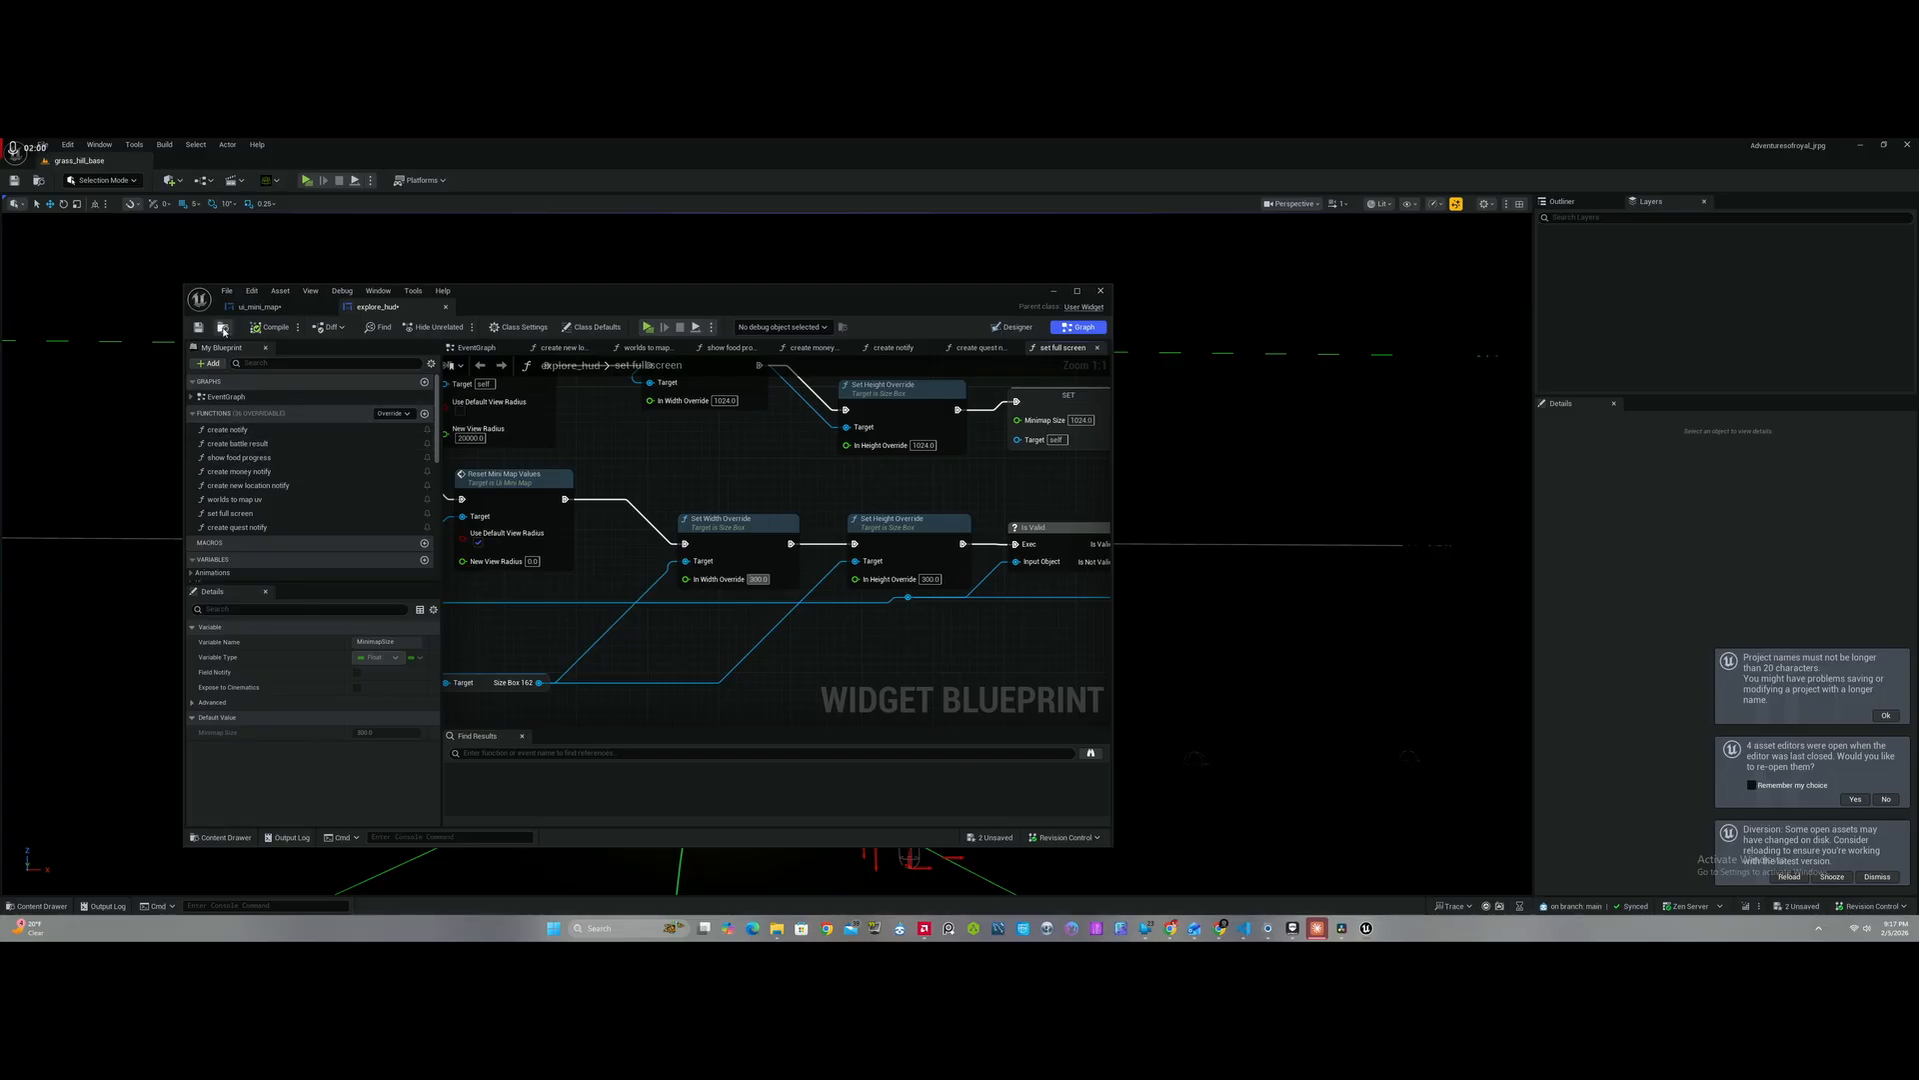
{"action": "left_click", "coordinate": [249, 398]}
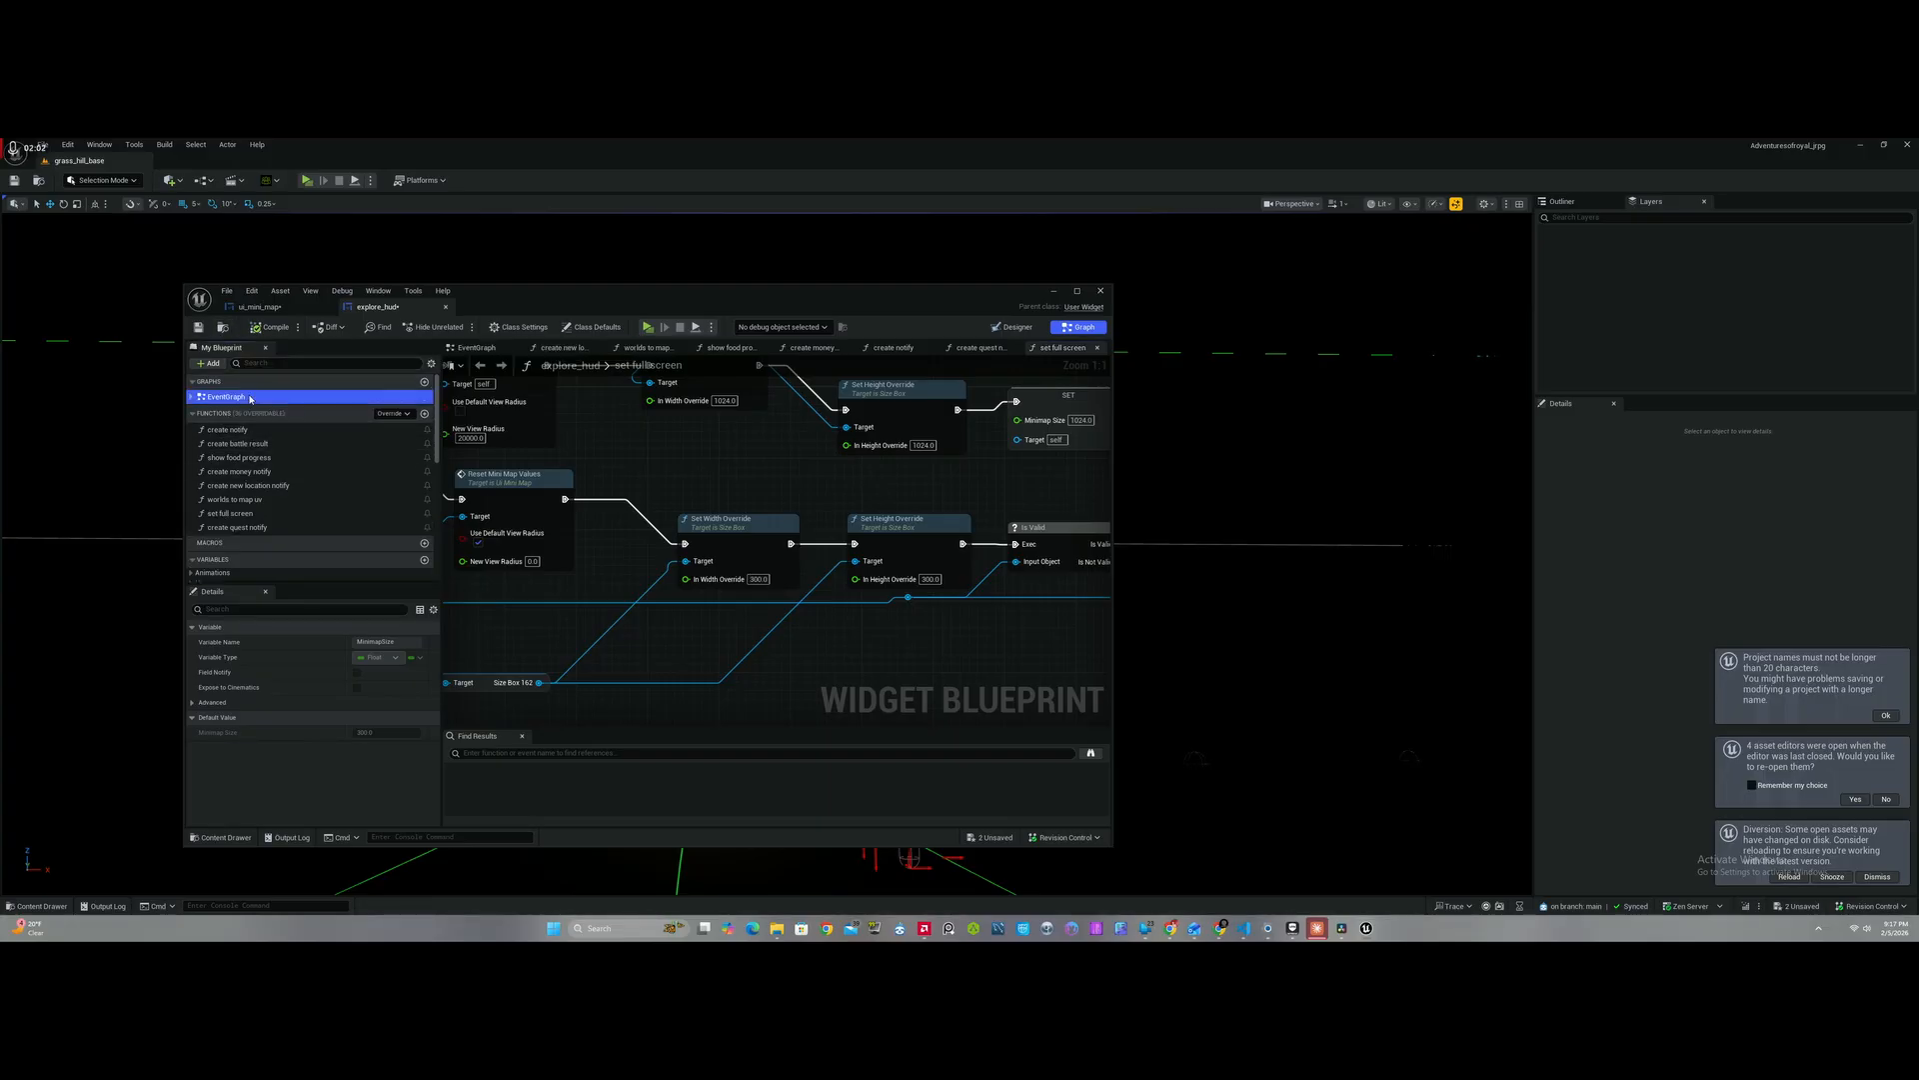
{"action": "double_click", "coordinate": [250, 399]}
{"action": "scroll", "coordinate": [664, 523], "scroll_direction": "up", "scroll_amount": 3}
{"action": "right_click_drag", "start_coordinate": [700, 513], "coordinate": [477, 589]}
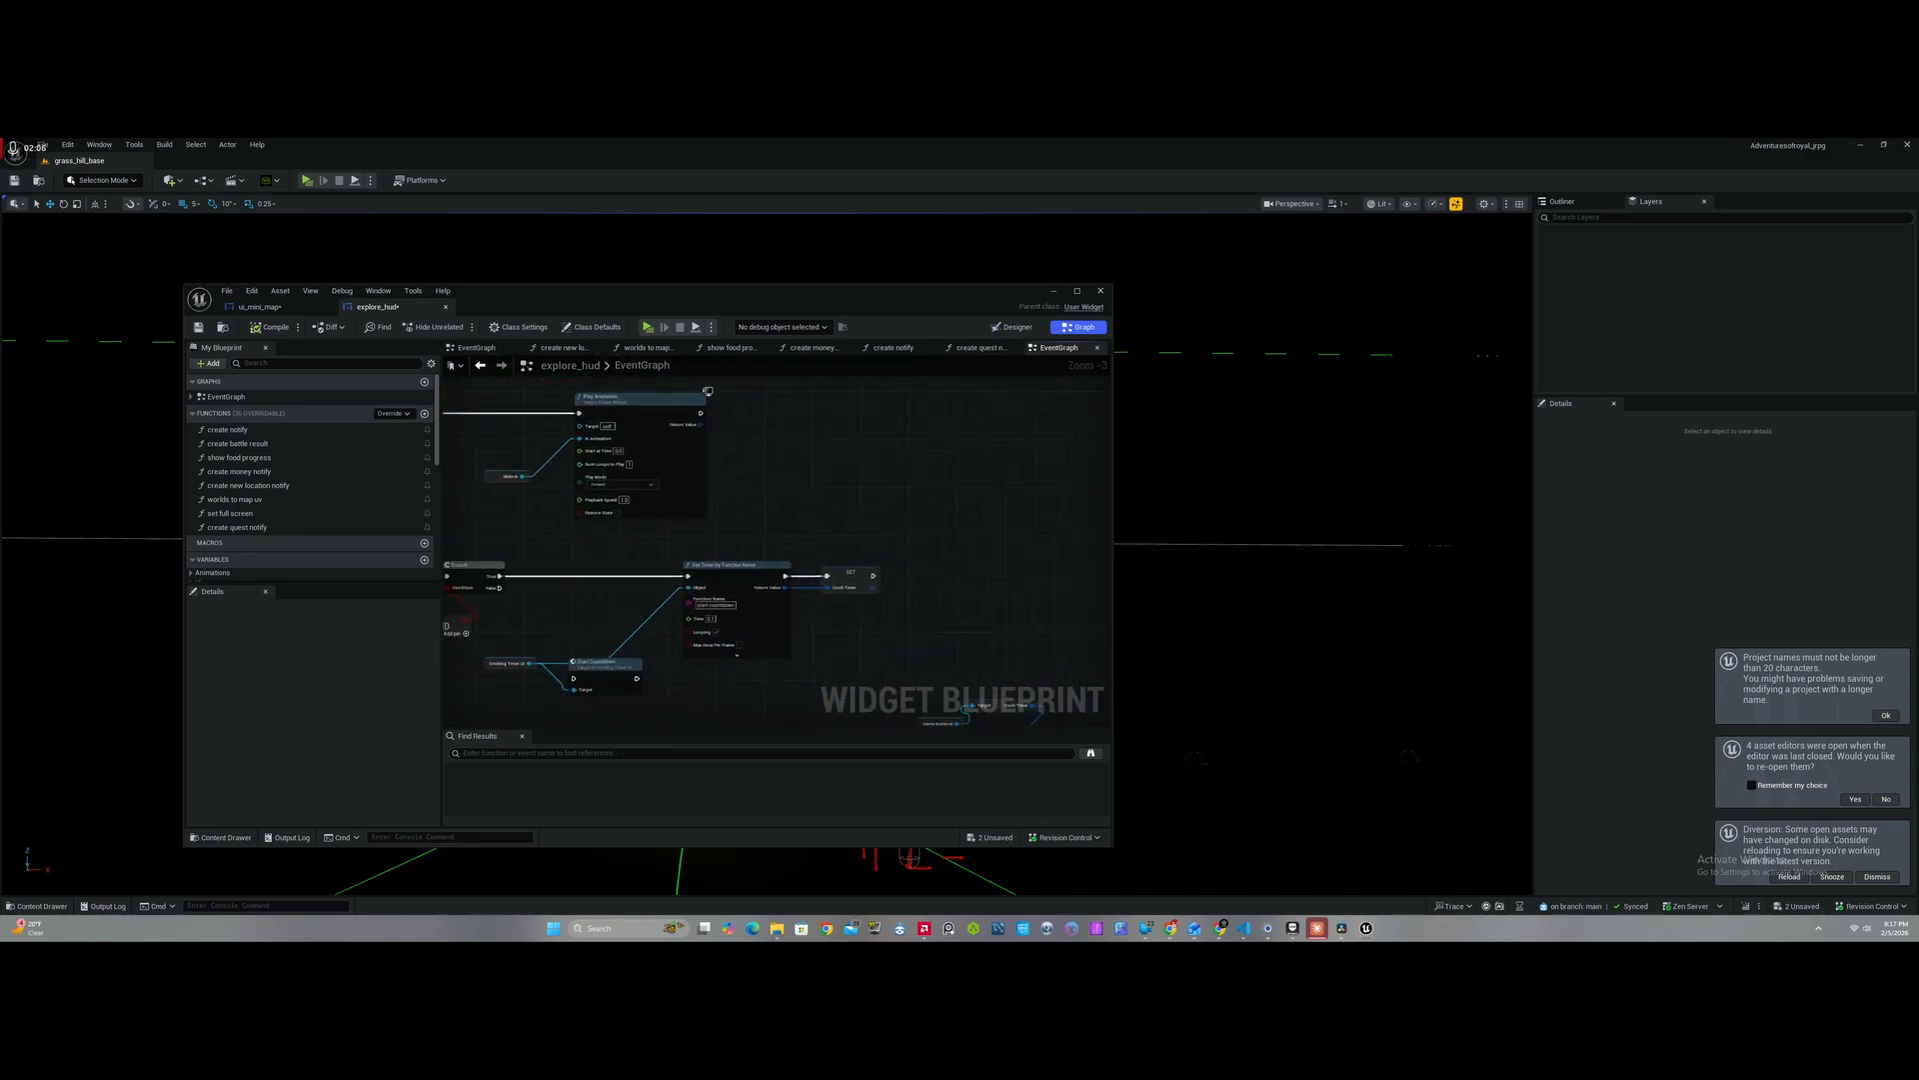
{"action": "right_click_drag", "start_coordinate": [462, 498], "coordinate": [632, 503]}
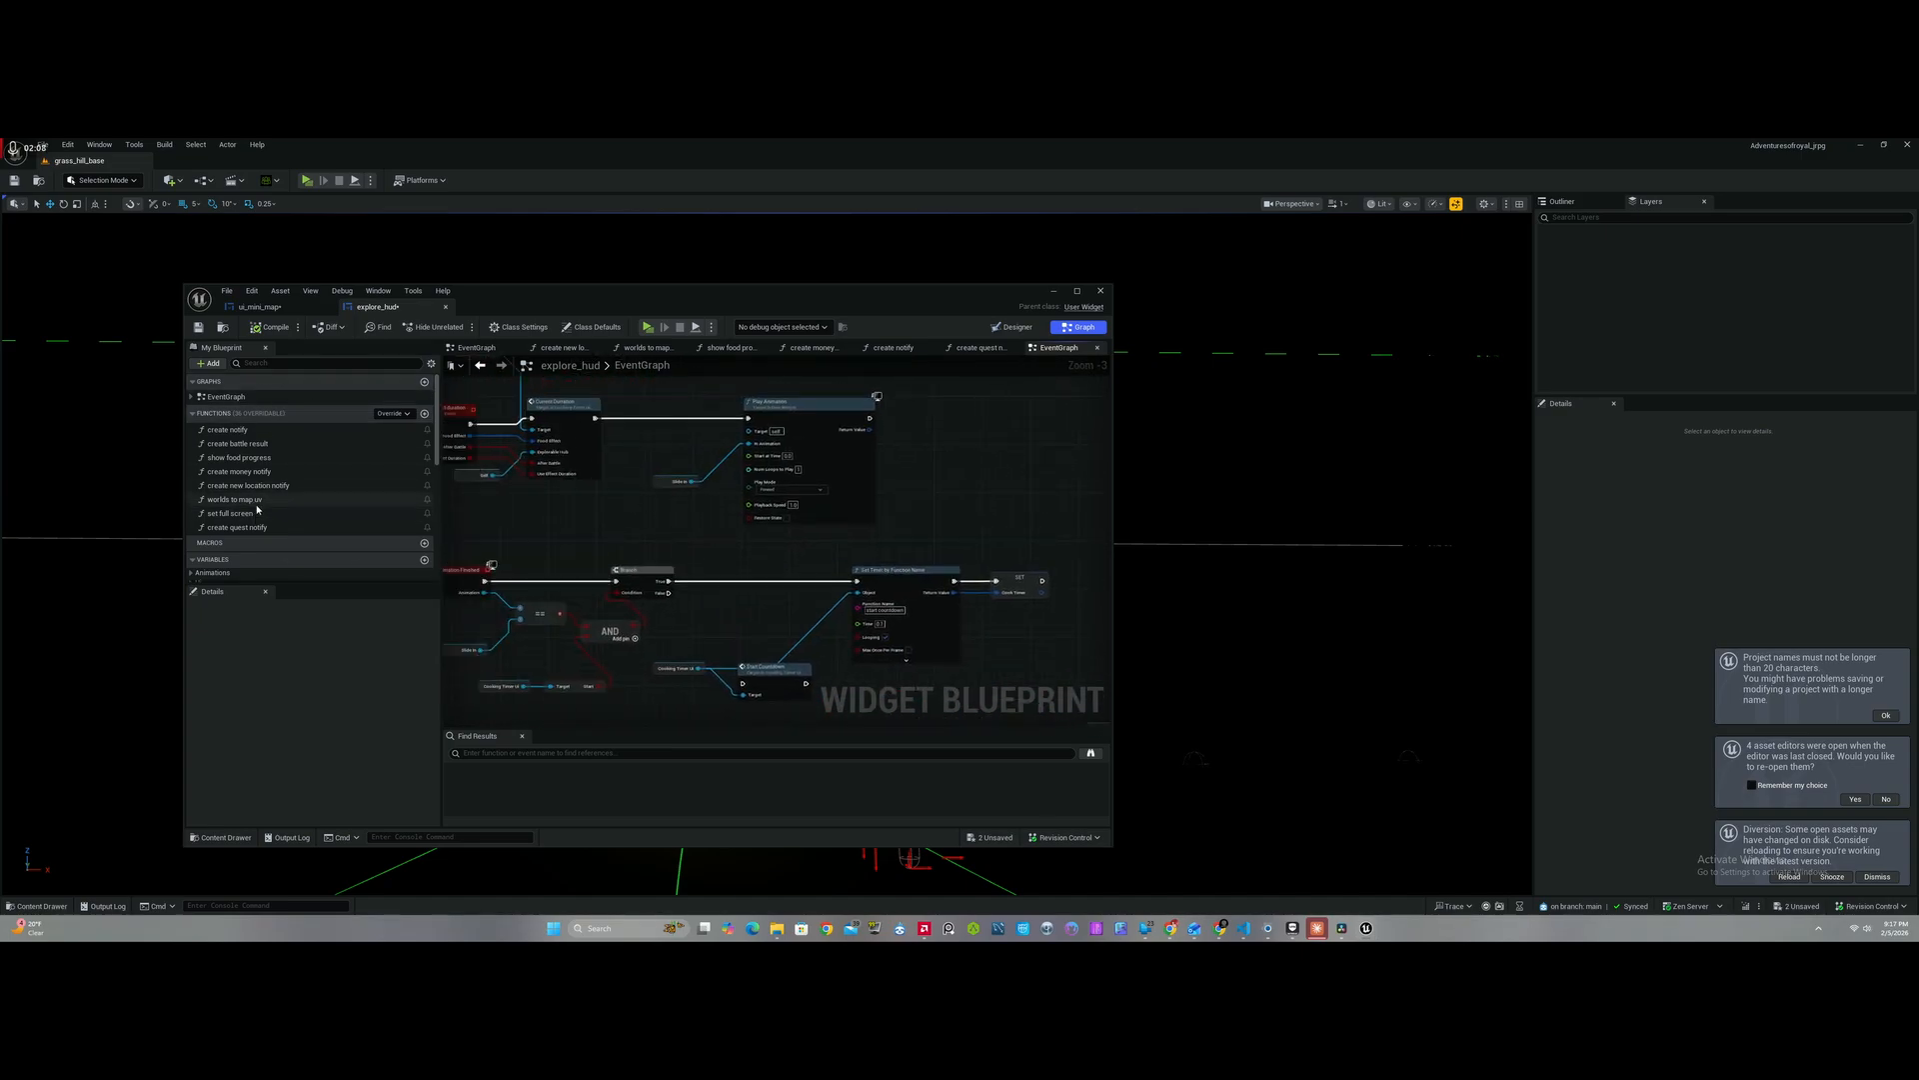
Step: Browse to the controller folder inside ThirdPerson's Blueprints folder and open the bp_player_conjrpg blueprint
{"action": "left_click", "coordinate": [224, 327]}
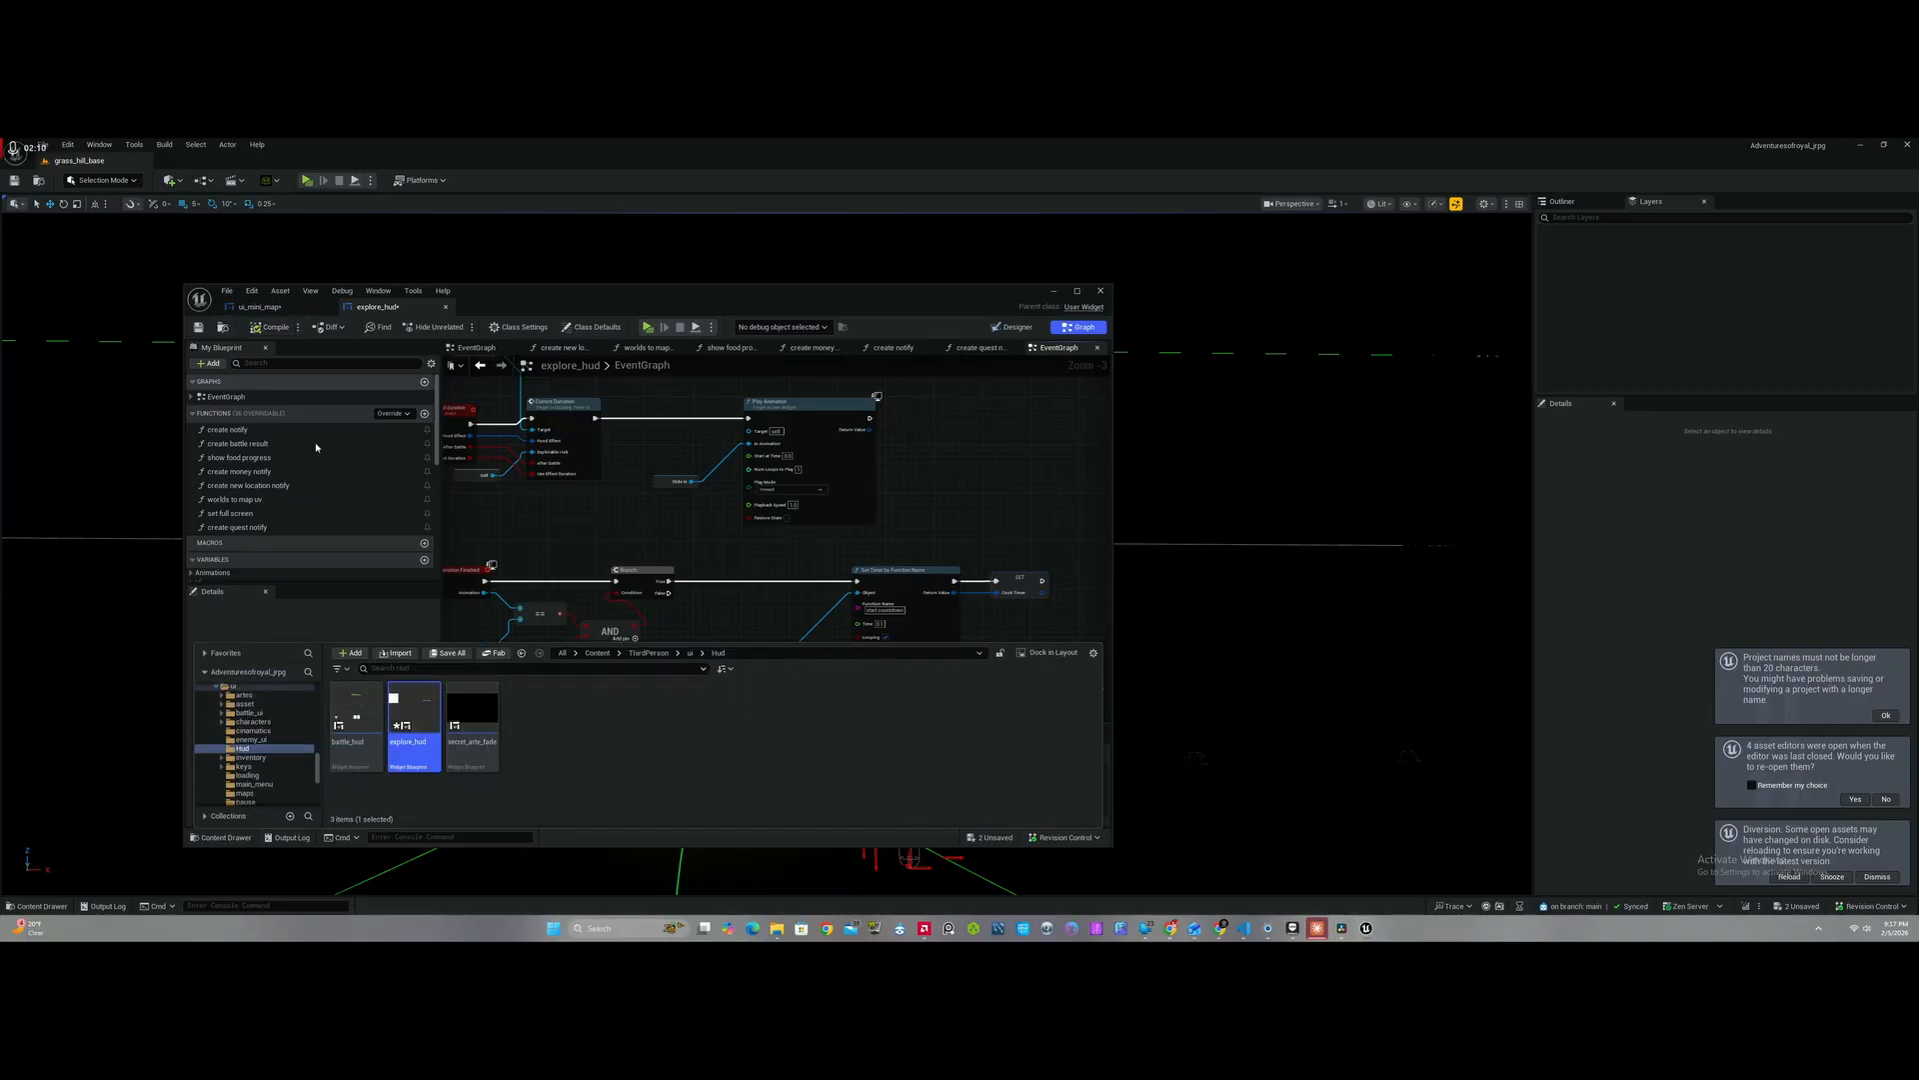
{"action": "left_click", "coordinate": [655, 654]}
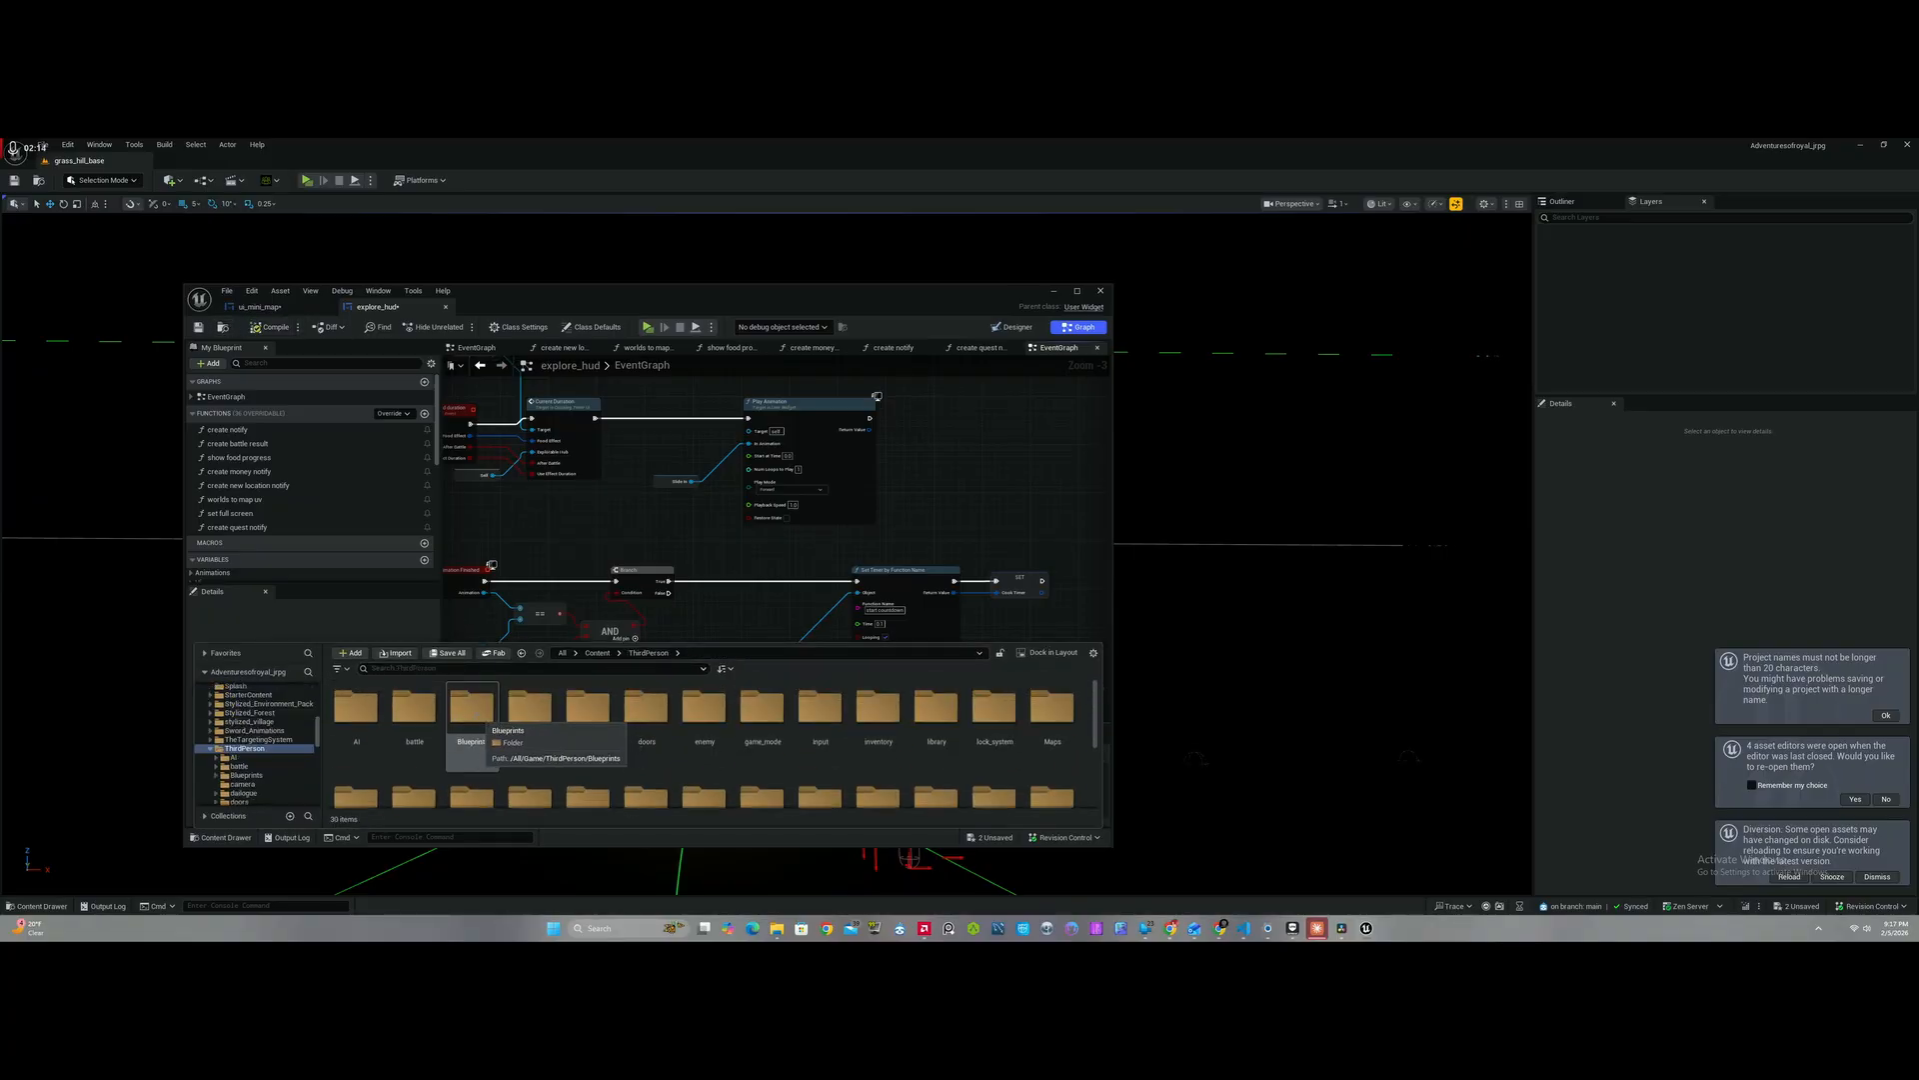
{"action": "double_click", "coordinate": [471, 710]}
{"action": "double_click", "coordinate": [354, 708]}
{"action": "left_click", "coordinate": [357, 715]}
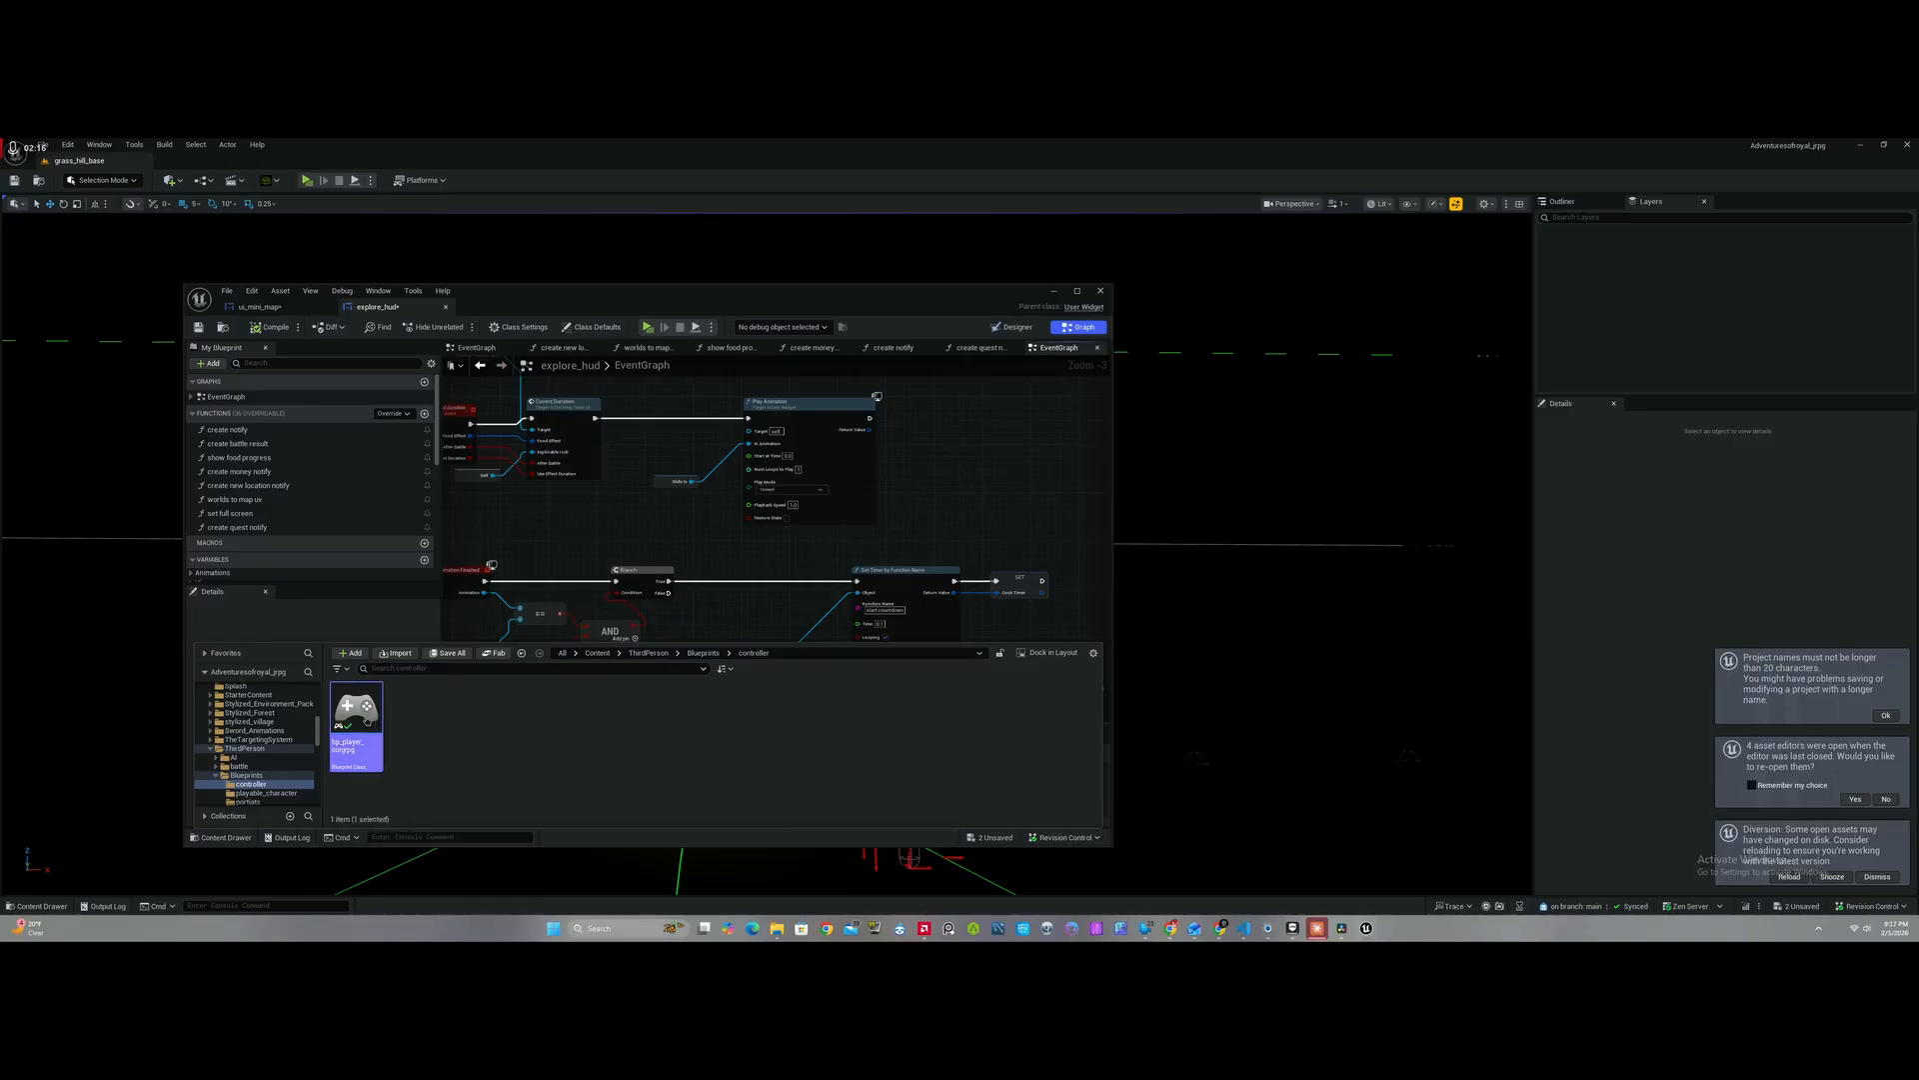
{"action": "double_click", "coordinate": [358, 715]}
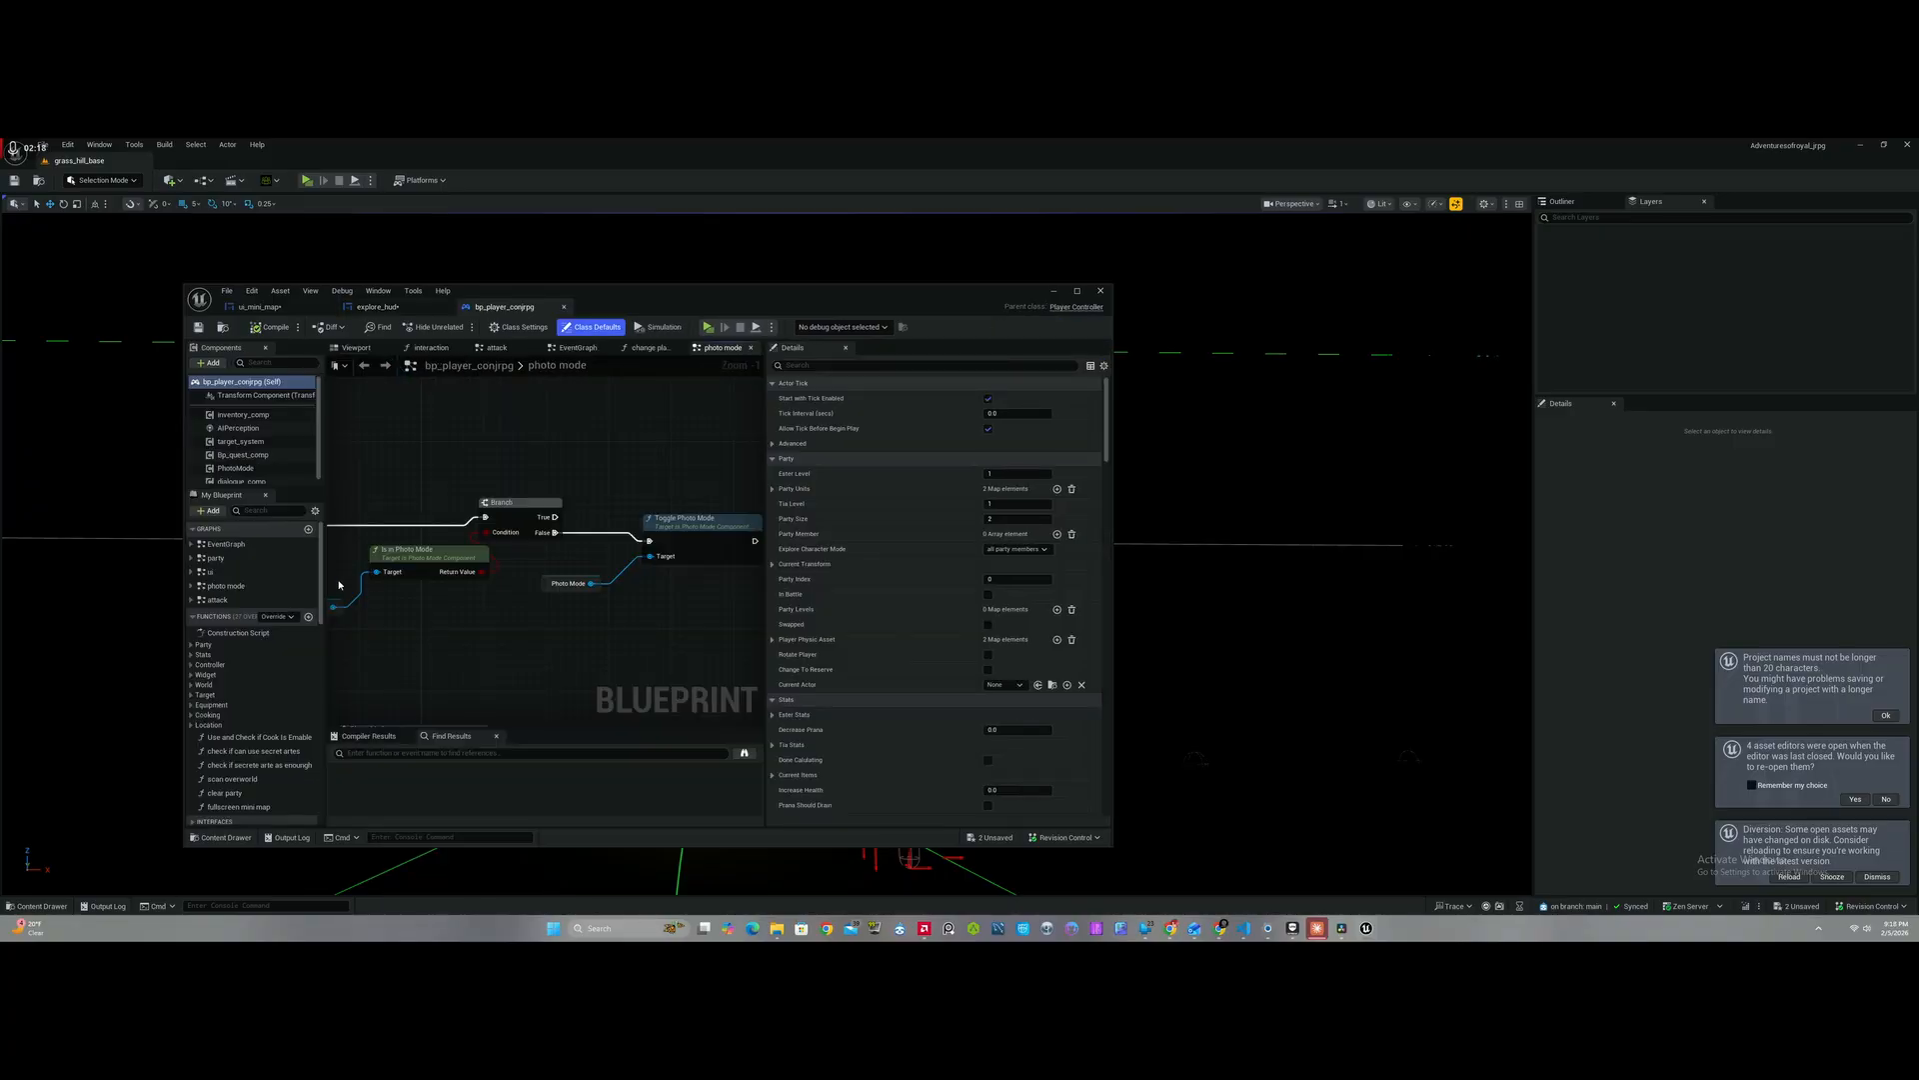
Step: Open bp_player_conjrpg's photo mode graph and nudge the Set Mini Map Values node whose Row Name is Aethelgard
{"action": "double_click", "coordinate": [226, 544]}
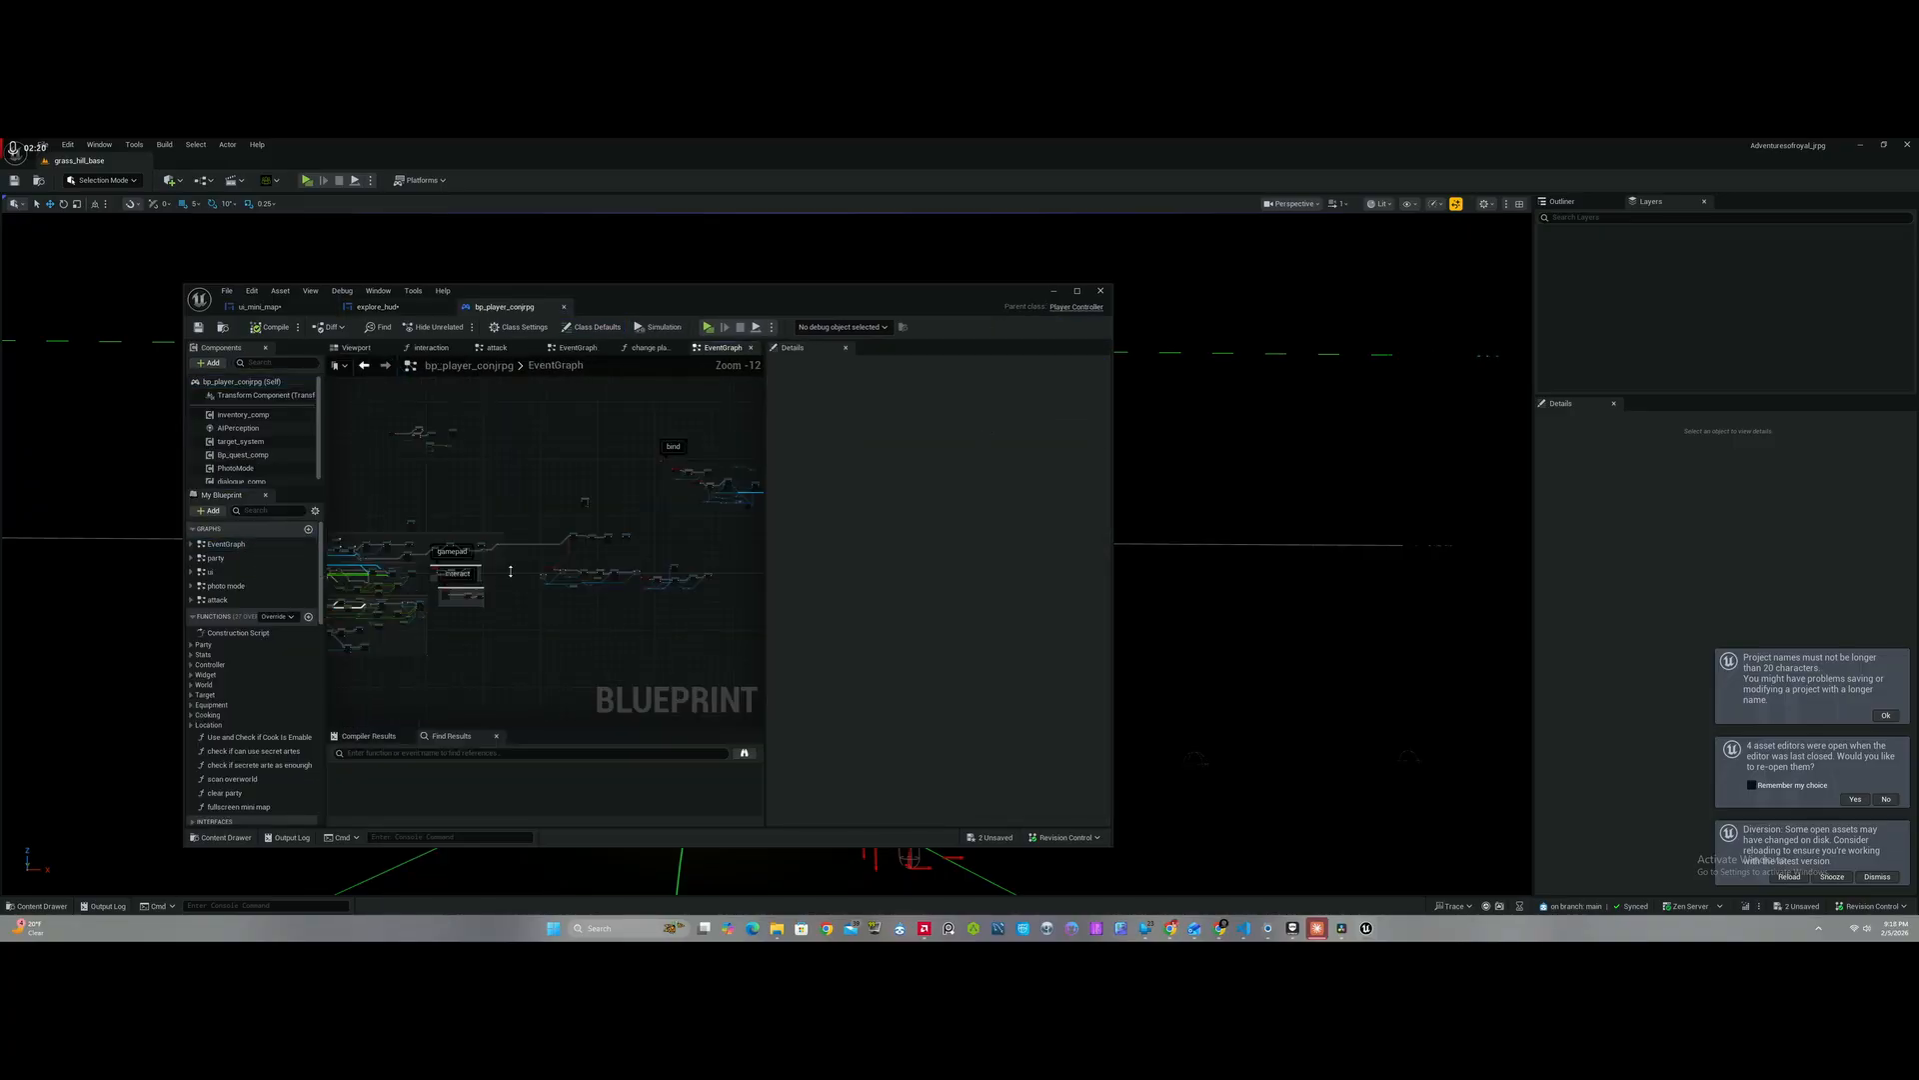
{"action": "double_click", "coordinate": [226, 586]}
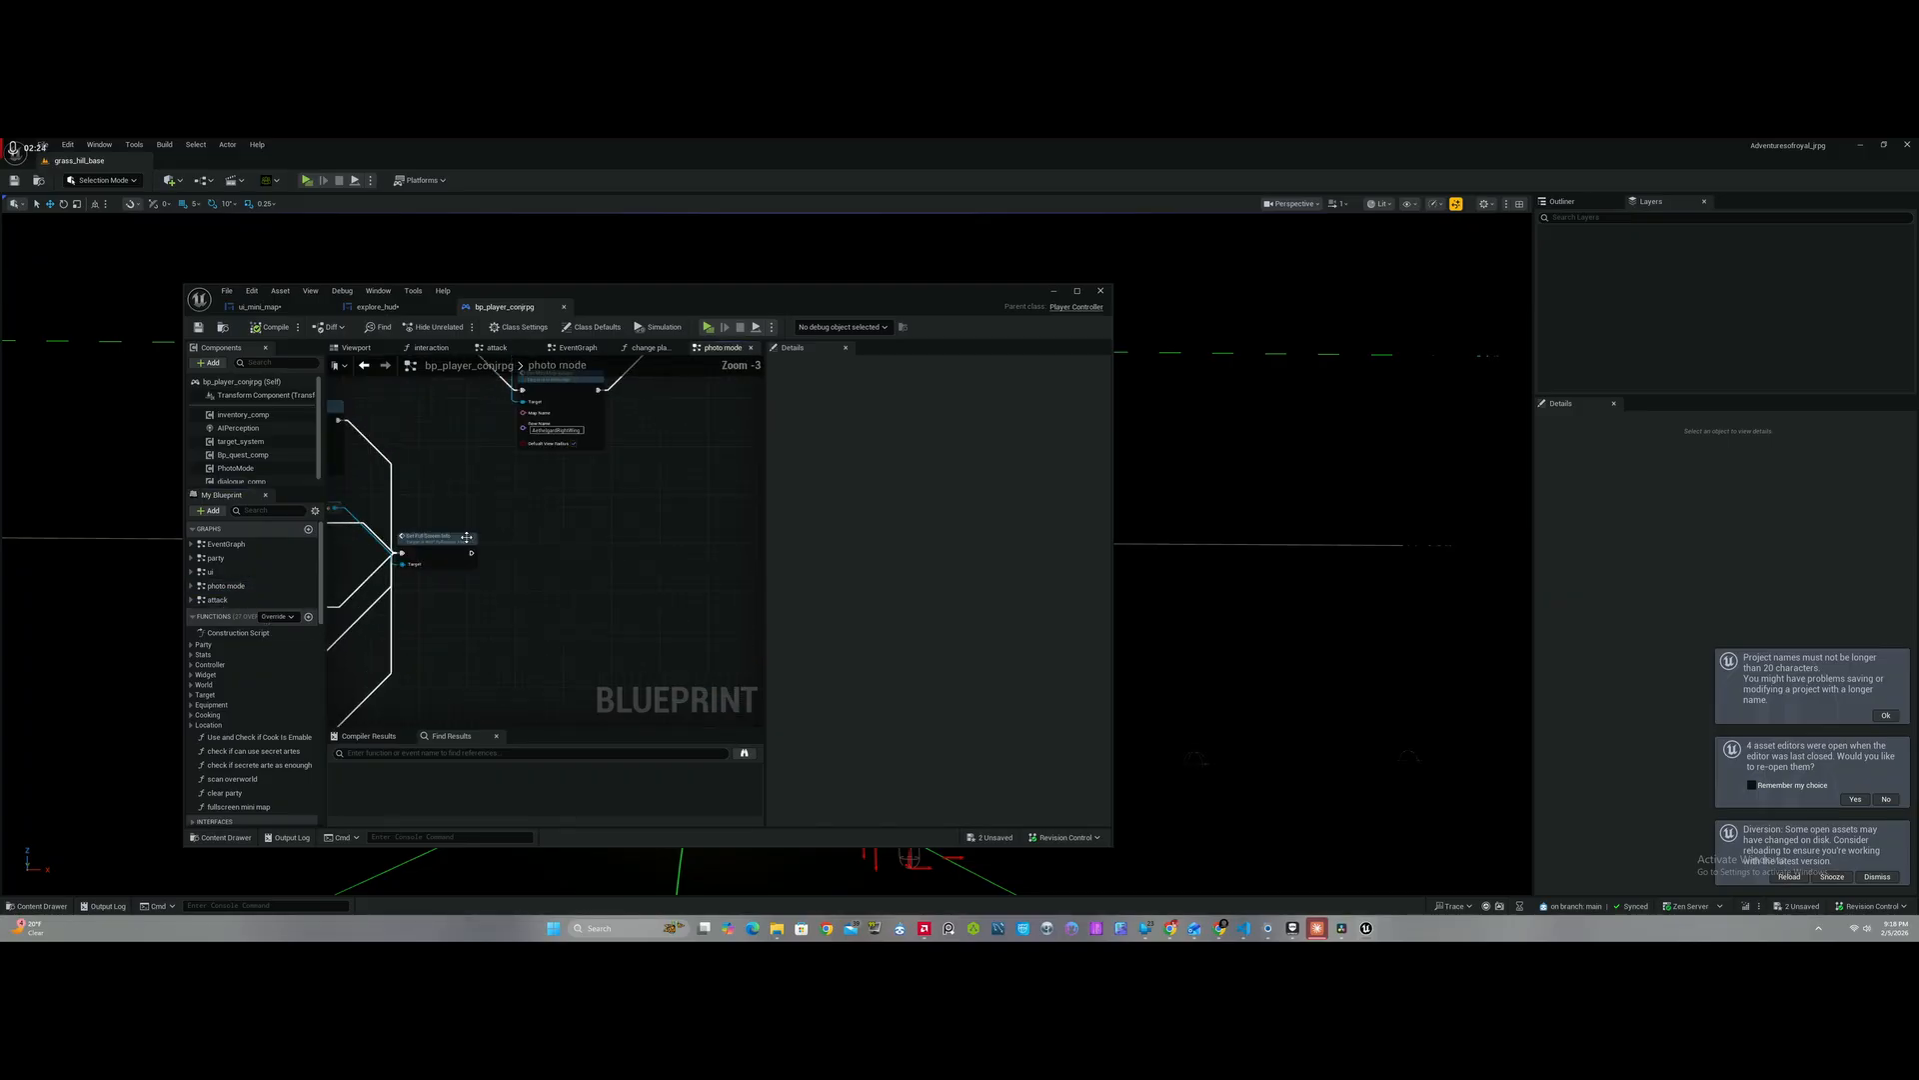
{"action": "scroll", "coordinate": [466, 536], "scroll_direction": "up", "scroll_amount": 3}
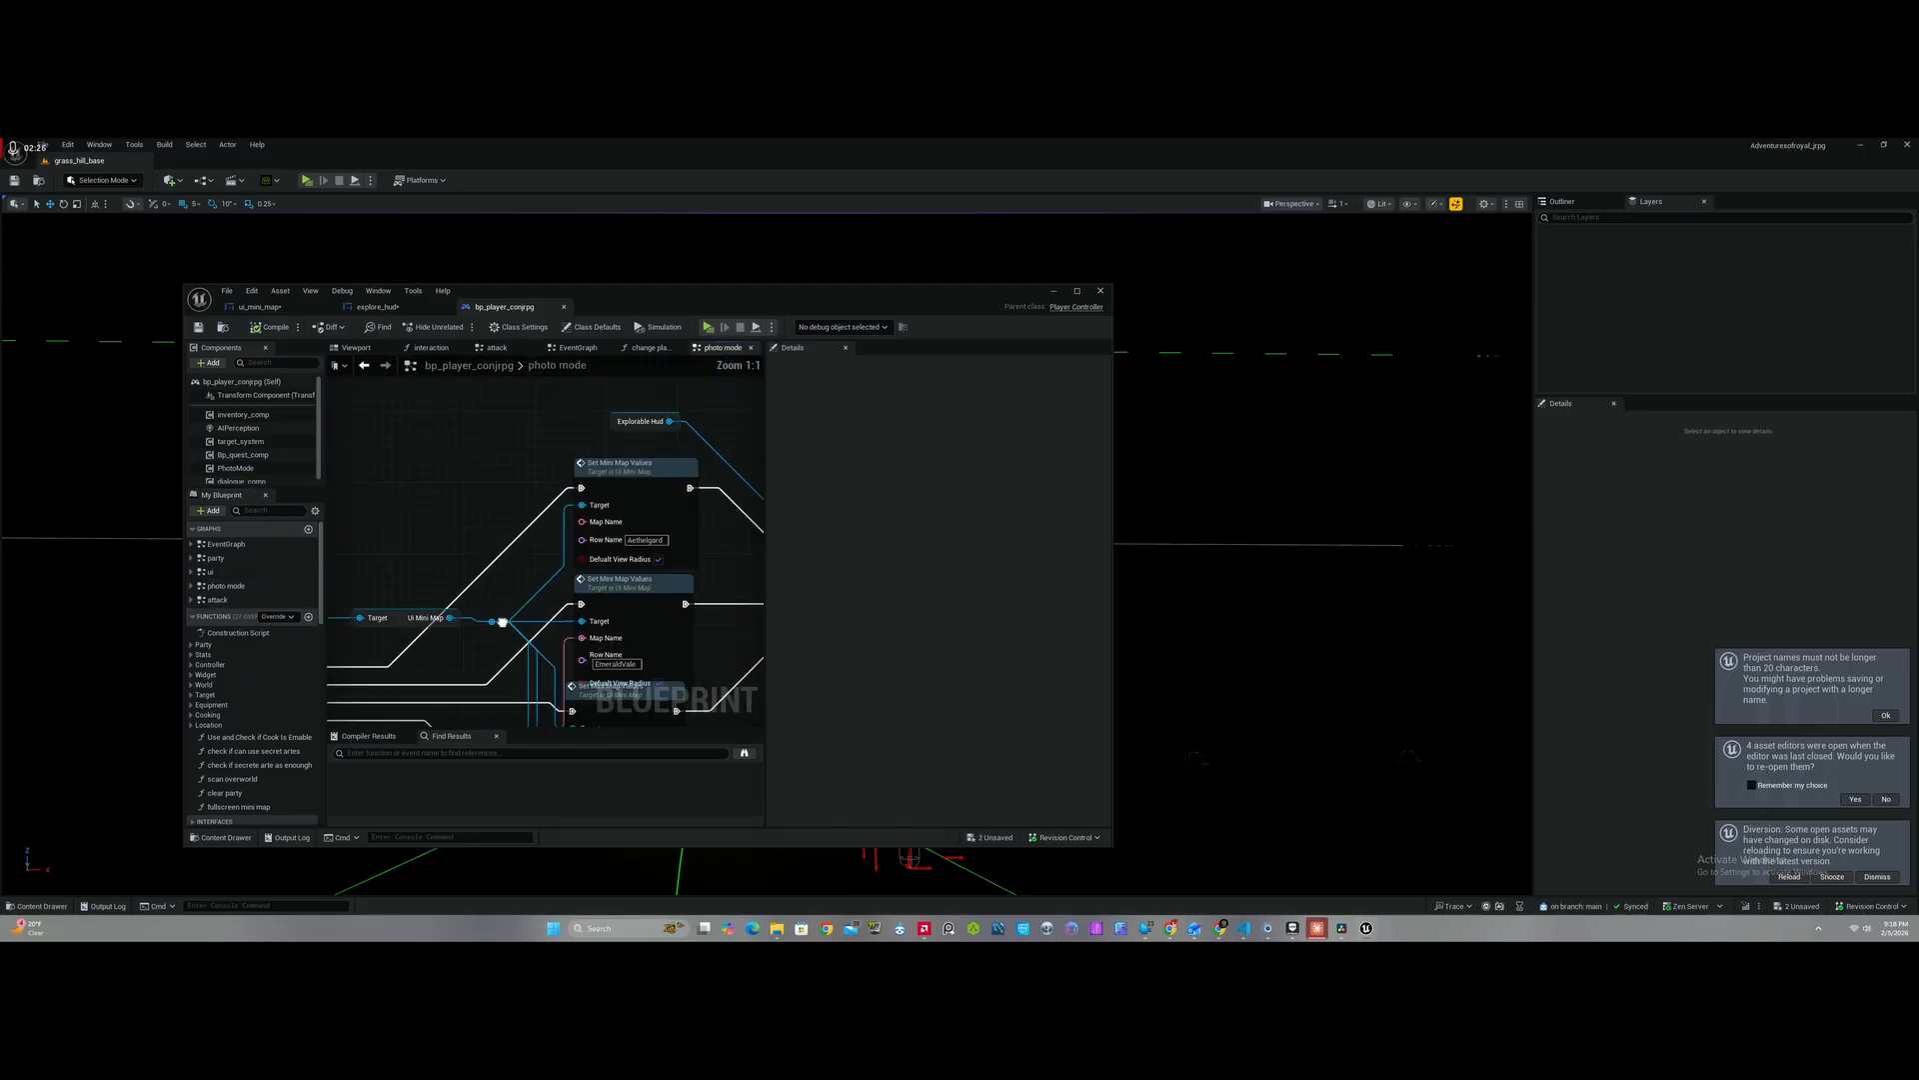
{"action": "left_click_drag", "start_coordinate": [629, 500], "coordinate": [619, 490]}
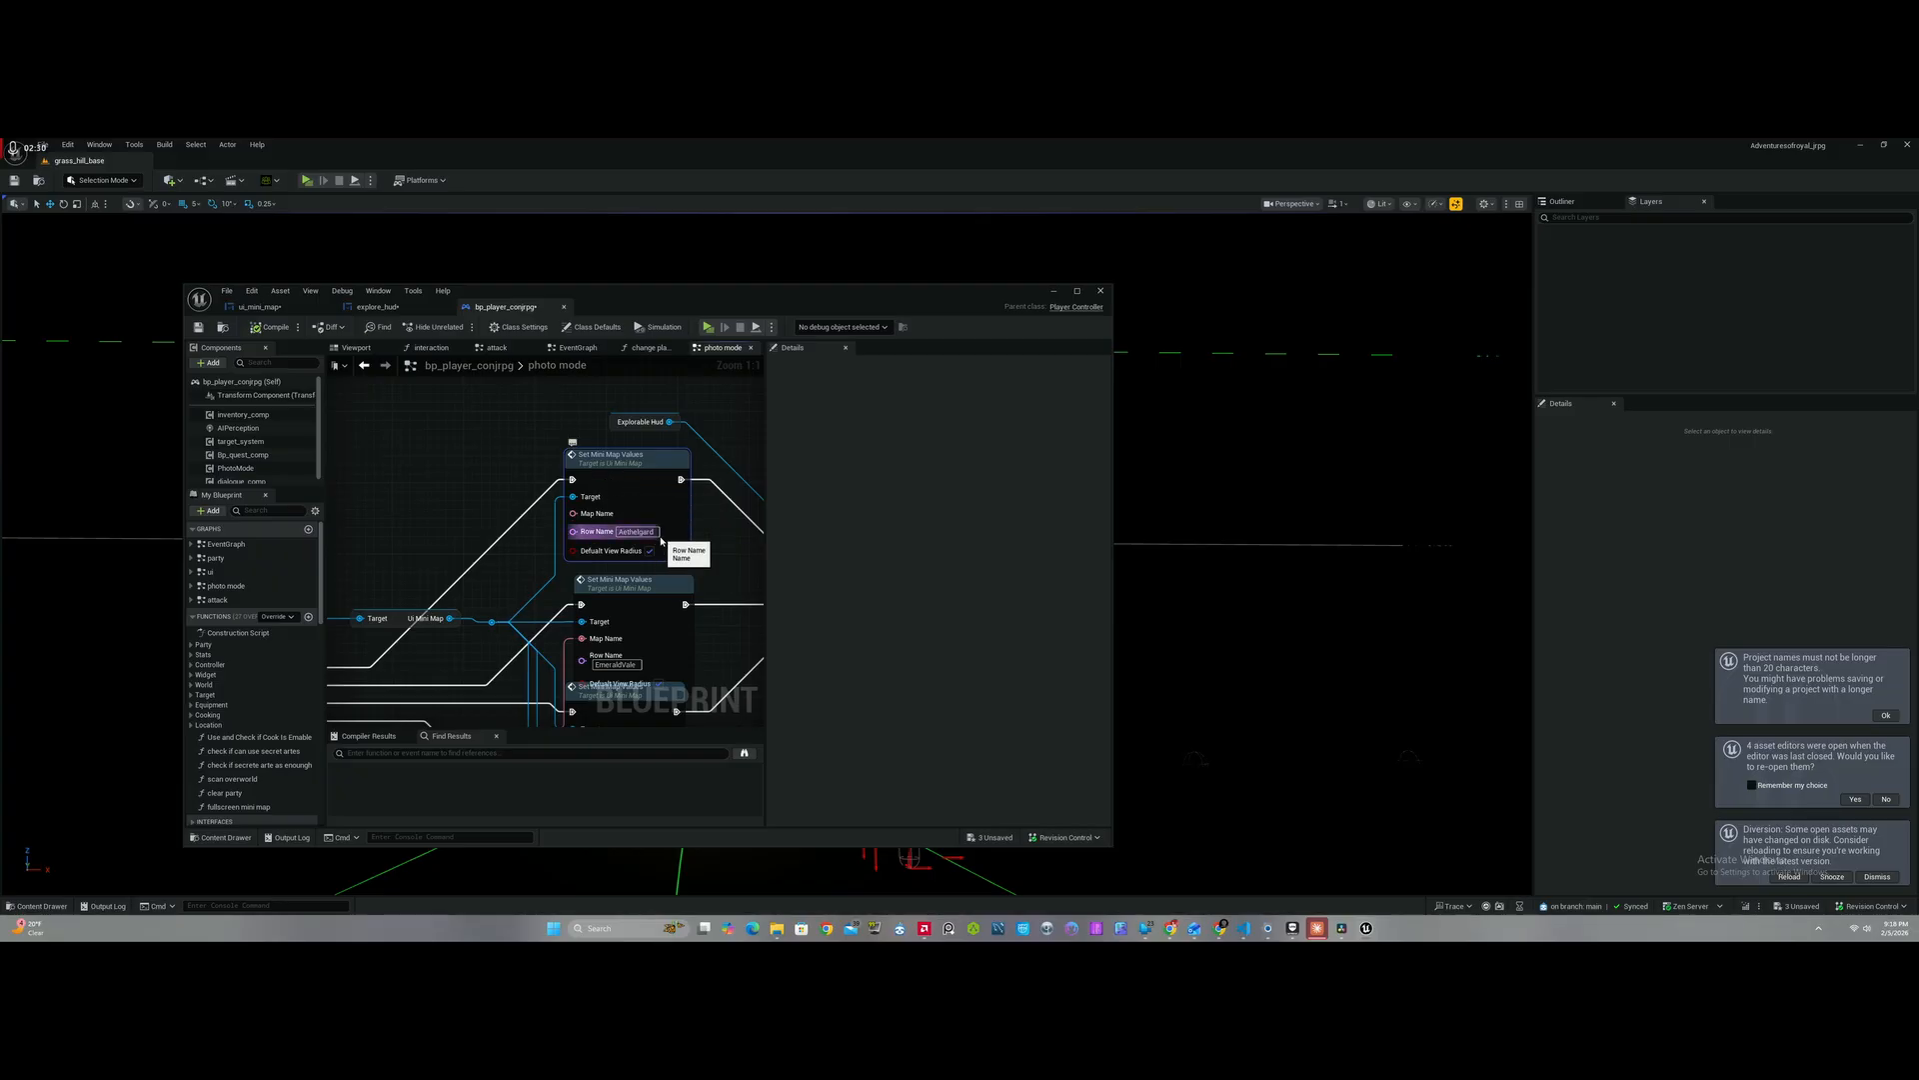
{"action": "right_click_drag", "start_coordinate": [690, 546], "coordinate": [675, 541]}
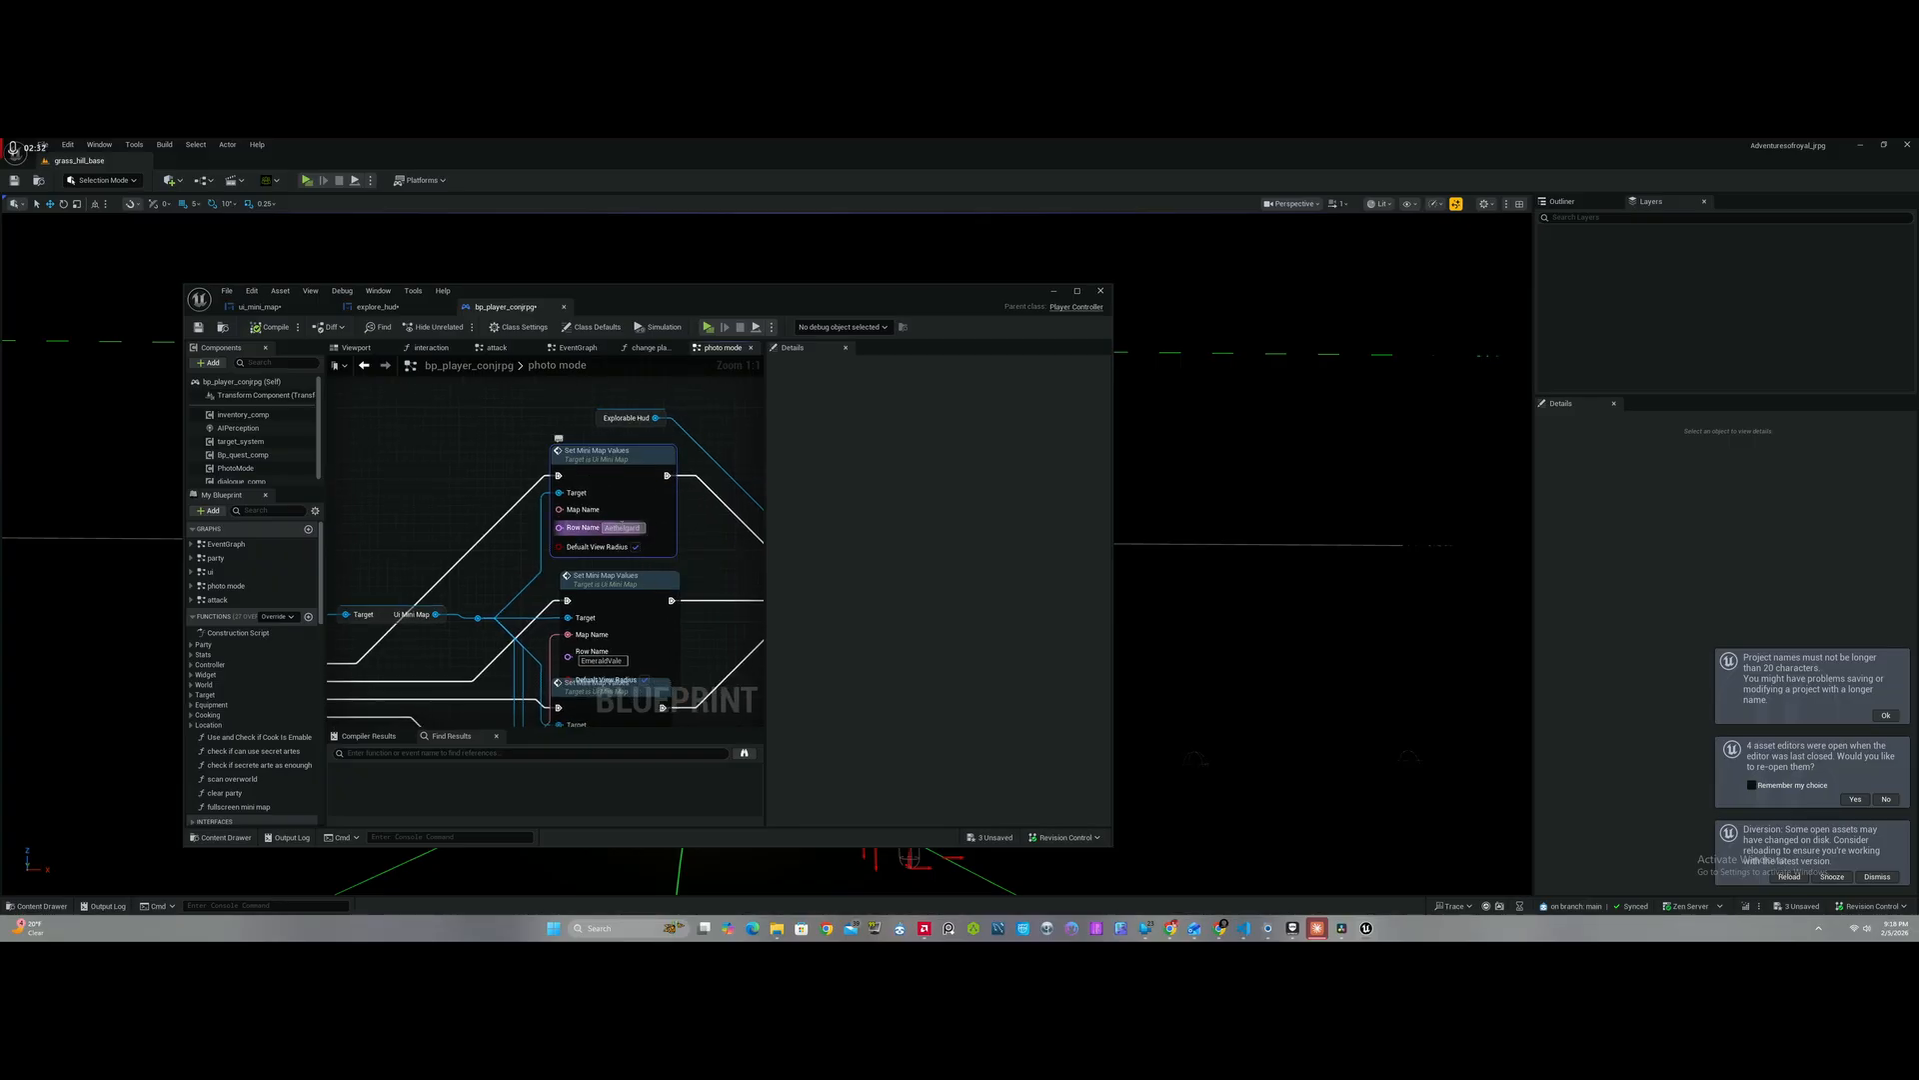
Step: Open the set mini map values function and trace it from its inputs through the data table row, Map Struct and texture parameter
{"action": "double_click", "coordinate": [574, 480]}
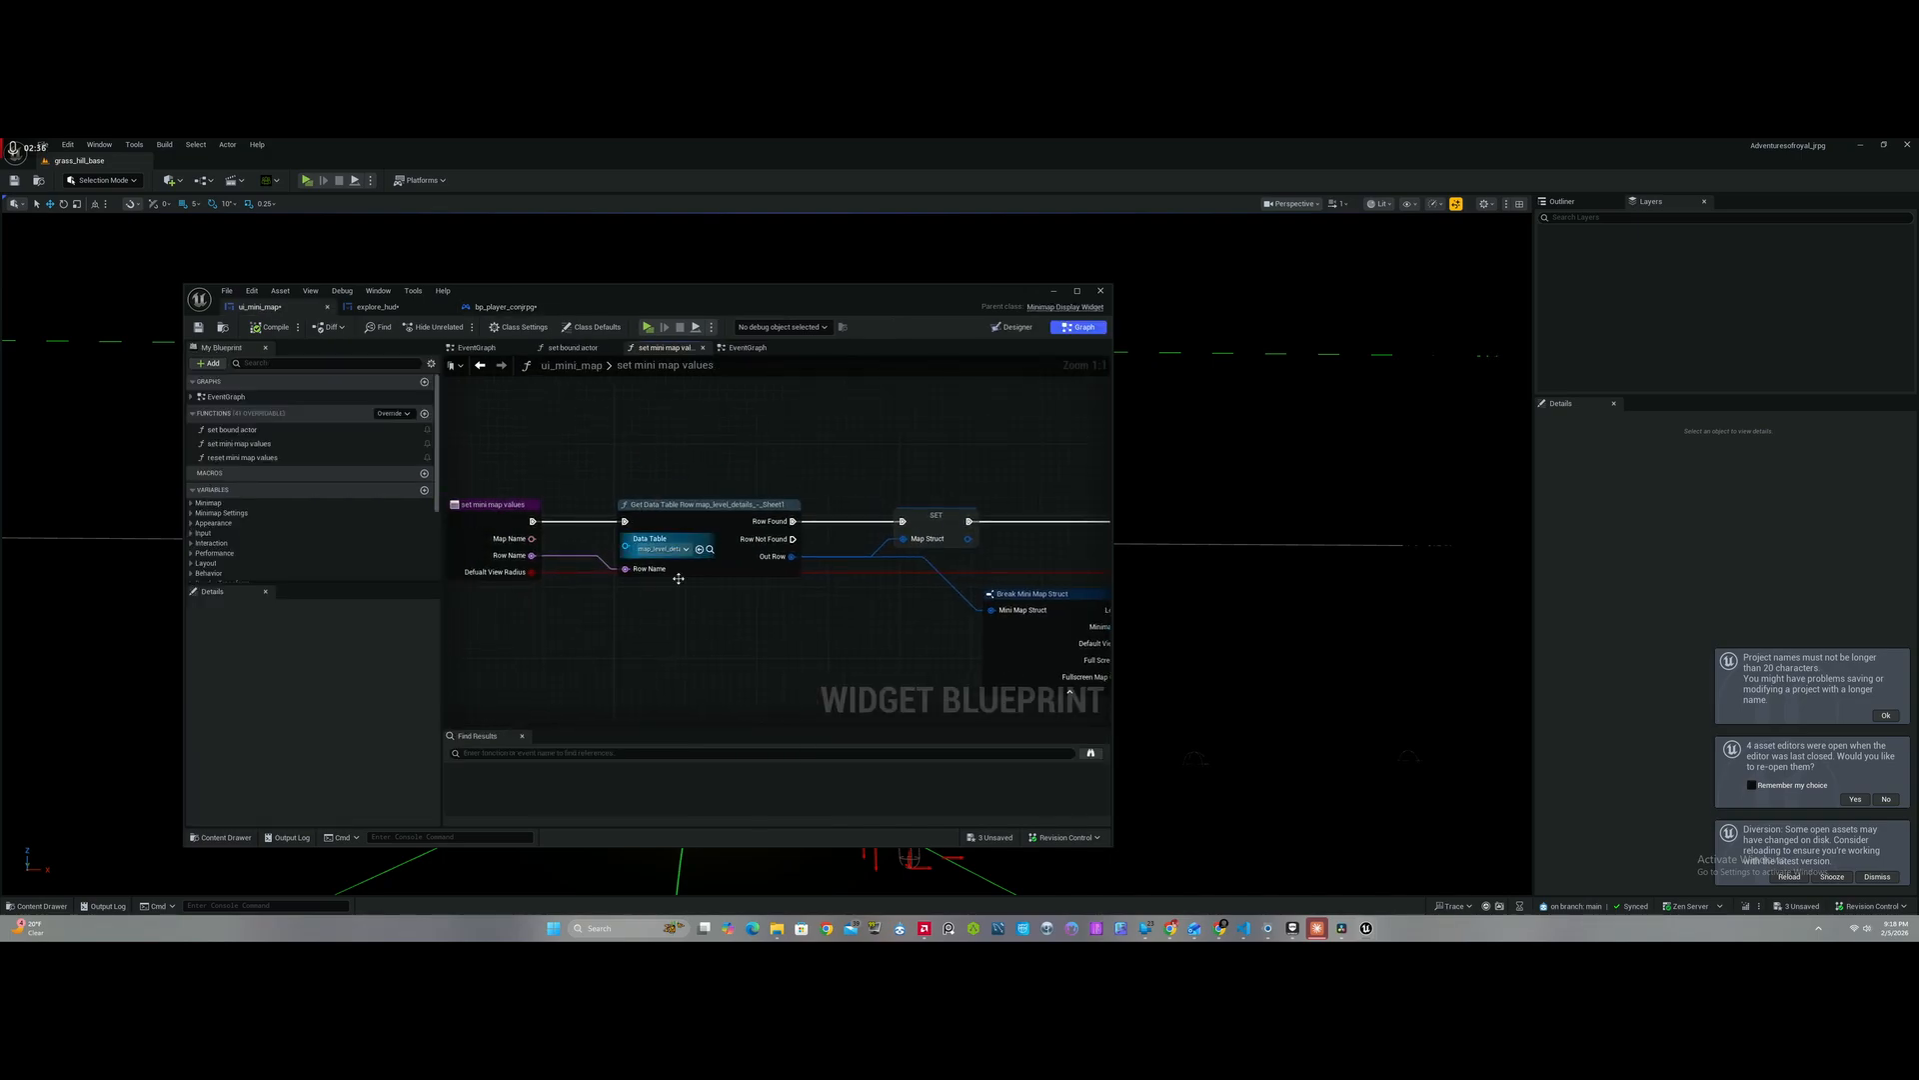
{"action": "right_click_drag", "start_coordinate": [756, 488], "coordinate": [467, 487]}
{"action": "right_click_drag", "start_coordinate": [677, 480], "coordinate": [254, 463]}
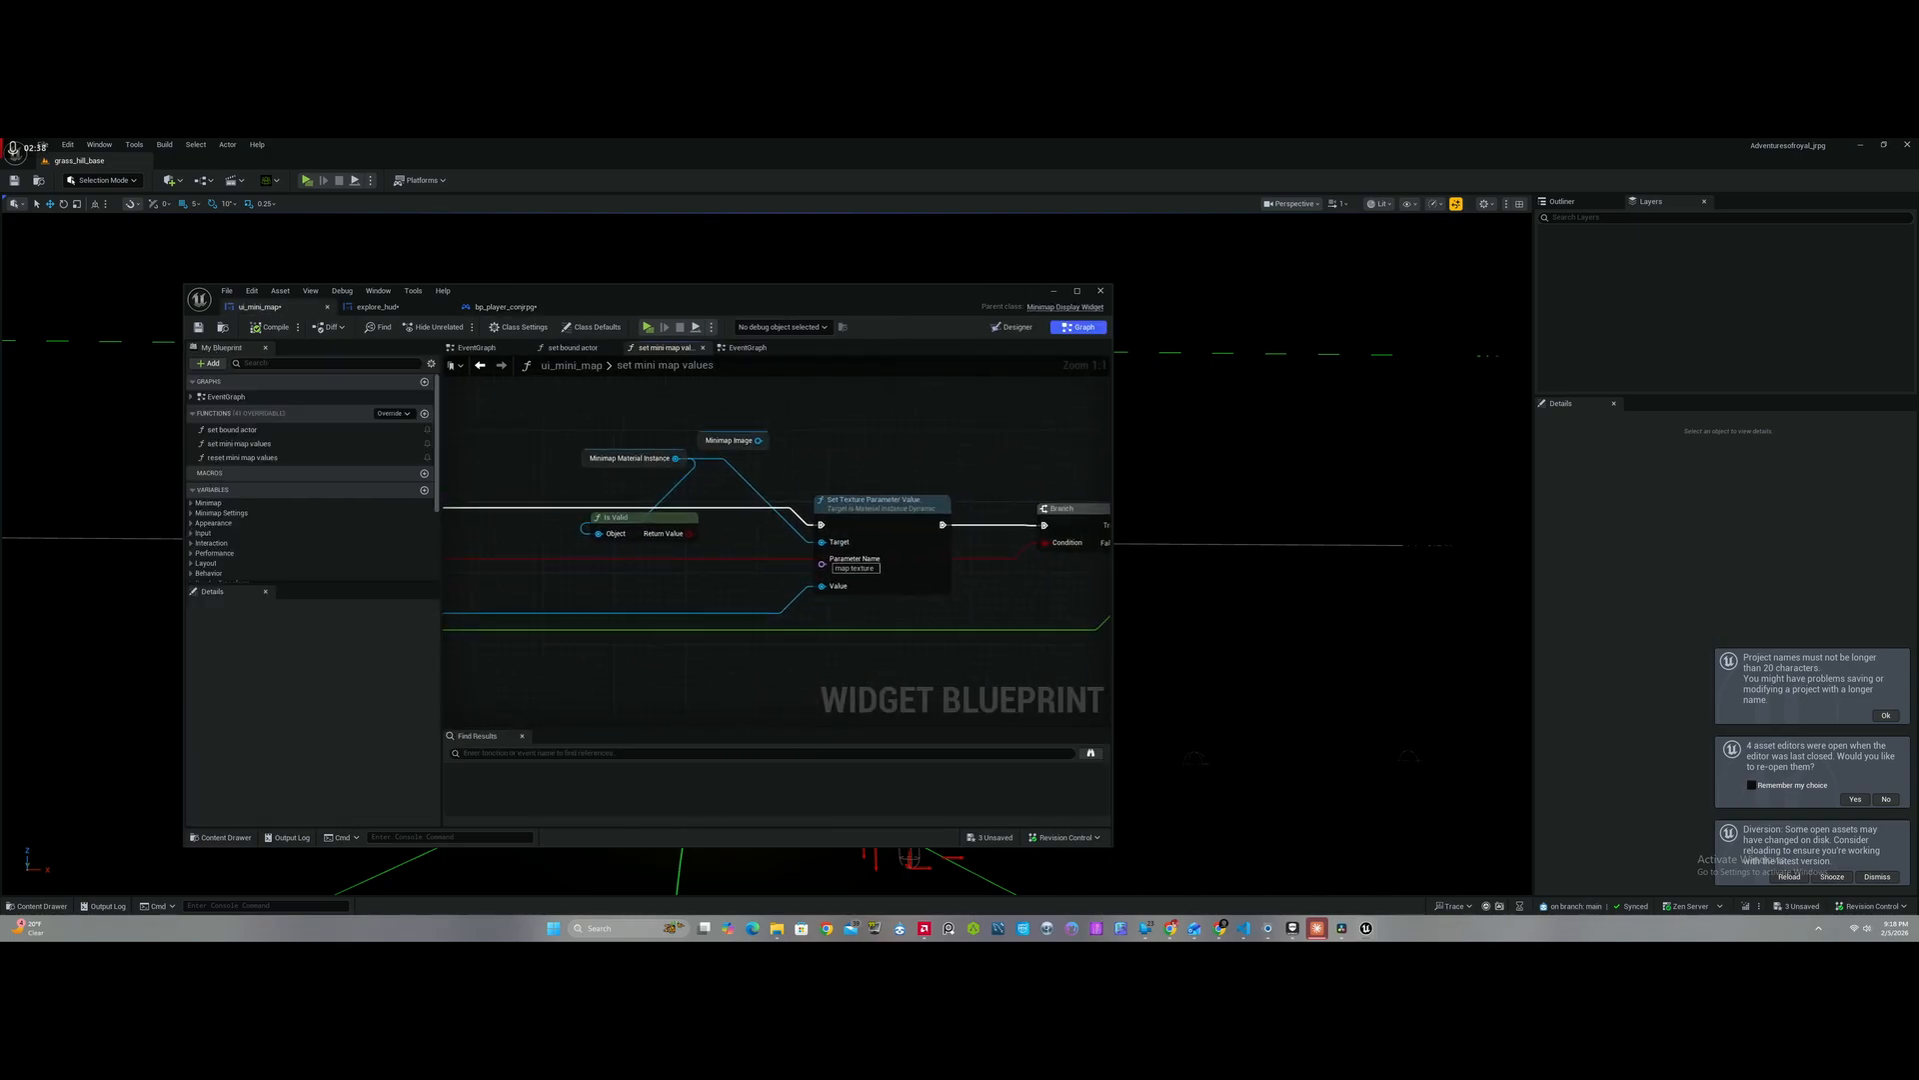
{"action": "right_click_drag", "start_coordinate": [456, 471], "coordinate": [999, 532]}
{"action": "right_click_drag", "start_coordinate": [570, 536], "coordinate": [867, 516]}
{"action": "left_click", "coordinate": [594, 532]}
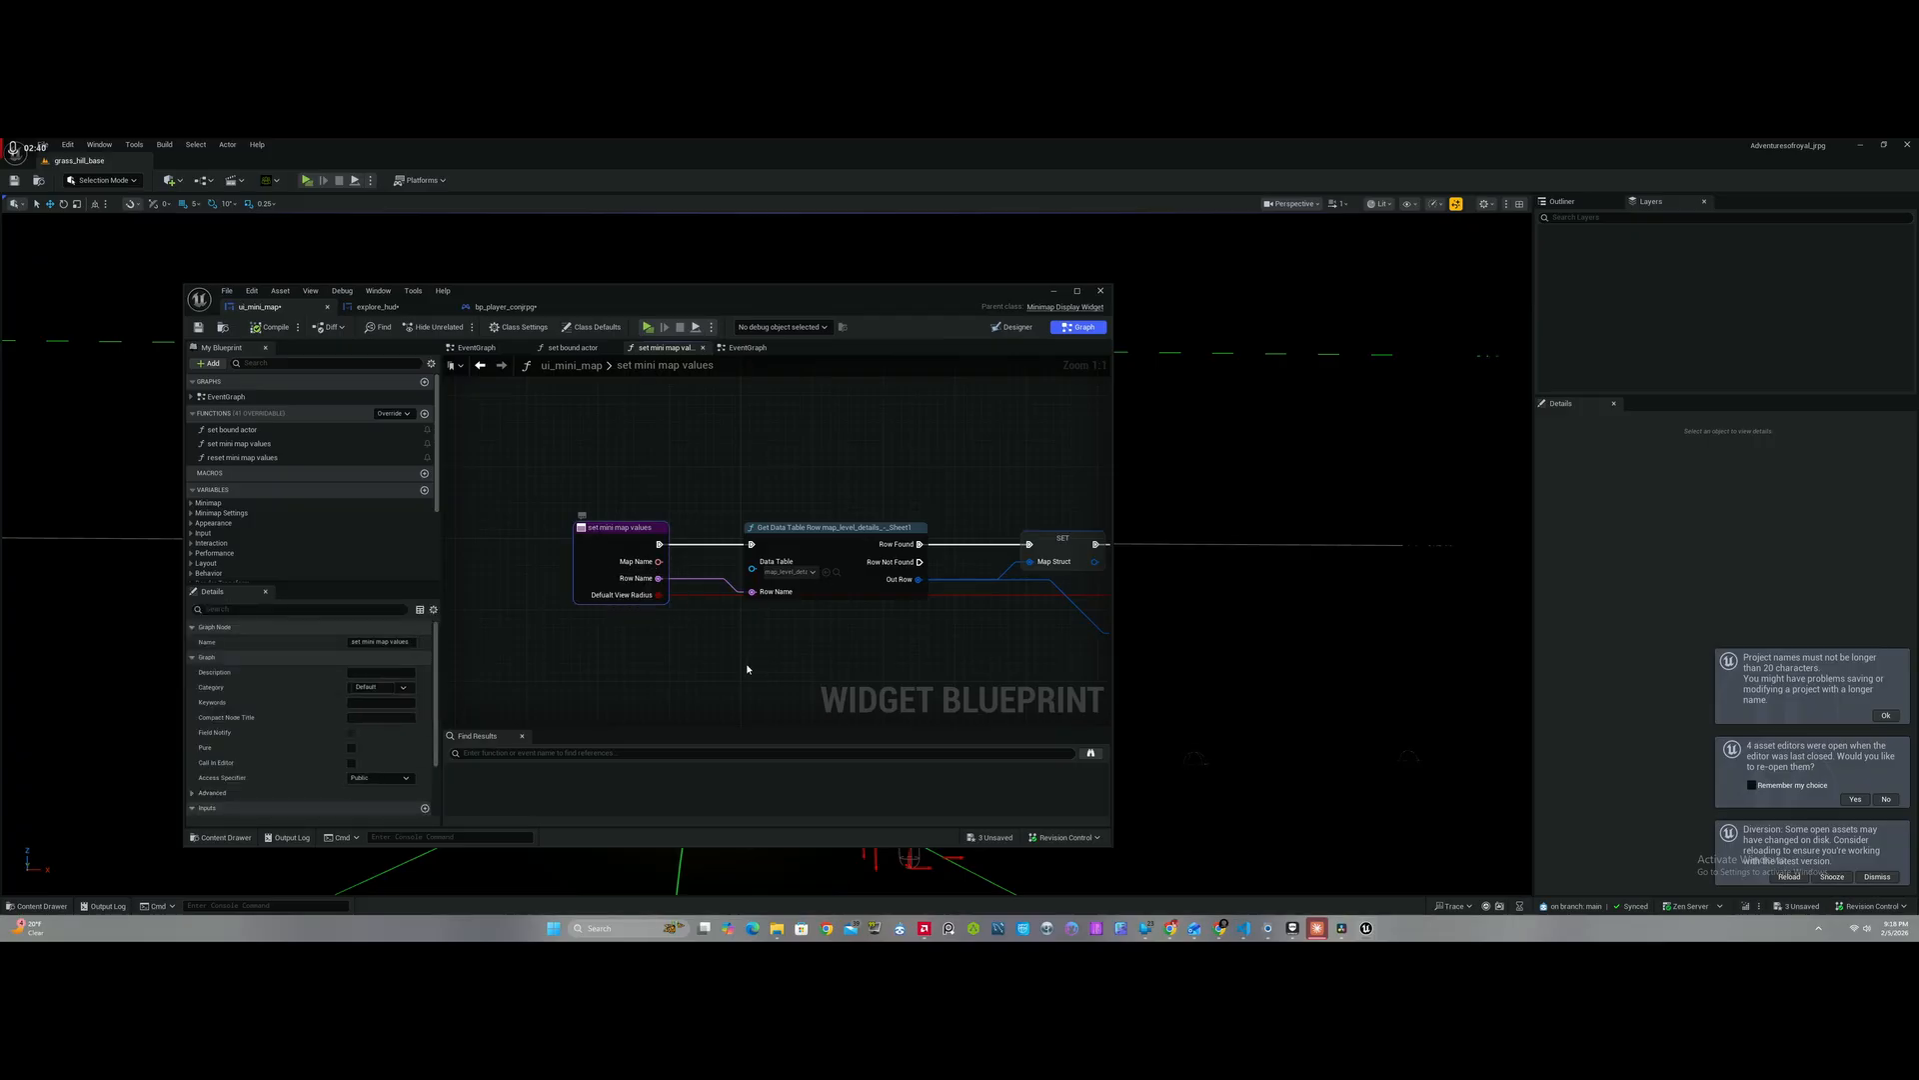
{"action": "right_click_drag", "start_coordinate": [746, 663], "coordinate": [637, 651]}
{"action": "right_click_drag", "start_coordinate": [748, 489], "coordinate": [556, 499]}
{"action": "right_click_drag", "start_coordinate": [832, 661], "coordinate": [899, 728]}
{"action": "right_click_drag", "start_coordinate": [651, 697], "coordinate": [853, 681]}
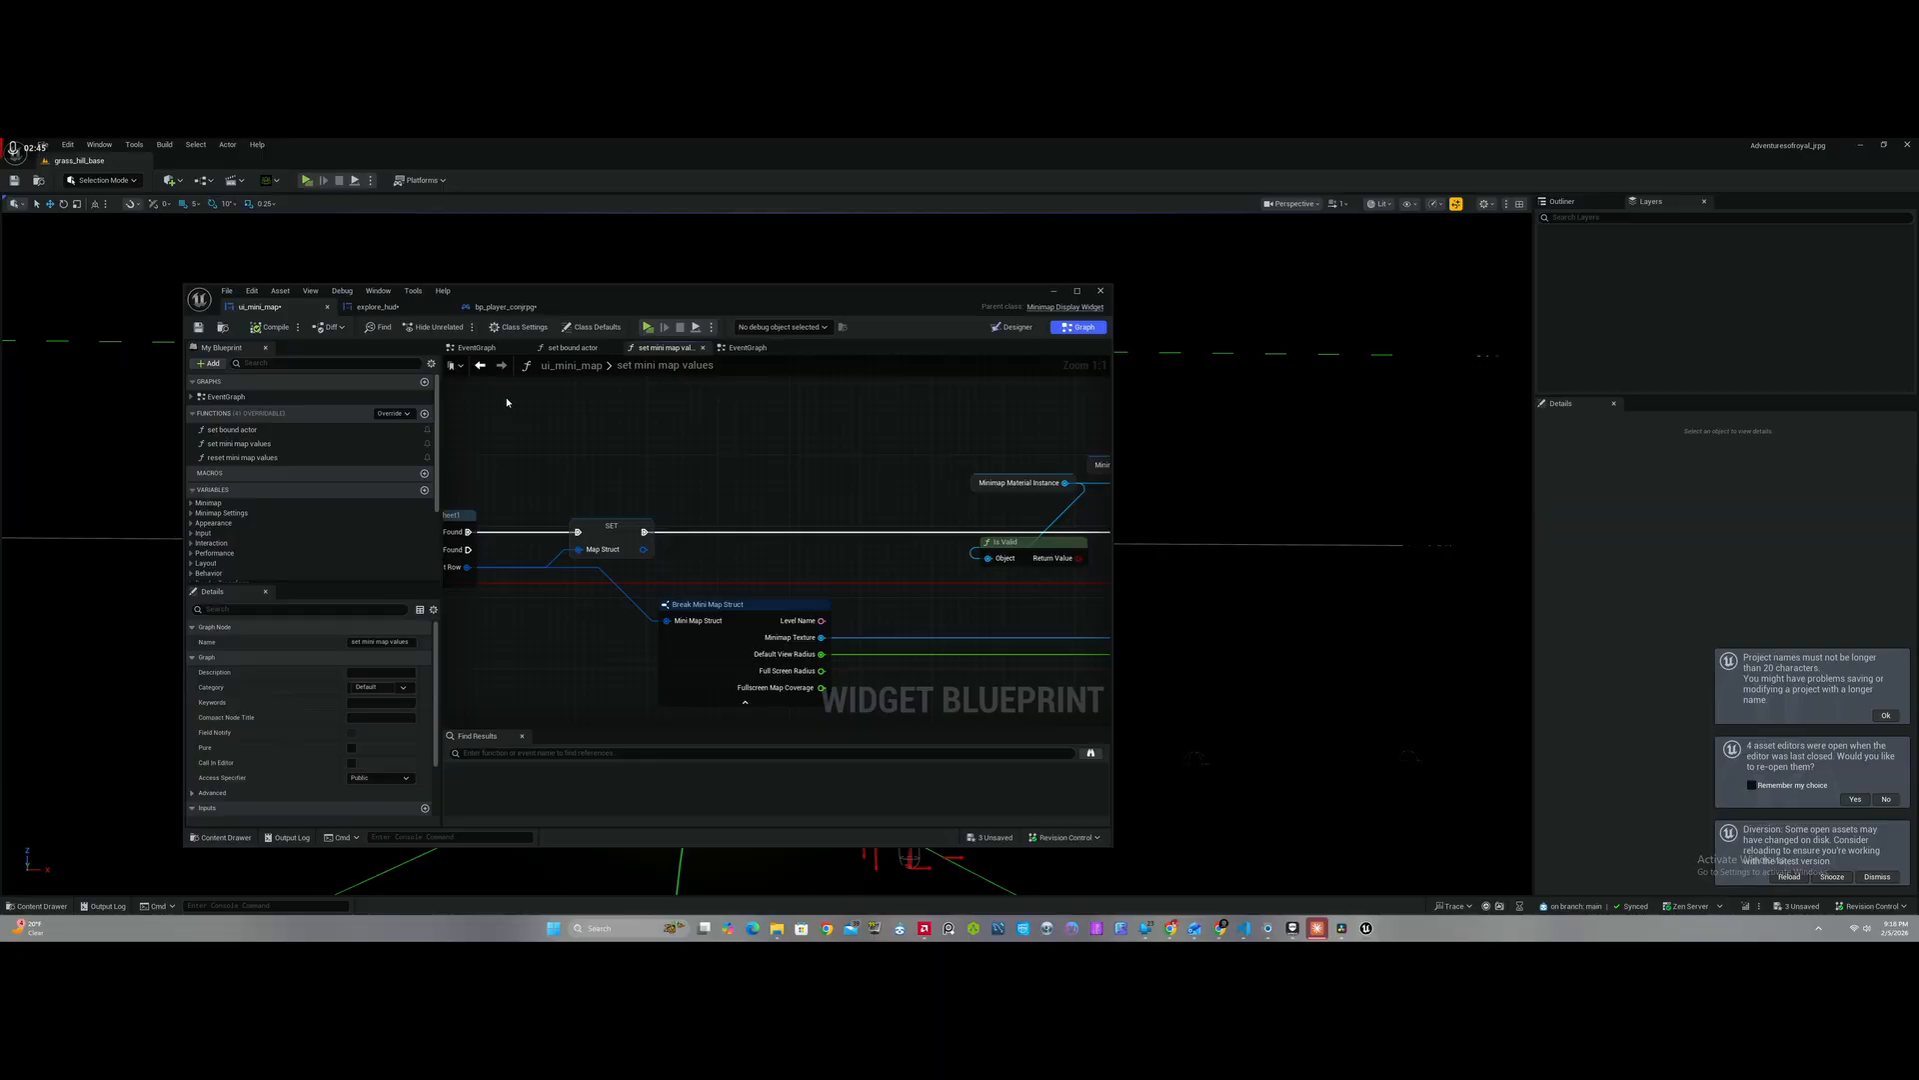
Step: Reopen the function from the Aethelgard node in bp_player_conjrpg, then locate and open the map level details data table it uses
{"action": "left_click", "coordinate": [505, 307]}
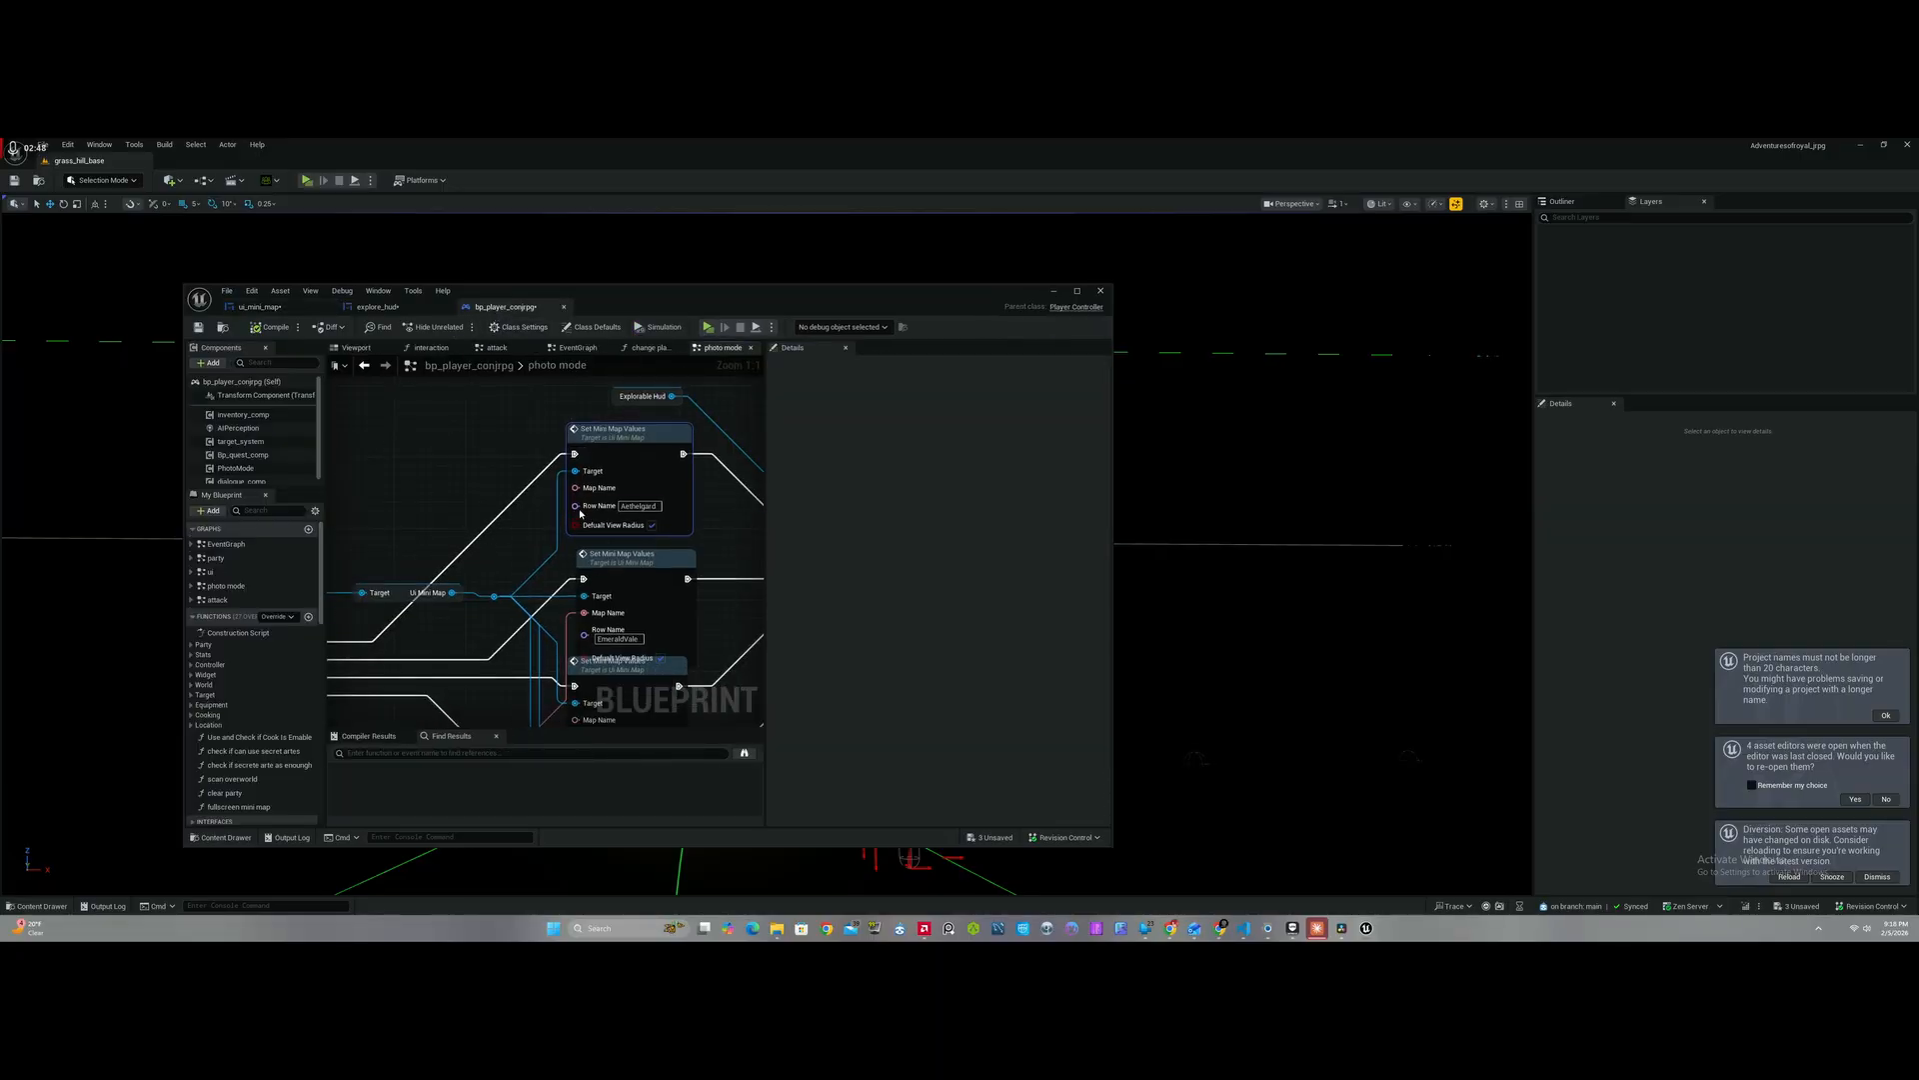
{"action": "double_click", "coordinate": [612, 456]}
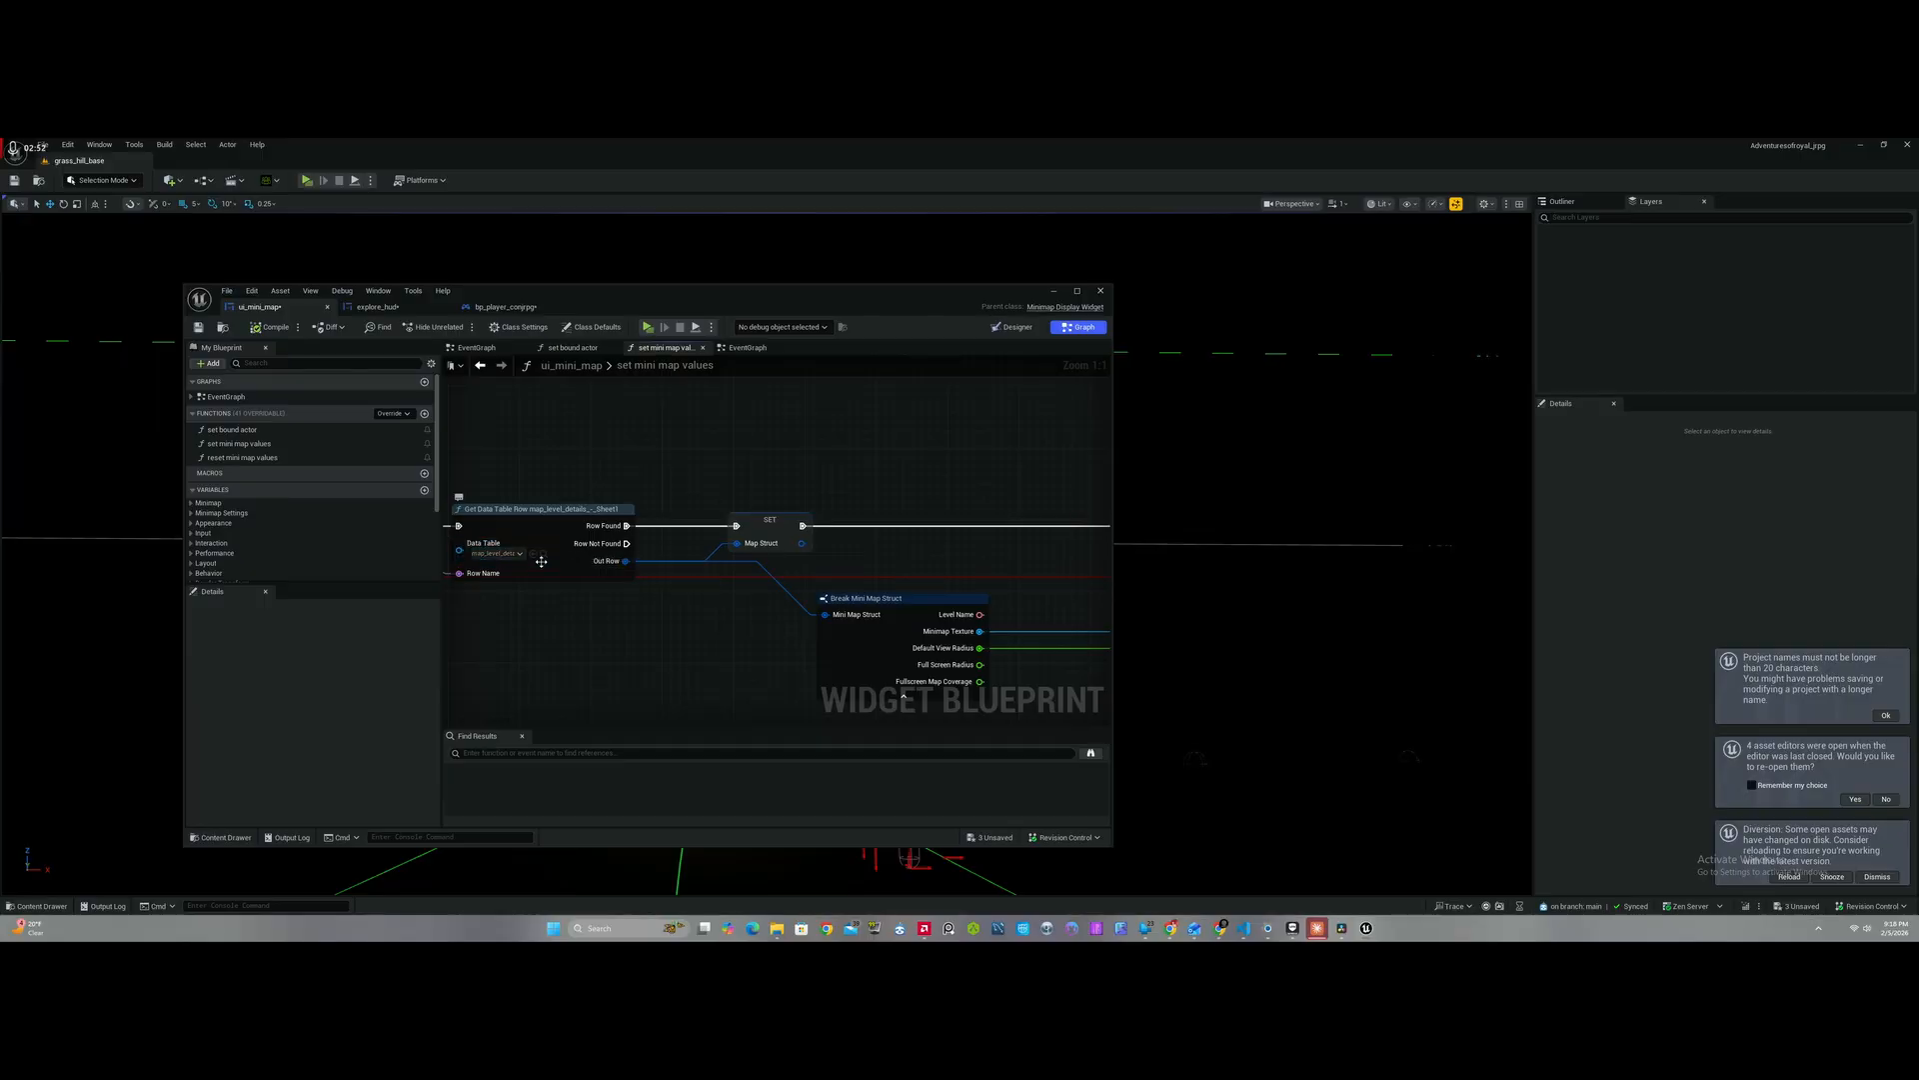
{"action": "left_click", "coordinate": [545, 553]}
{"action": "double_click", "coordinate": [357, 722]}
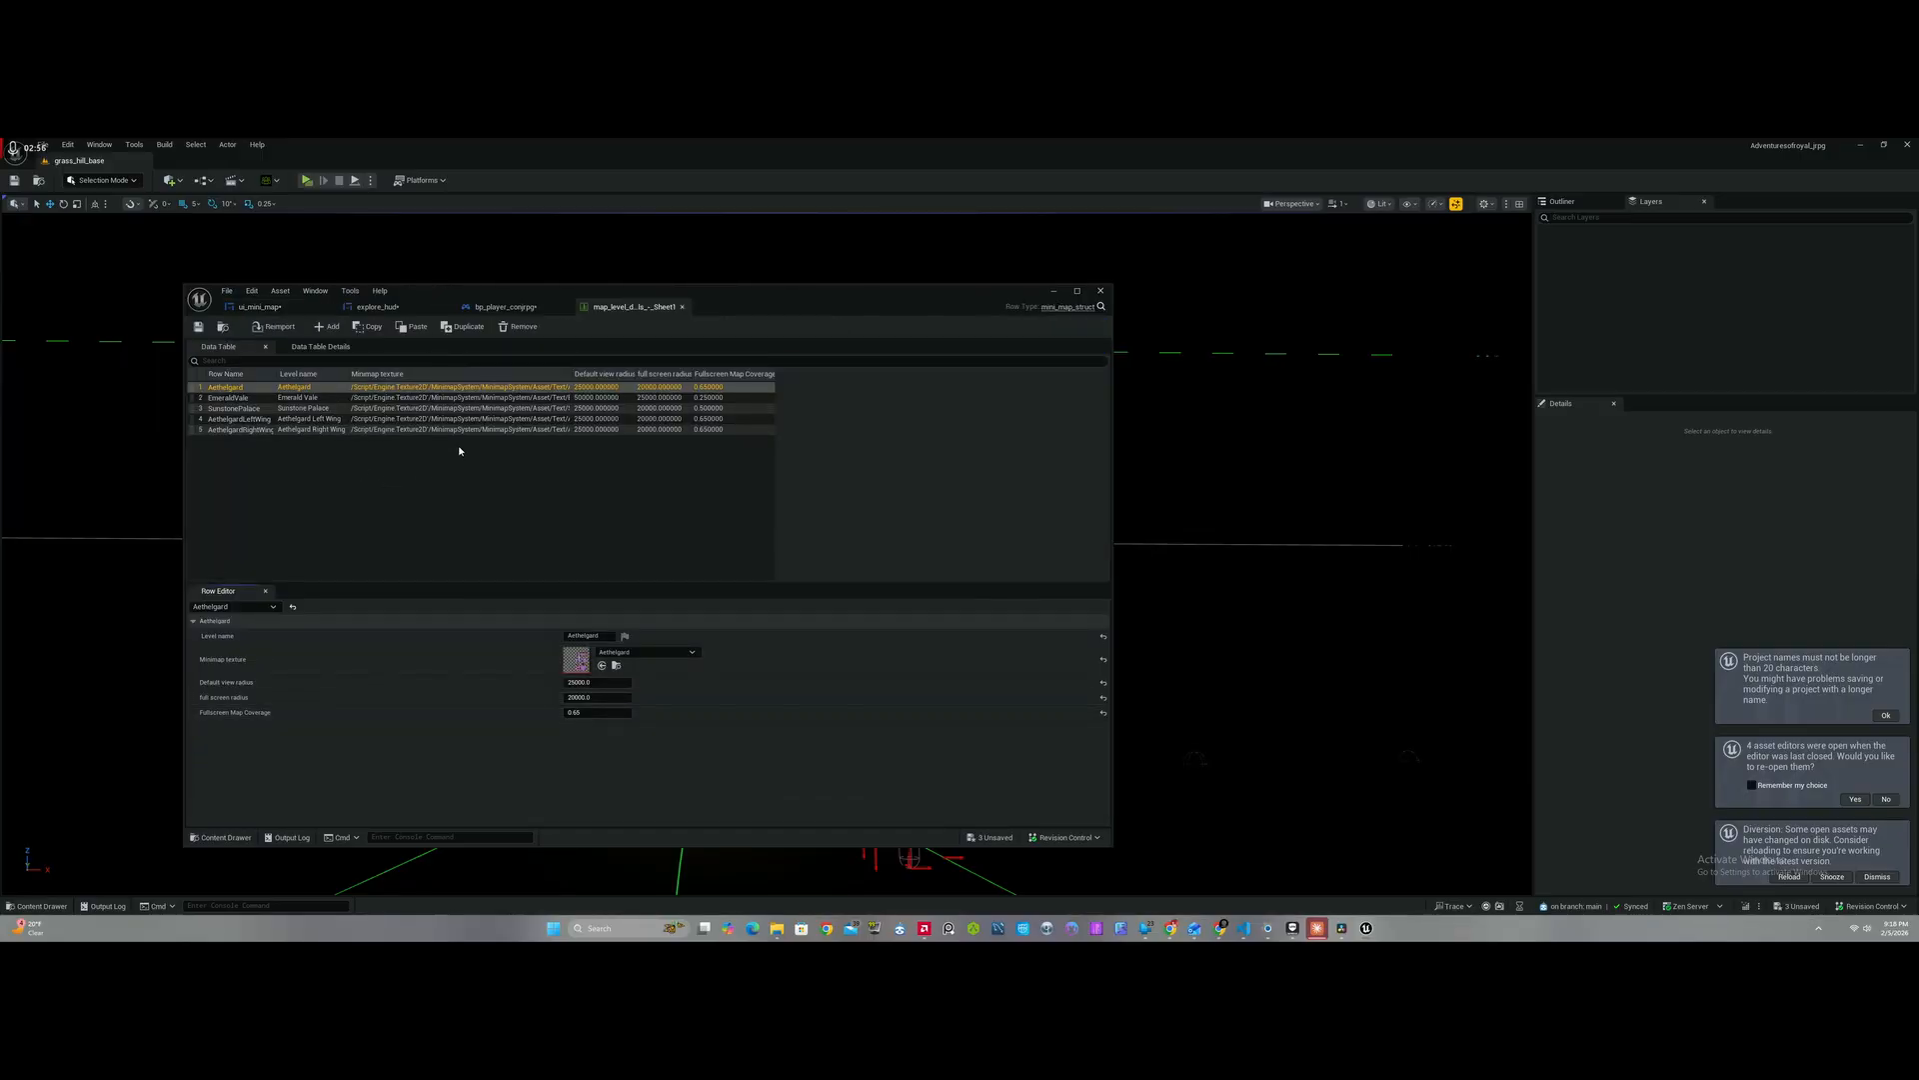
Step: Compare the Row Name in the controller's Set Mini Map Values node with the data table, inspecting several level rows
{"action": "left_click", "coordinate": [505, 306]}
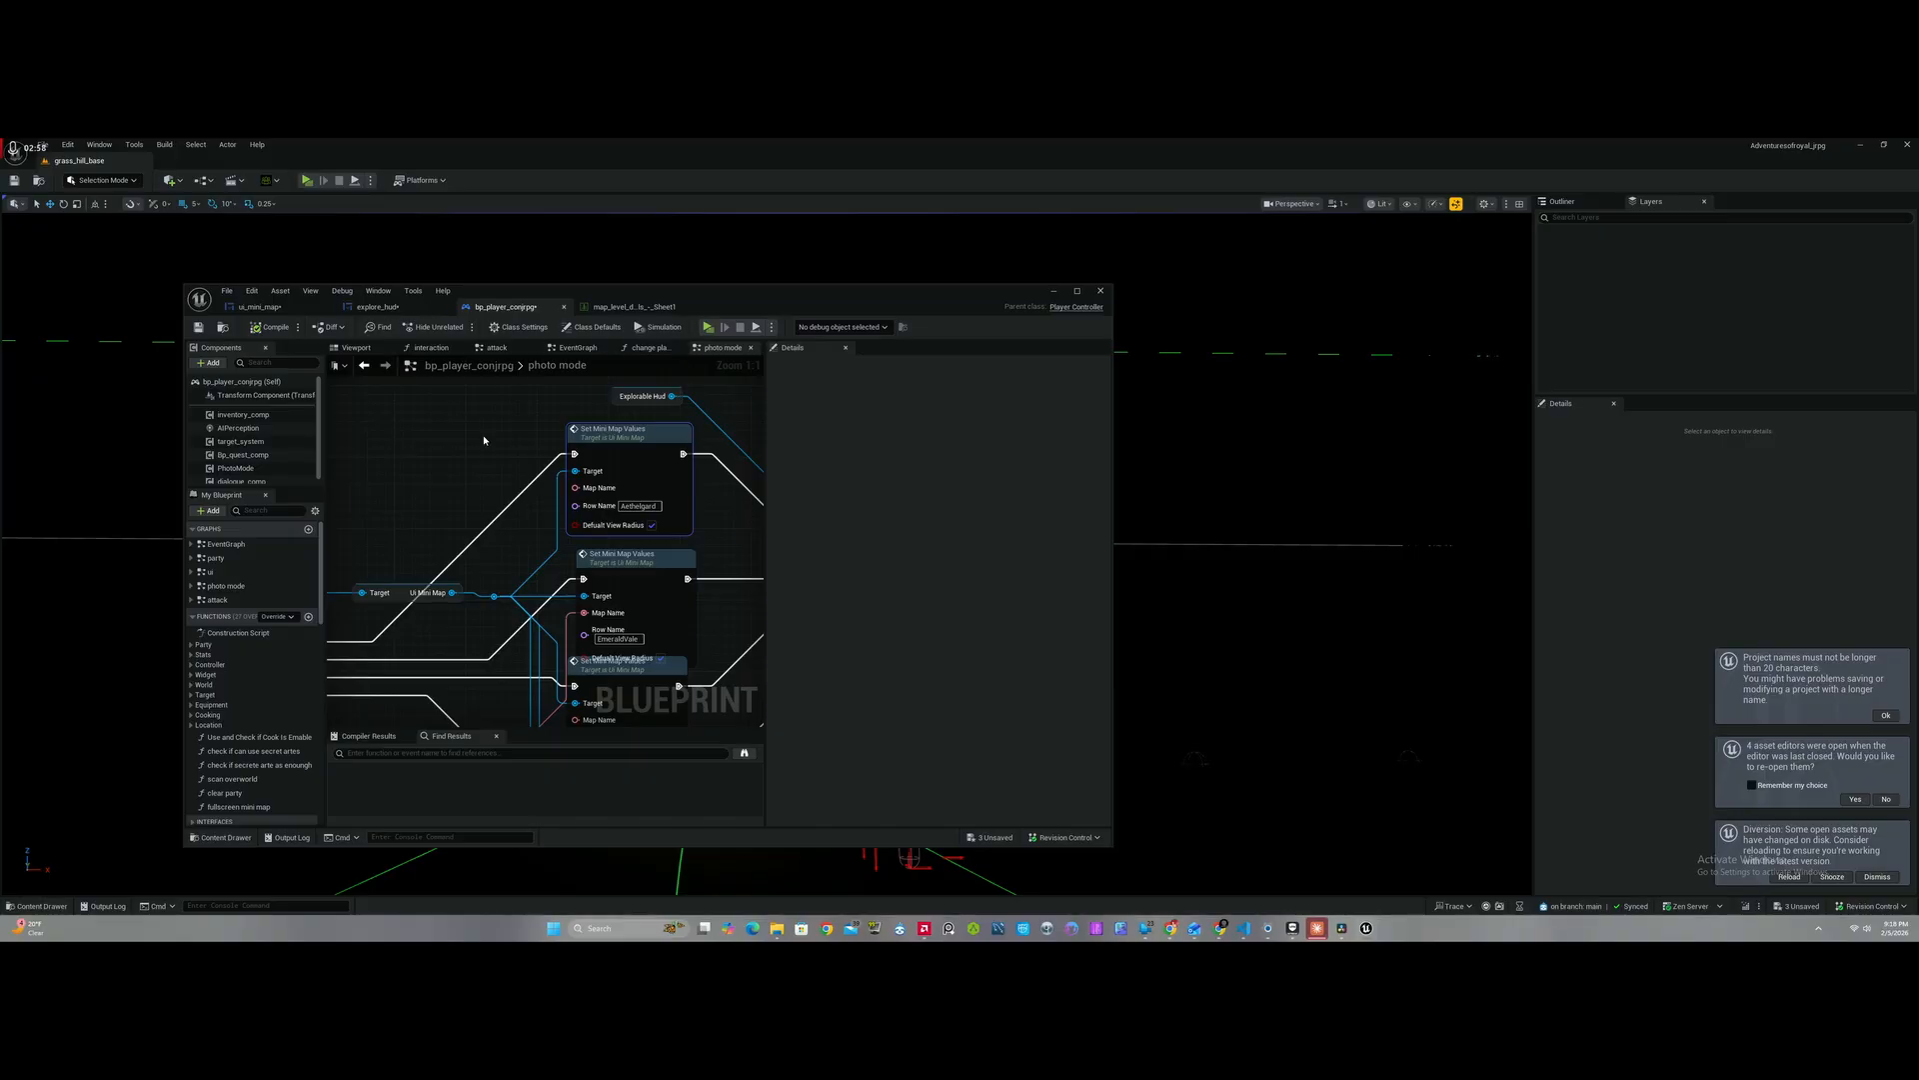
{"action": "left_click", "coordinate": [634, 306]}
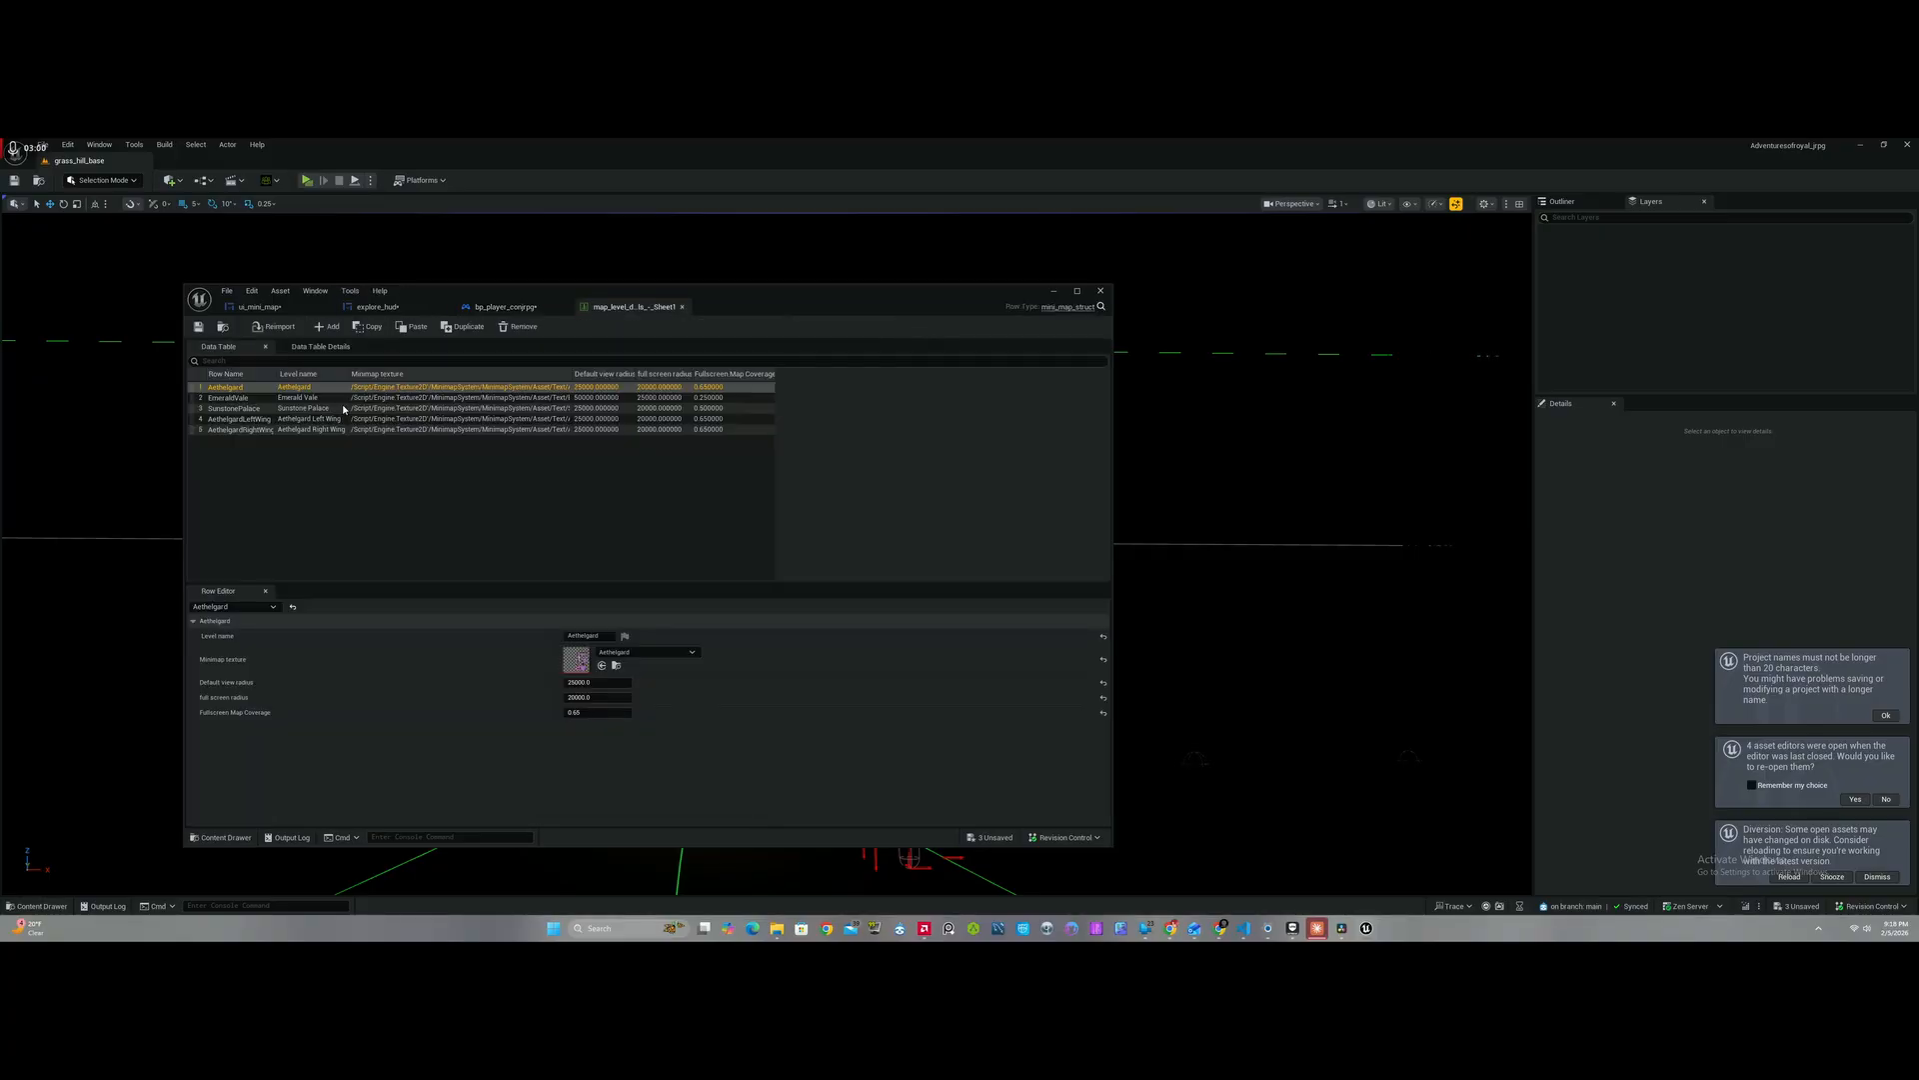
{"action": "left_click", "coordinate": [238, 398]}
{"action": "left_click", "coordinate": [233, 388]}
{"action": "left_click", "coordinate": [232, 408]}
{"action": "left_click", "coordinate": [235, 430]}
Step: Return to the photo mode graph and inspect the Row Name of each Set Mini Map Values node up to Set Full Screen
{"action": "left_click", "coordinate": [494, 307]}
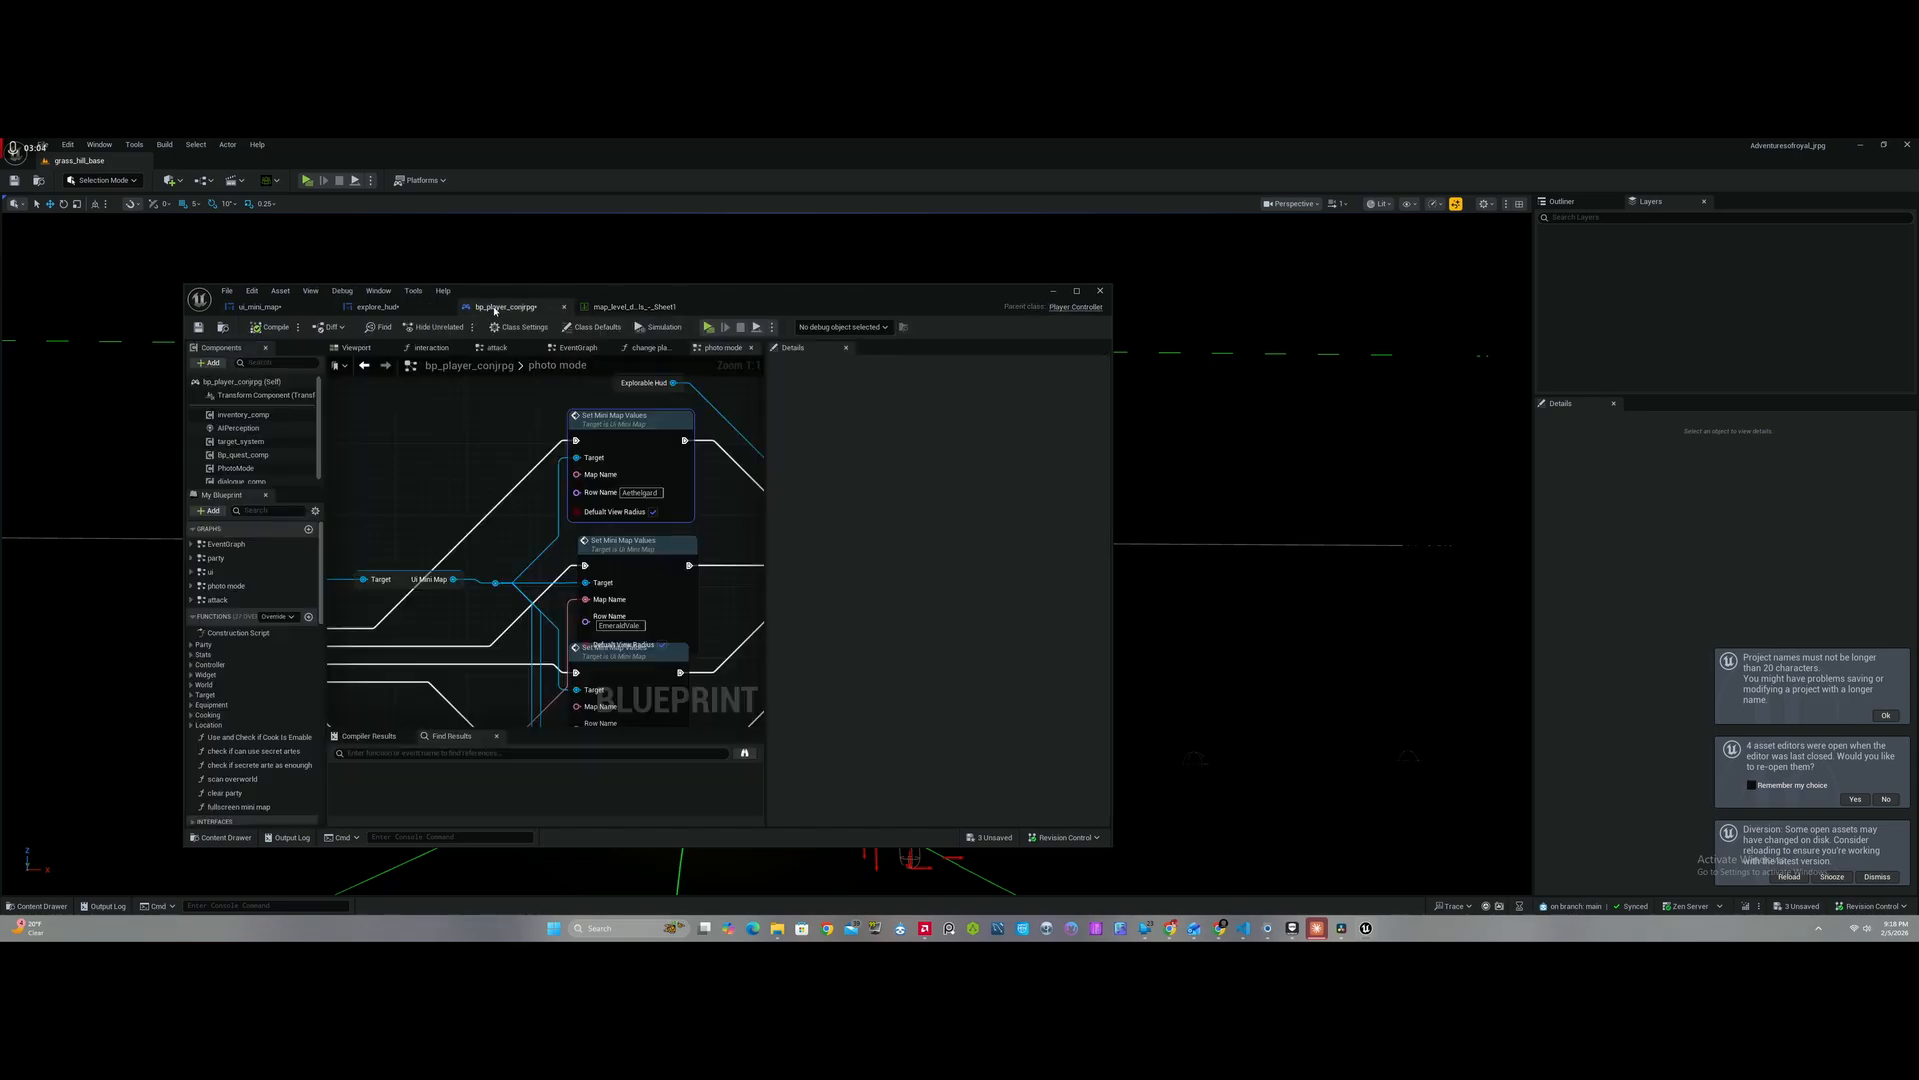
{"action": "right_click_drag", "start_coordinate": [652, 605], "coordinate": [656, 528]}
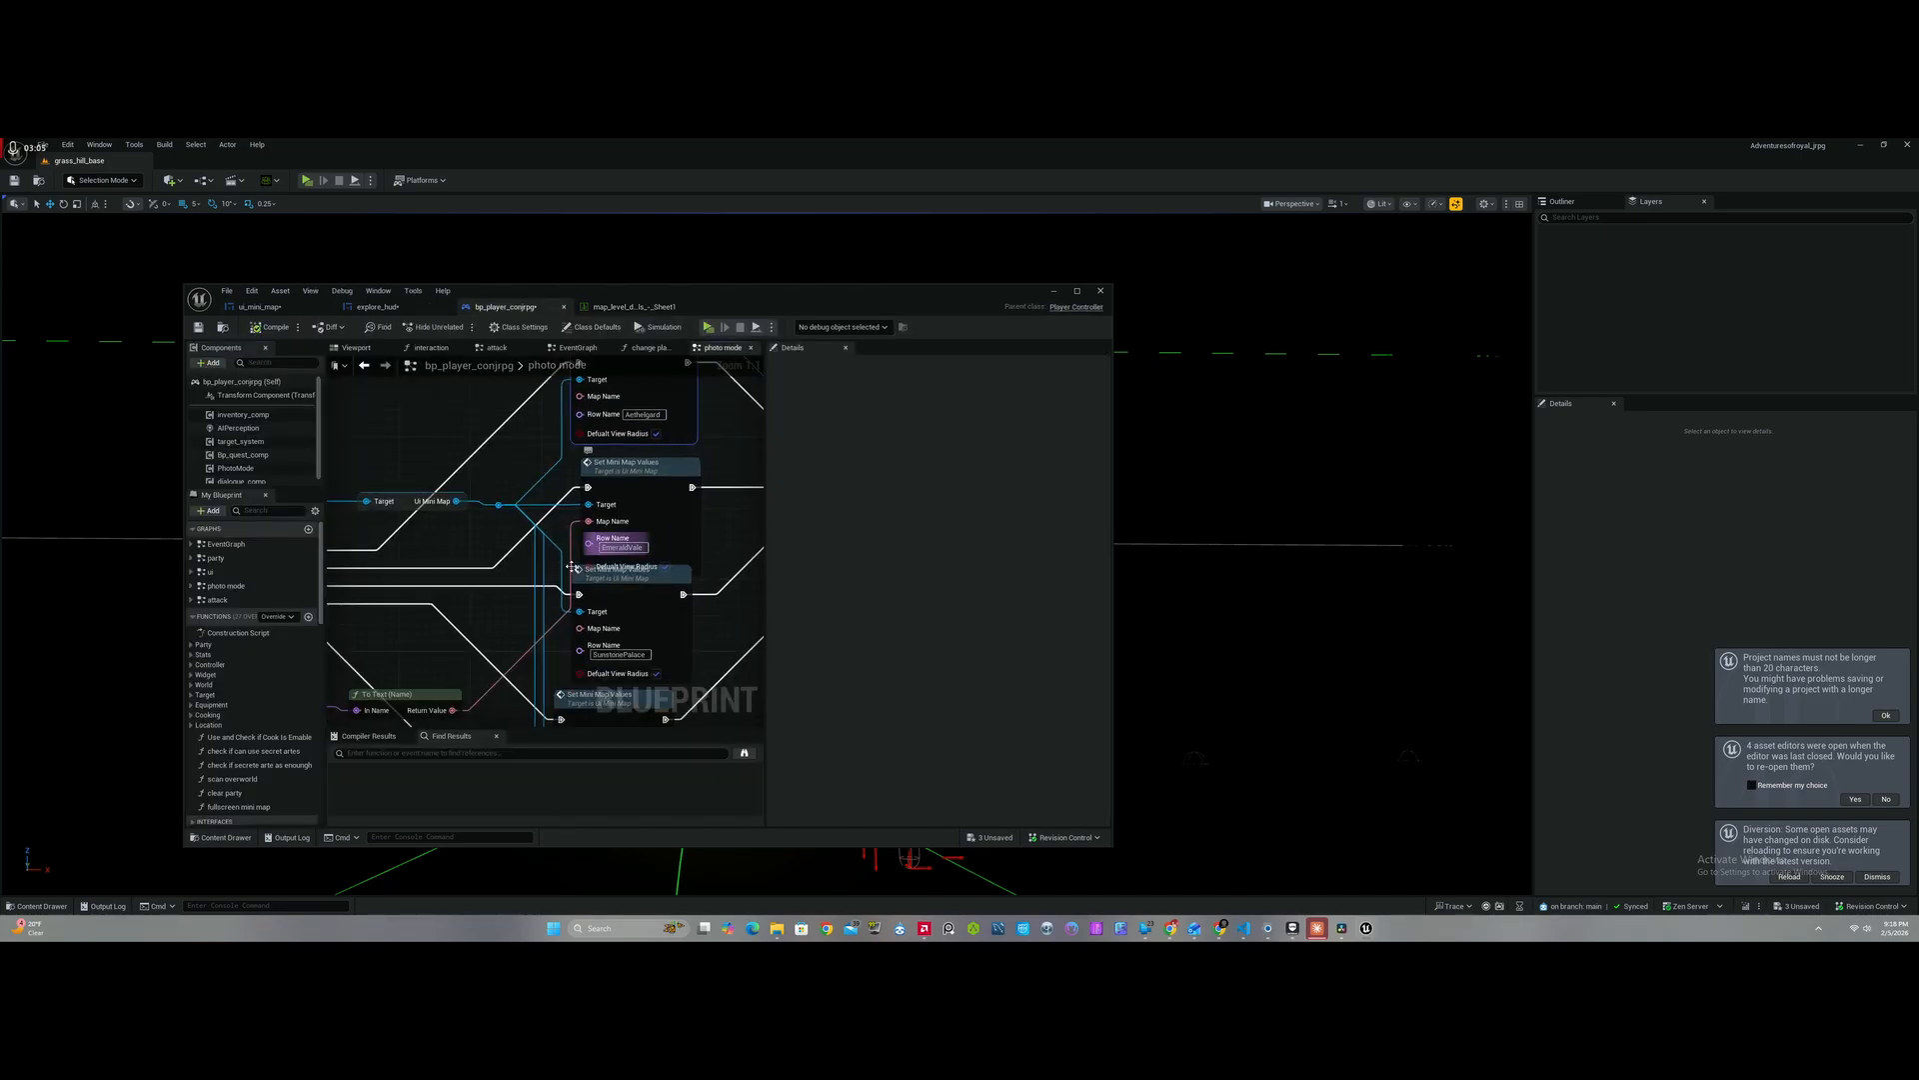
{"action": "right_click_drag", "start_coordinate": [674, 617], "coordinate": [679, 536]}
{"action": "right_click_drag", "start_coordinate": [523, 591], "coordinate": [524, 506]}
{"action": "right_click_drag", "start_coordinate": [528, 651], "coordinate": [500, 531]}
{"action": "right_click_drag", "start_coordinate": [712, 513], "coordinate": [544, 608]}
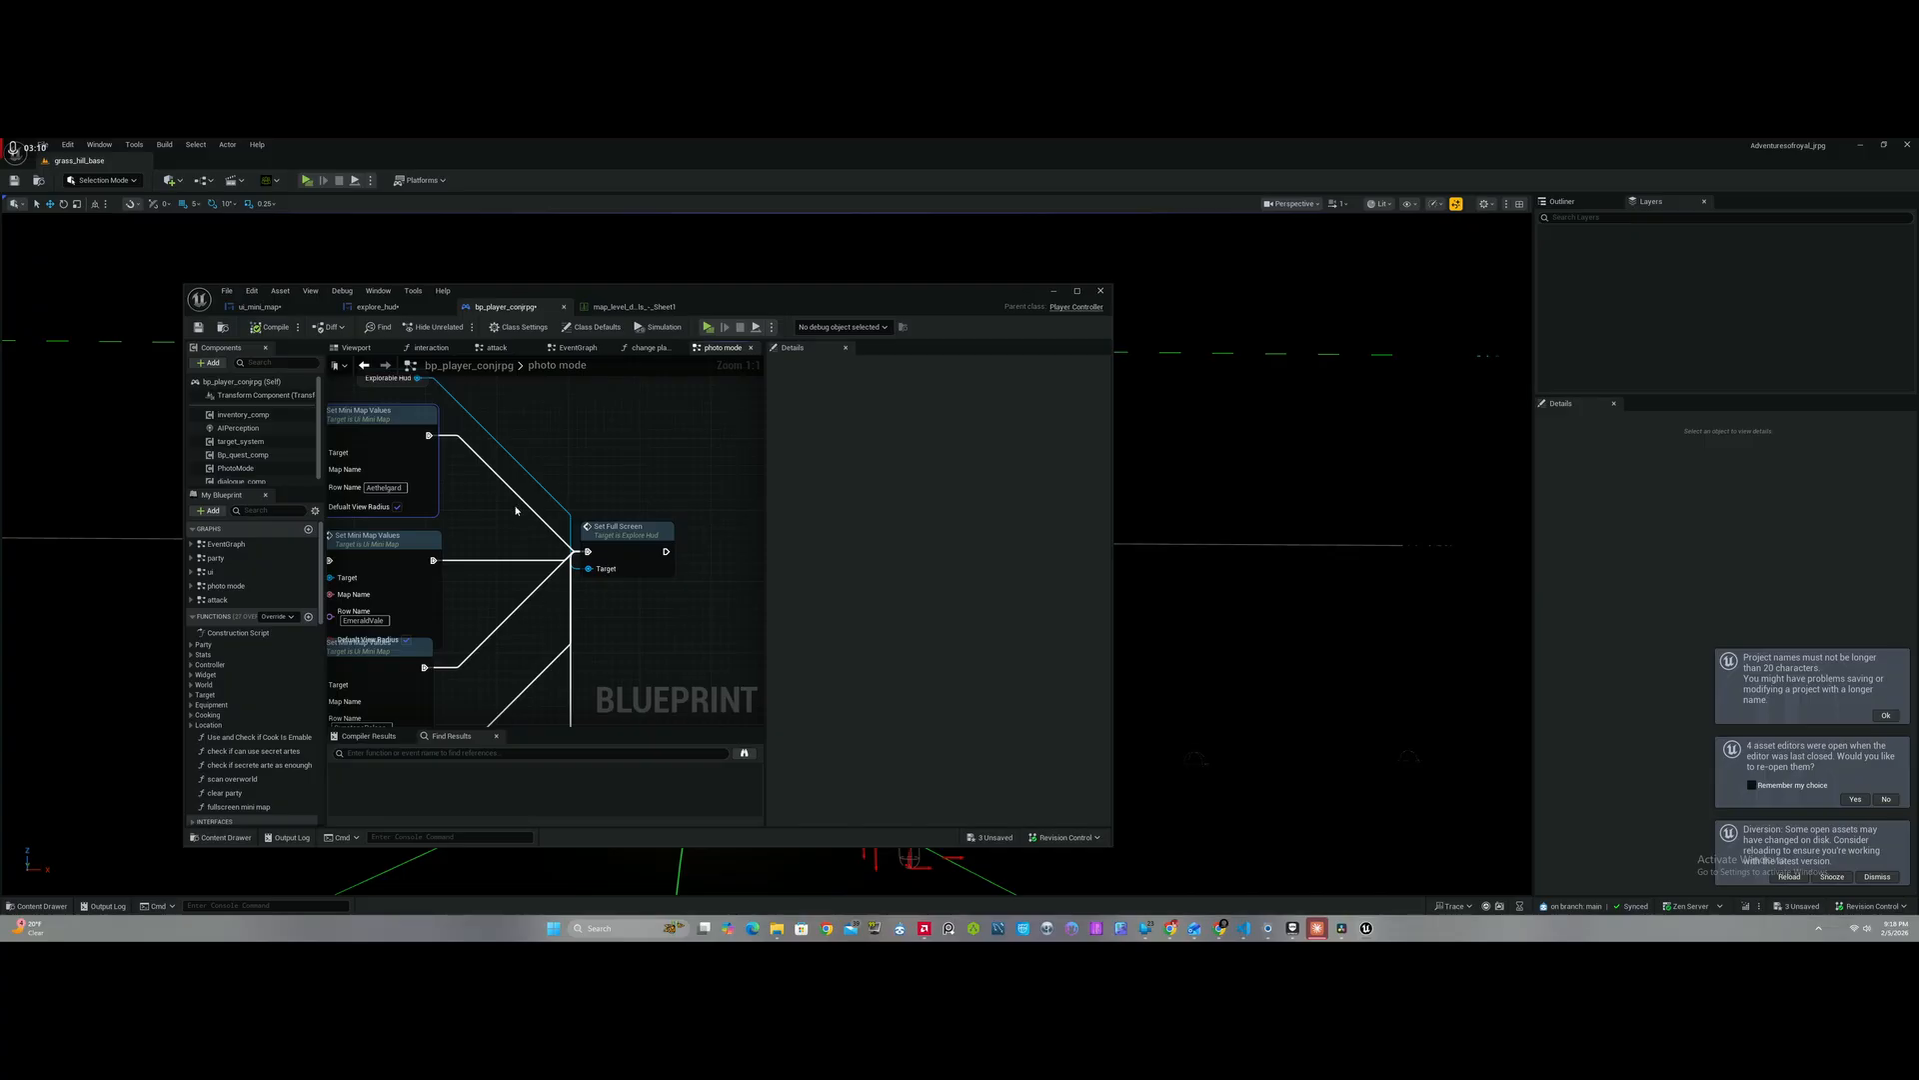
{"action": "right_click_drag", "start_coordinate": [516, 511], "coordinate": [497, 528]}
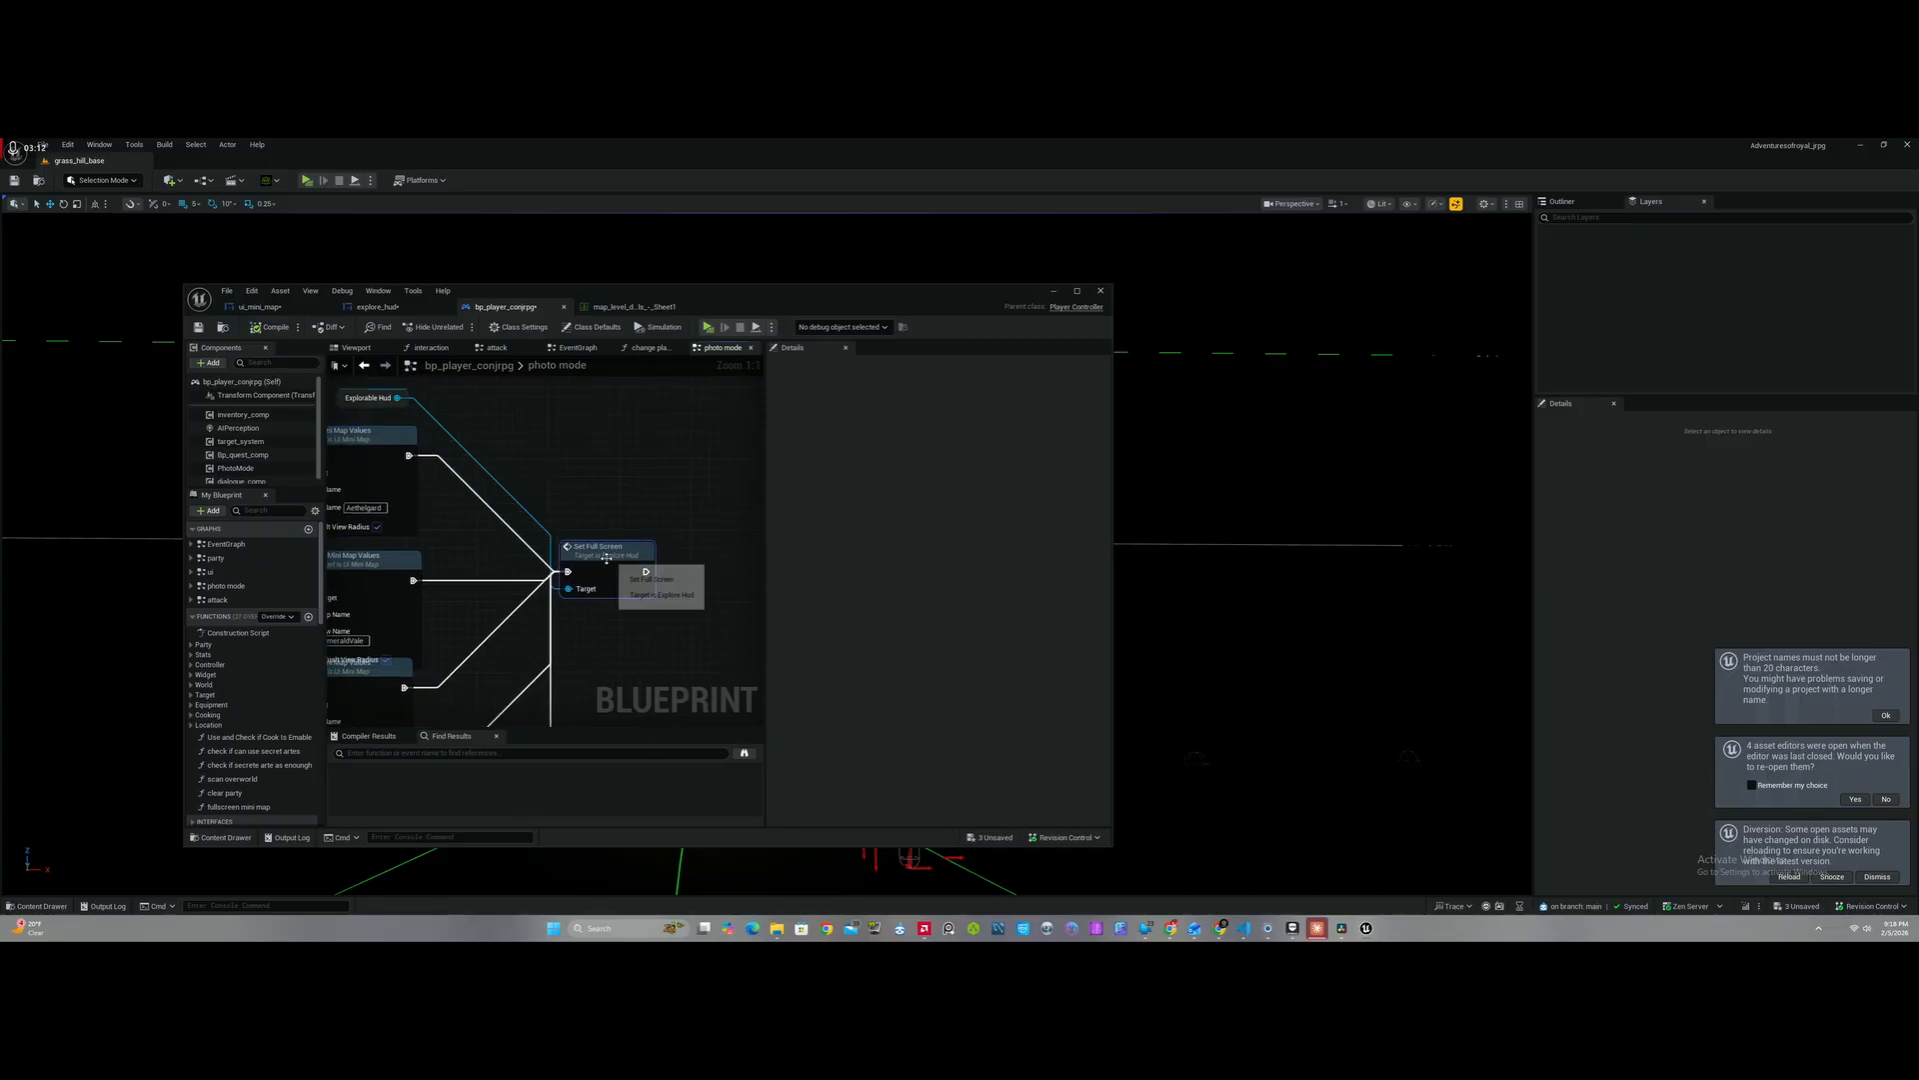
Step: Move the Explorable Hud variable node closer to the Set Full Screen node
{"action": "right_click_drag", "start_coordinate": [432, 445], "coordinate": [527, 460]}
{"action": "left_click_drag", "start_coordinate": [461, 415], "coordinate": [604, 512]}
{"action": "right_click_drag", "start_coordinate": [653, 530], "coordinate": [565, 469]}
Step: Open the set full screen function from its call node, review its final Set nodes, and return to the controller's graph
{"action": "left_click", "coordinate": [619, 505]}
{"action": "double_click", "coordinate": [614, 518]}
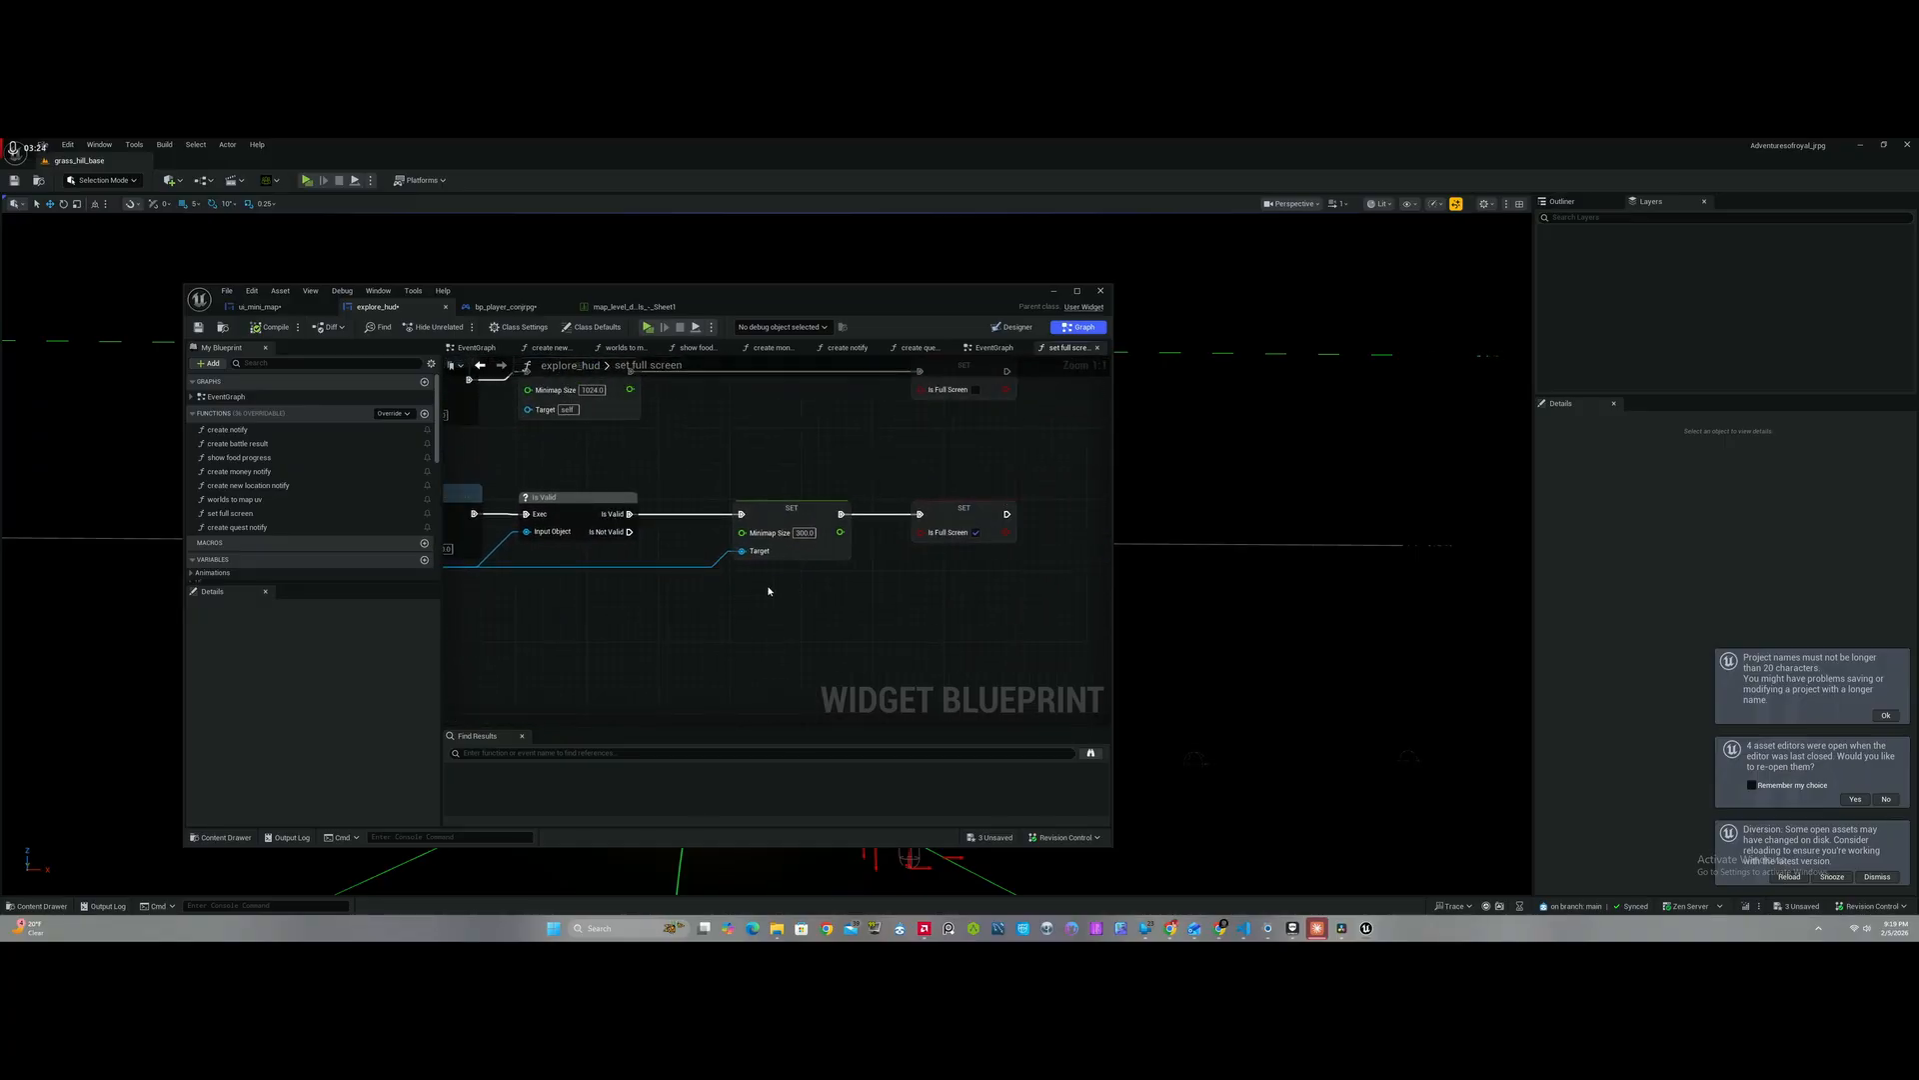
{"action": "left_click", "coordinate": [518, 308]}
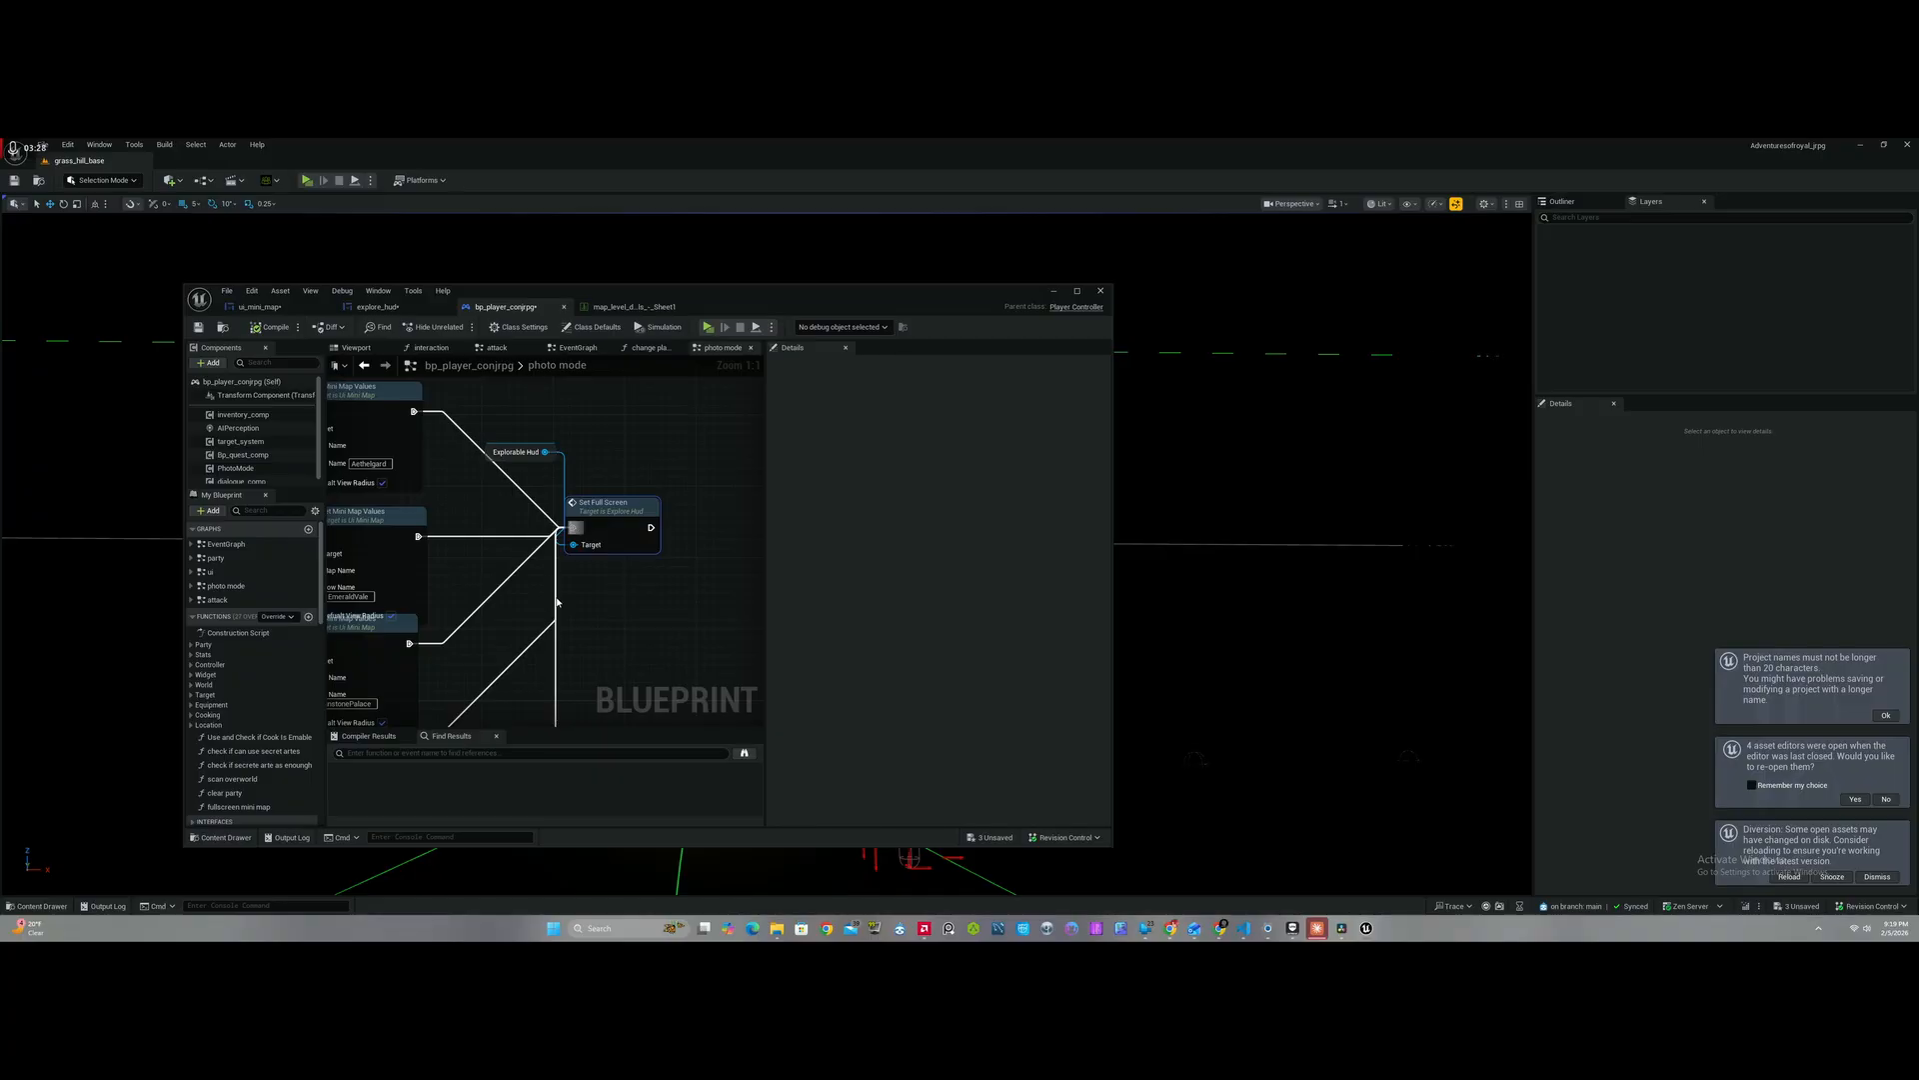
Step: Trace the photo mode graph's map location switch through each level's Set Mini Map Values node to the final full-screen call
{"action": "right_click_drag", "start_coordinate": [557, 602], "coordinate": [720, 486]}
{"action": "right_click_drag", "start_coordinate": [664, 647], "coordinate": [710, 424]}
{"action": "scroll", "coordinate": [711, 423], "scroll_direction": "down", "scroll_amount": 3}
{"action": "right_click_drag", "start_coordinate": [737, 350], "coordinate": [621, 519]}
{"action": "right_click_drag", "start_coordinate": [601, 667], "coordinate": [524, 479]}
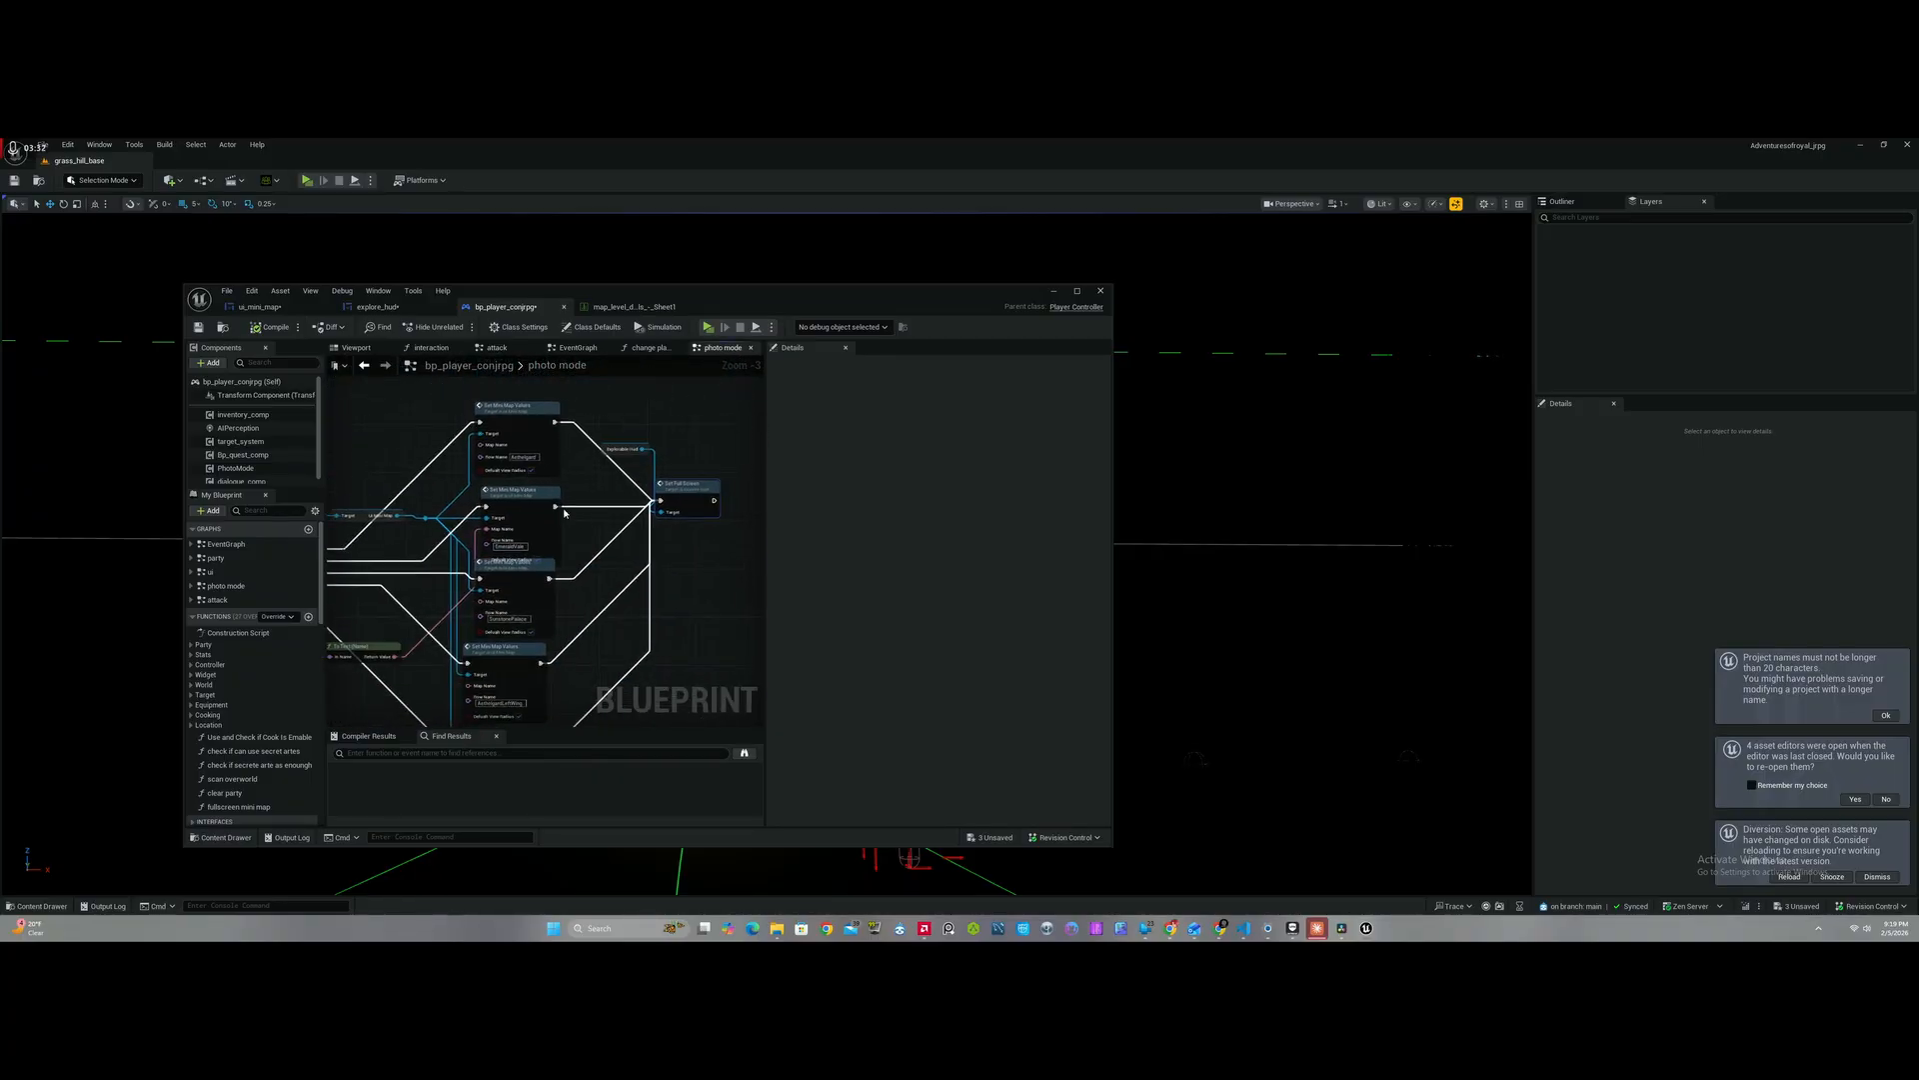
{"action": "right_click_drag", "start_coordinate": [646, 642], "coordinate": [685, 461]}
{"action": "right_click_drag", "start_coordinate": [578, 546], "coordinate": [700, 501]}
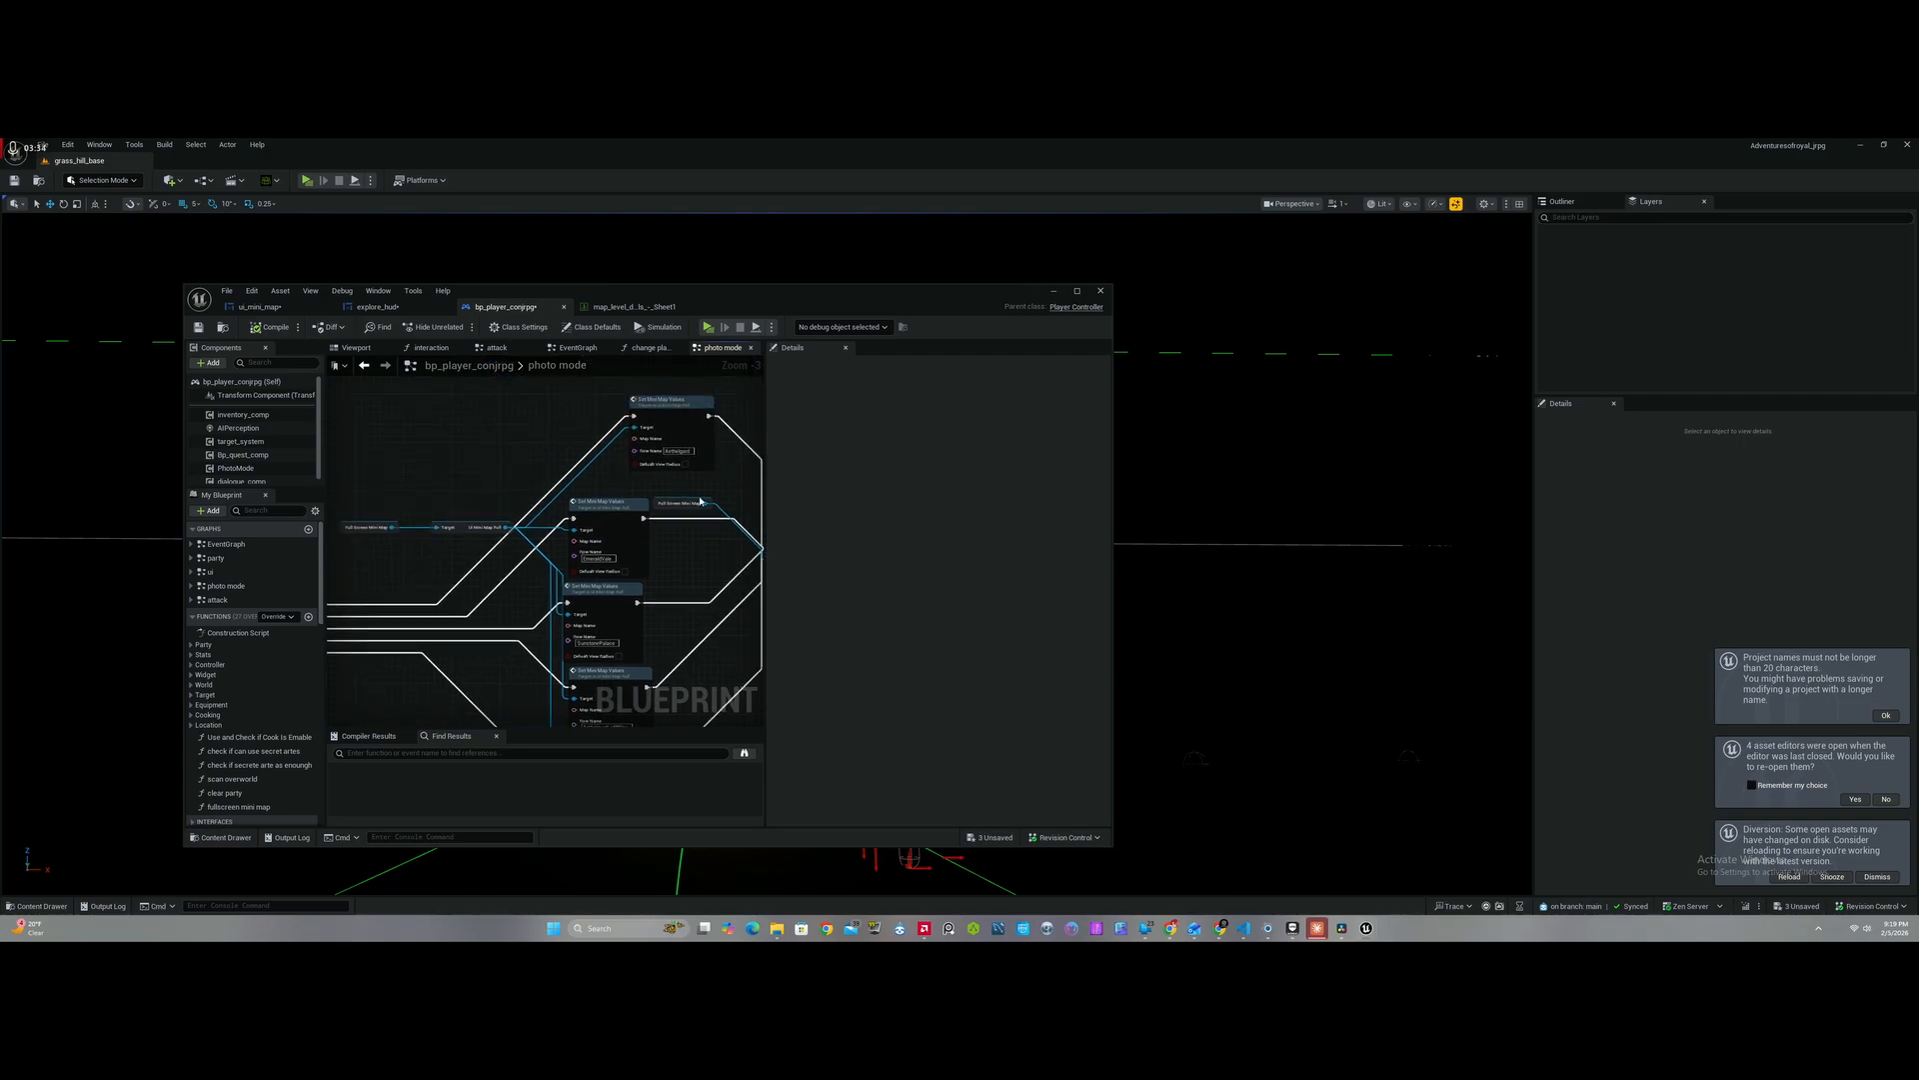
{"action": "right_click_drag", "start_coordinate": [473, 499], "coordinate": [528, 515]}
{"action": "right_click_drag", "start_coordinate": [709, 540], "coordinate": [469, 571]}
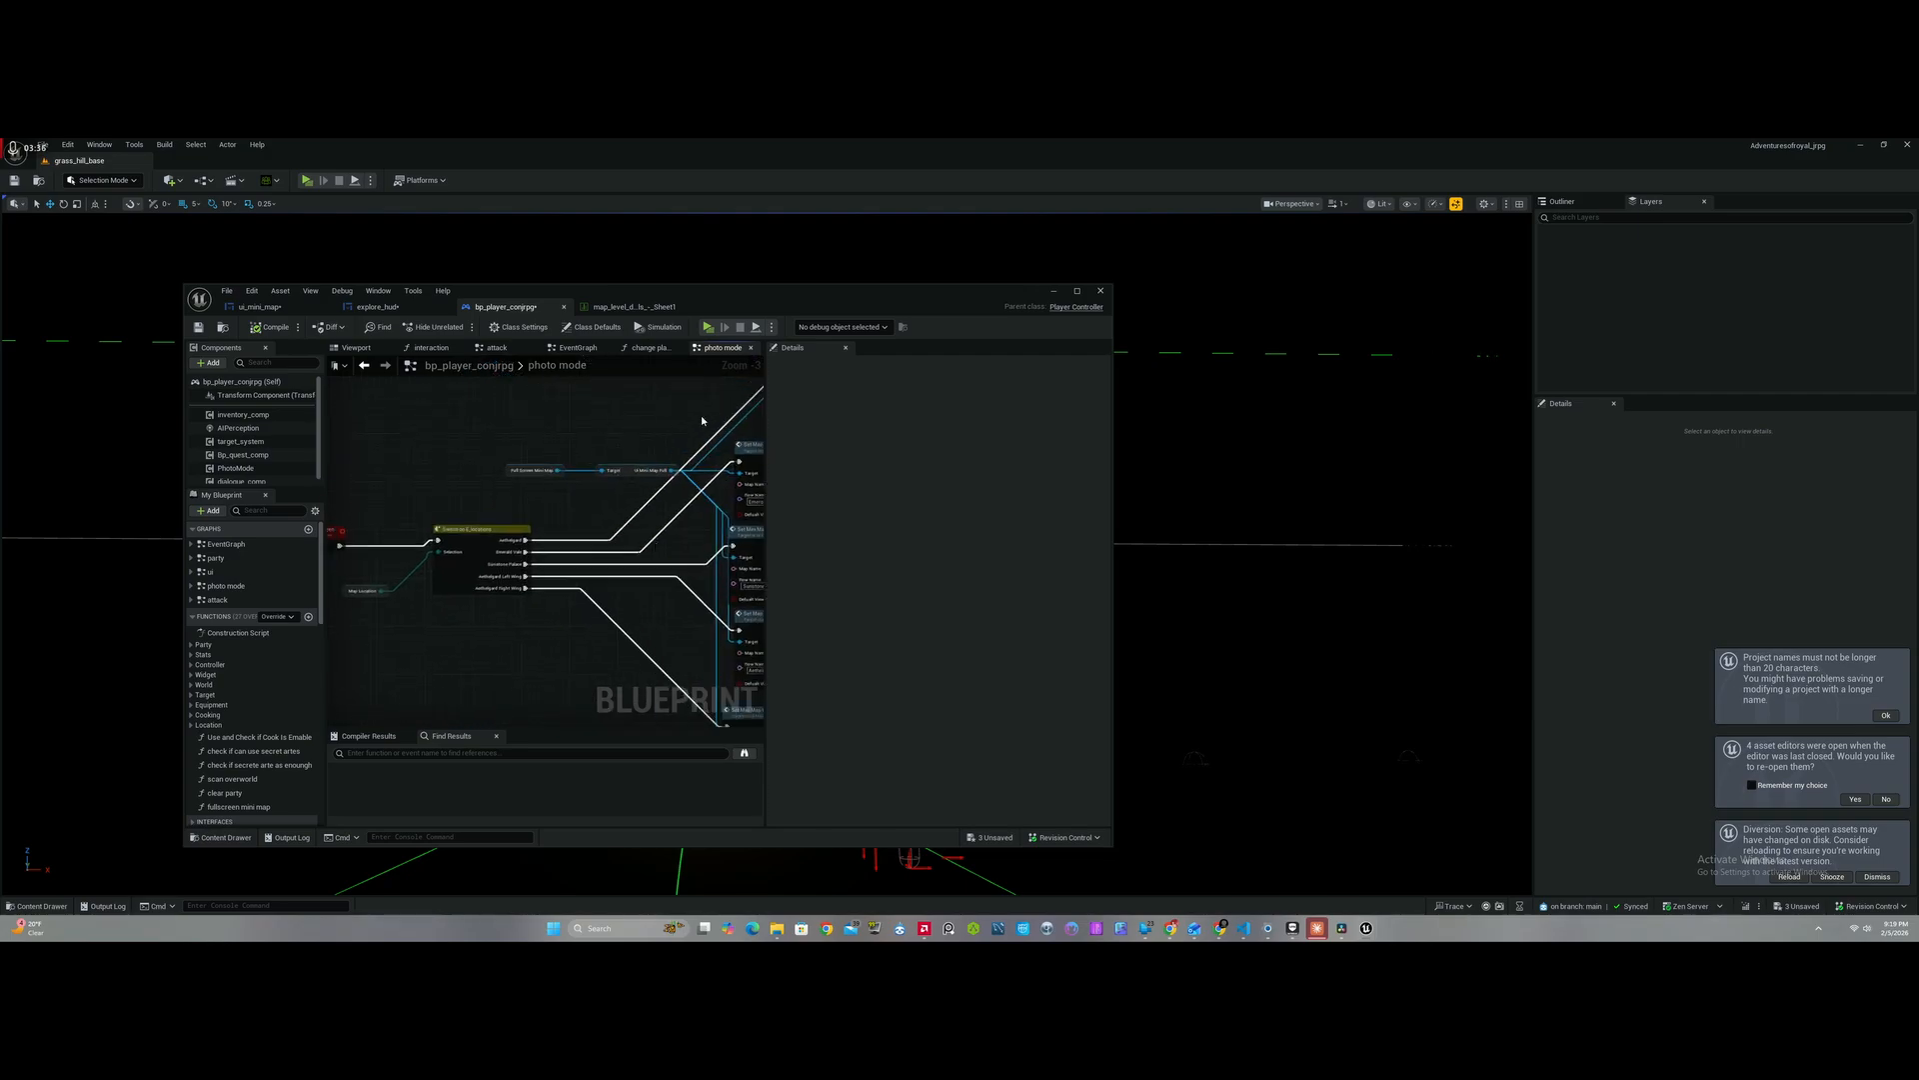
{"action": "right_click_drag", "start_coordinate": [715, 382], "coordinate": [621, 412]}
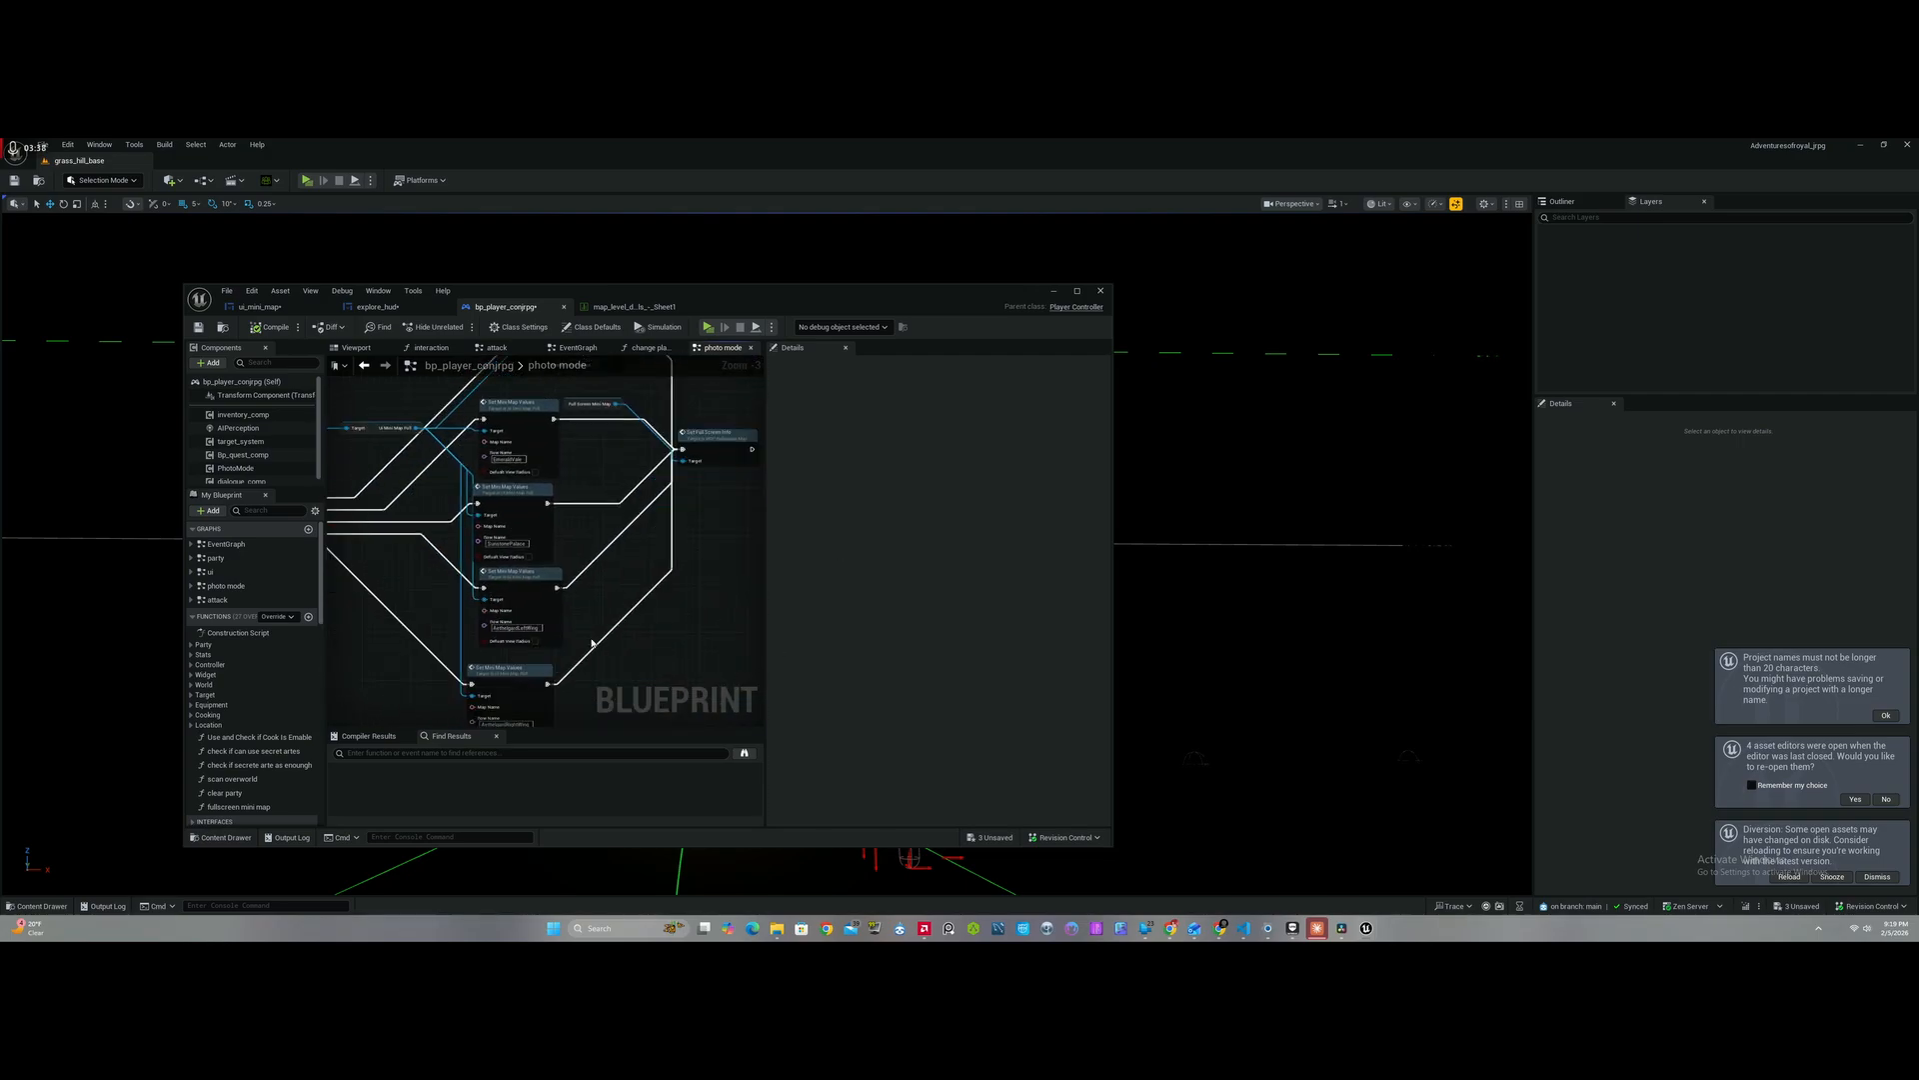